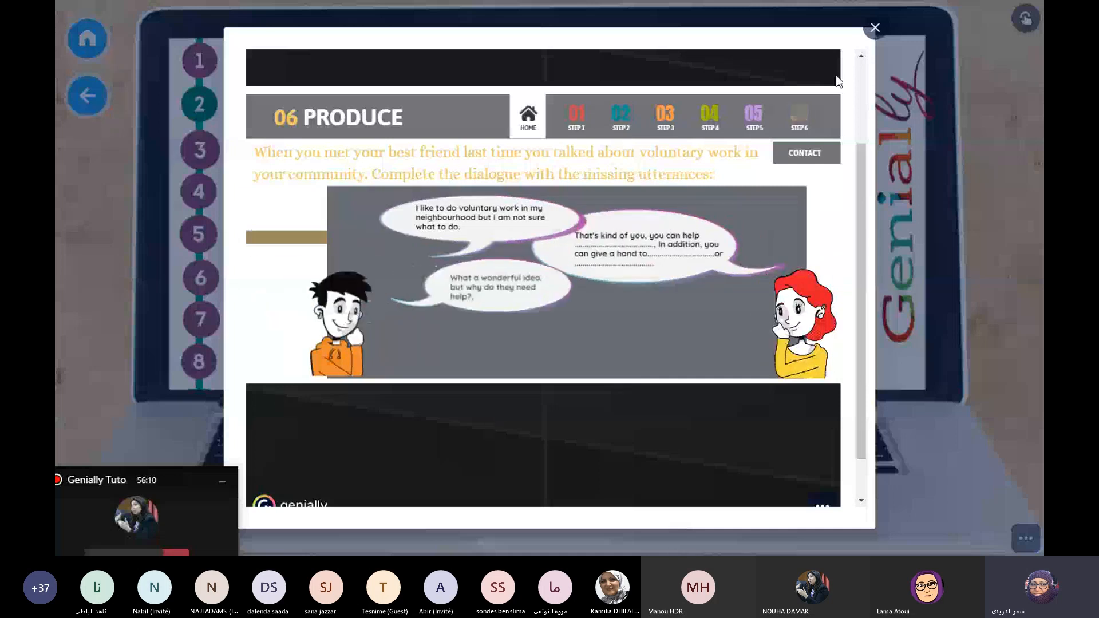
# - Close the dialogue example and advance the tutorial presentation through the account sign-up slides to "How to create a Genially"
pyautogui.click(874, 28)
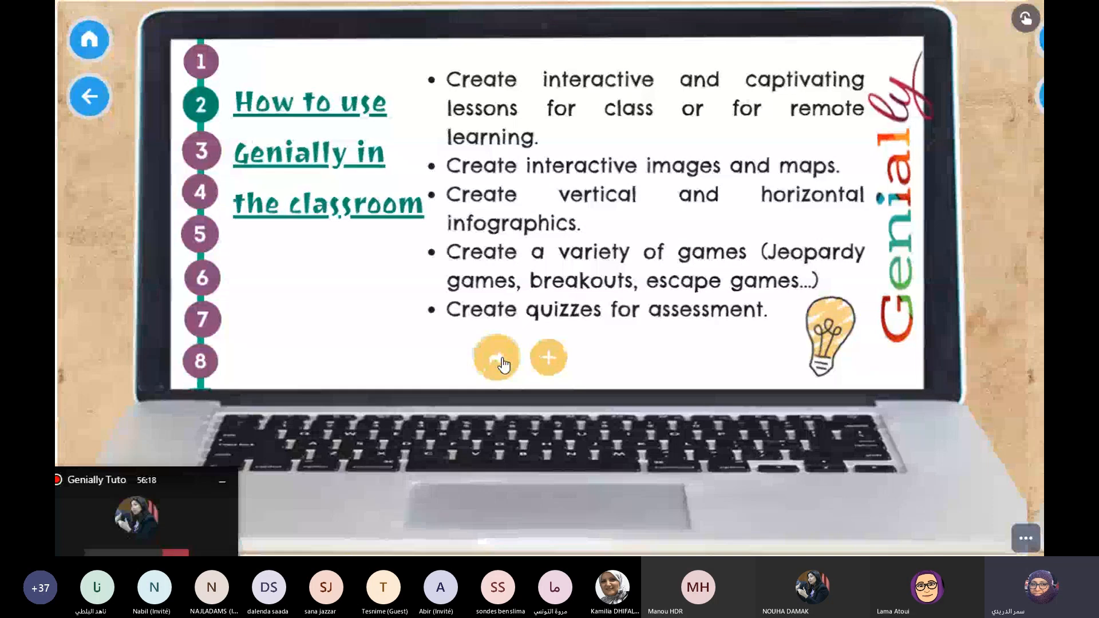
pyautogui.click(496, 359)
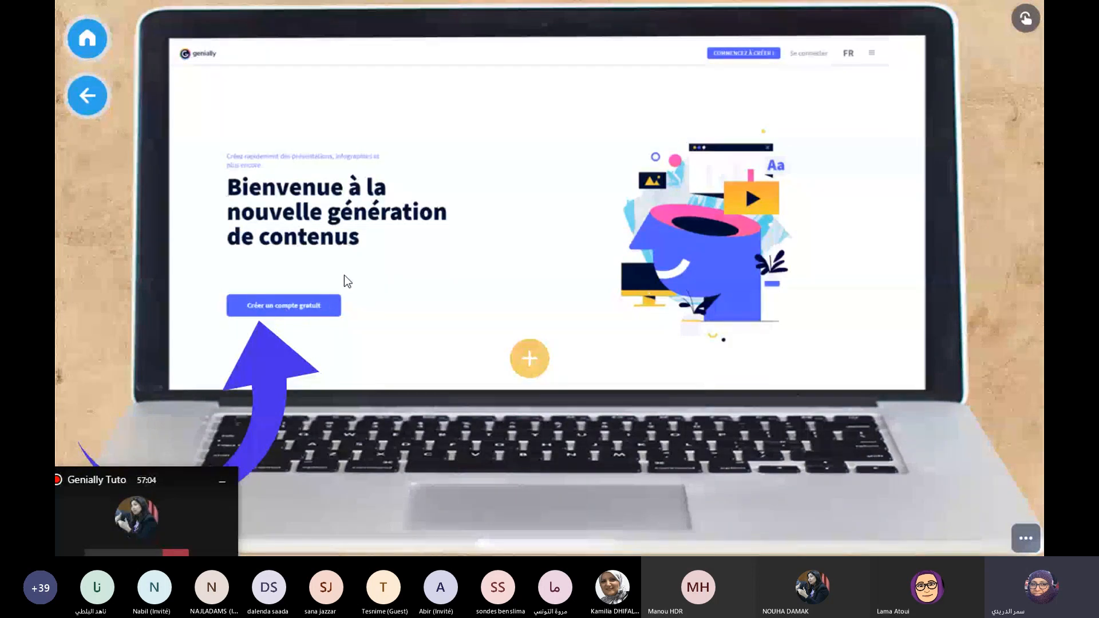
pyautogui.click(527, 361)
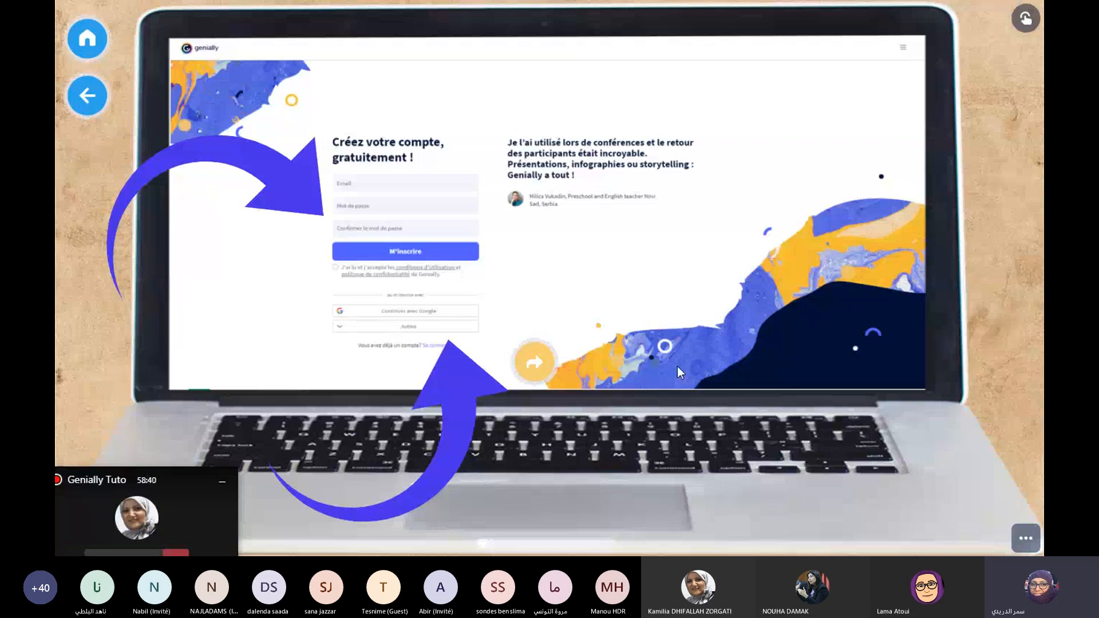
pyautogui.click(533, 358)
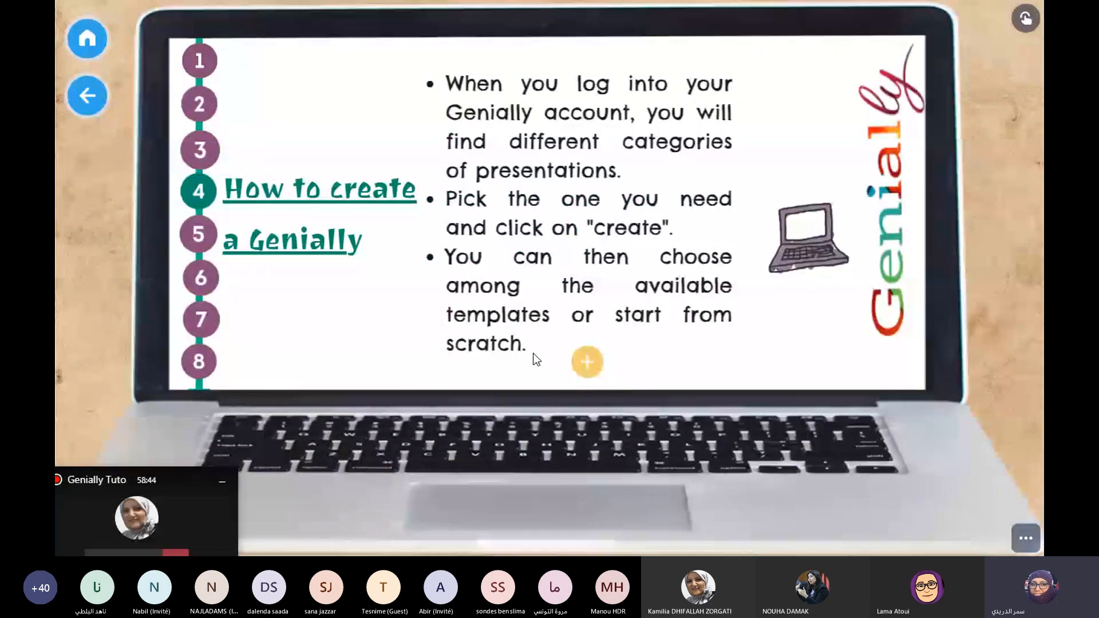
# - Exit the full-screen presentation and move the last blank browser tab directly after the Genially Tutorial tab
pyautogui.press('Escape')
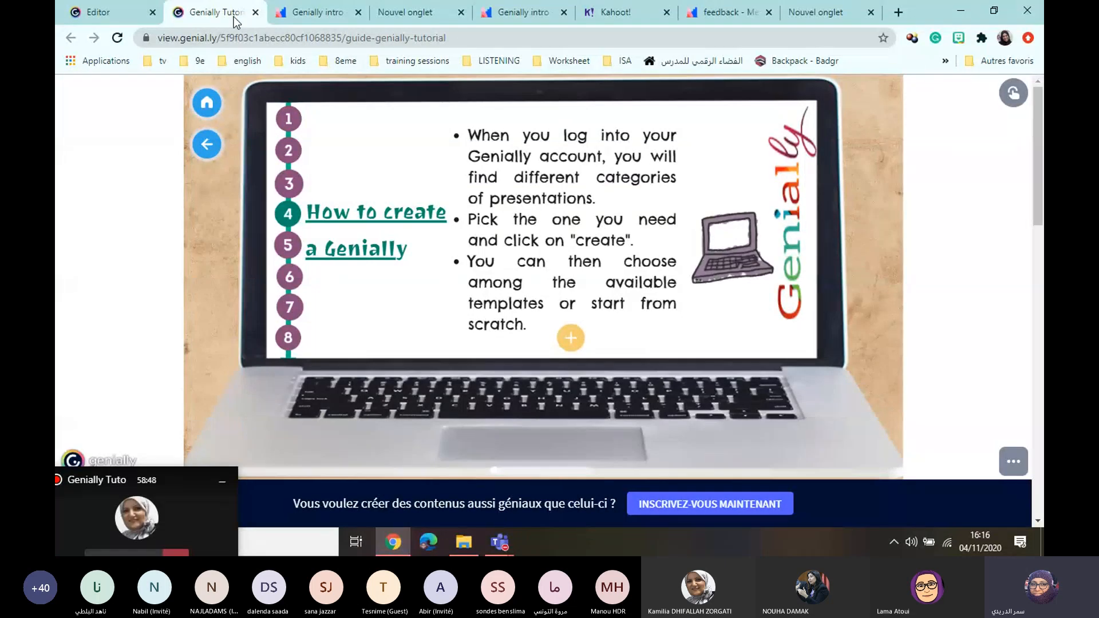
pyautogui.click(833, 9)
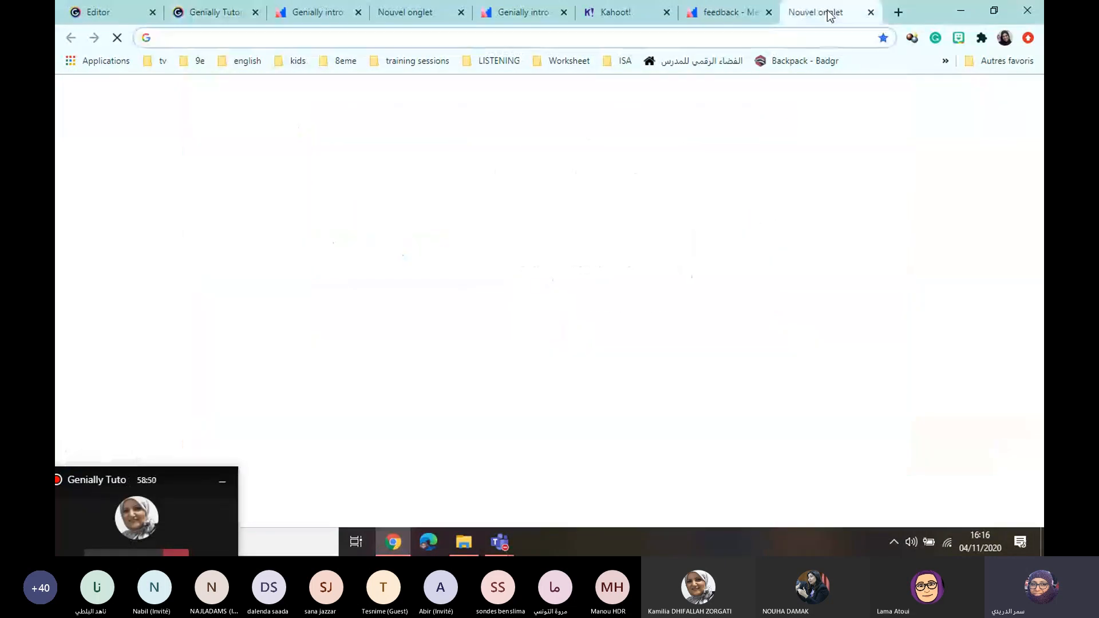
pyautogui.moveTo(829, 14); pyautogui.dragTo(618, 20)
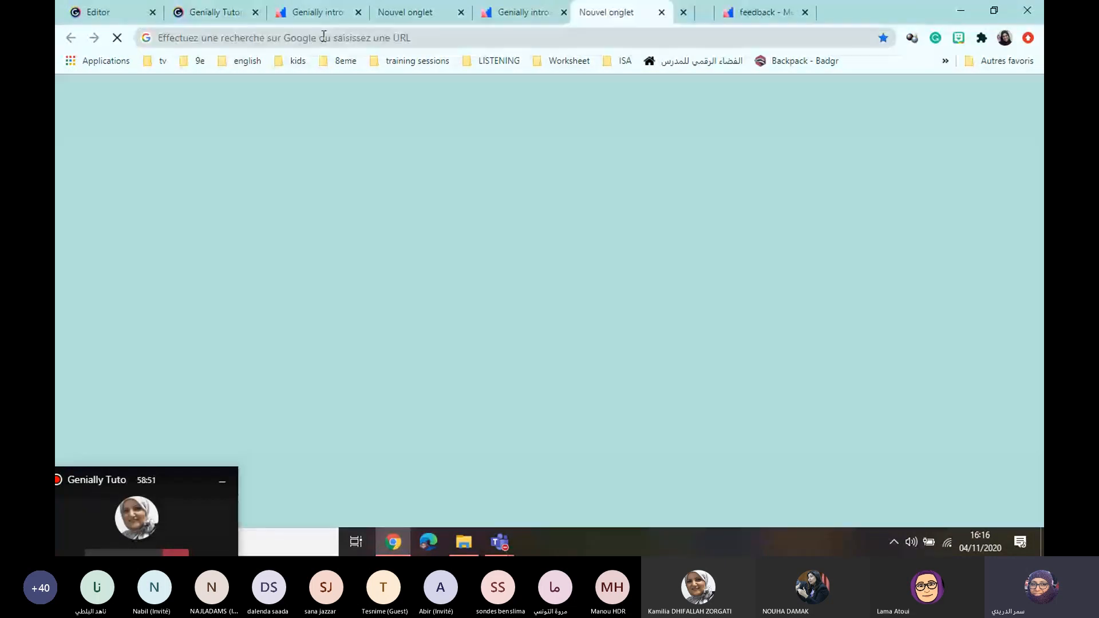
pyautogui.moveTo(323, 35); pyautogui.dragTo(317, 17)
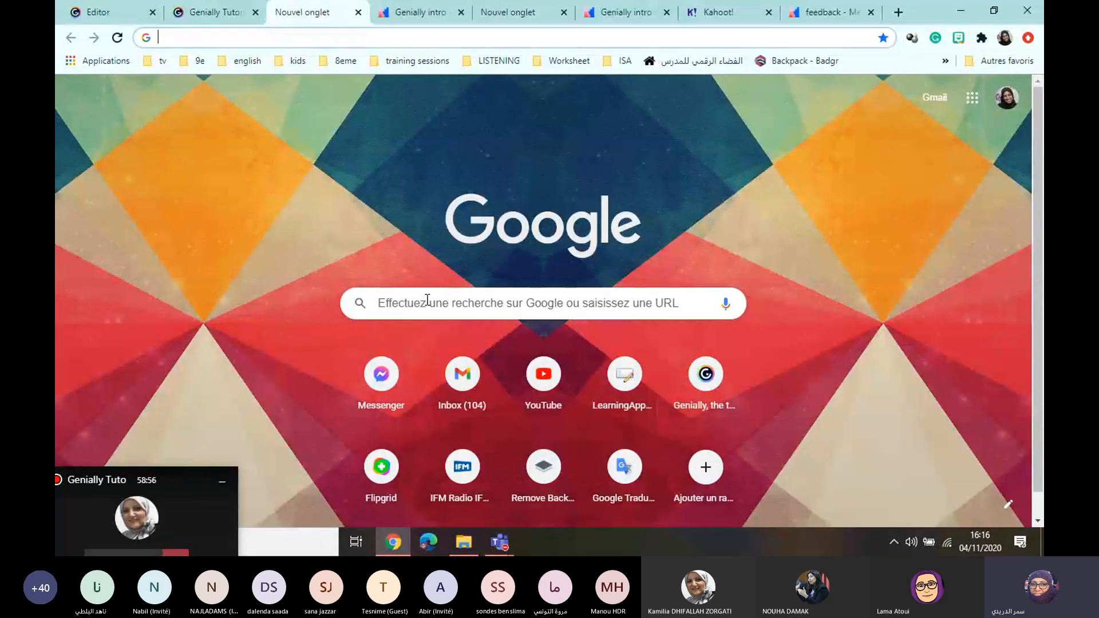
# - Search Google for "genially" and open the official Genially website from the results
pyautogui.click(427, 299)
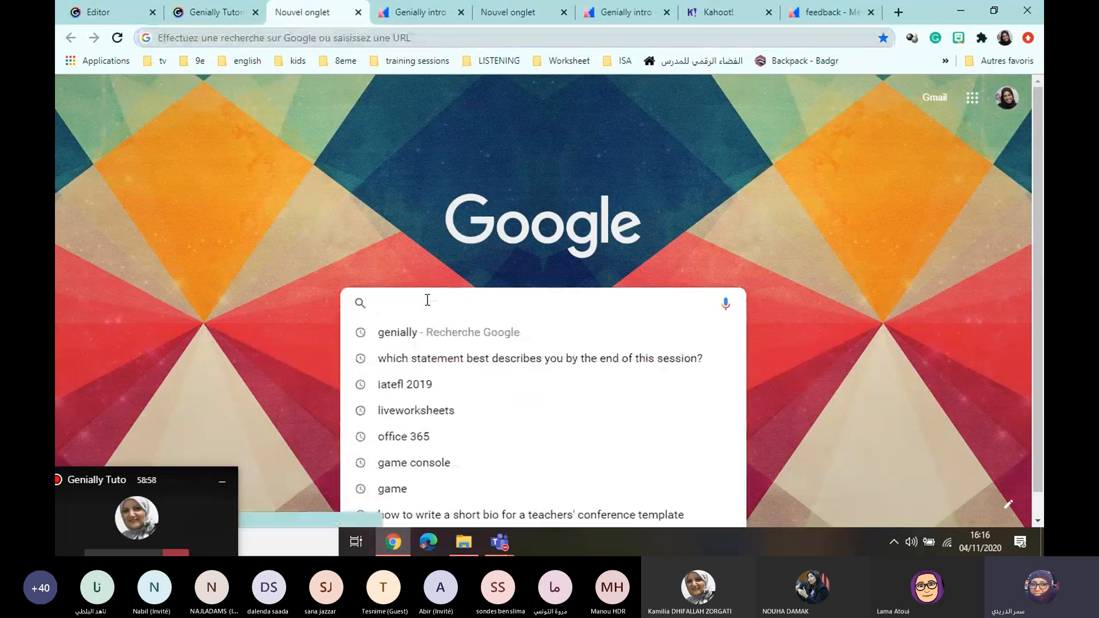
pyautogui.write('gen')
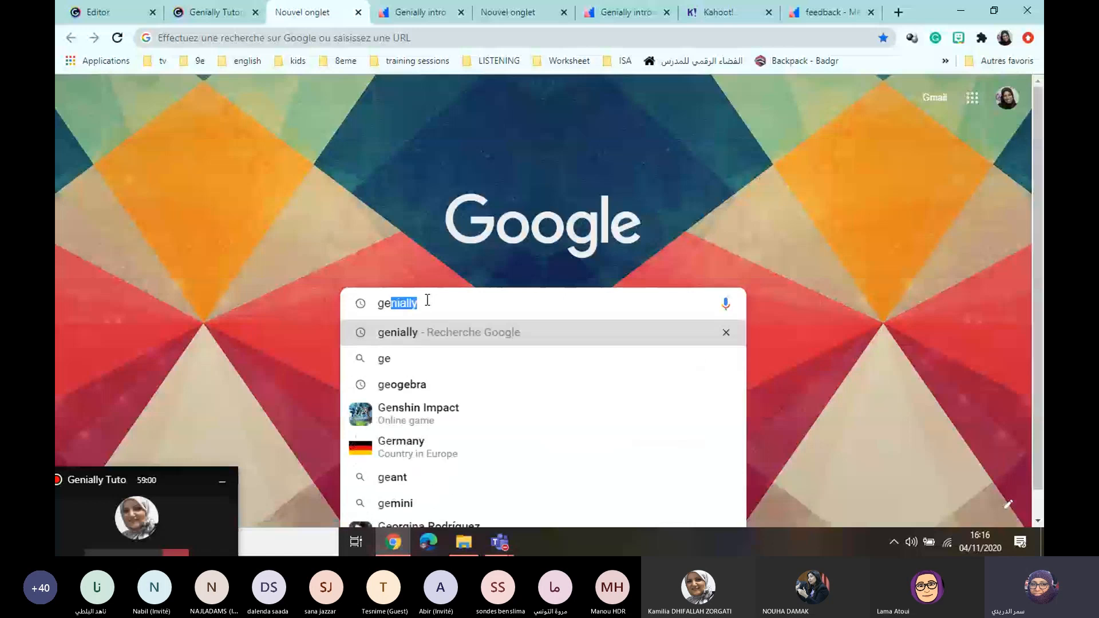
pyautogui.write('iall')
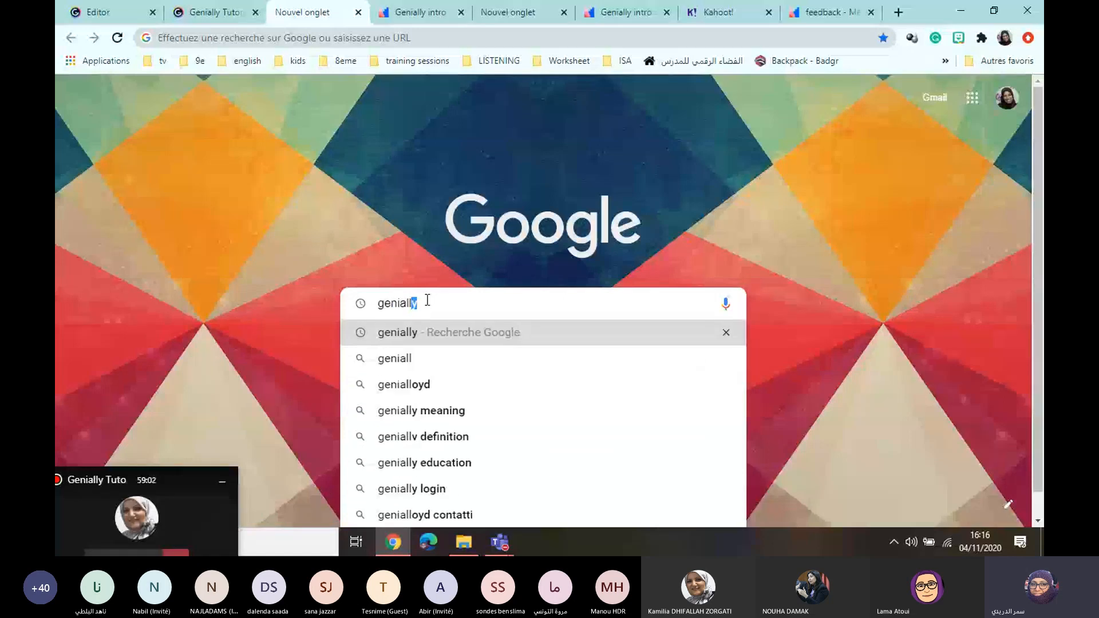
pyautogui.write('y')
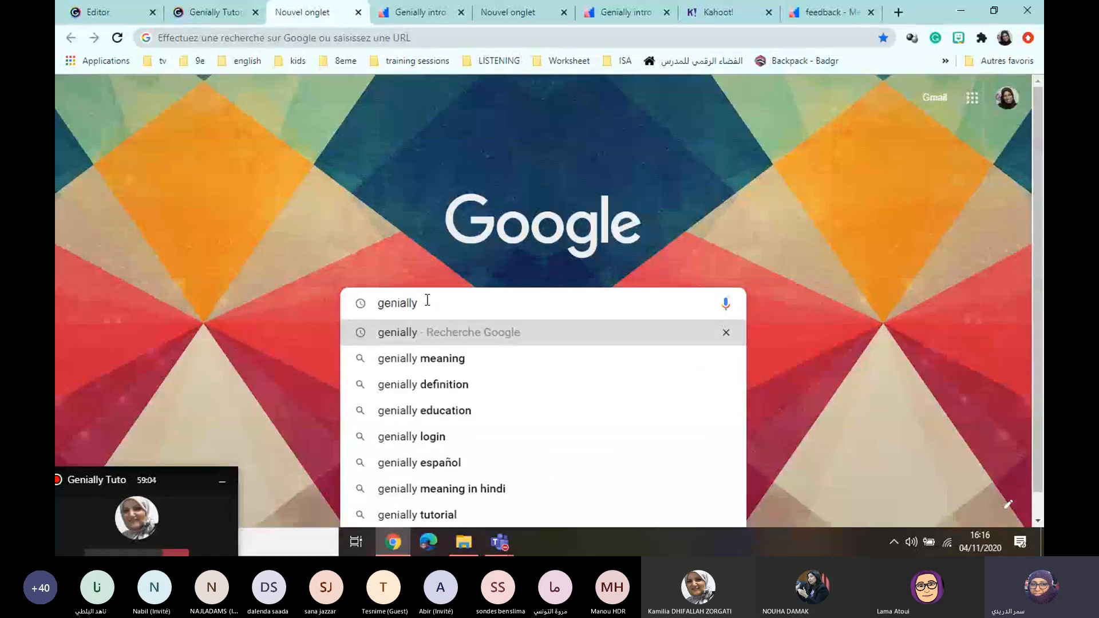
pyautogui.press('Return')
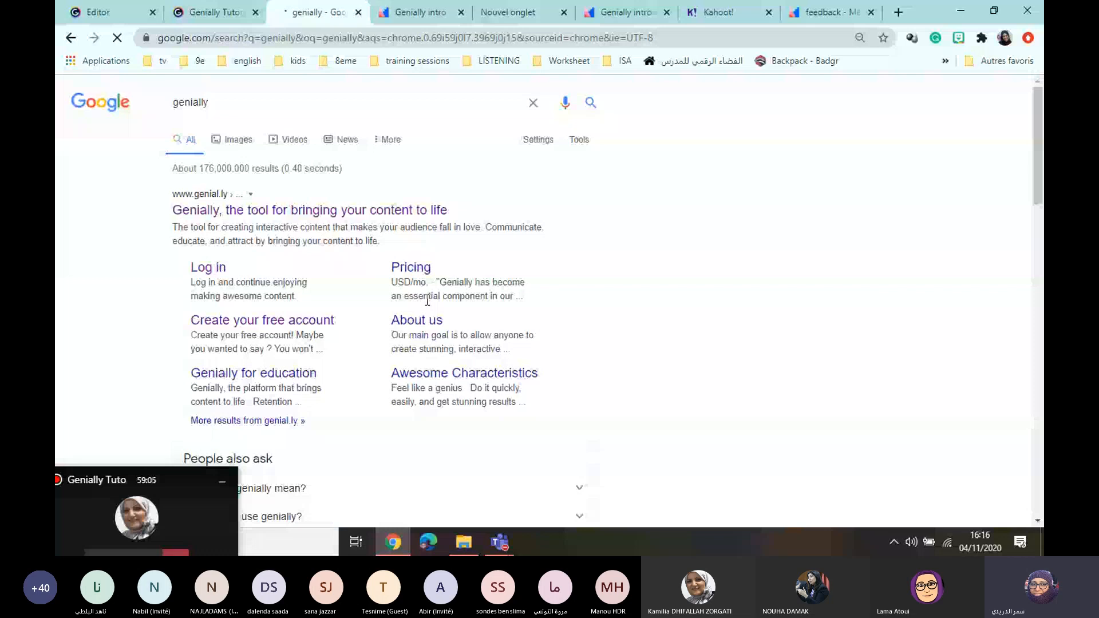
pyautogui.click(305, 211)
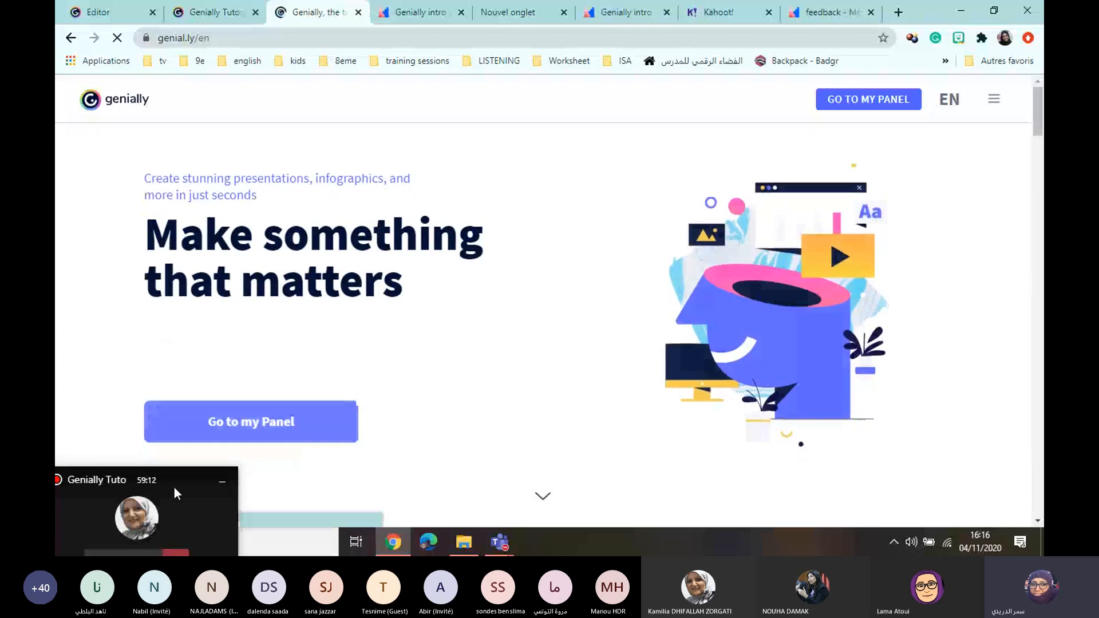
# - Move the floating meeting window off the page content and go to the personal Genially panel
pyautogui.moveTo(177, 482); pyautogui.dragTo(177, 511)
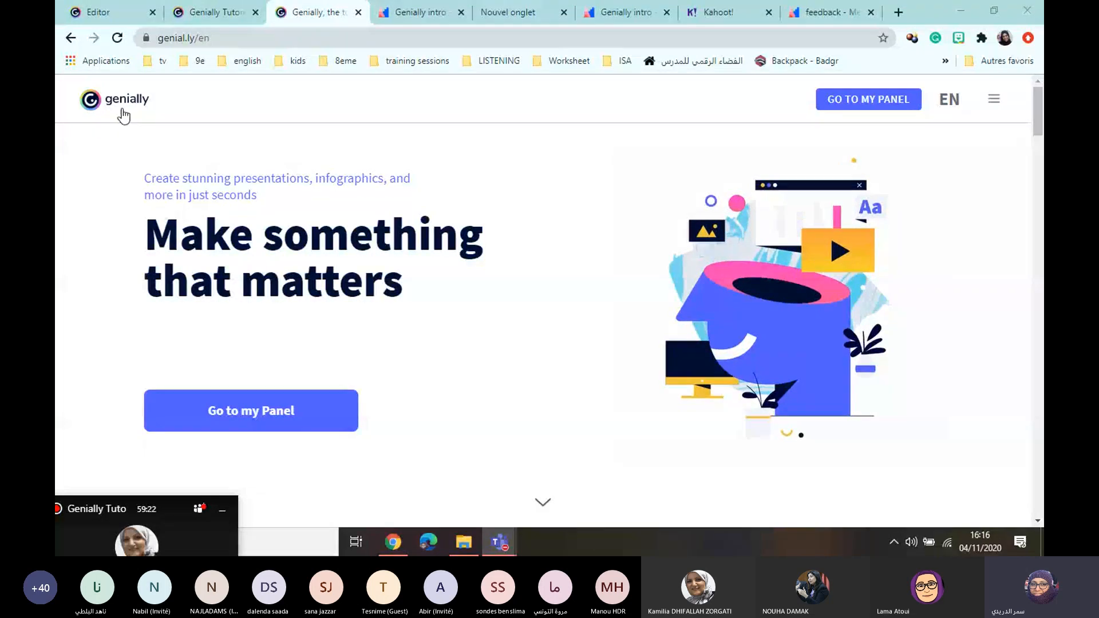
pyautogui.click(234, 401)
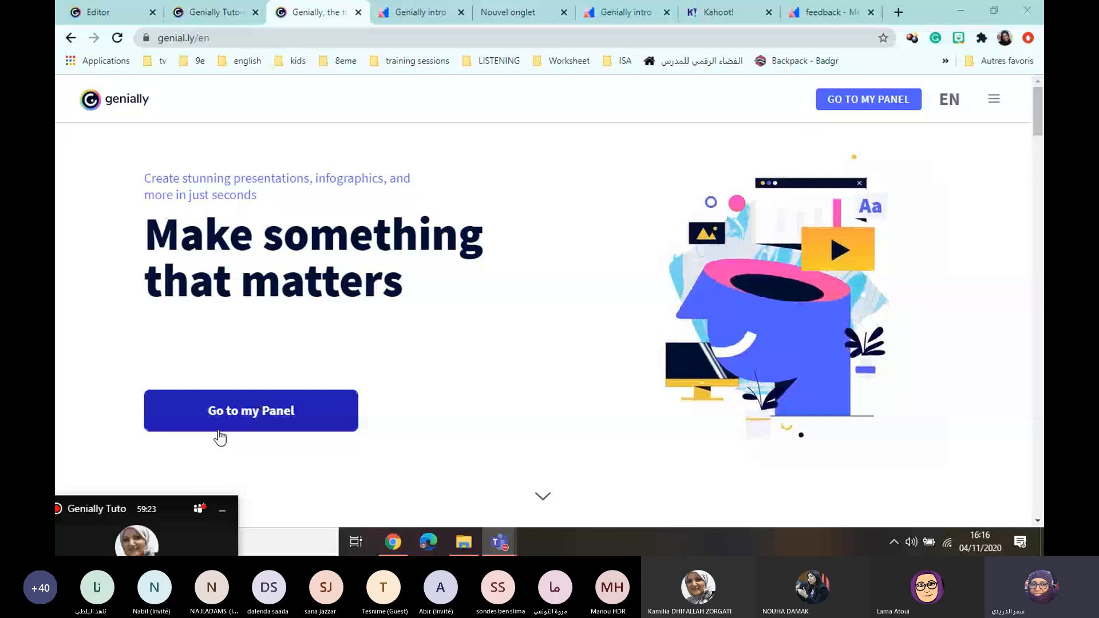
pyautogui.click(254, 410)
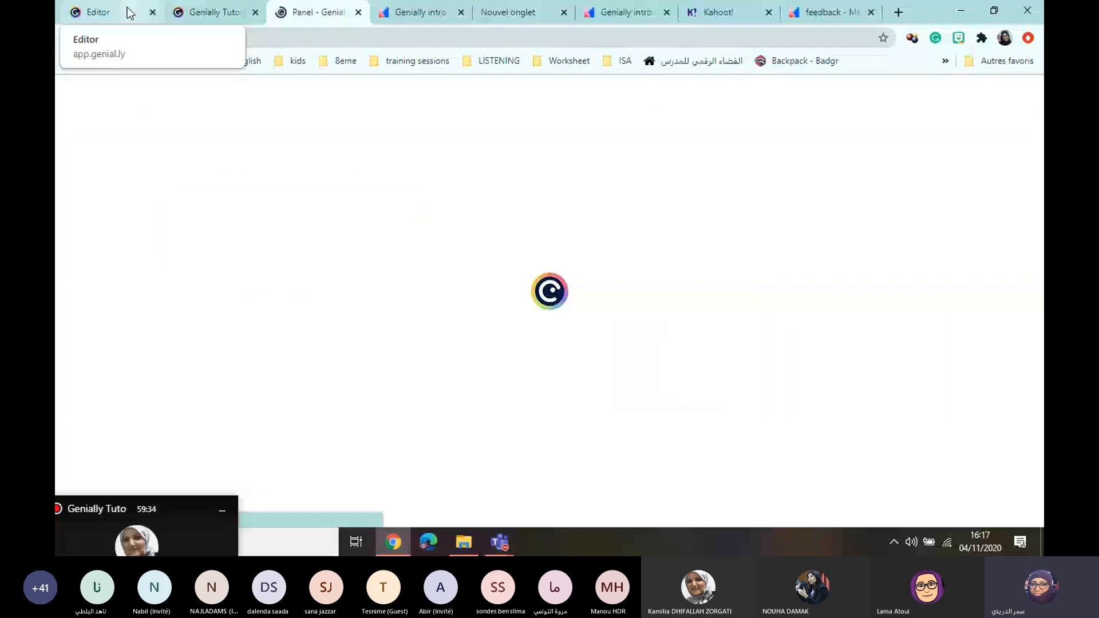
# - Check the tutorial's editor, return to the Genially Tutorial presentation and reveal the "What you can create with Genially" screenshot
pyautogui.click(127, 7)
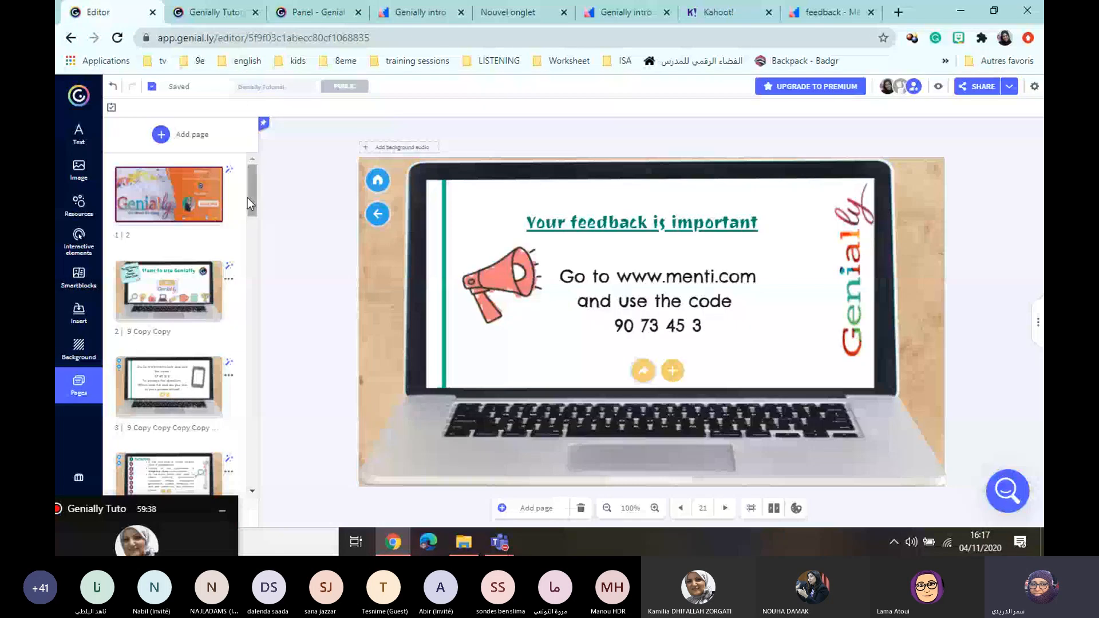
pyautogui.click(216, 15)
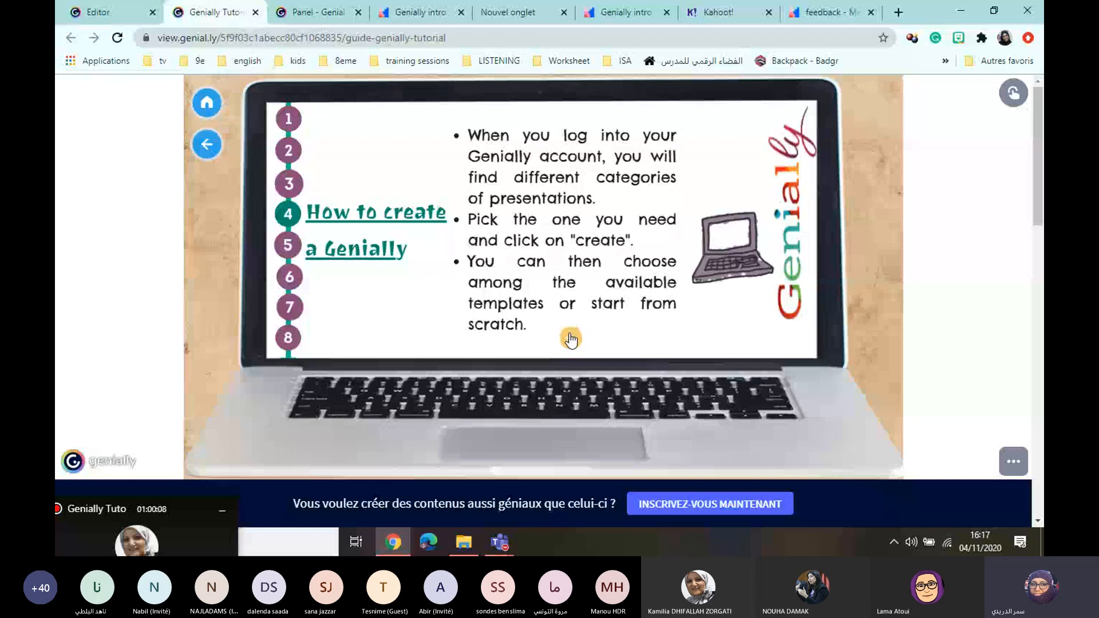
pyautogui.click(570, 334)
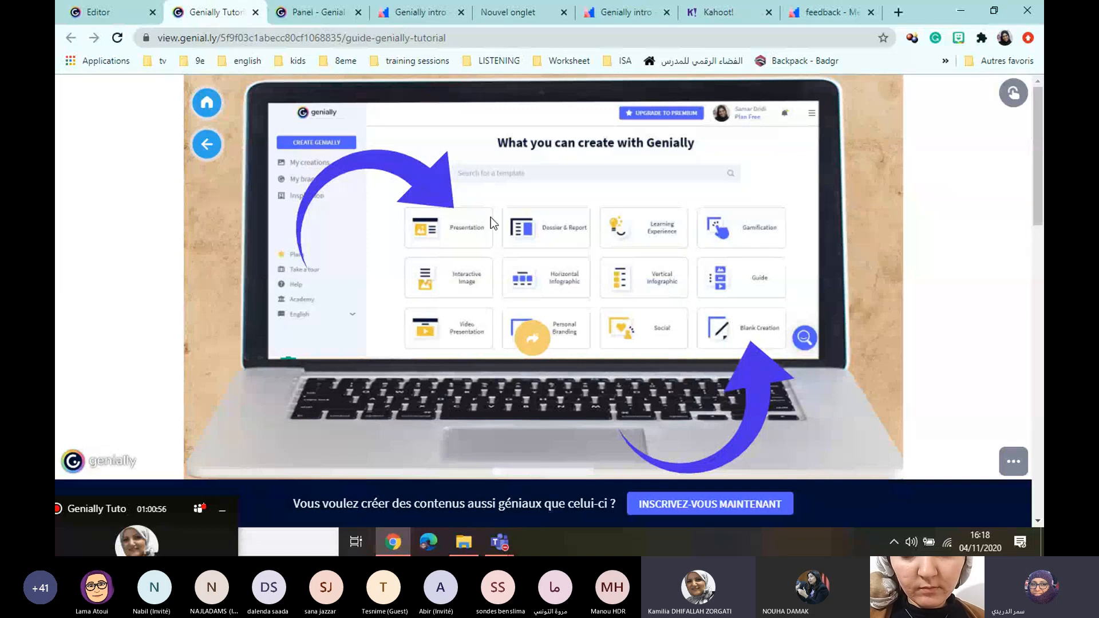
# - Open the page for creating a new genially from the dashboard and review the template categories from Presentation to Blank Creation
pyautogui.click(307, 12)
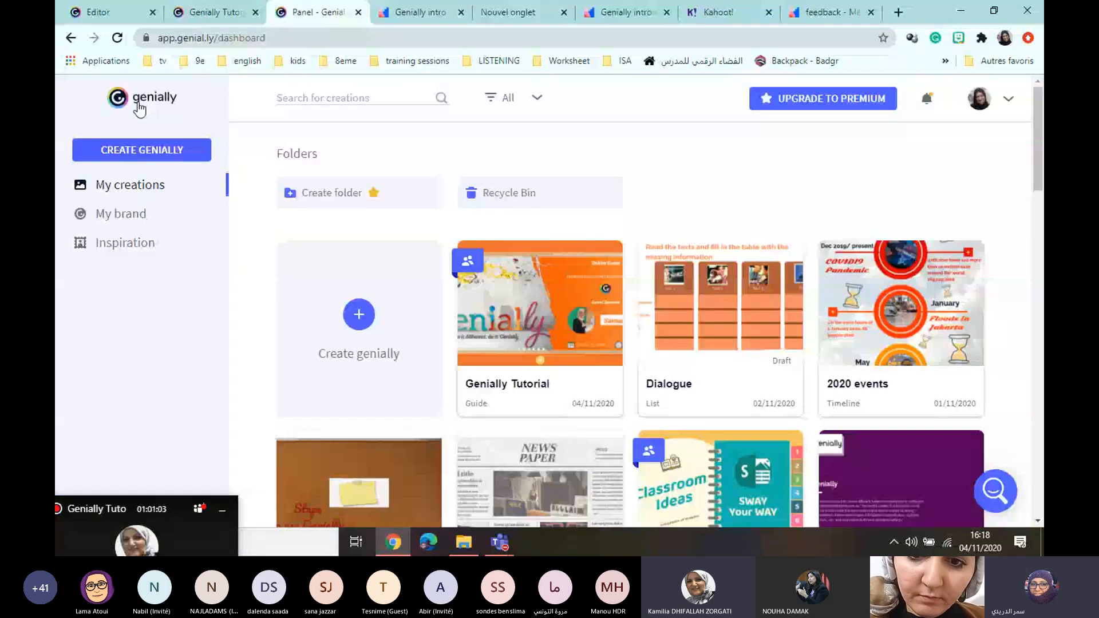
pyautogui.click(146, 101)
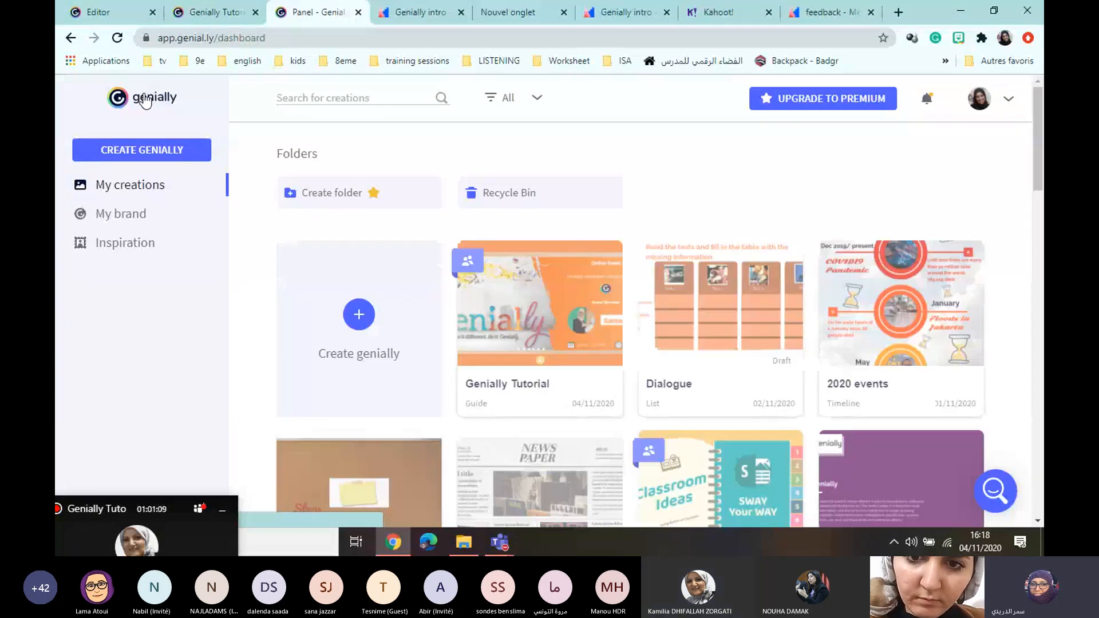
pyautogui.click(140, 150)
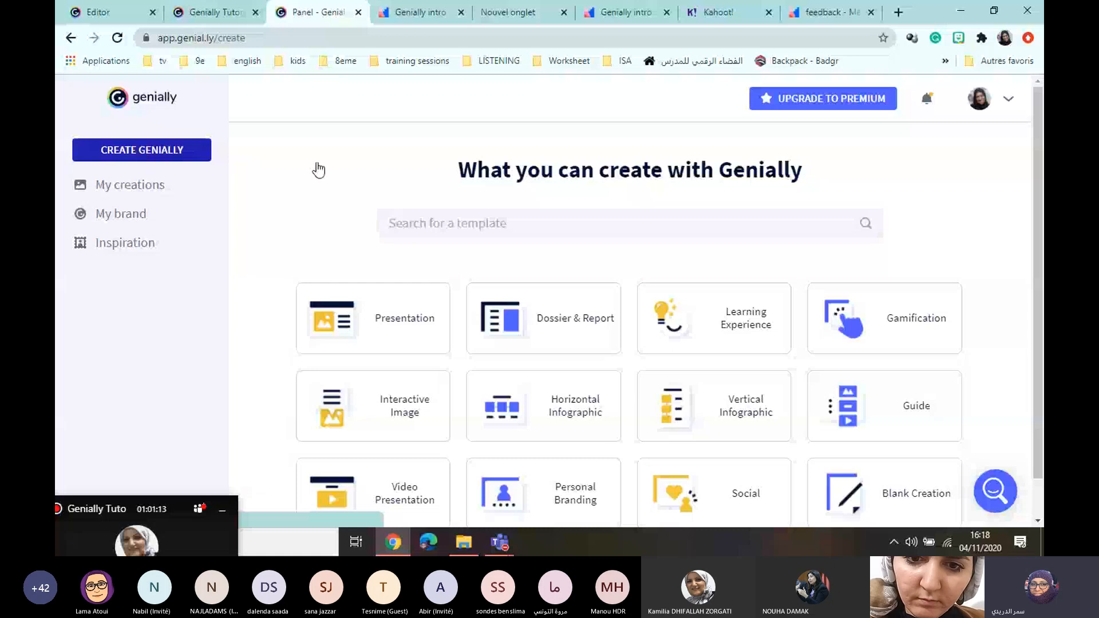
pyautogui.scroll(-1, 635, 309)
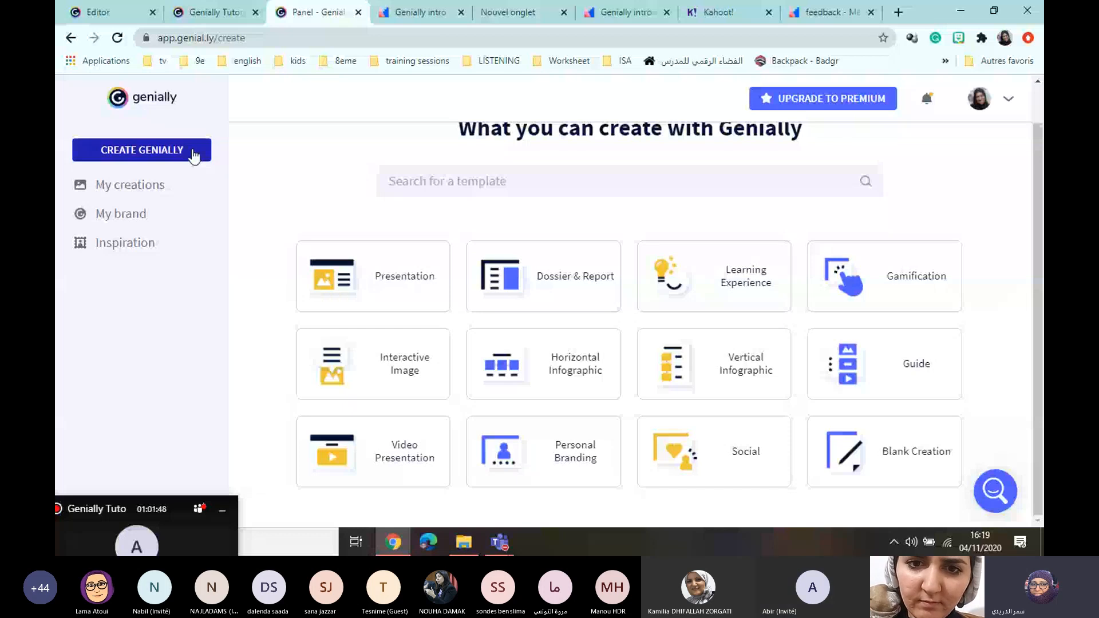
pyautogui.moveTo(733, 273)
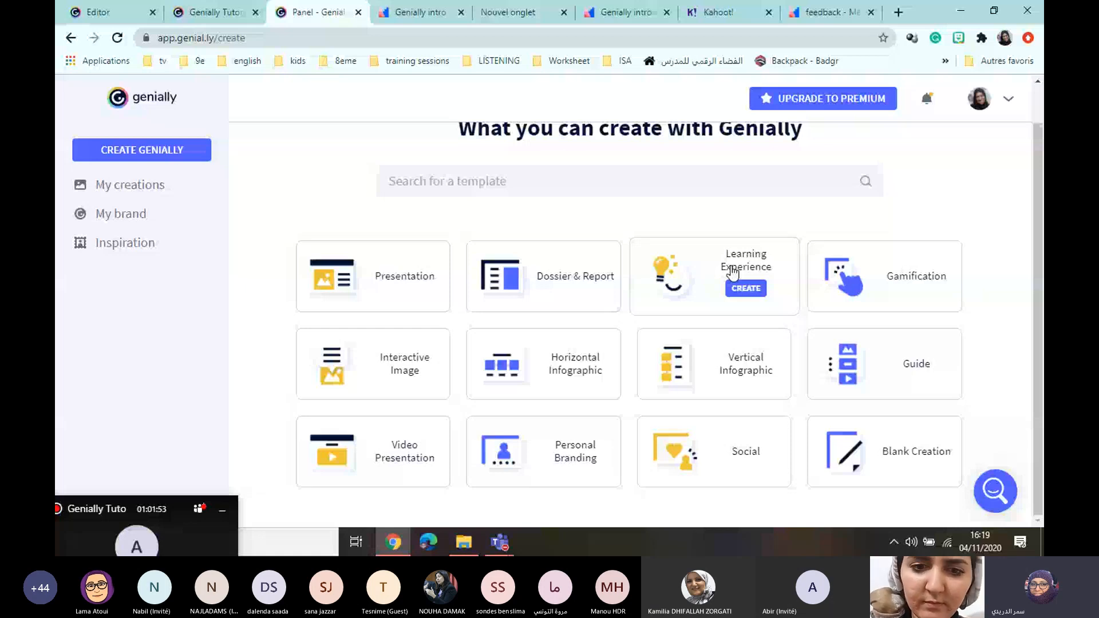
pyautogui.moveTo(812, 445)
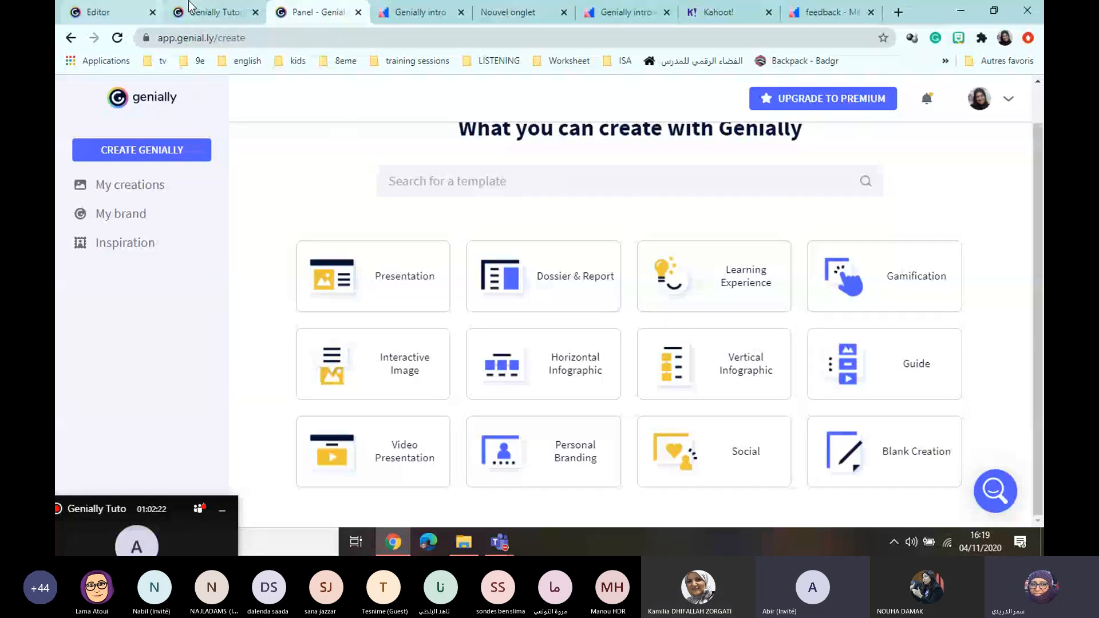
# - Revisit the tutorial presentation, return to the template categories and start a new Interactive Image so its image source dialog opens
pyautogui.click(217, 11)
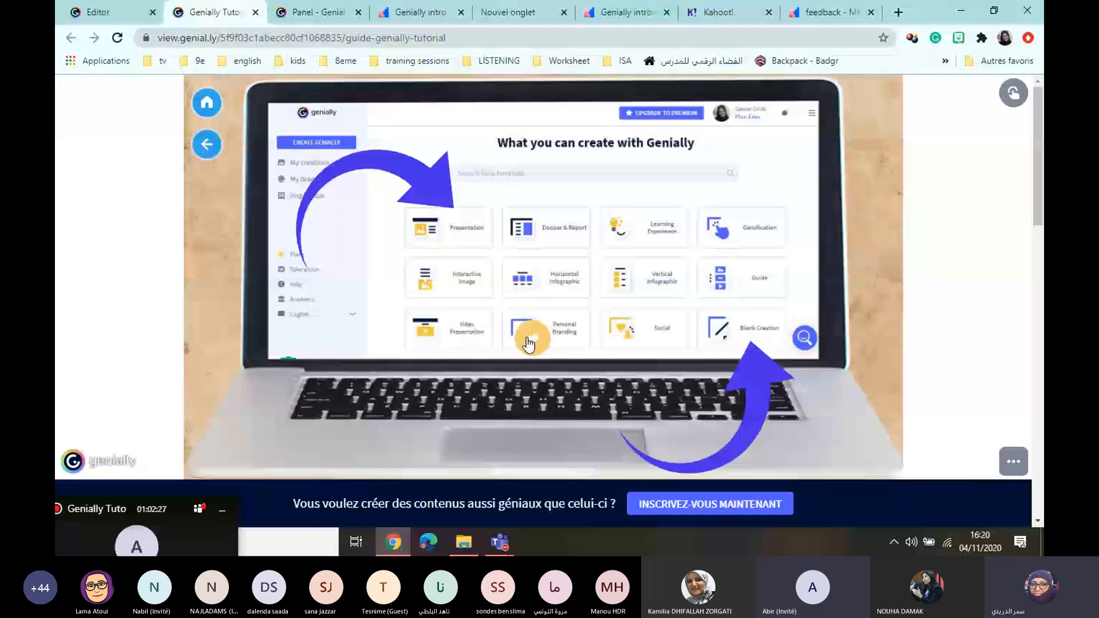
pyautogui.hotkey('ctrl', 'Tab')
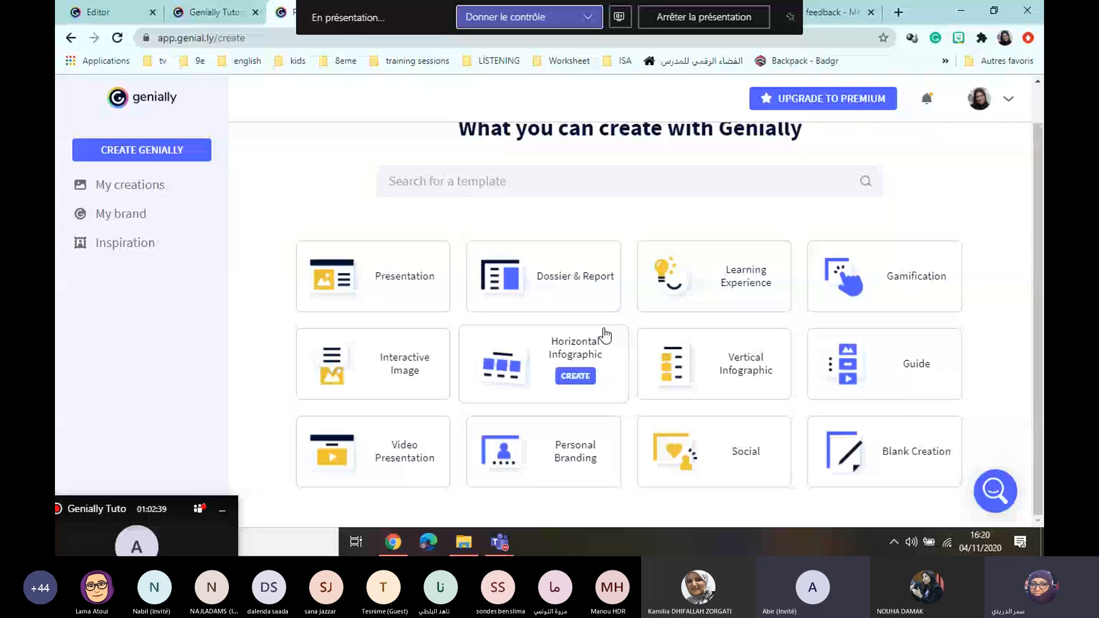
pyautogui.click(355, 363)
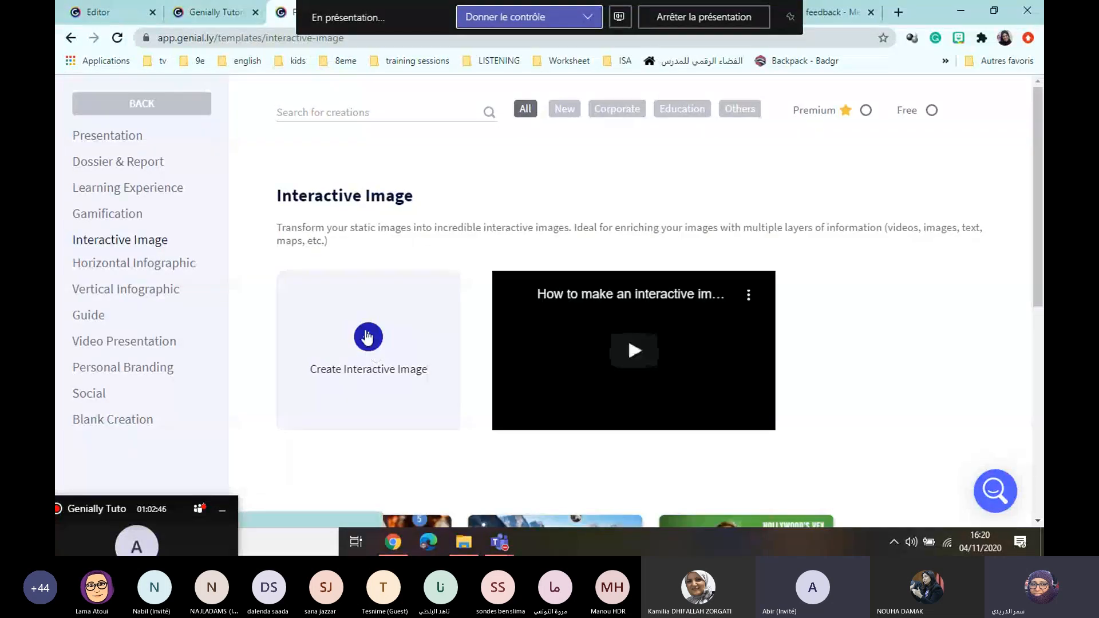
pyautogui.click(369, 337)
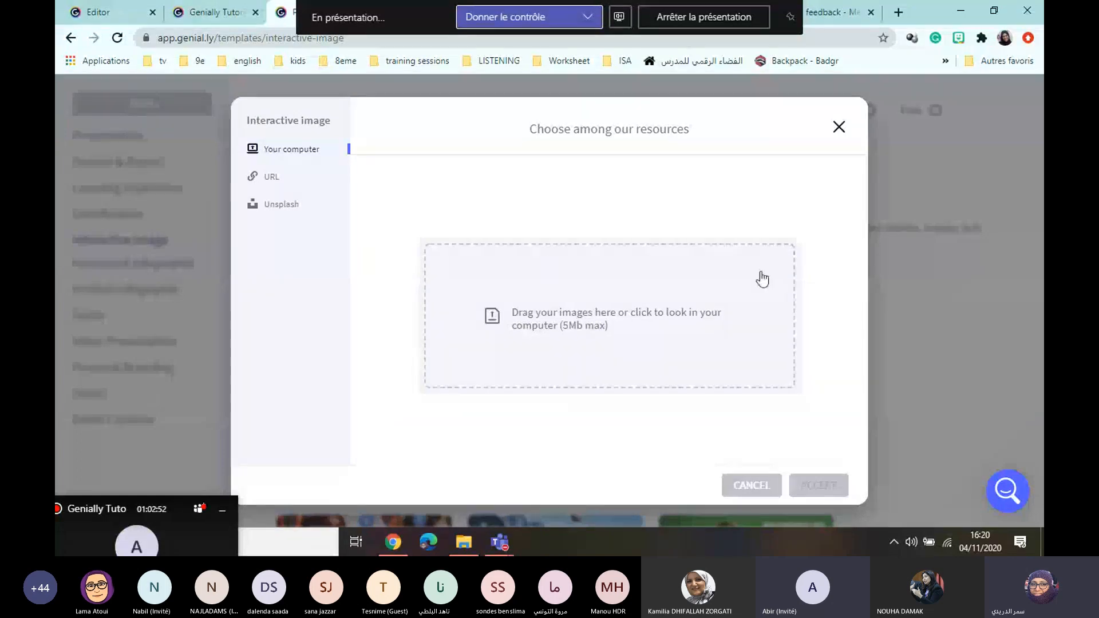
# - Advance the tutorial from "How to add content" to the "At the greengrocer's" image, show it full screen and highlight its interactive elements
pyautogui.click(231, 14)
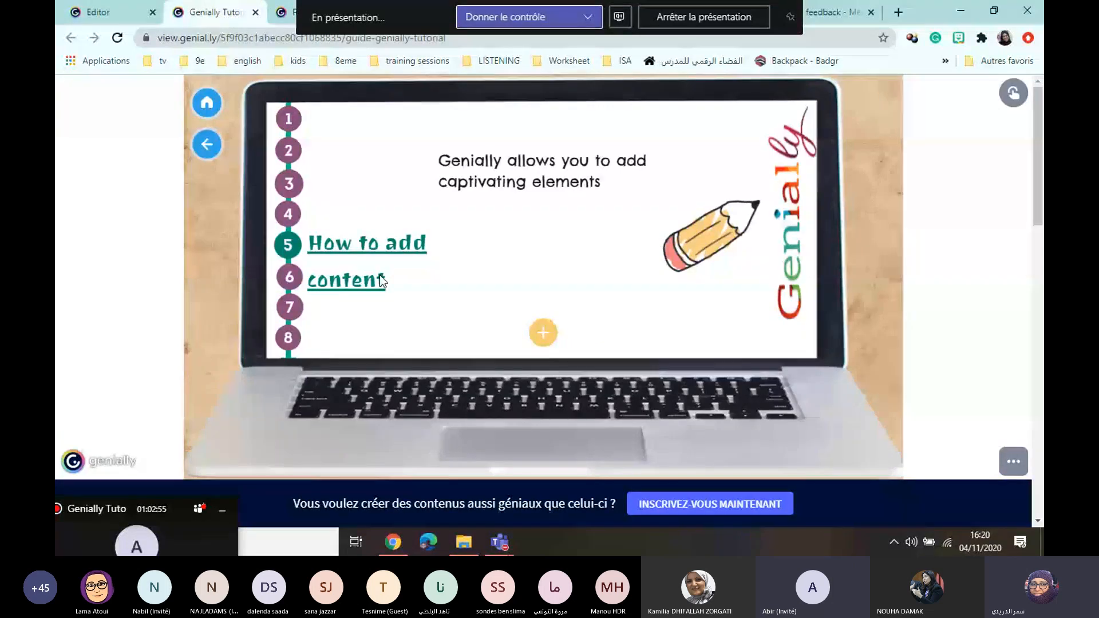
pyautogui.click(544, 334)
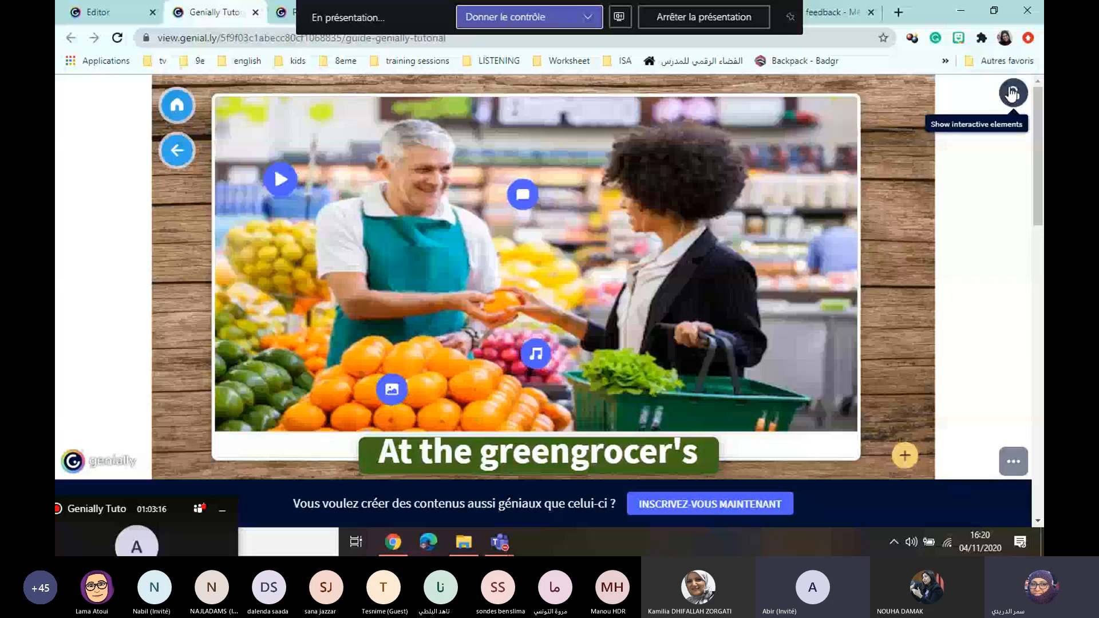
pyautogui.click(1012, 465)
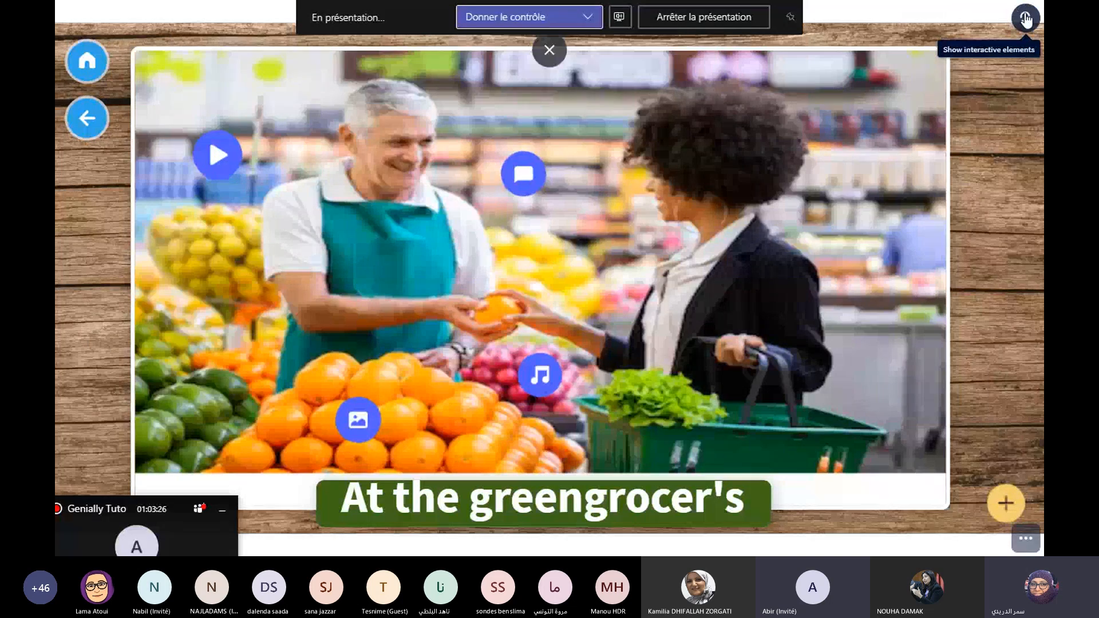
pyautogui.click(1025, 19)
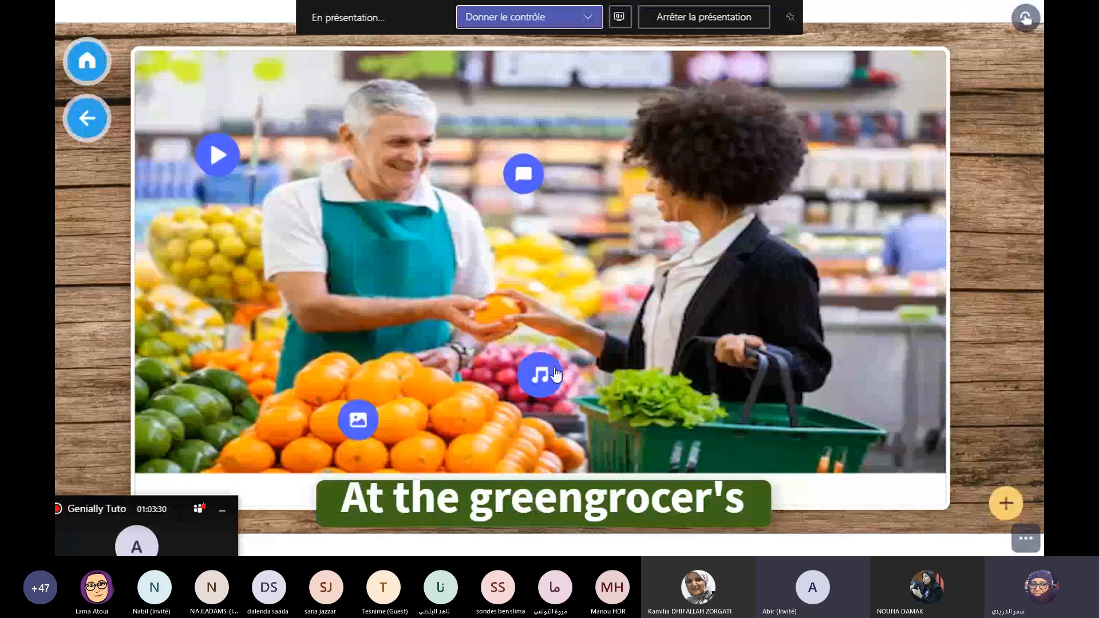
pyautogui.click(1027, 18)
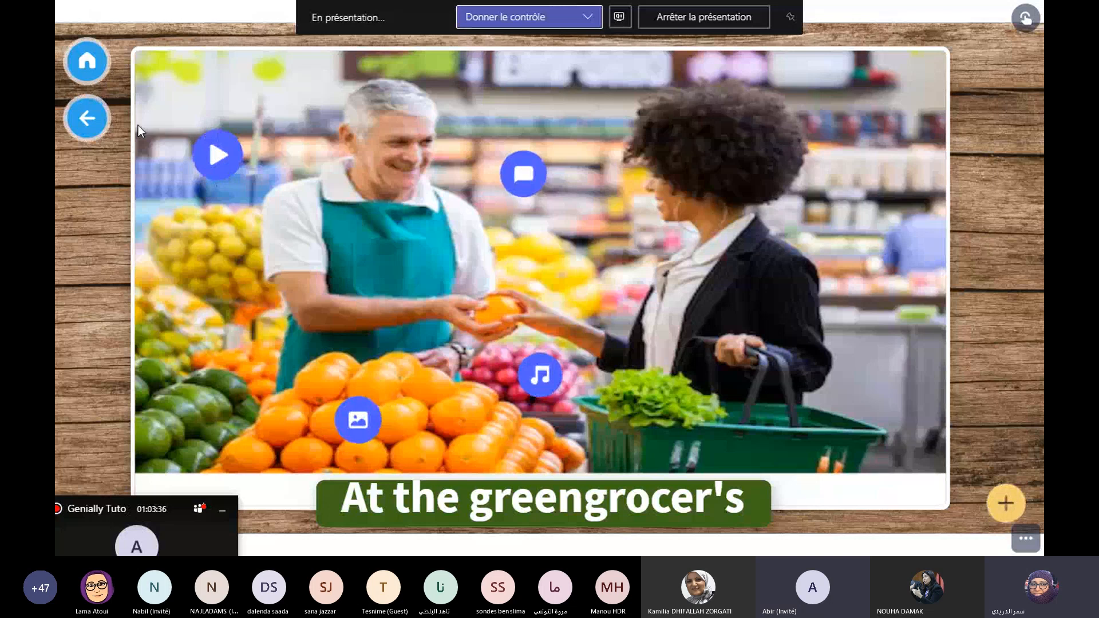
# - Highlight the interactive elements of the "At the greengrocer's" image, leave full screen and bring up that page in the tutorial's editor
pyautogui.click(1028, 24)
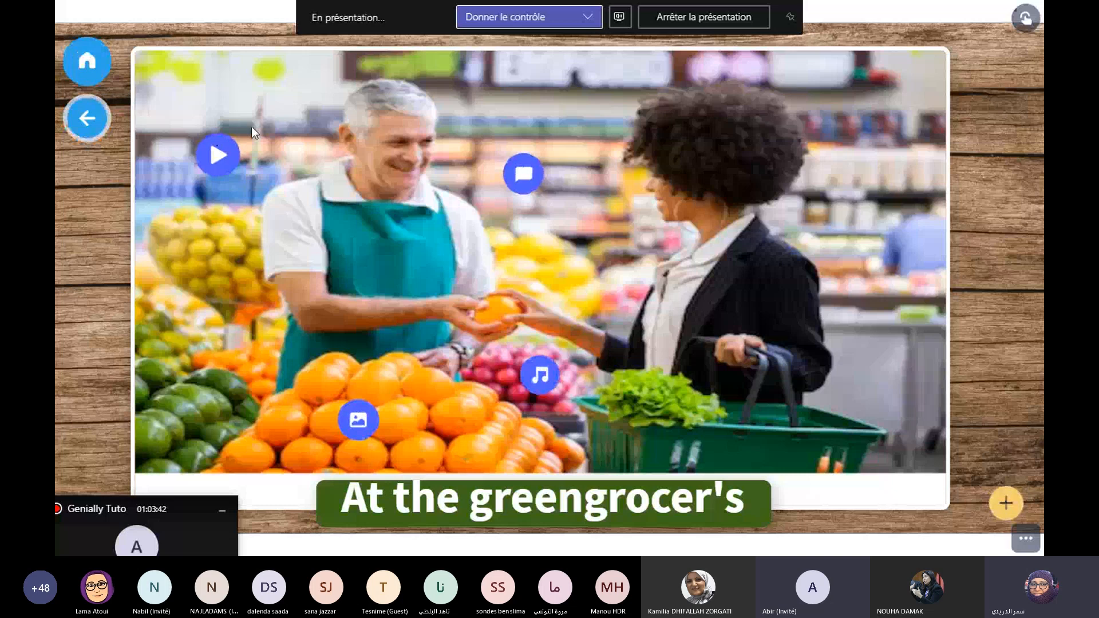
pyautogui.click(1031, 18)
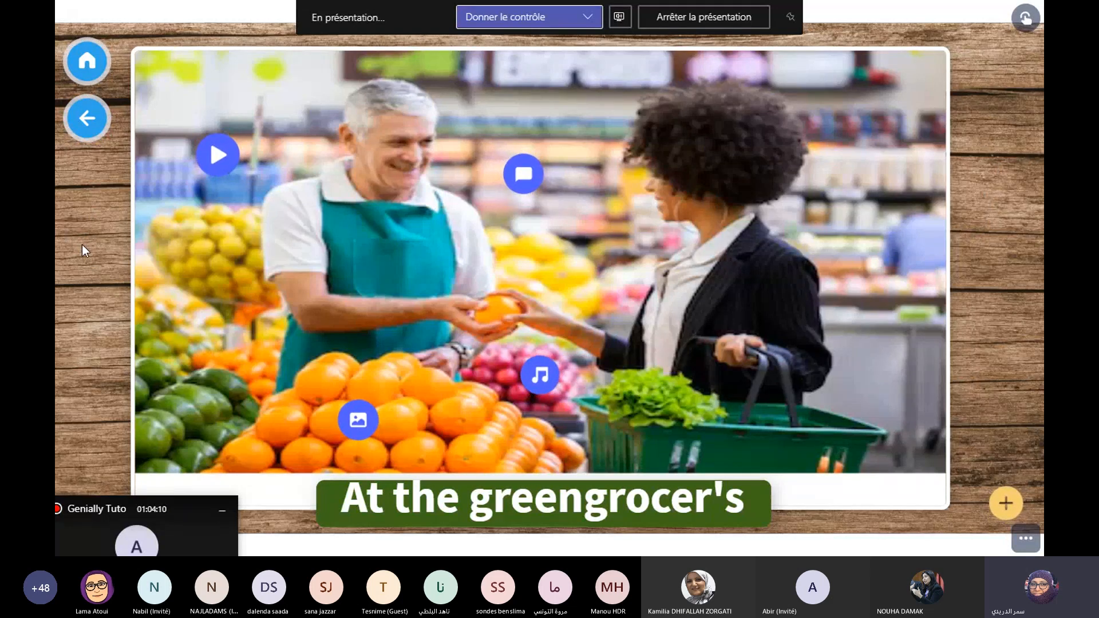
pyautogui.press('Escape')
pyautogui.hotkey('ctrl', 'shift', 'Tab')
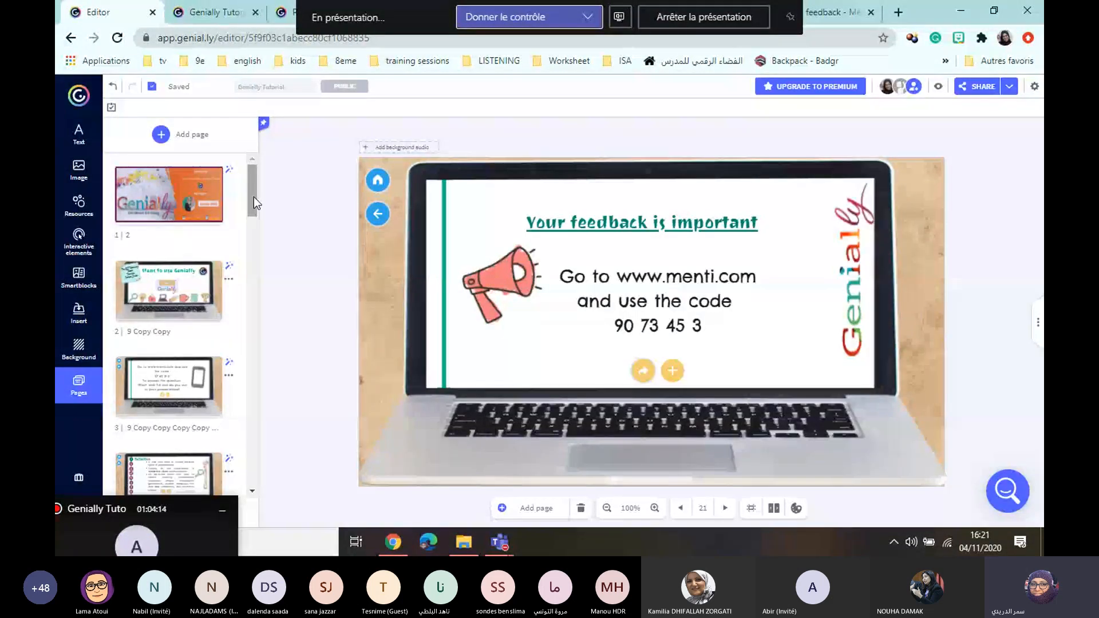
pyautogui.moveTo(253, 197); pyautogui.dragTo(258, 294)
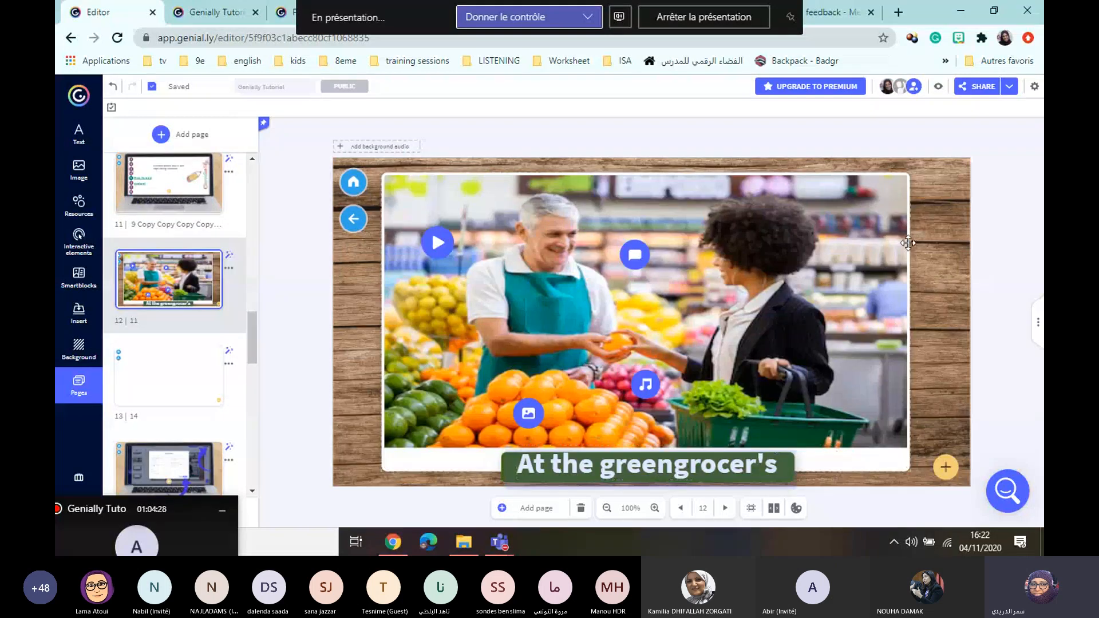
# - Add a blank page from the template directly after the "At the greengrocer's" page and select it
pyautogui.click(161, 135)
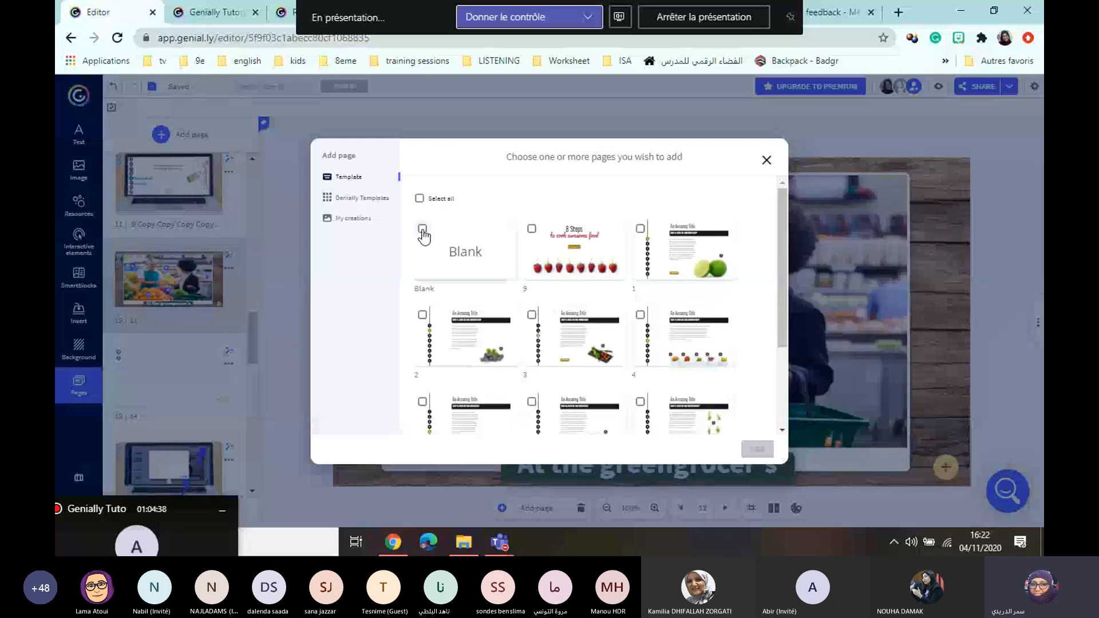
pyautogui.click(422, 229)
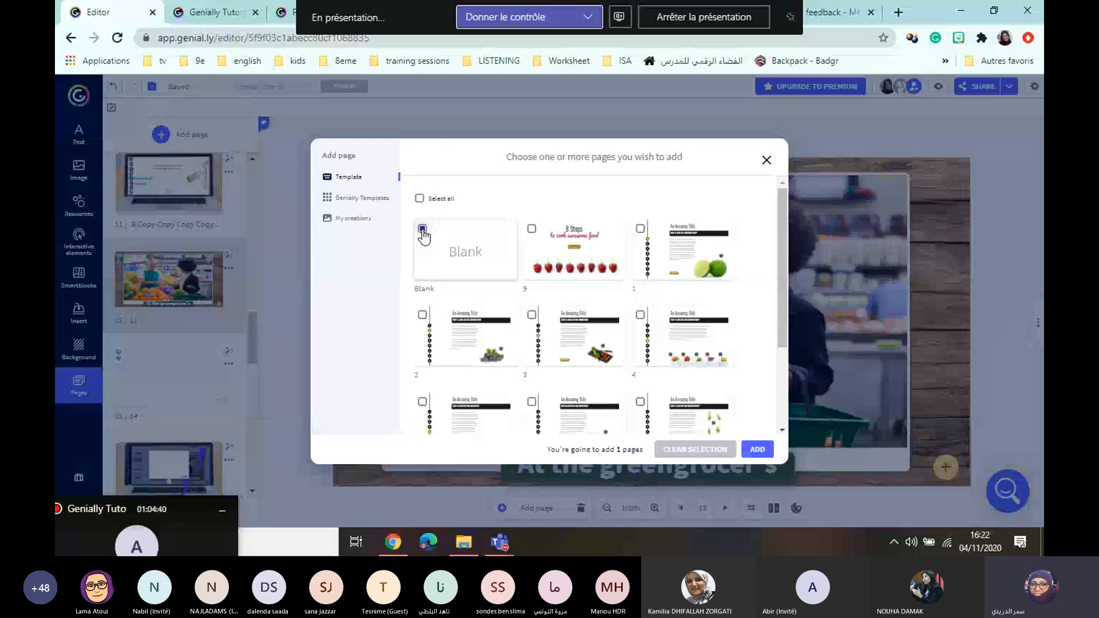
pyautogui.click(759, 450)
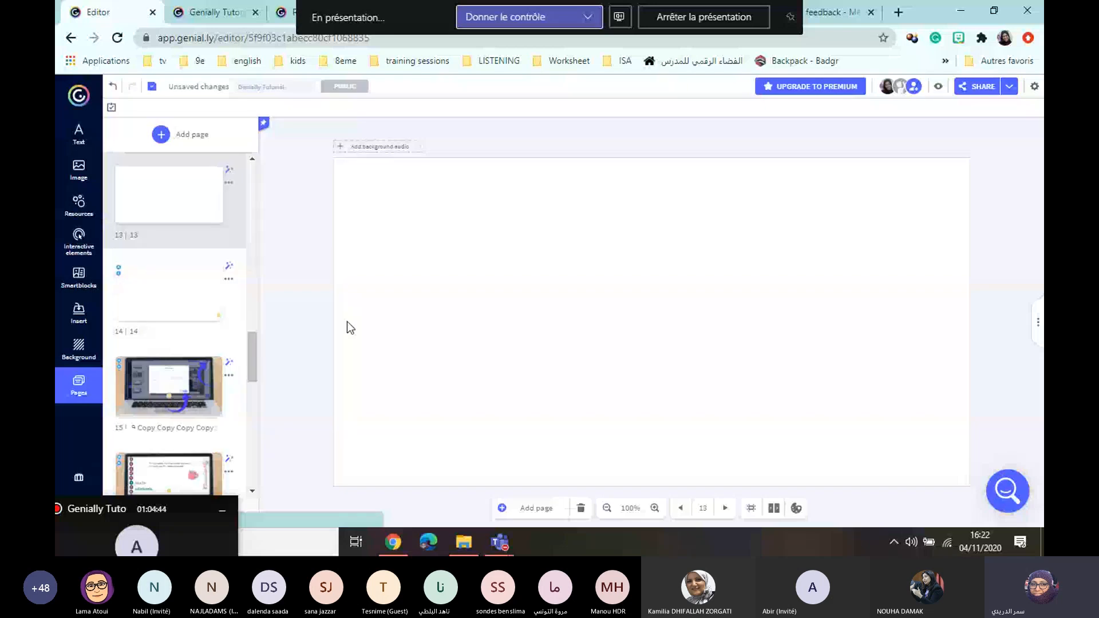
pyautogui.click(165, 299)
pyautogui.click(165, 203)
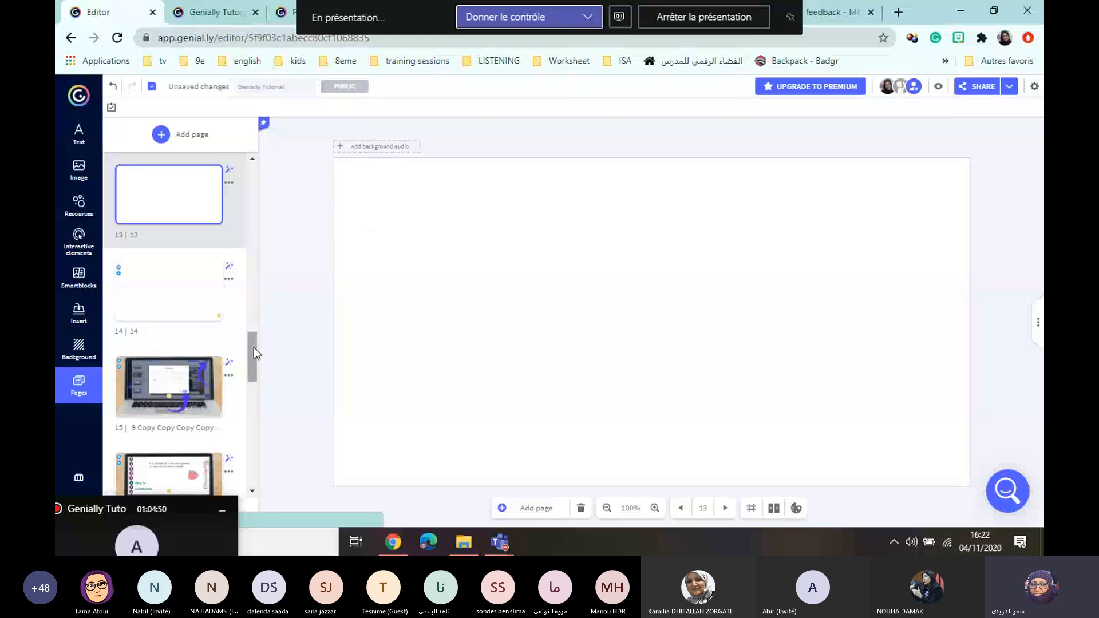
pyautogui.moveTo(253, 348); pyautogui.dragTo(252, 318)
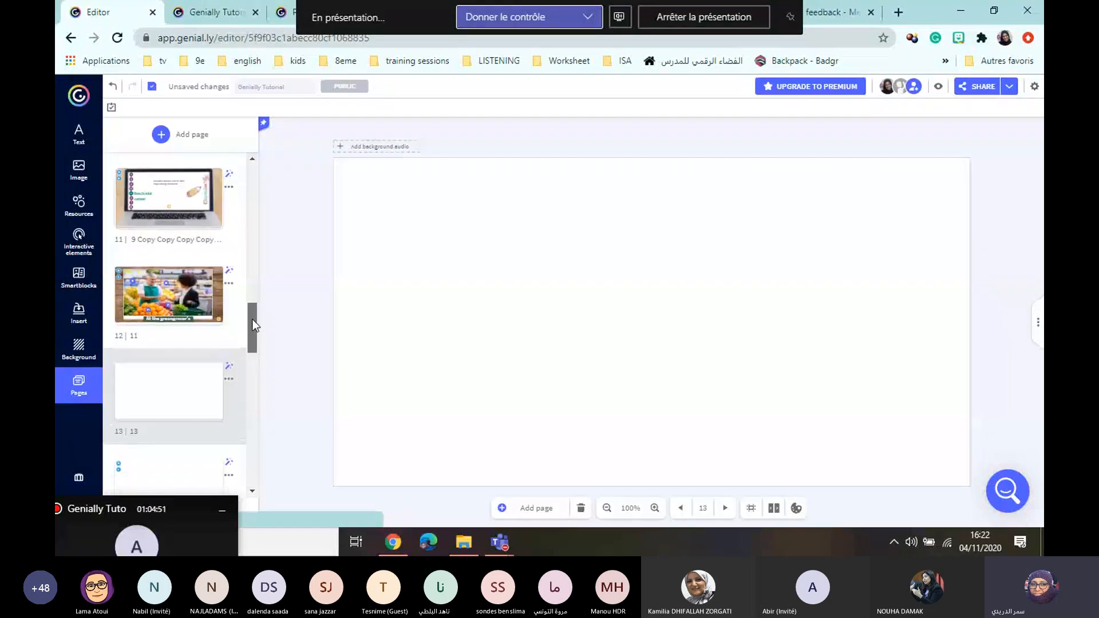
# - Try the colourful torn-edge, light blue grid and desert dunes backgrounds from the background library on the blank page
pyautogui.moveTo(210, 291)
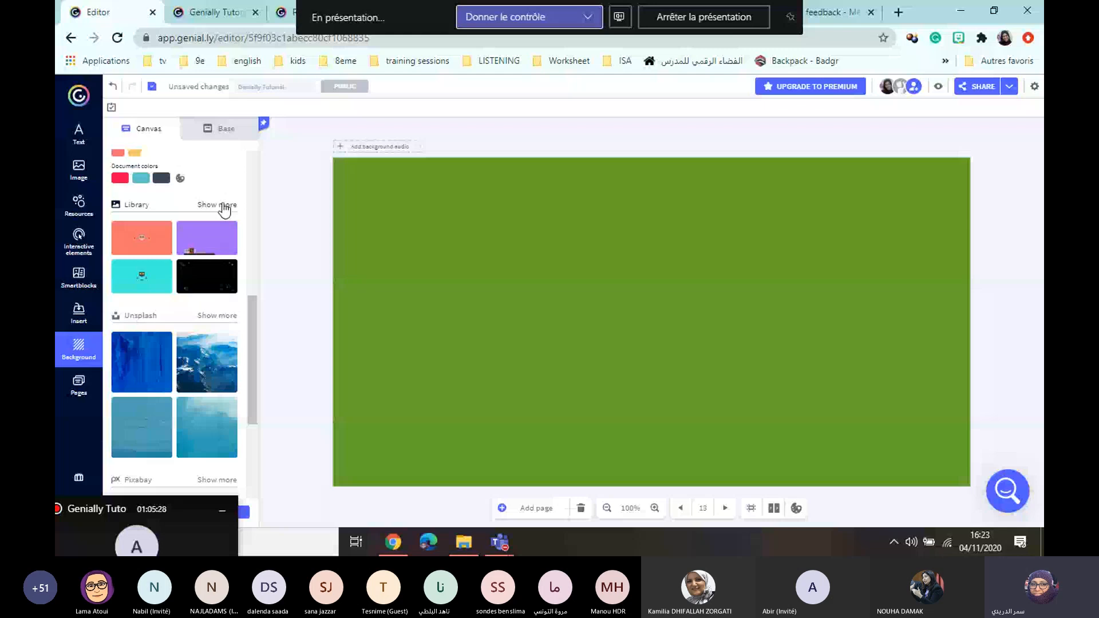
pyautogui.click(223, 206)
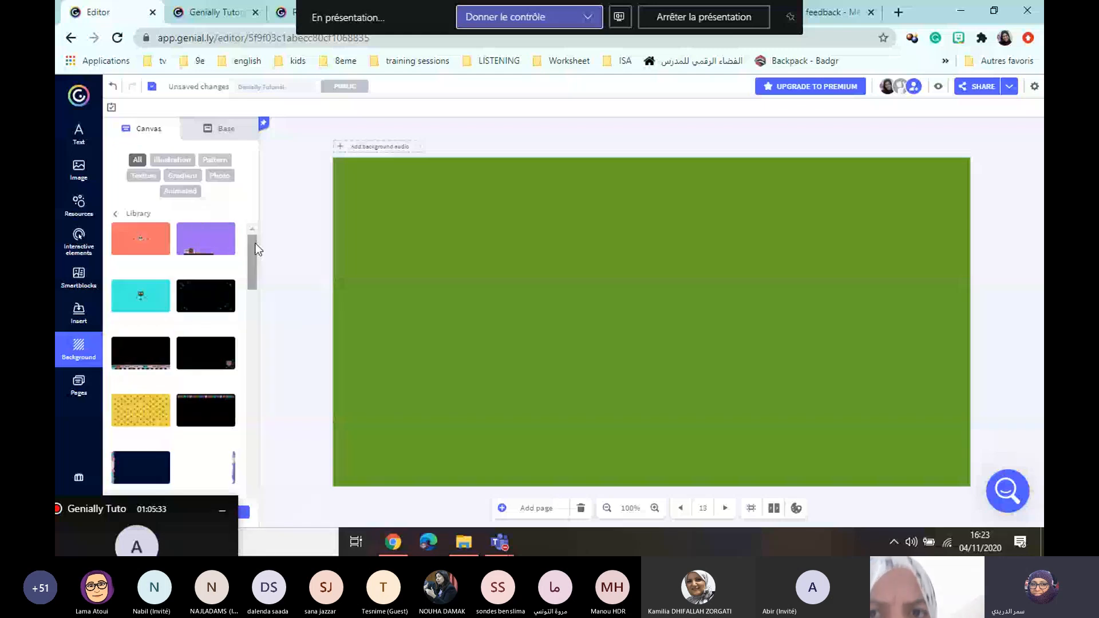
pyautogui.moveTo(256, 242); pyautogui.dragTo(253, 268)
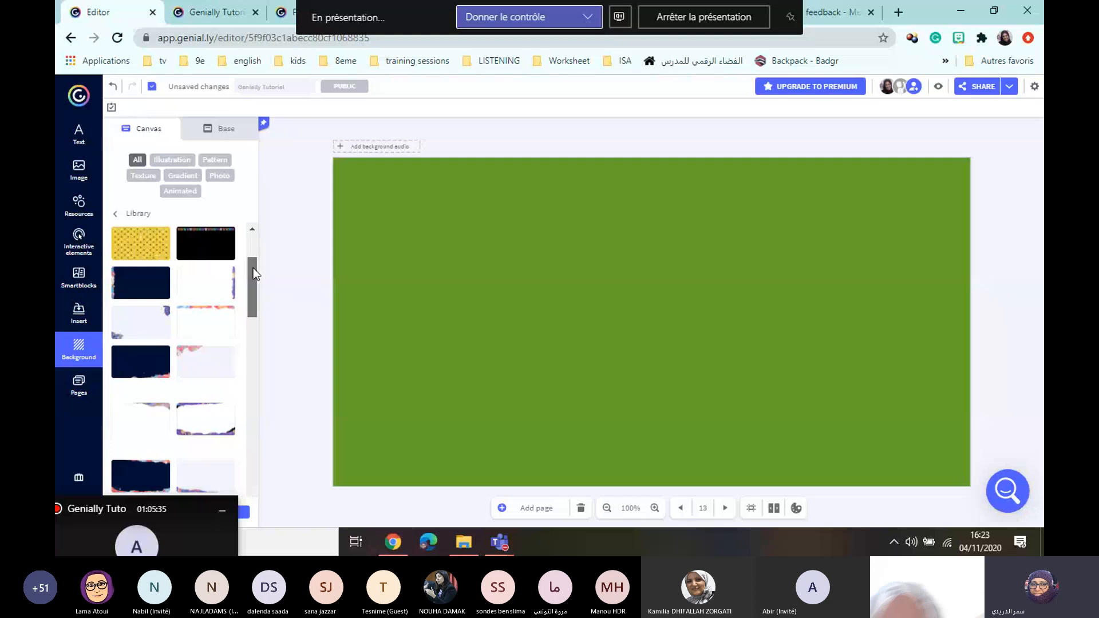
pyautogui.click(205, 322)
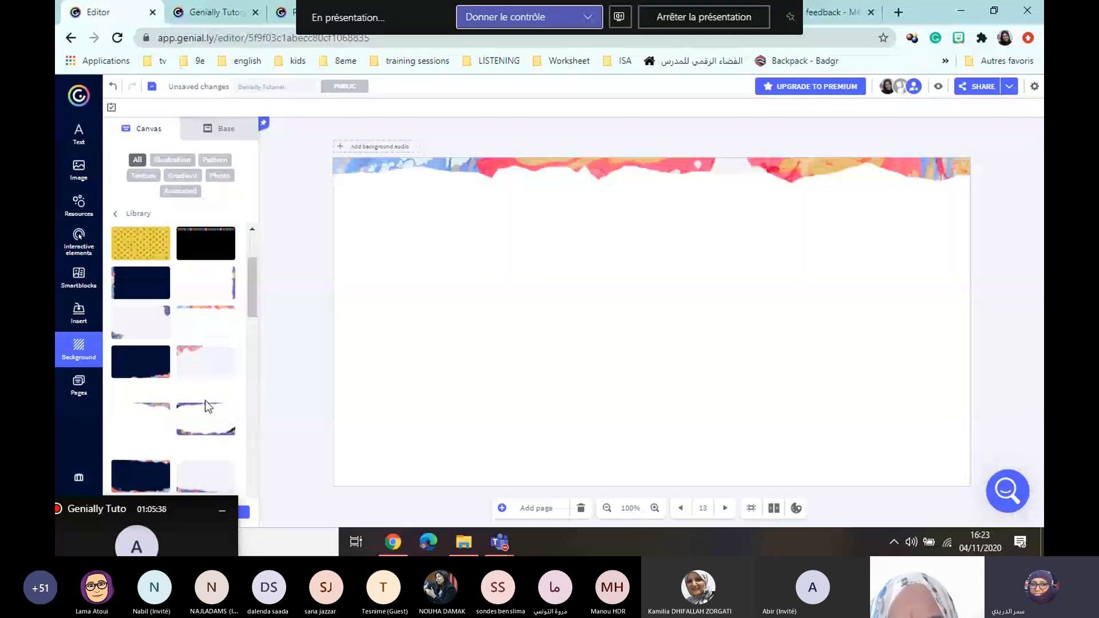
pyautogui.moveTo(253, 286); pyautogui.dragTo(253, 380)
pyautogui.click(147, 388)
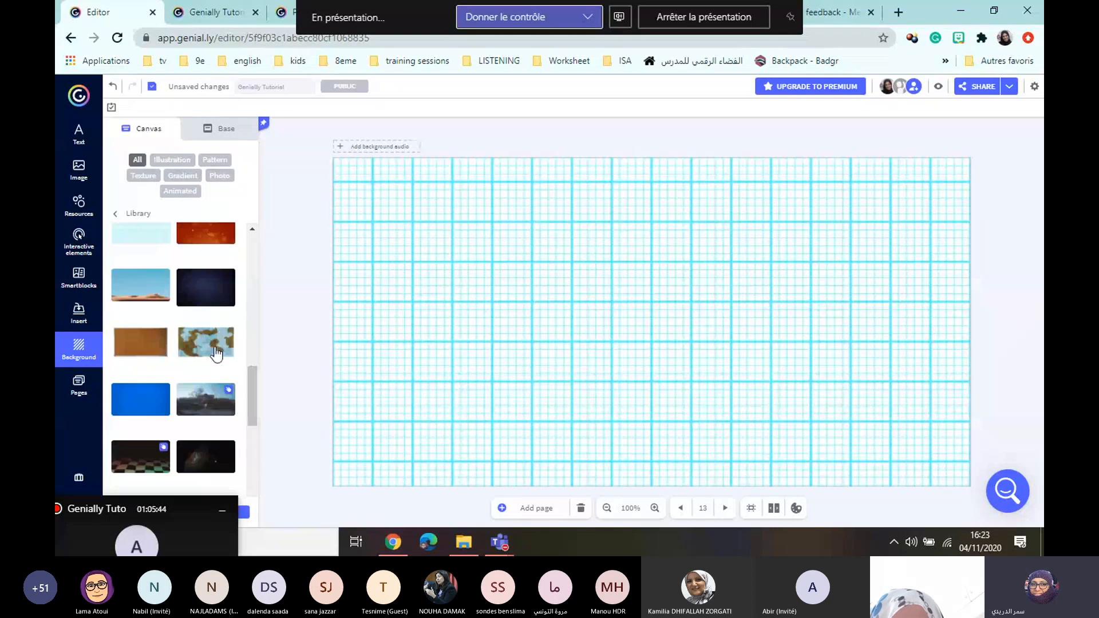
pyautogui.click(147, 293)
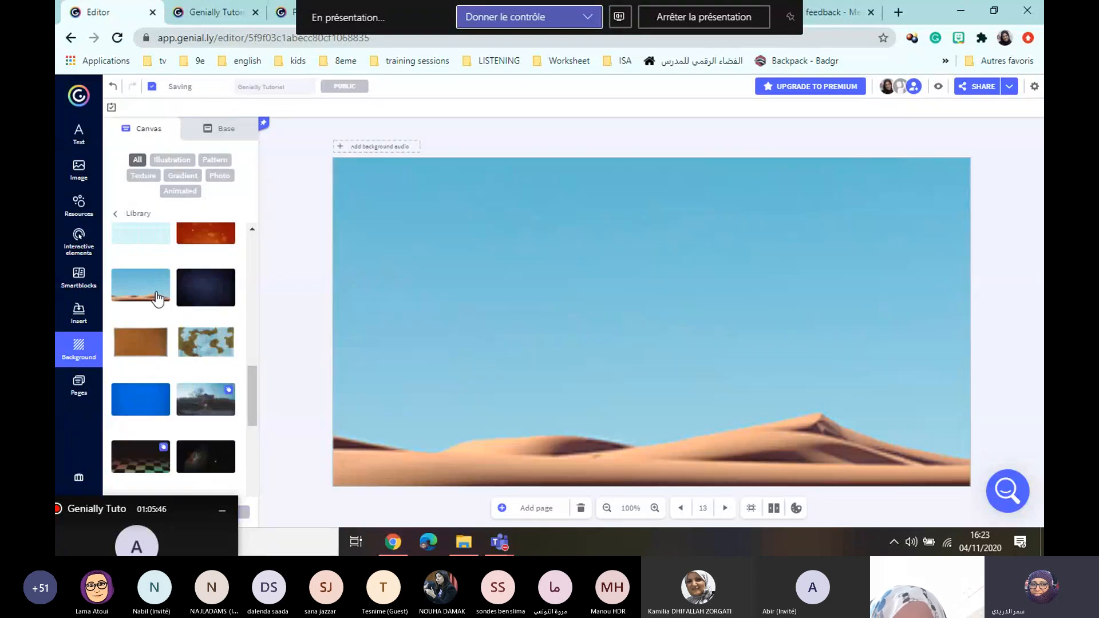
# - Try the animated abandoned house and purple bubbles backgrounds from the library on the new page
pyautogui.click(213, 400)
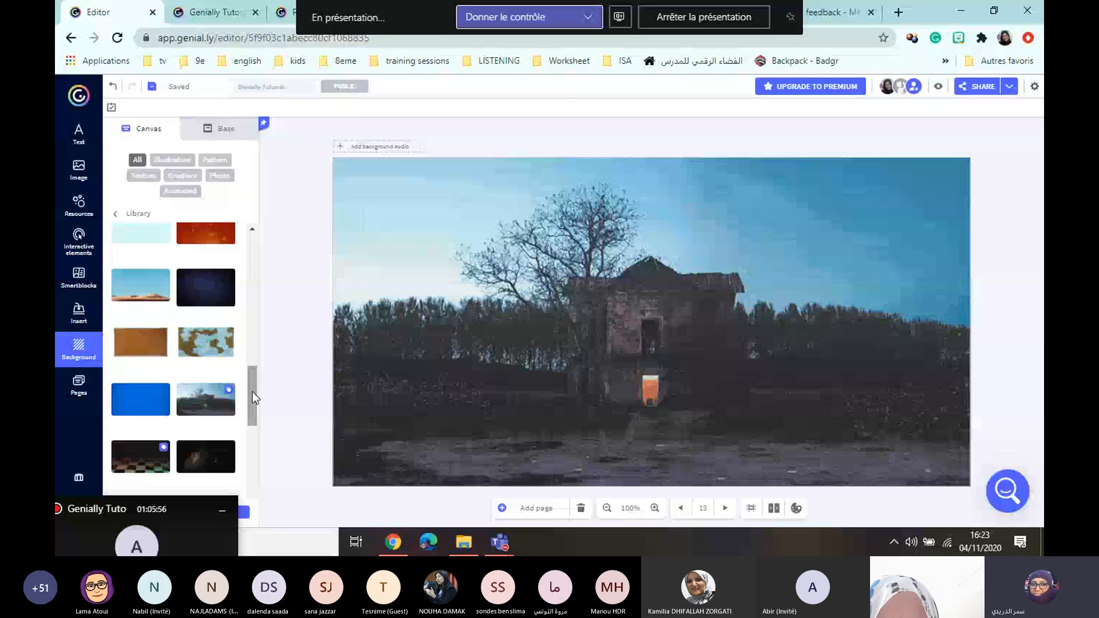
pyautogui.scroll(-3, 237, 404)
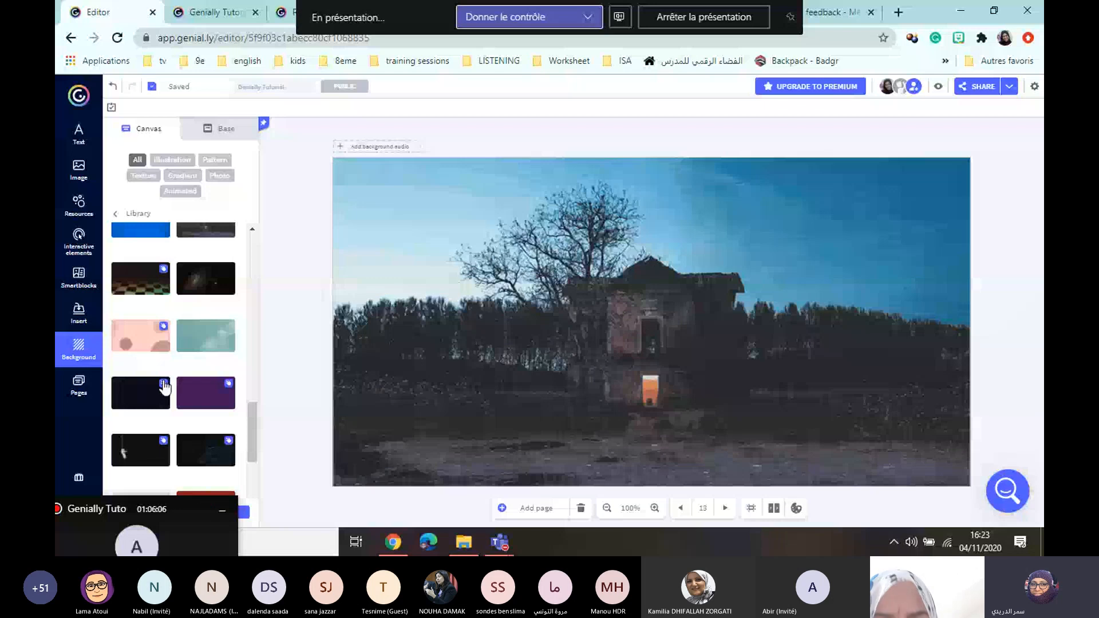
pyautogui.click(209, 397)
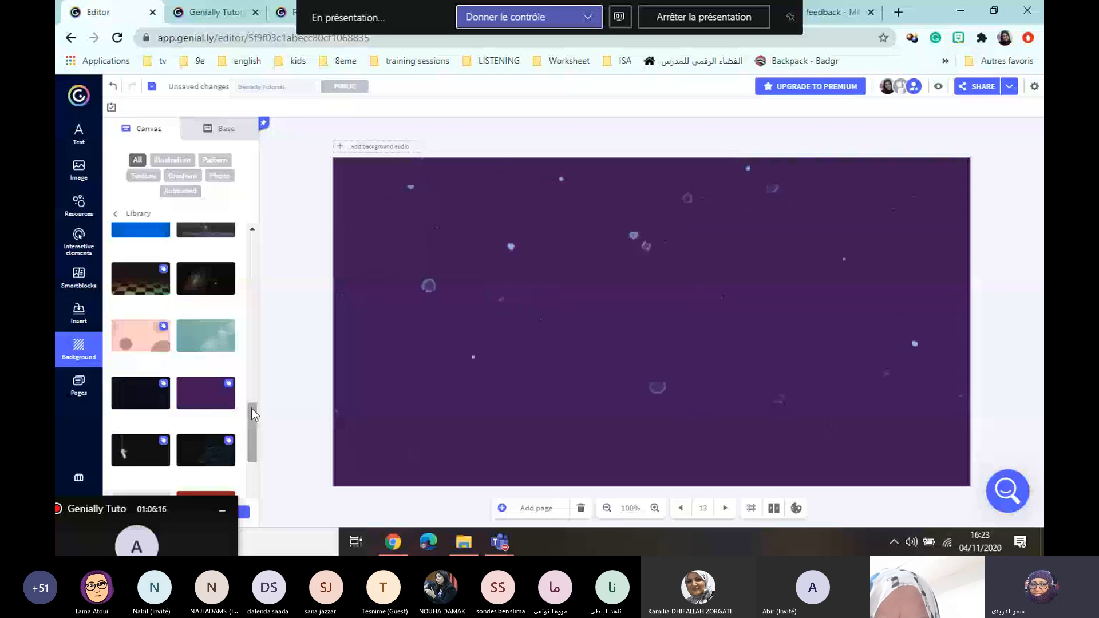
pyautogui.moveTo(255, 412); pyautogui.dragTo(252, 341)
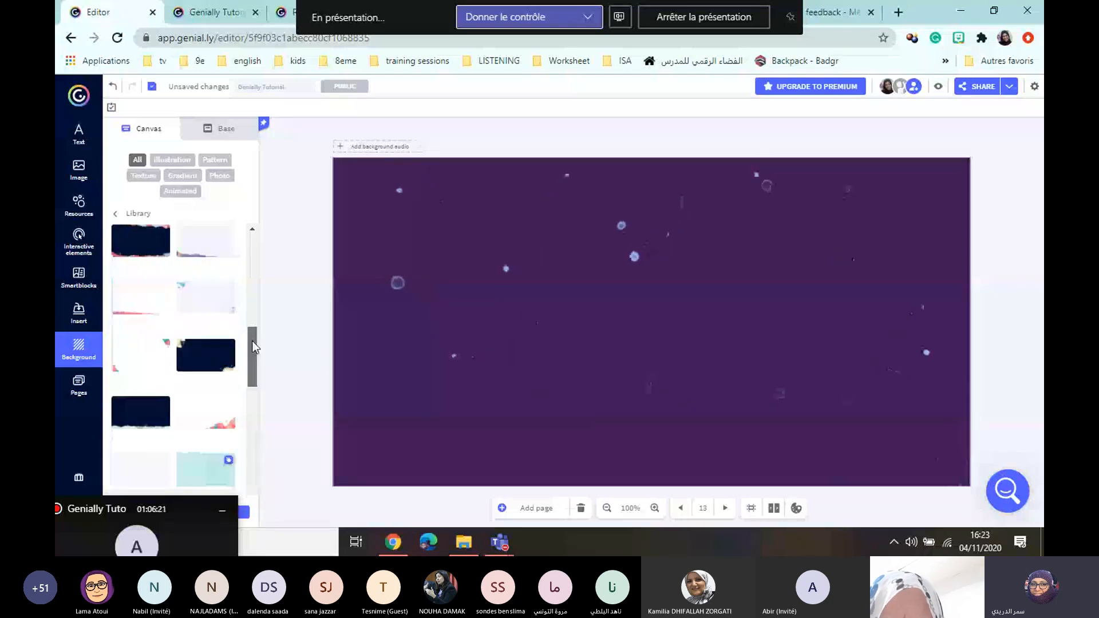
# - Search the Pixabay background images for "wood" and apply the dark horizontal planks image as the page's background
pyautogui.click(128, 220)
pyautogui.moveTo(253, 352); pyautogui.dragTo(250, 447)
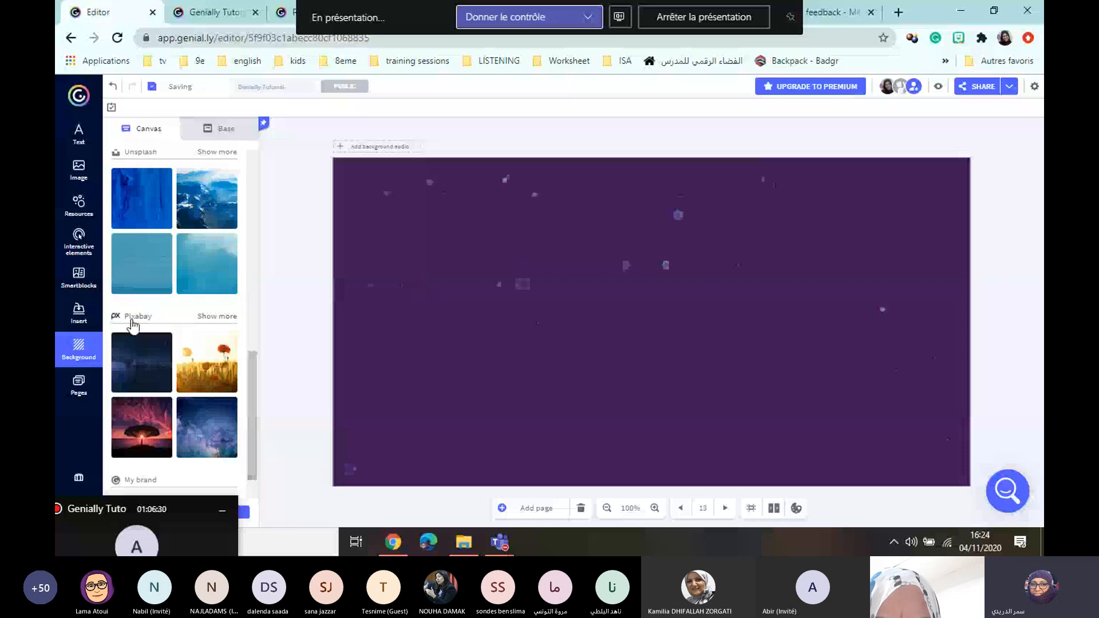
pyautogui.click(217, 316)
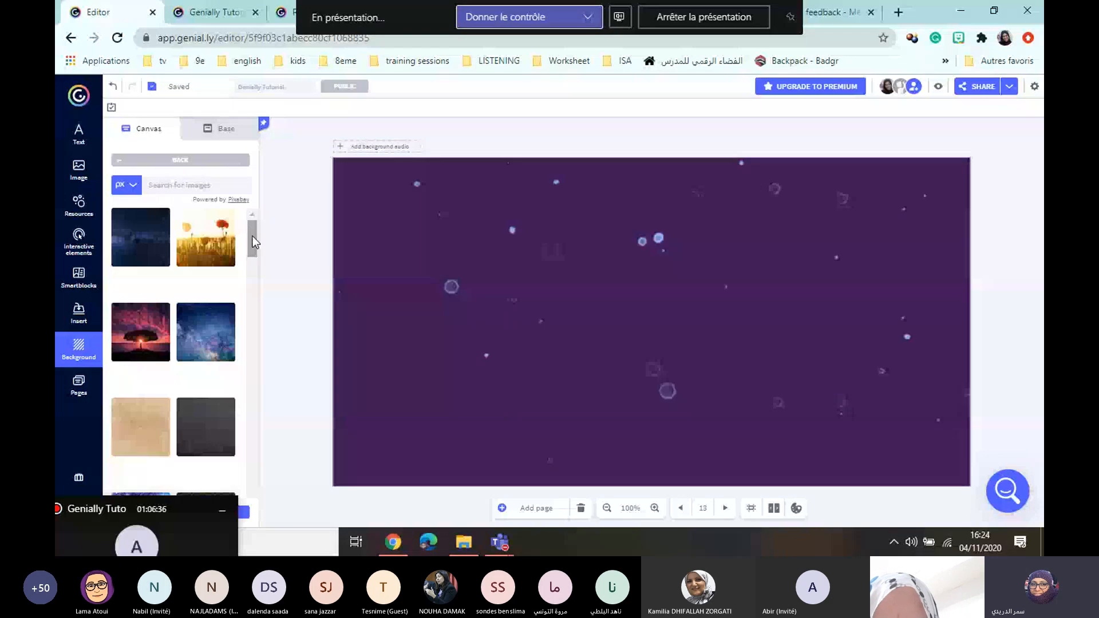
pyautogui.scroll(-1, 218, 206)
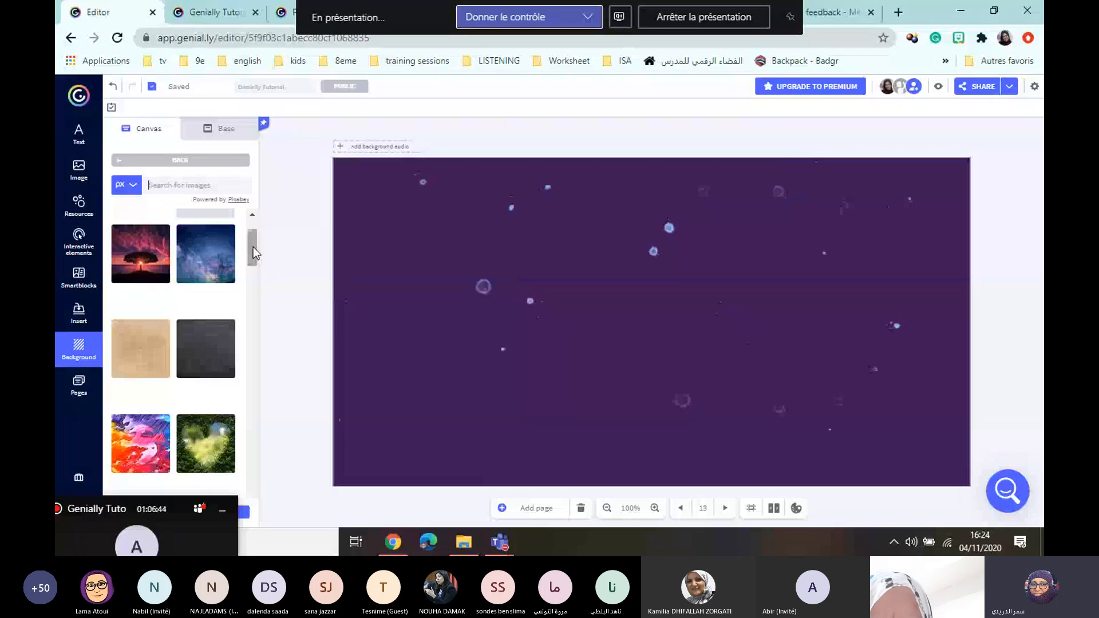
pyautogui.moveTo(253, 246); pyautogui.dragTo(258, 289)
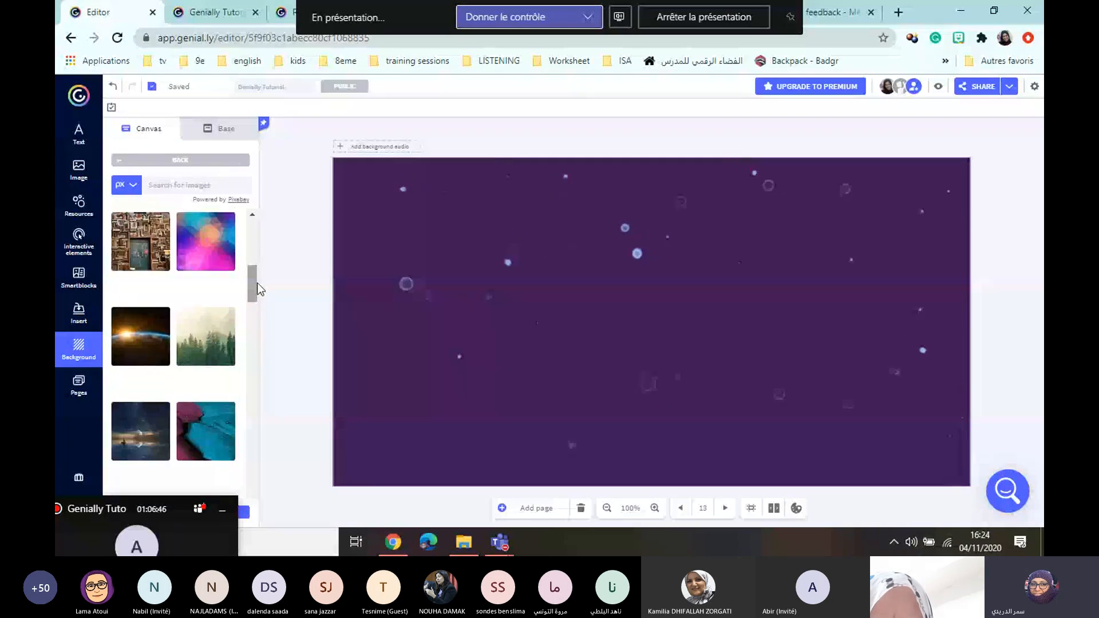
pyautogui.write('wood')
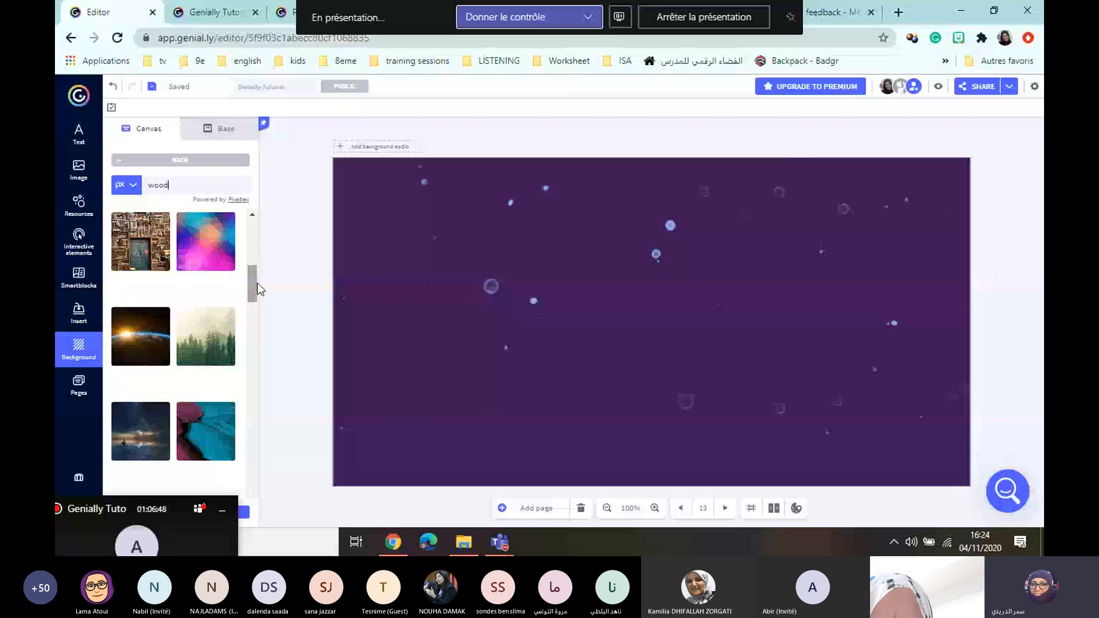
pyautogui.press('Return')
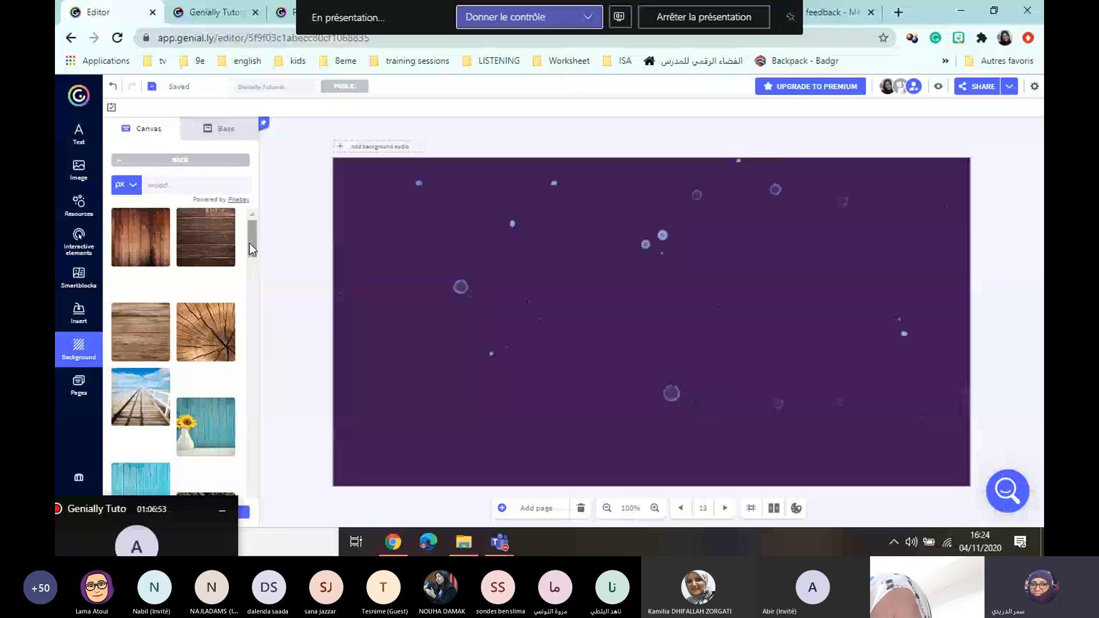
pyautogui.moveTo(249, 242); pyautogui.dragTo(252, 245)
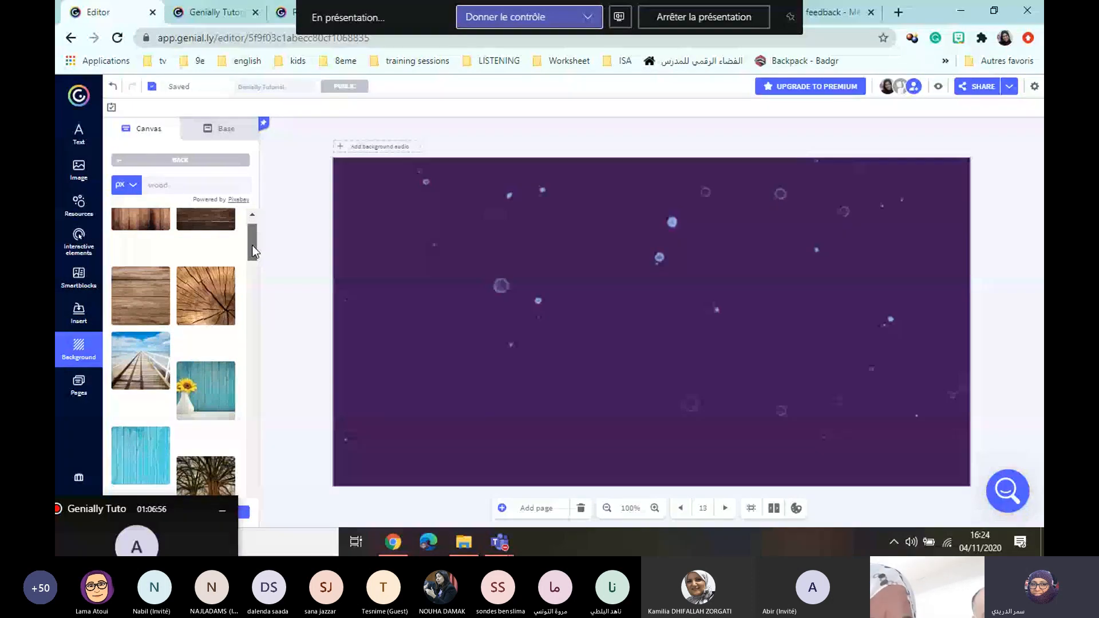
pyautogui.scroll(1, 252, 245)
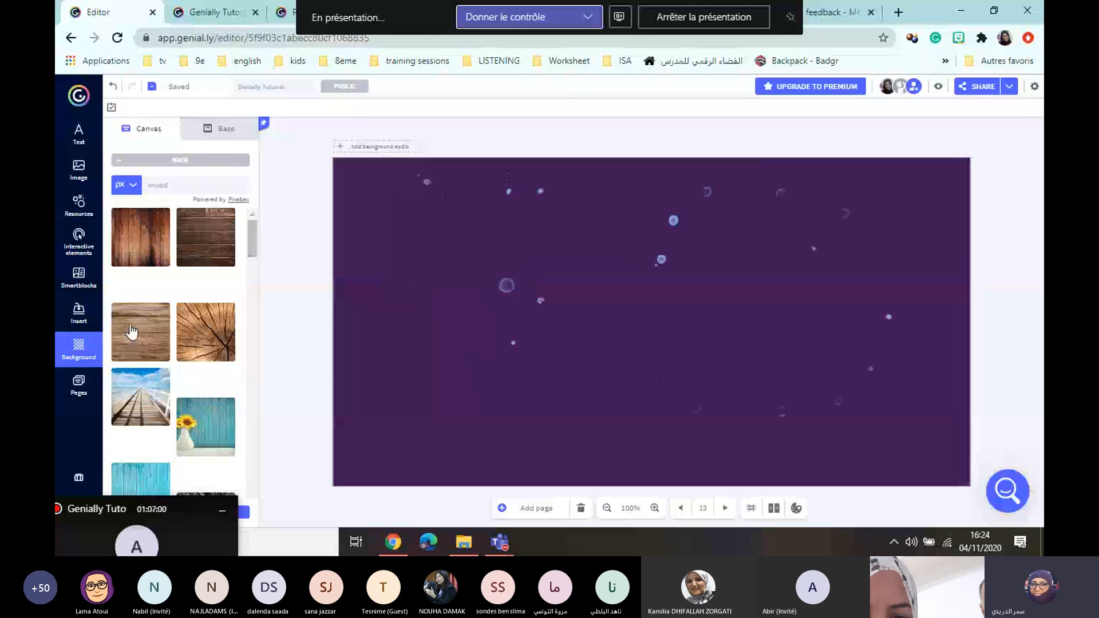
pyautogui.click(208, 239)
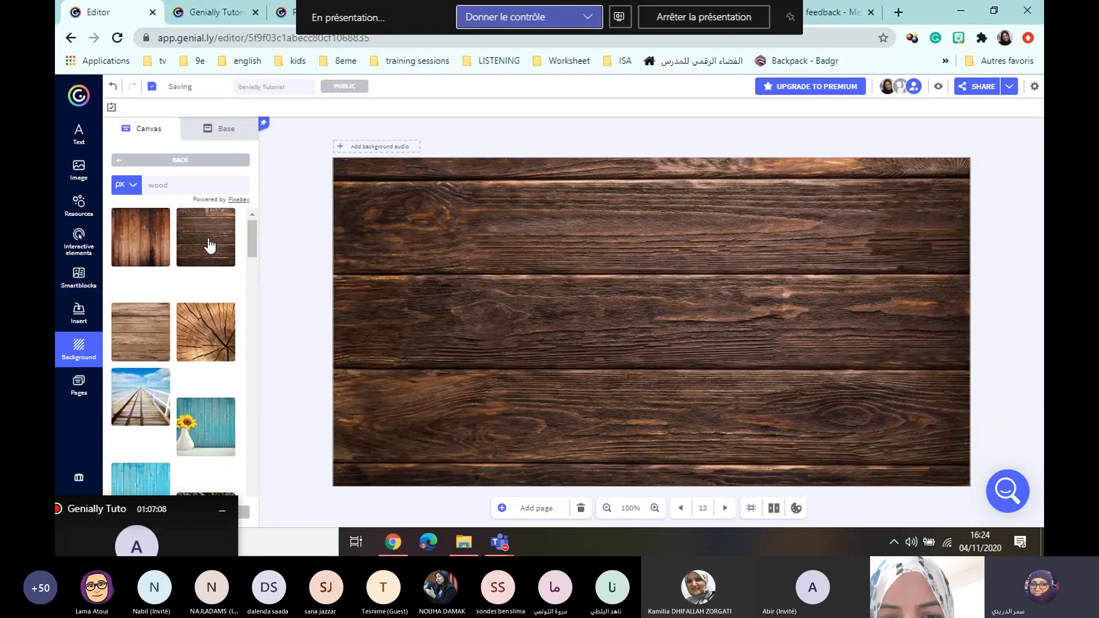
# - Return to the page list, compare with the "At the greengrocer's" page and reselect the wooden page
pyautogui.click(73, 399)
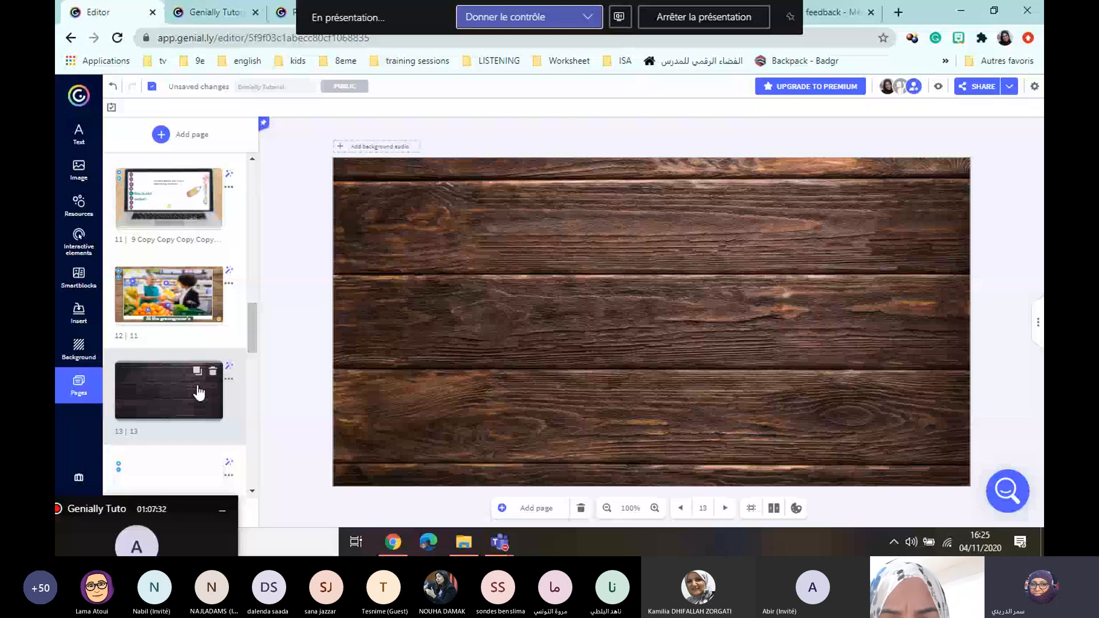
pyautogui.click(199, 299)
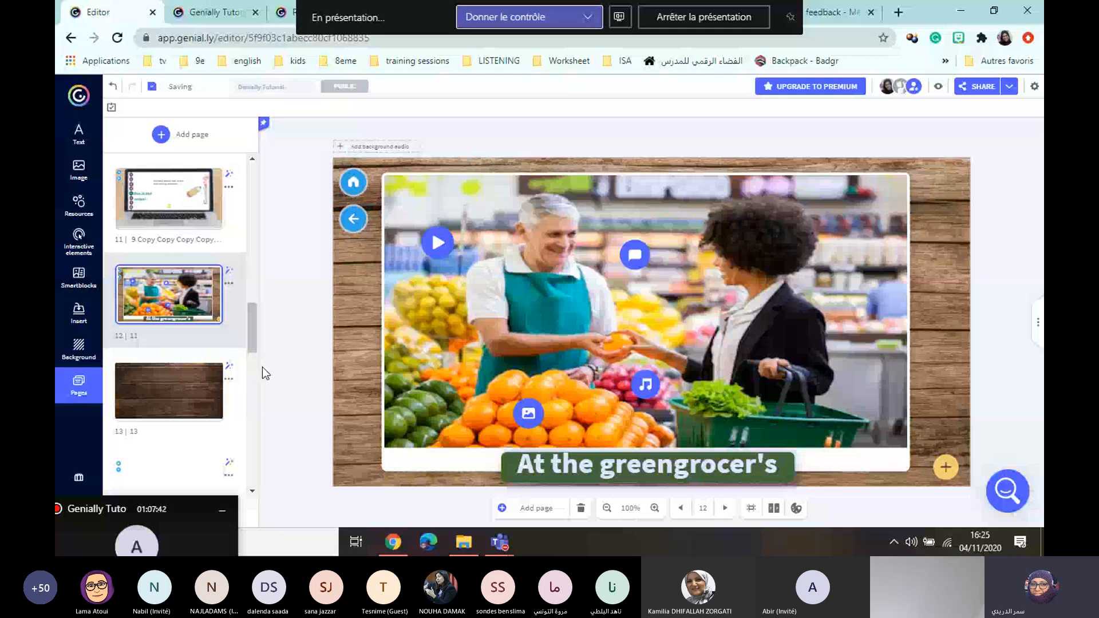
pyautogui.click(171, 391)
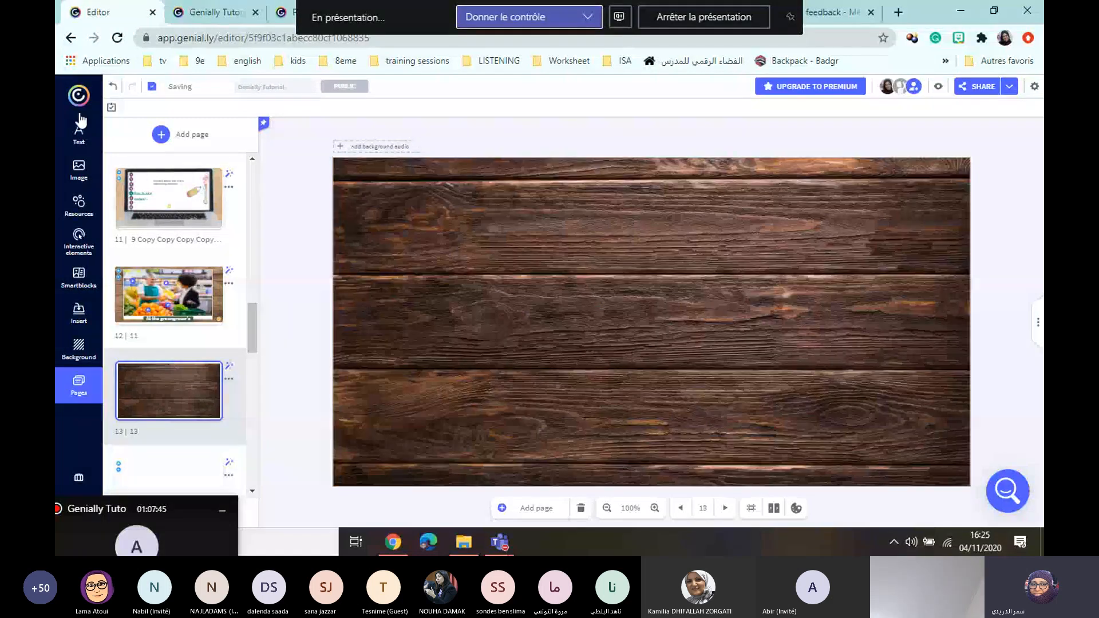
# - Review the image sources for the wooden page, including computer upload, URL, Cutouts and Unsplash, and open a new browser tab
pyautogui.click(78, 170)
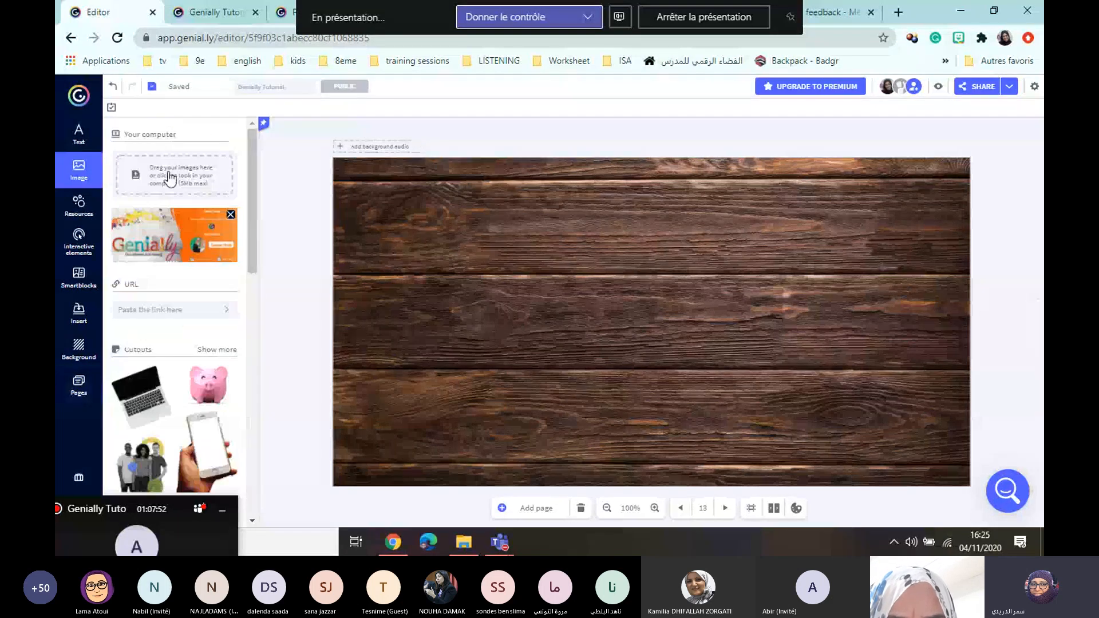
pyautogui.moveTo(252, 171); pyautogui.dragTo(255, 233)
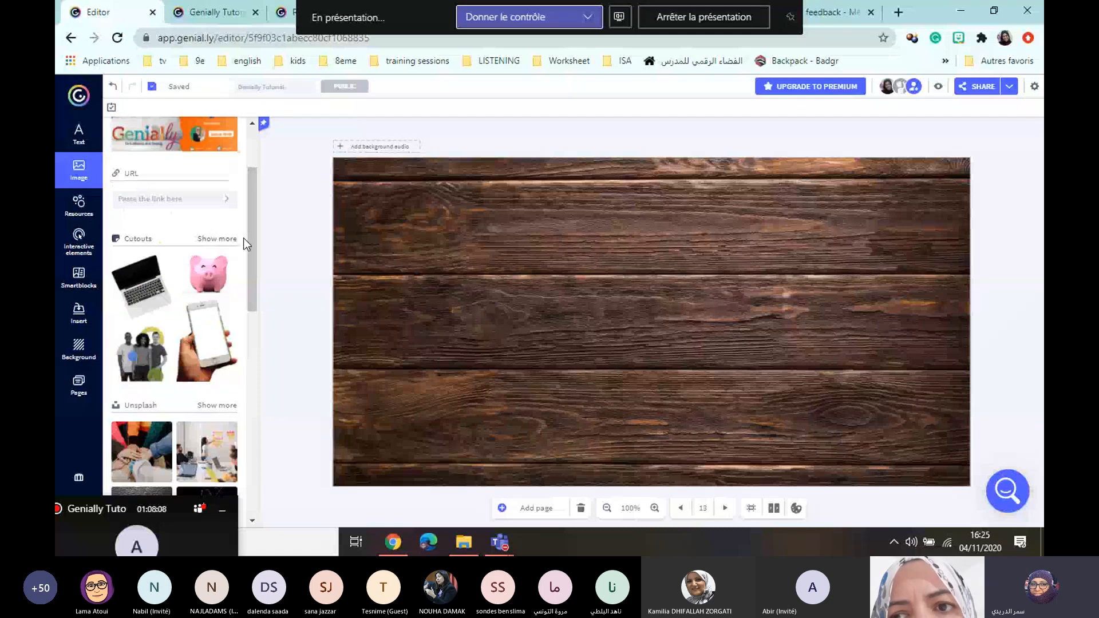
pyautogui.moveTo(248, 258); pyautogui.dragTo(258, 203)
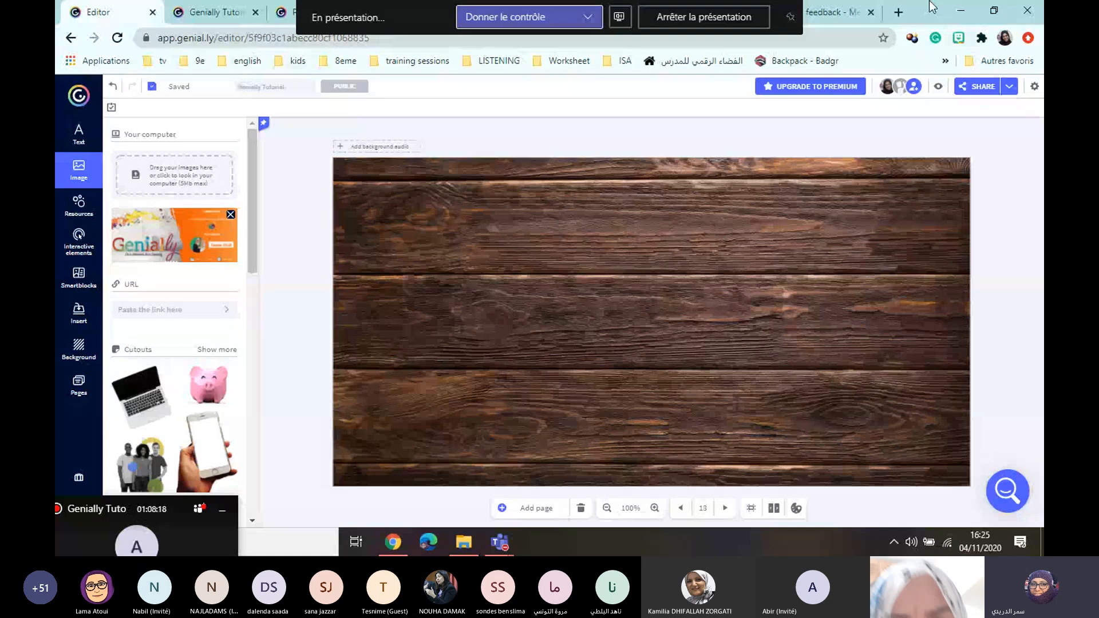
pyautogui.click(899, 12)
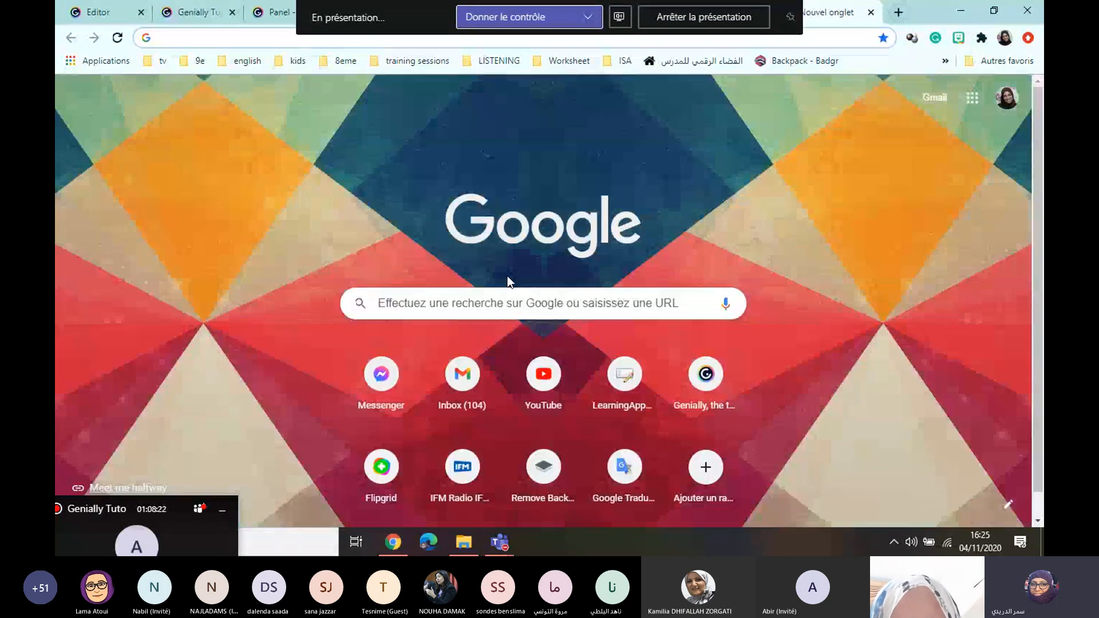
# - Search Google Images for "greengrocer's" and refine the query to "greengrocer's image HD"
pyautogui.click(500, 305)
pyautogui.write('gree')
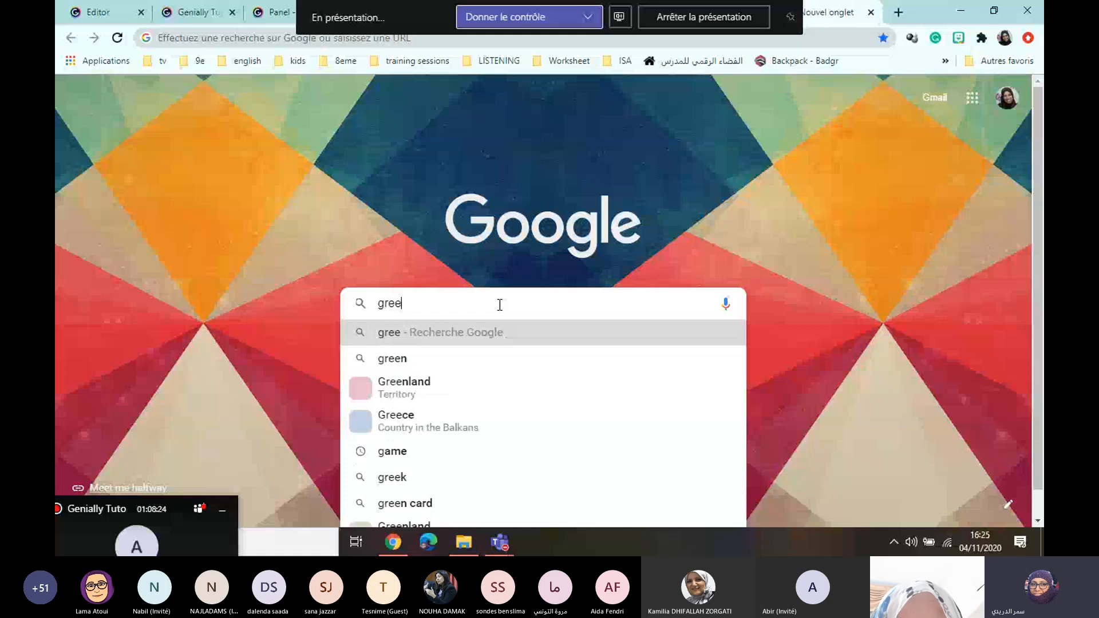
pyautogui.write("ngrocer's")
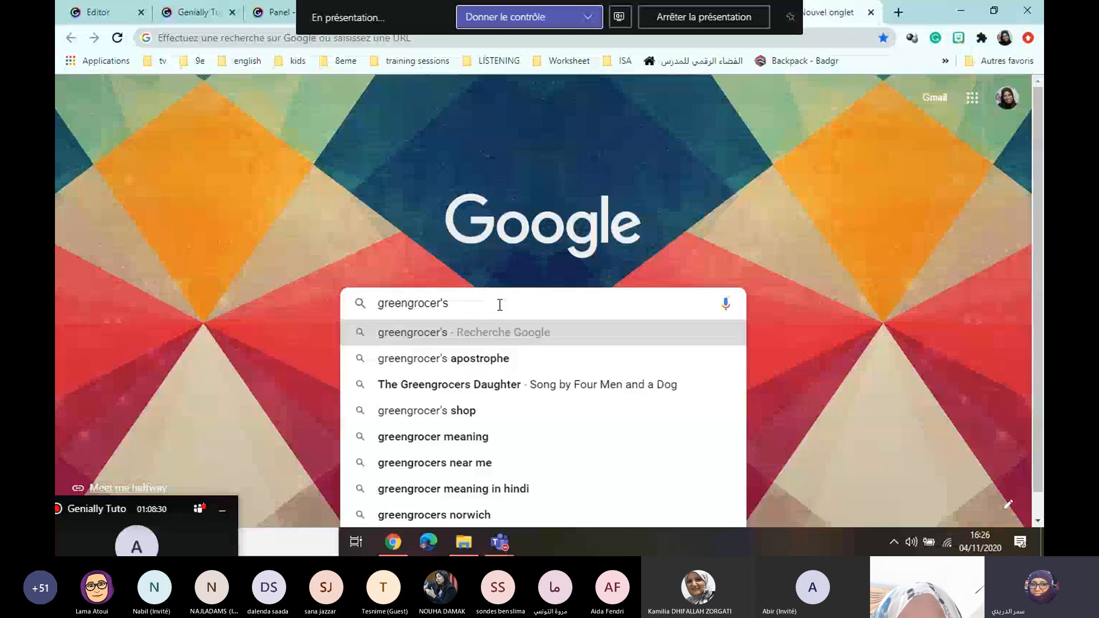
pyautogui.press('Return')
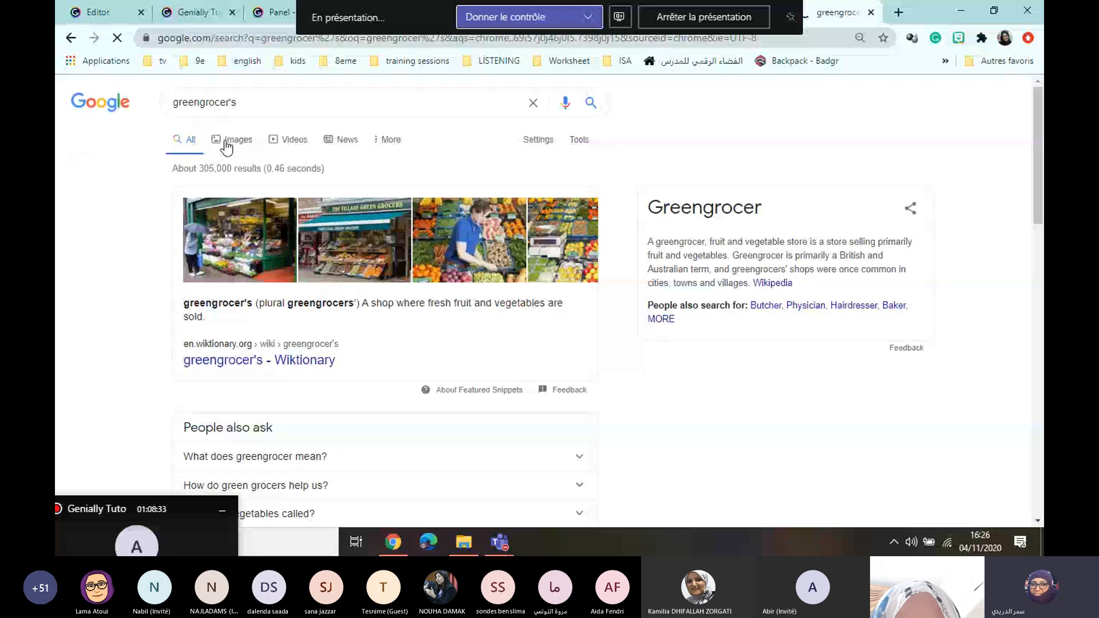
pyautogui.click(227, 143)
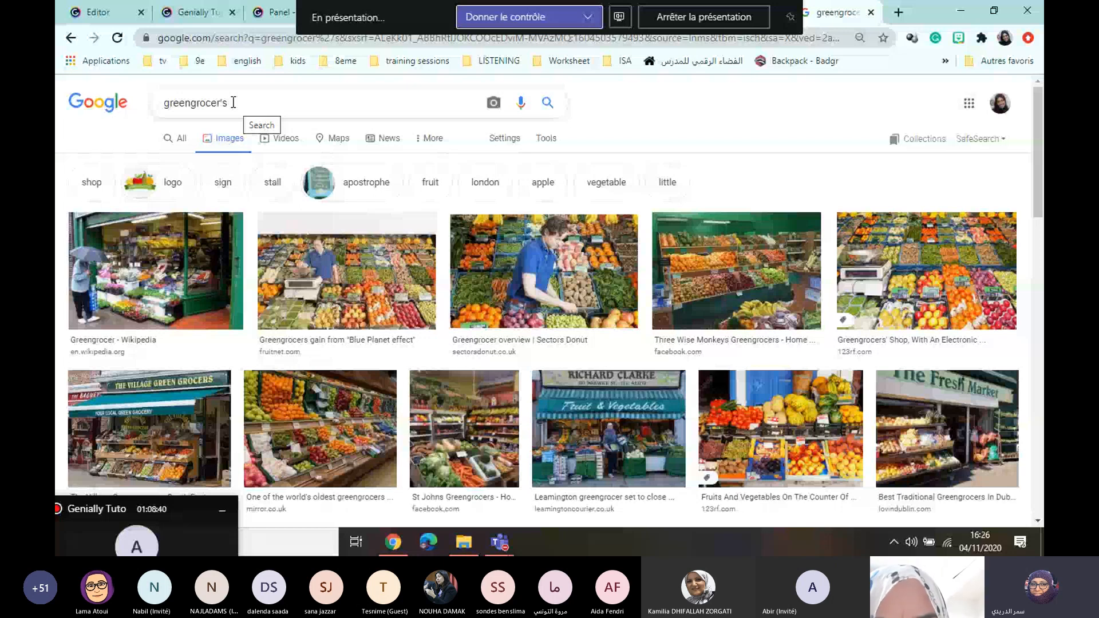
pyautogui.write('image HD')
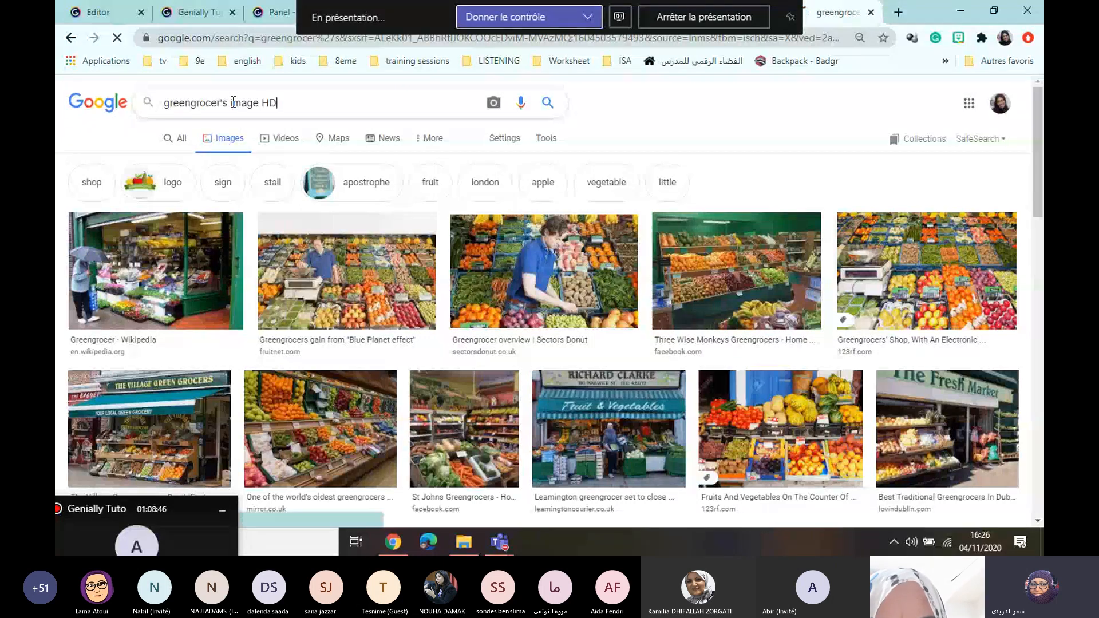
pyautogui.press('Return')
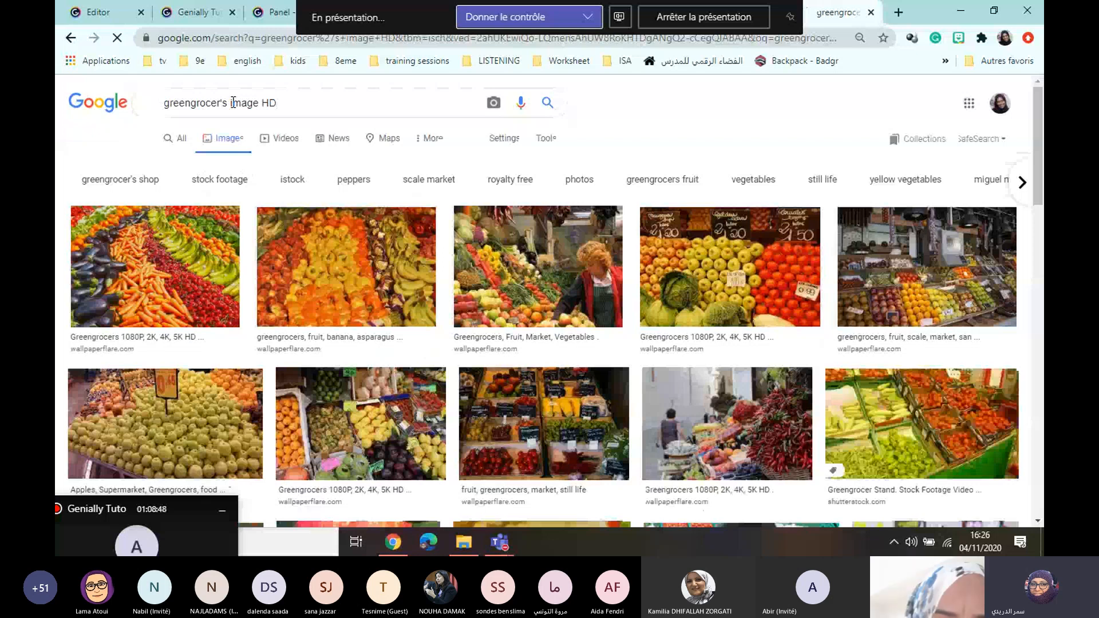
# - Pick the Shutterstock photo of a greengrocer handing fruit to a customer and save it to Téléchargements under its suggested WEBP file name
pyautogui.scroll(-3, 233, 103)
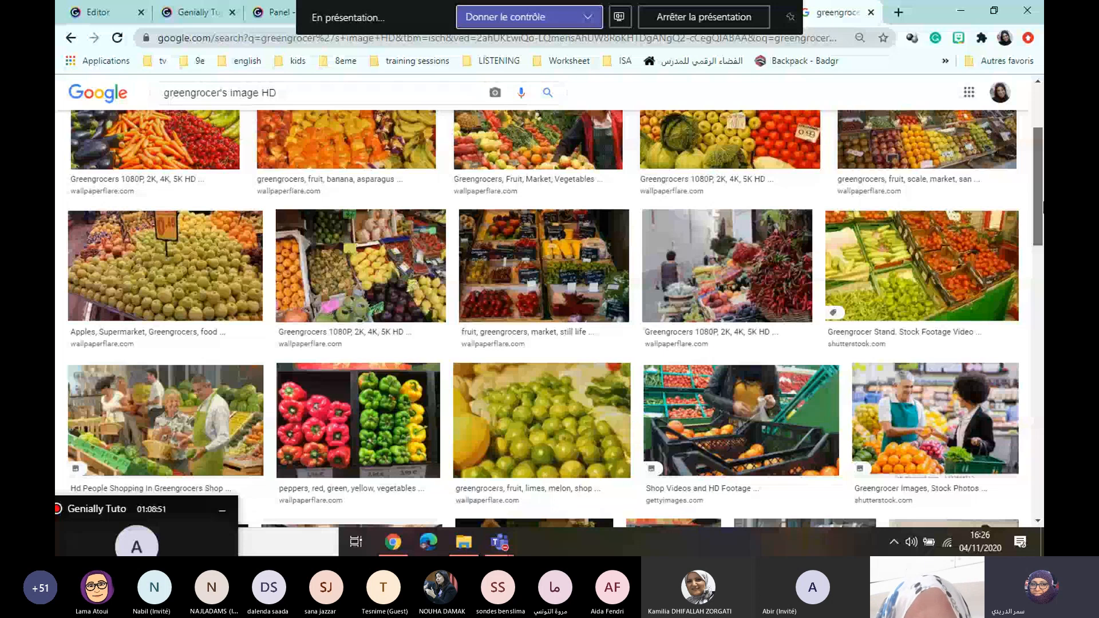
pyautogui.scroll(-3, 919, 275)
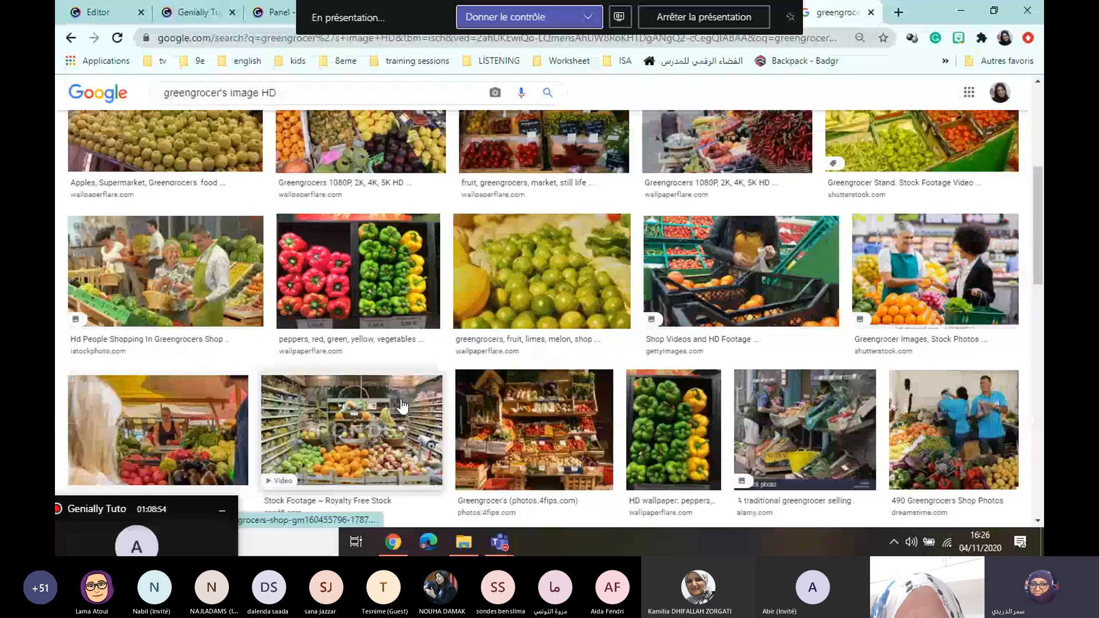
pyautogui.click(927, 269)
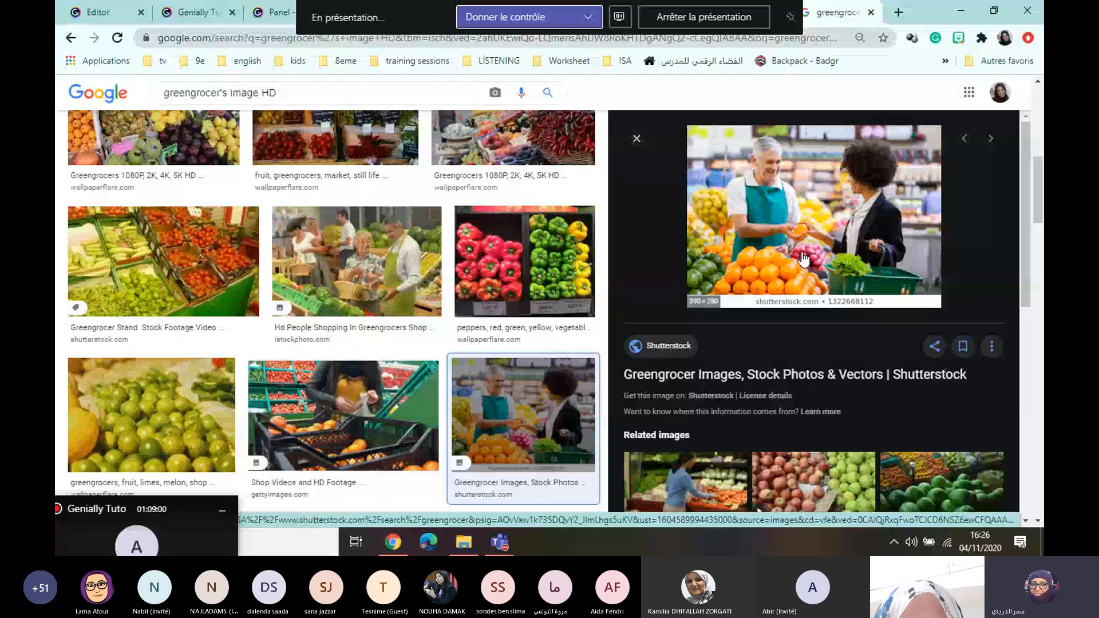
pyautogui.rightClick(803, 257)
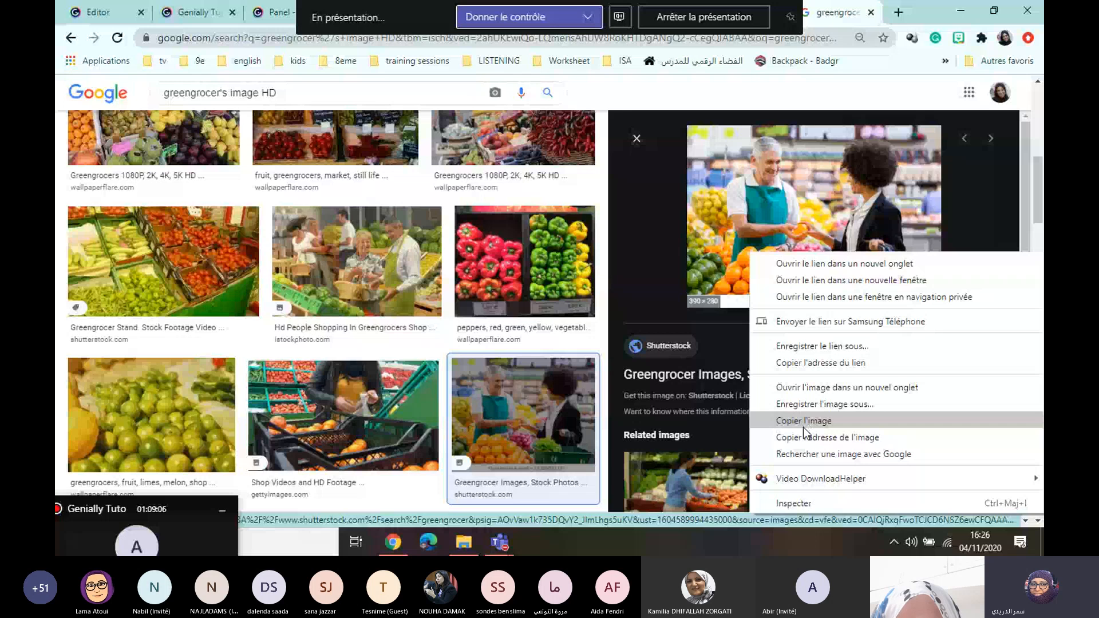
pyautogui.click(826, 404)
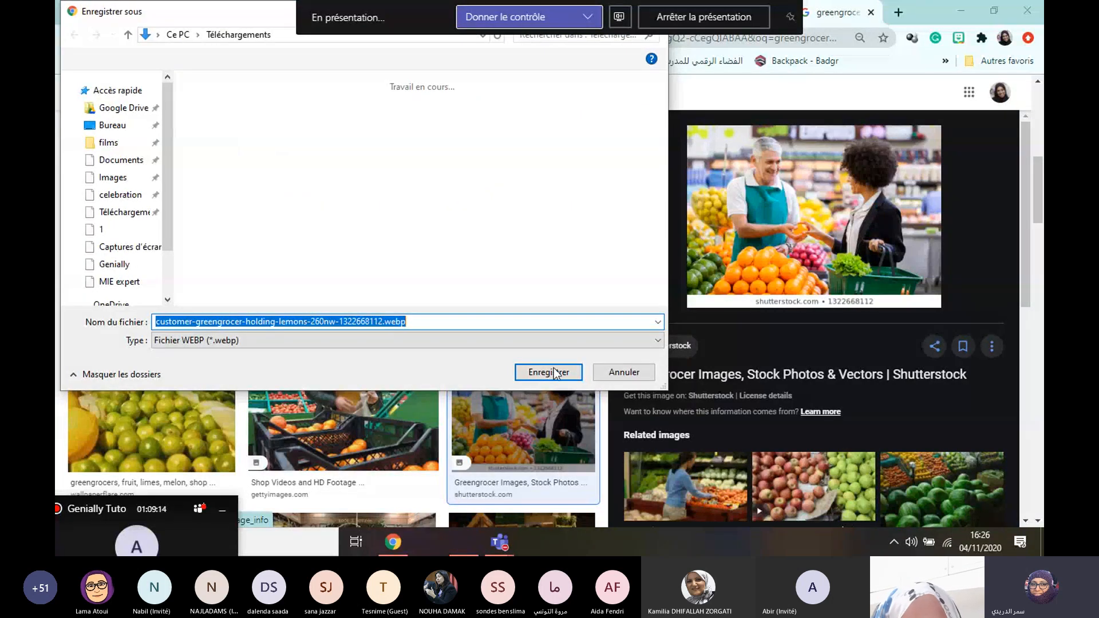
pyautogui.click(562, 375)
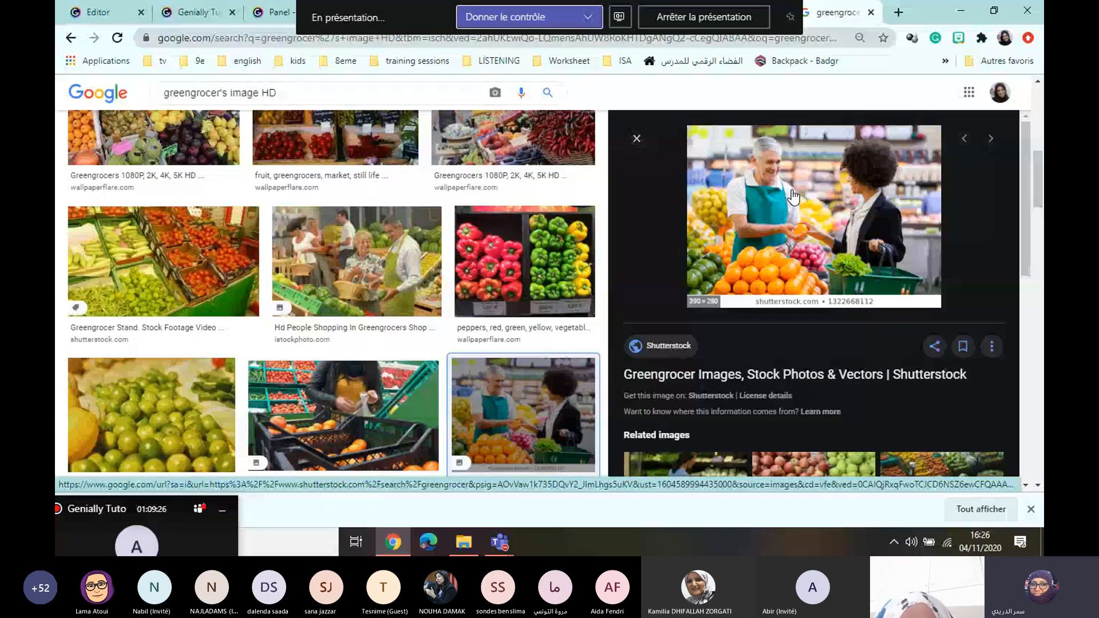
# - Switch to the Genially editor and try to upload the saved greengrocer photo from the Téléchargements folder
pyautogui.click(103, 13)
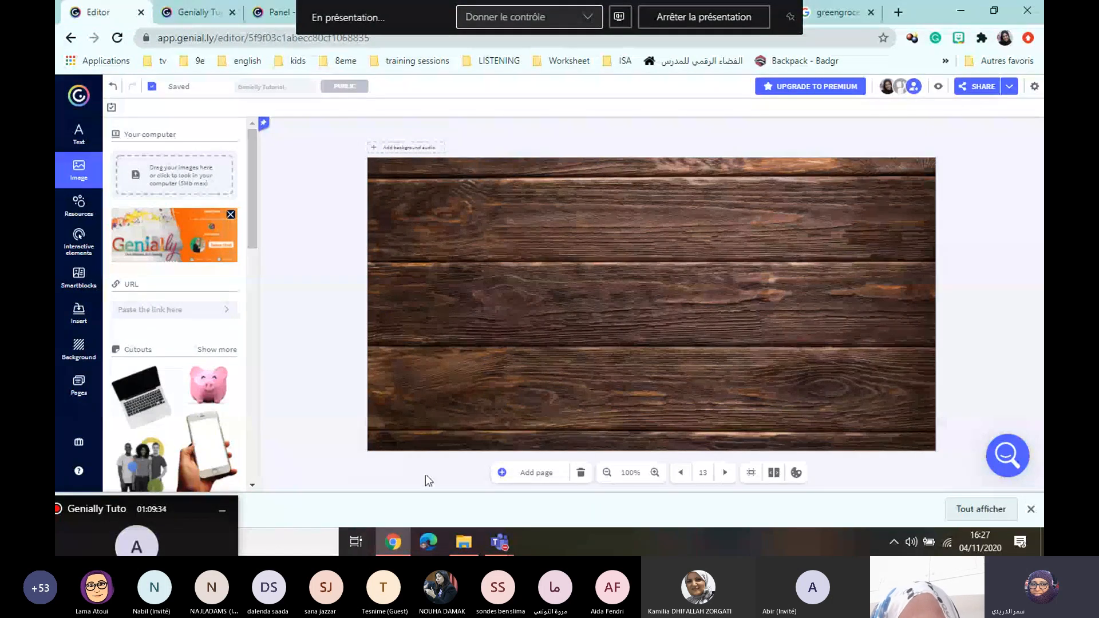
pyautogui.click(464, 542)
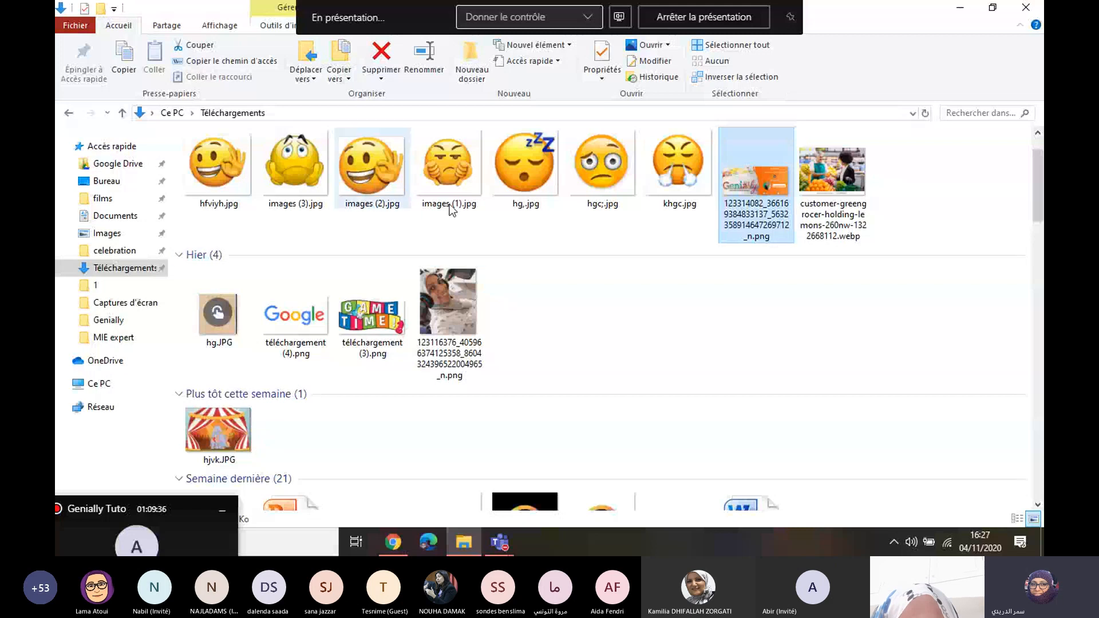
pyautogui.scroll(1, 996, 212)
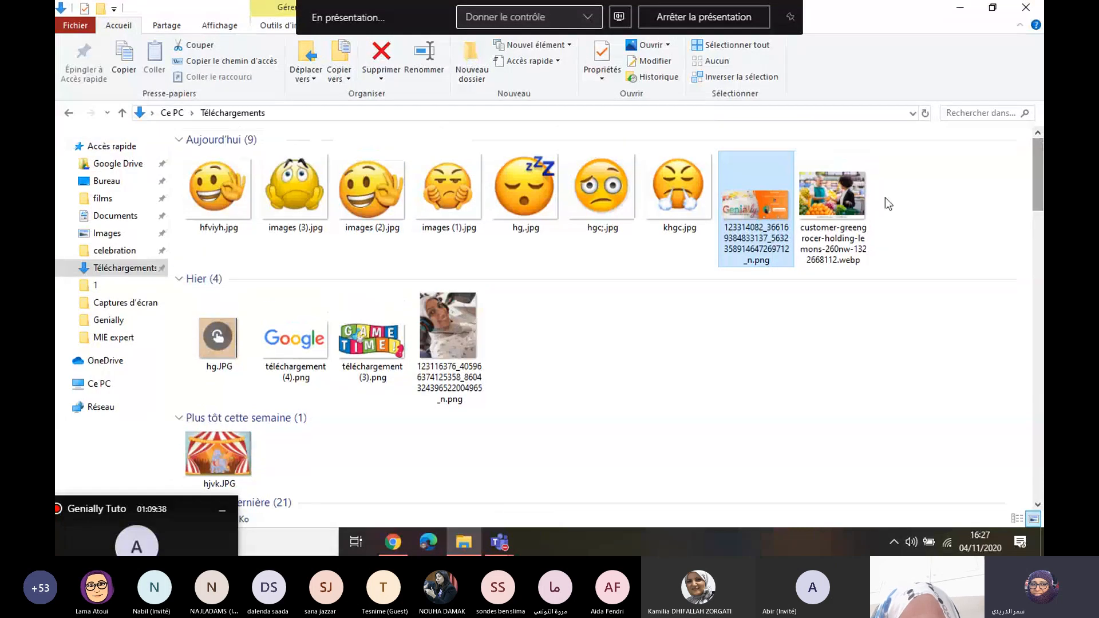
pyautogui.click(993, 7)
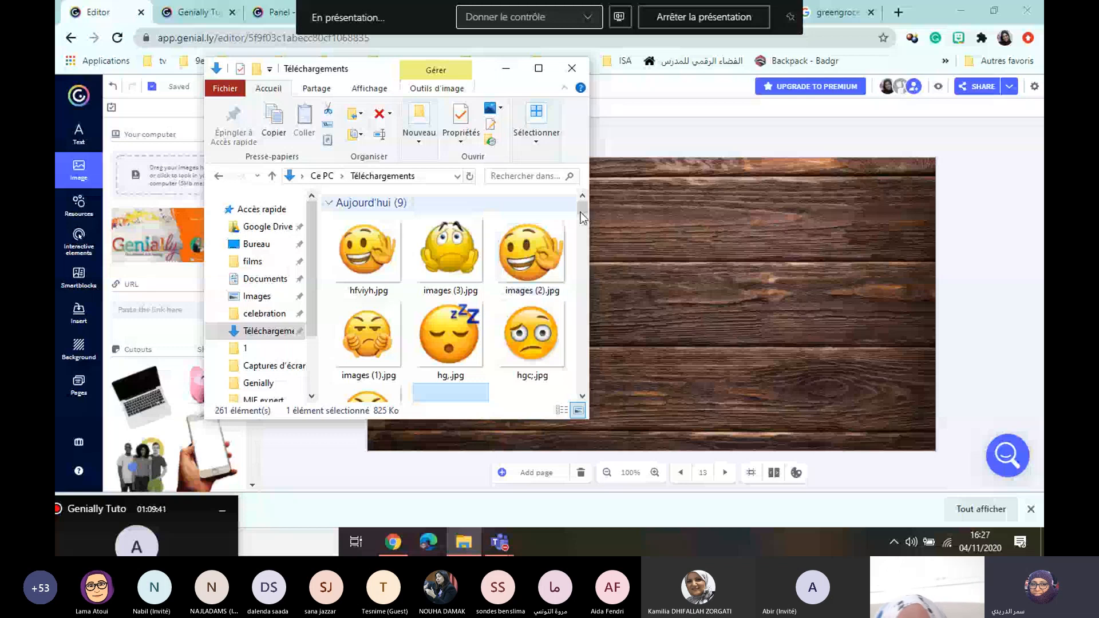
pyautogui.moveTo(580, 212); pyautogui.dragTo(583, 214)
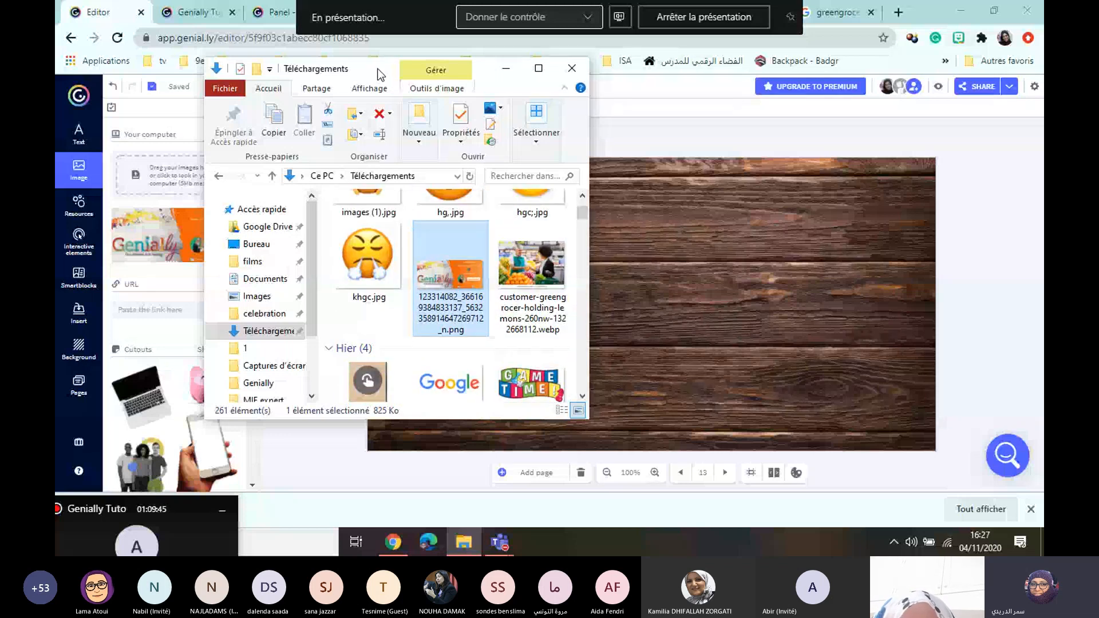
pyautogui.moveTo(377, 75); pyautogui.dragTo(589, 72)
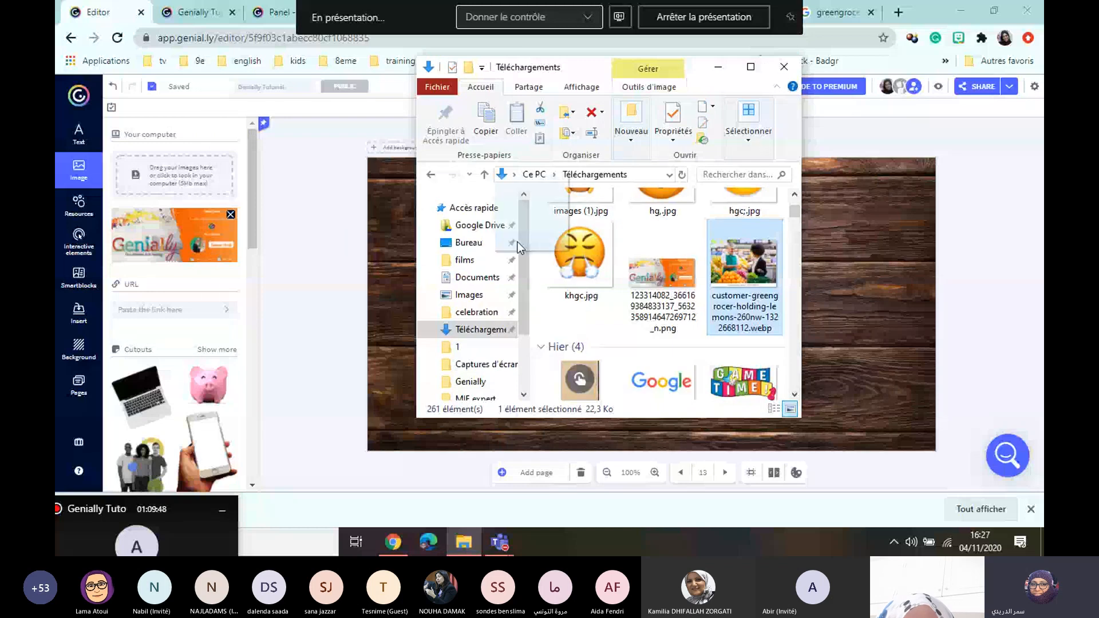
pyautogui.moveTo(744, 263); pyautogui.dragTo(169, 195)
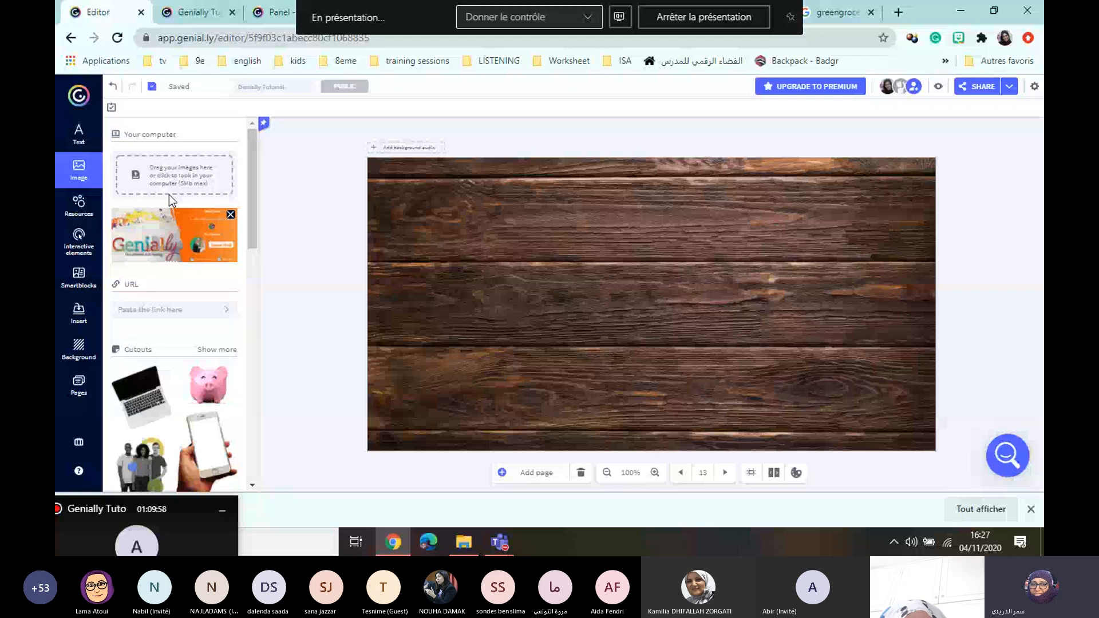
pyautogui.click(169, 195)
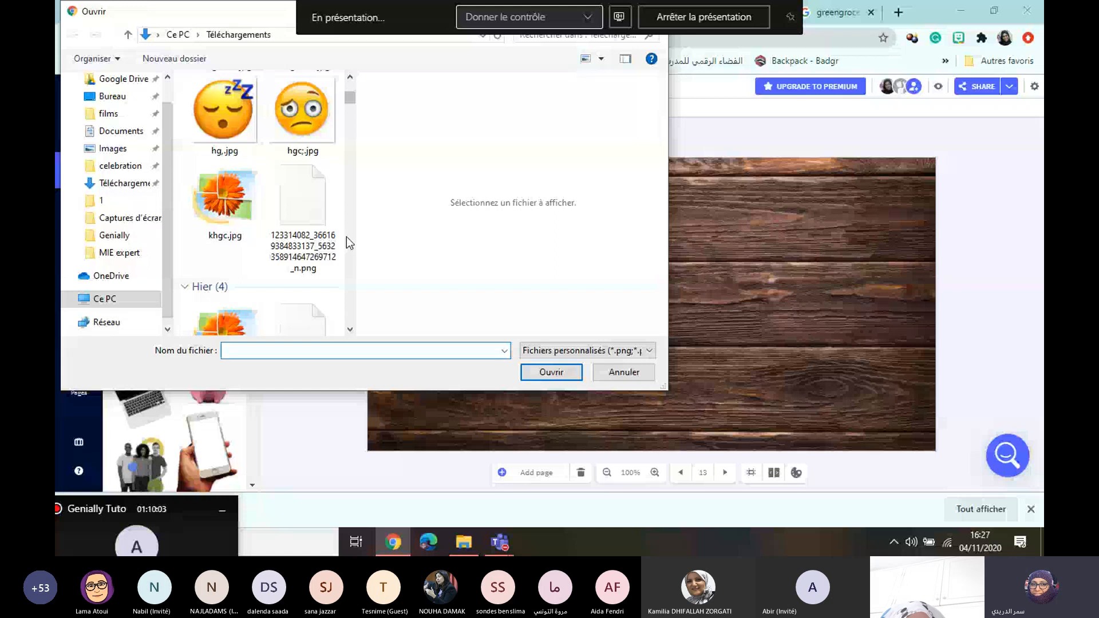
pyautogui.moveTo(350, 97); pyautogui.dragTo(352, 71)
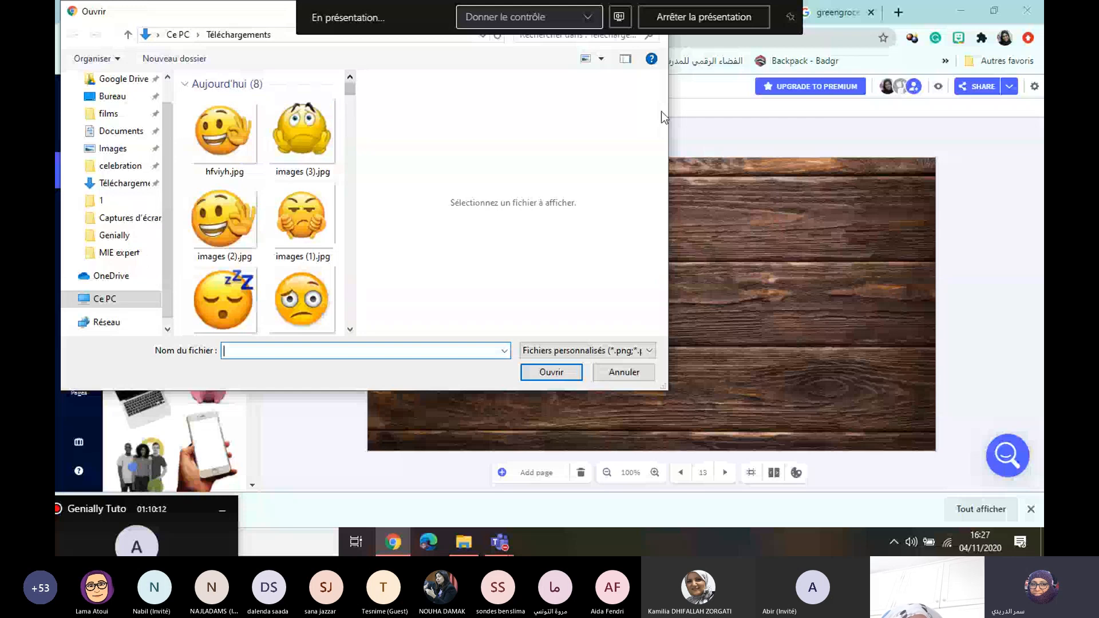
pyautogui.click(609, 372)
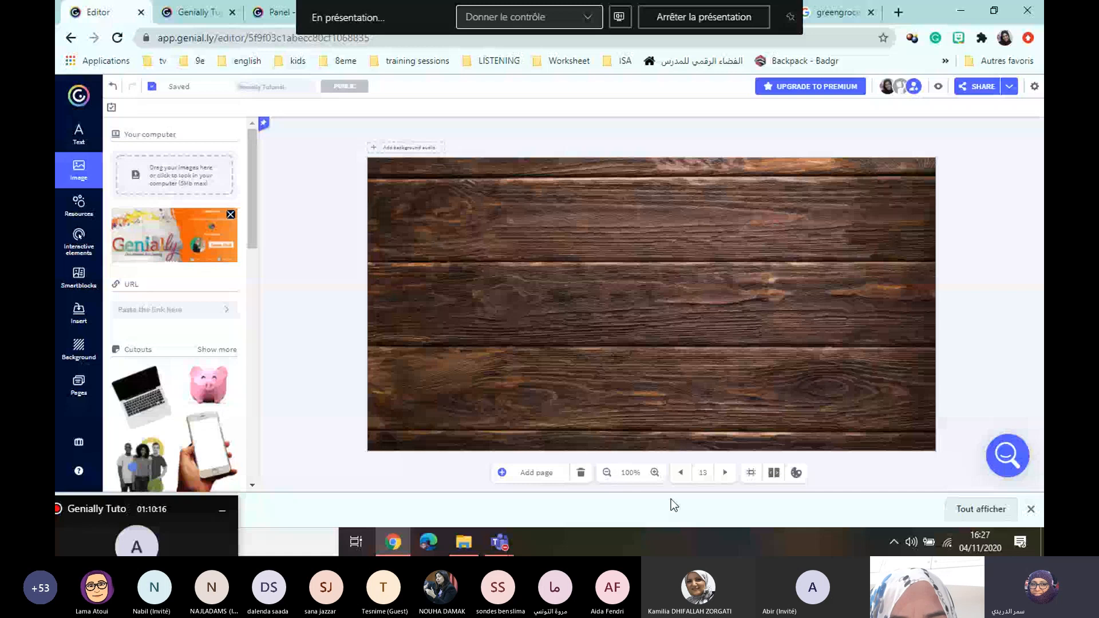
# - Save the greengrocer photo from Google Images again and try to find it among the uploadable files in Téléchargements
pyautogui.click(188, 182)
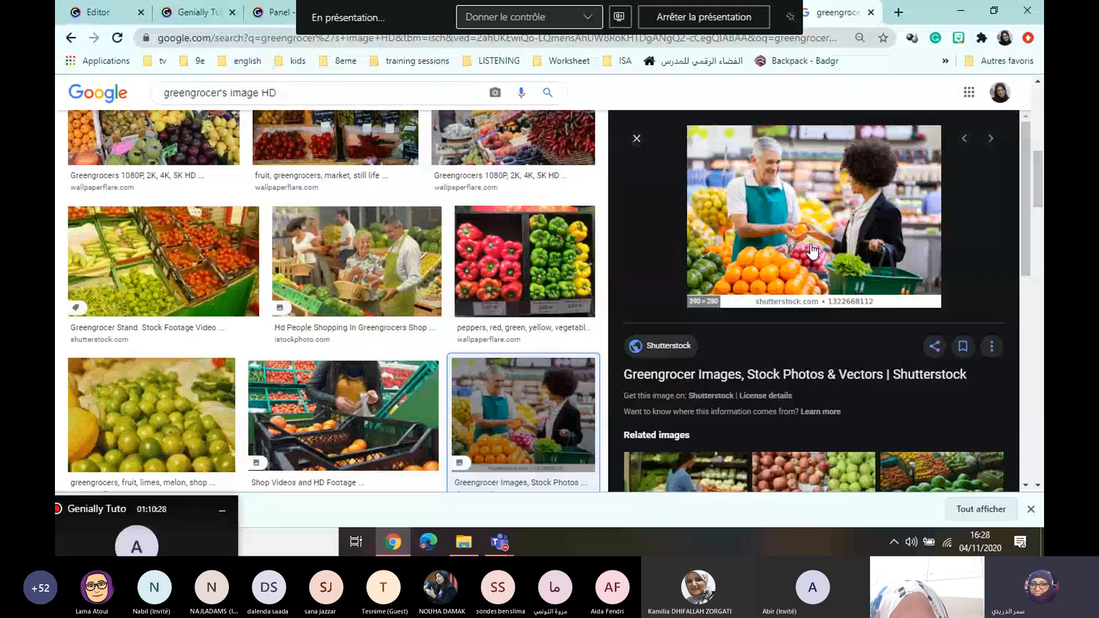
pyautogui.rightClick(811, 246)
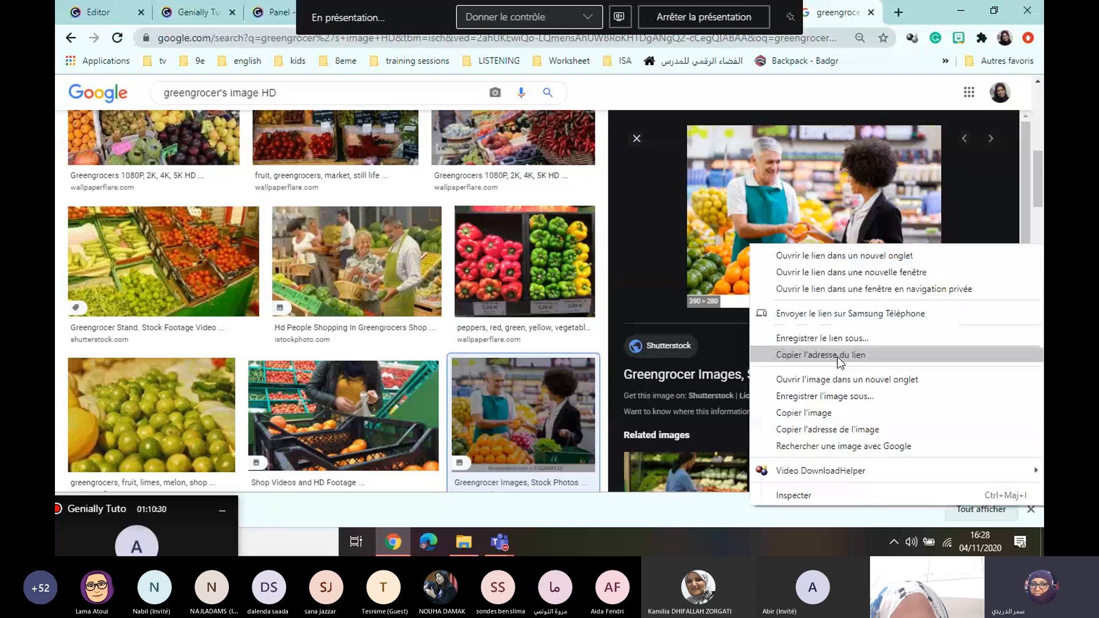
pyautogui.click(840, 397)
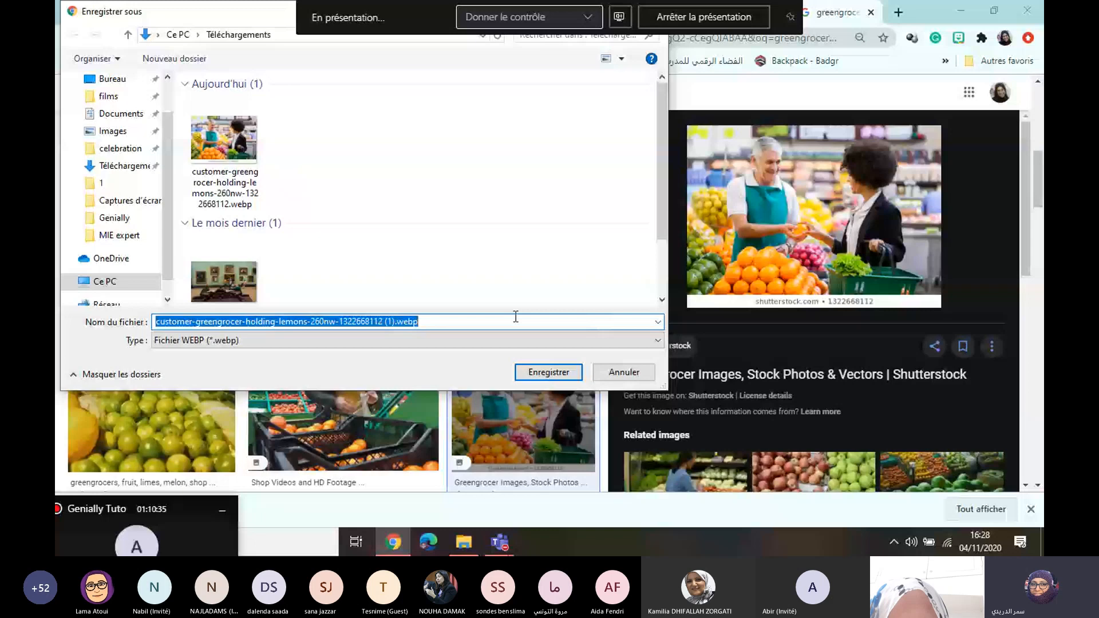
pyautogui.click(540, 372)
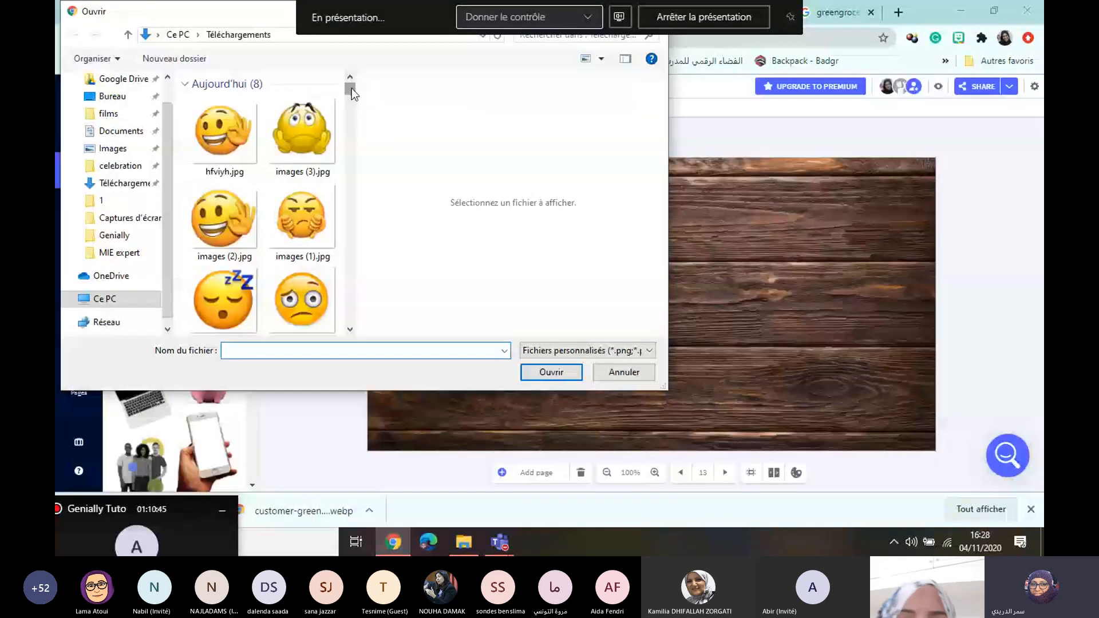
pyautogui.moveTo(351, 88); pyautogui.dragTo(352, 122)
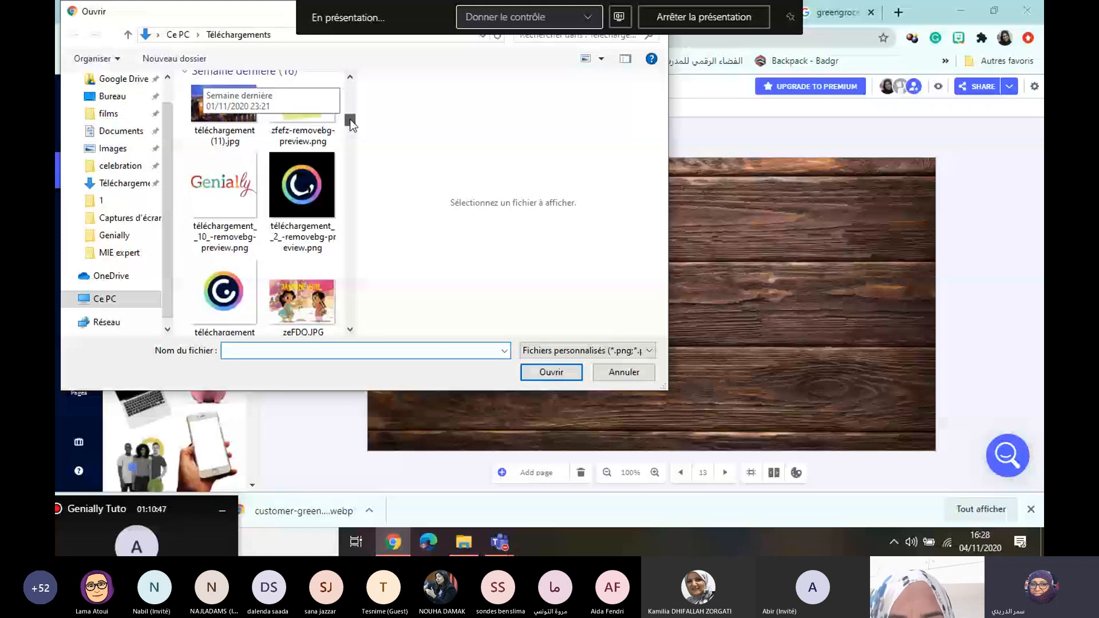
pyautogui.click(623, 372)
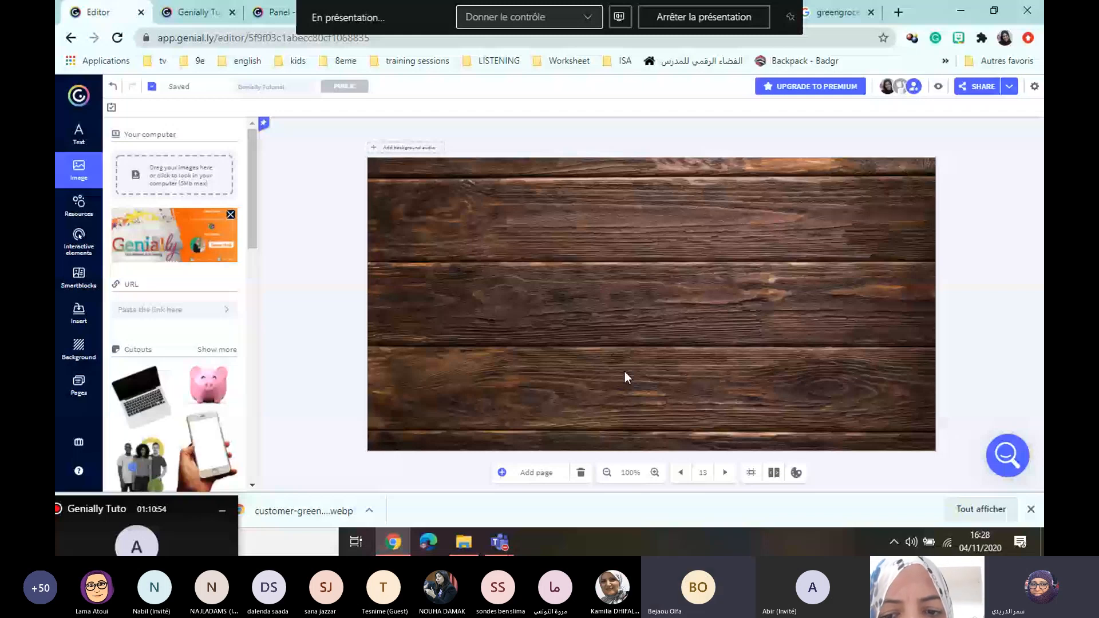
# - Copy the greengrocer photo from the "At the greengrocer's" page and paste it onto the dark wooden page 13
pyautogui.click(187, 171)
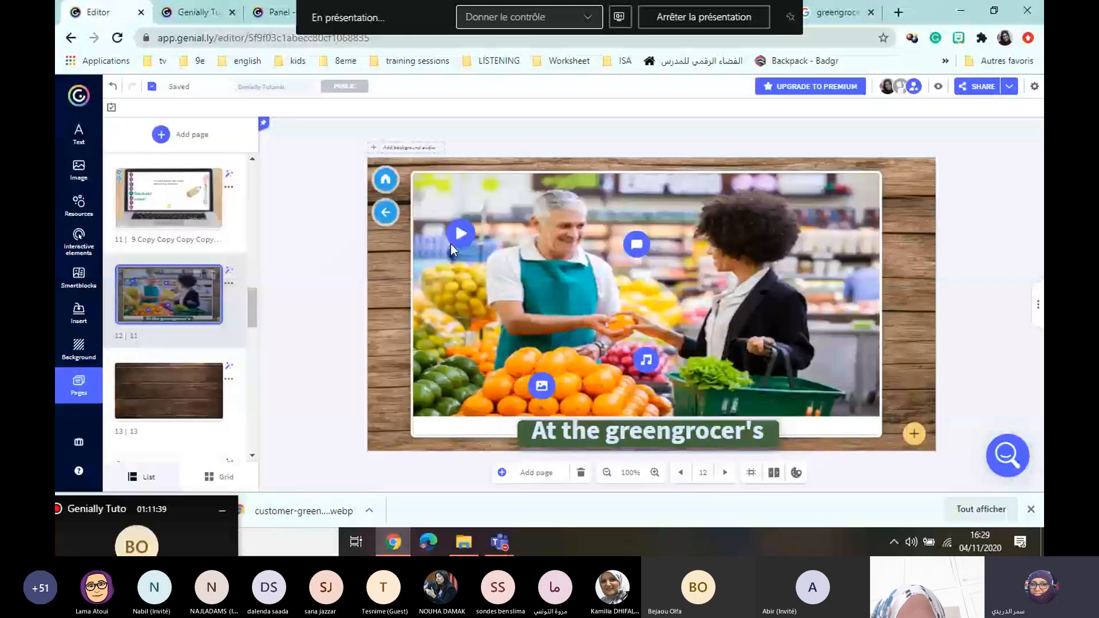
pyautogui.click(451, 244)
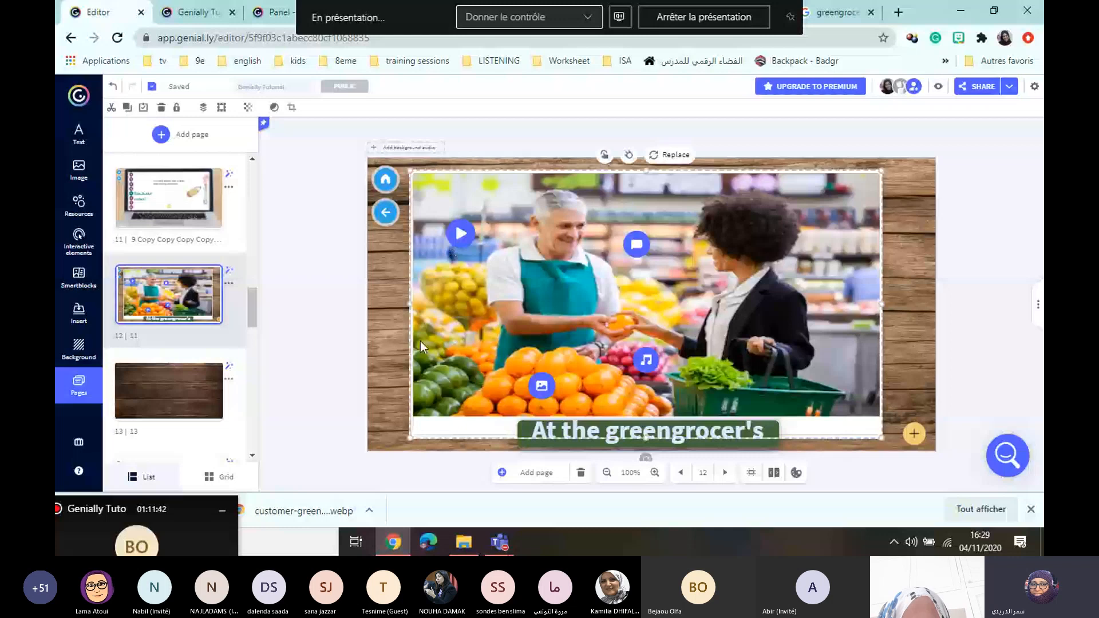
pyautogui.click(156, 408)
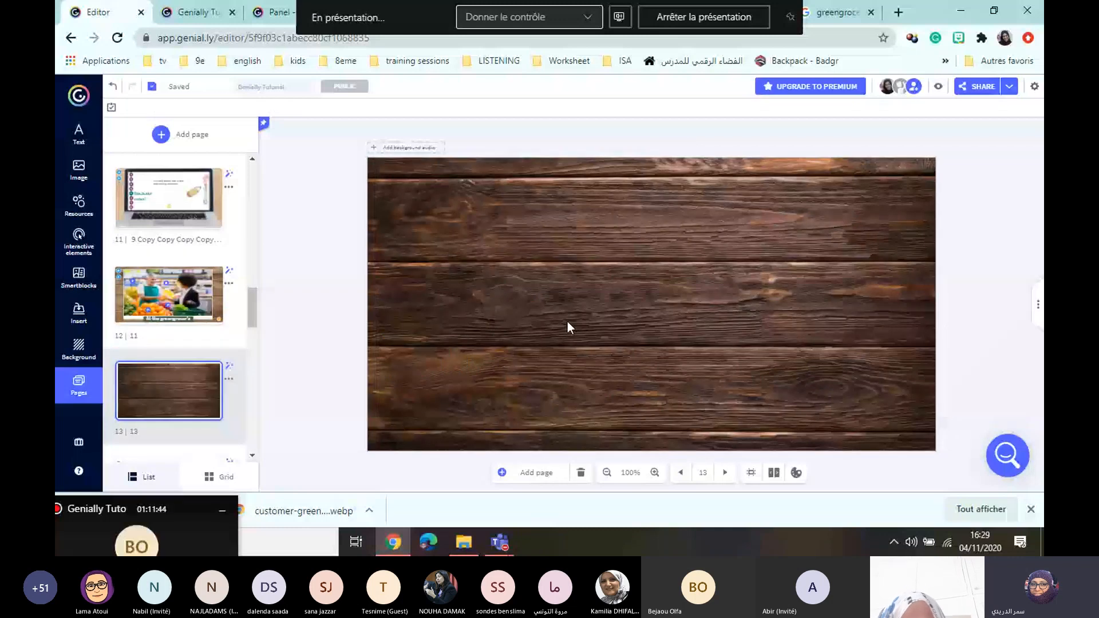
pyautogui.hotkey('ctrl', 'v')
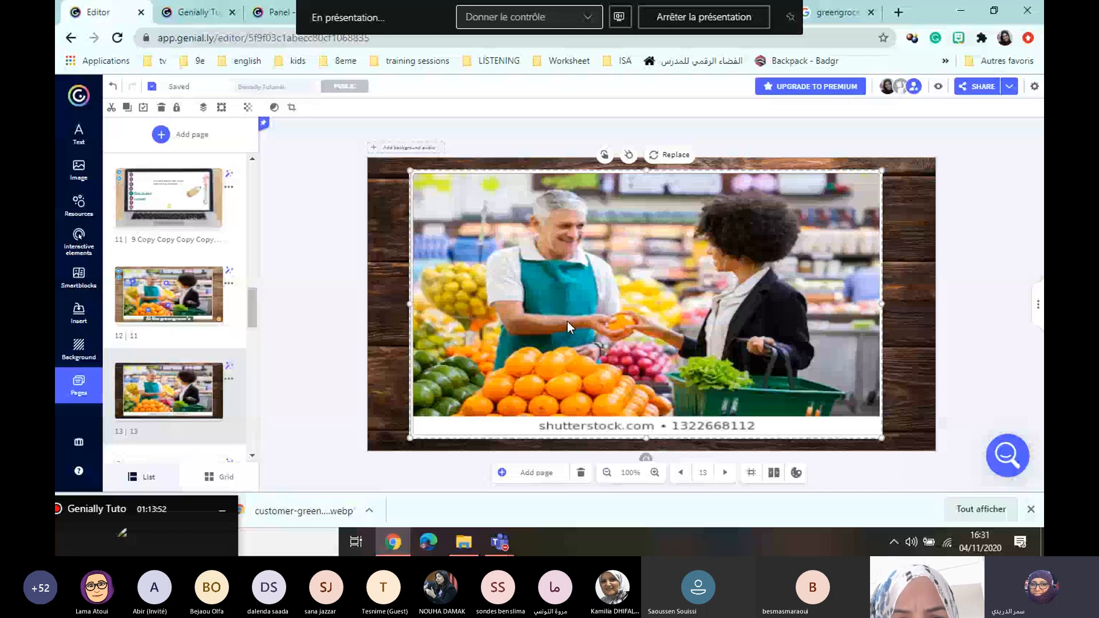
pyautogui.click(172, 387)
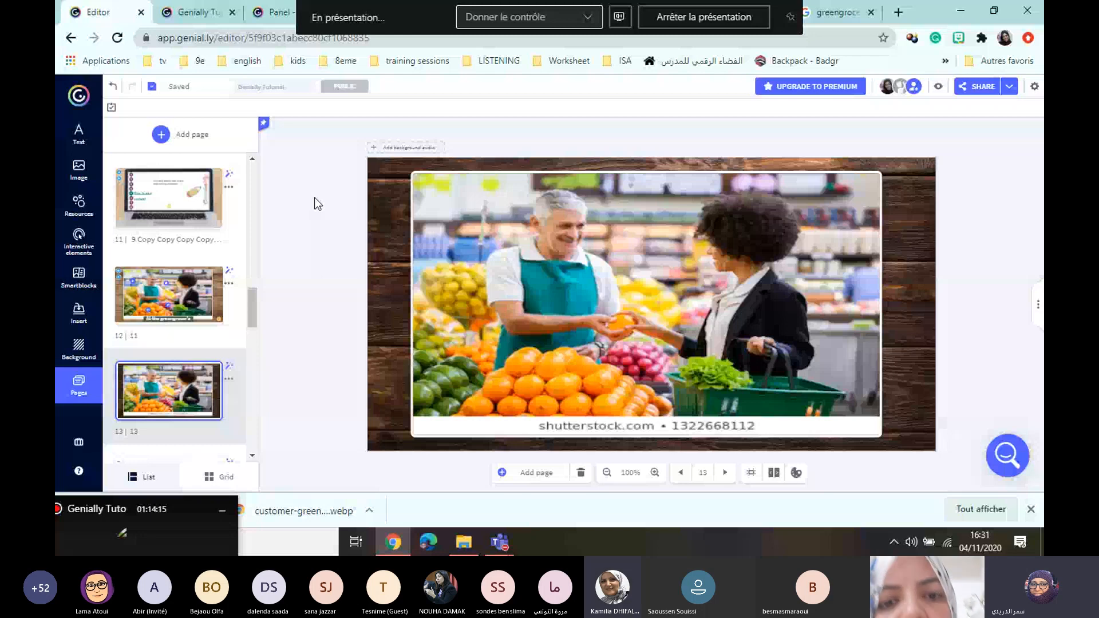
# - Browse the resource categories and add a rounded square from the full Shapes collection to page 13
pyautogui.click(79, 205)
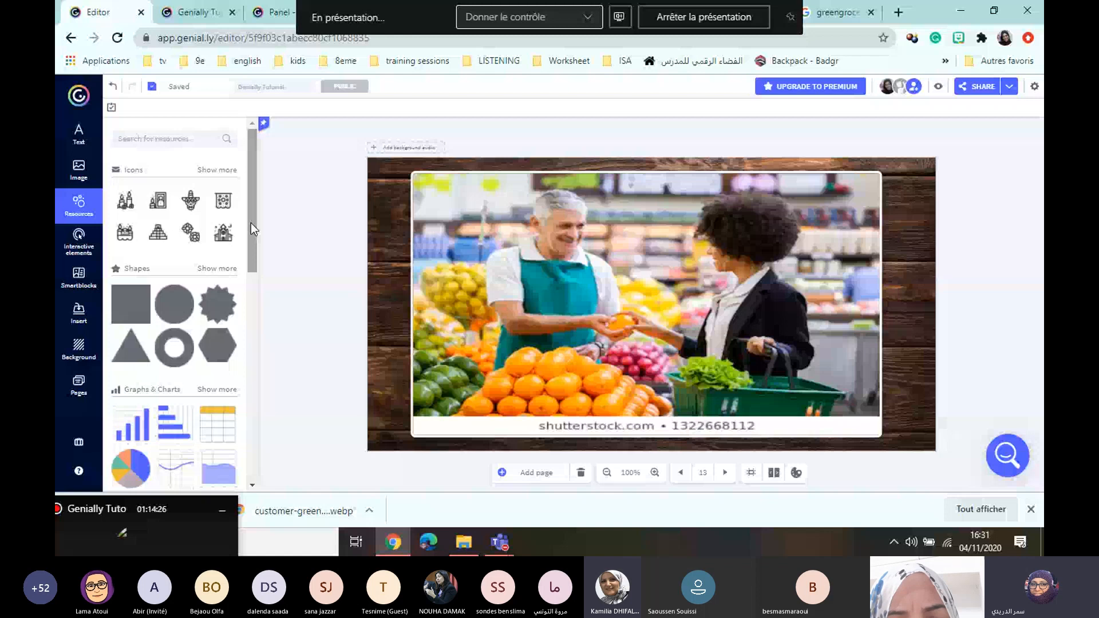
pyautogui.scroll(-4, 203, 338)
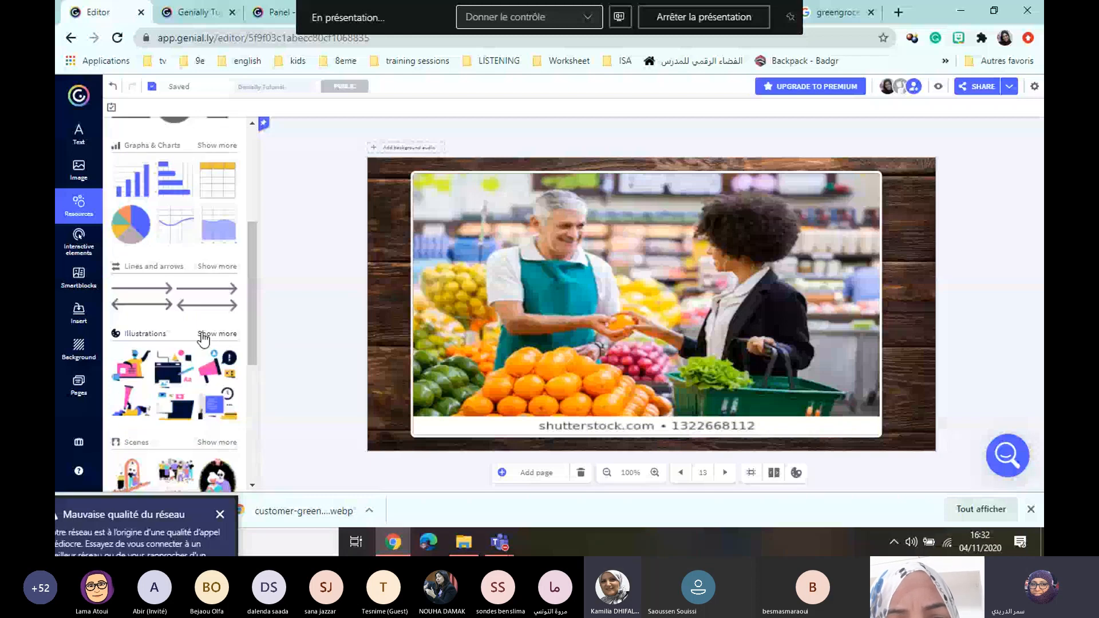
pyautogui.moveTo(250, 299); pyautogui.dragTo(251, 255)
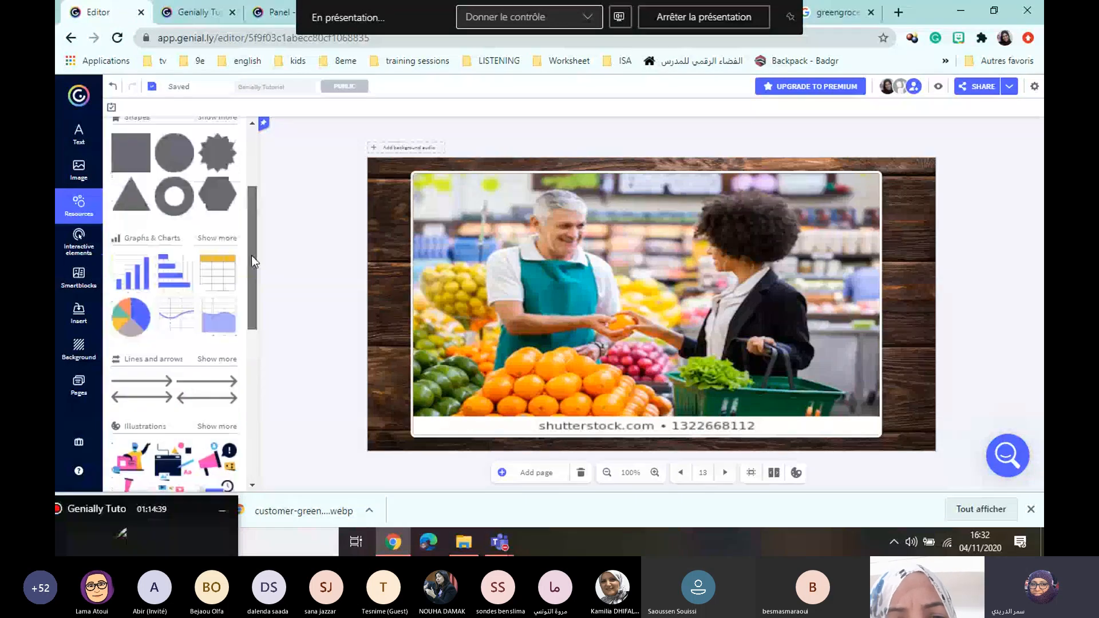
pyautogui.scroll(2, 214, 204)
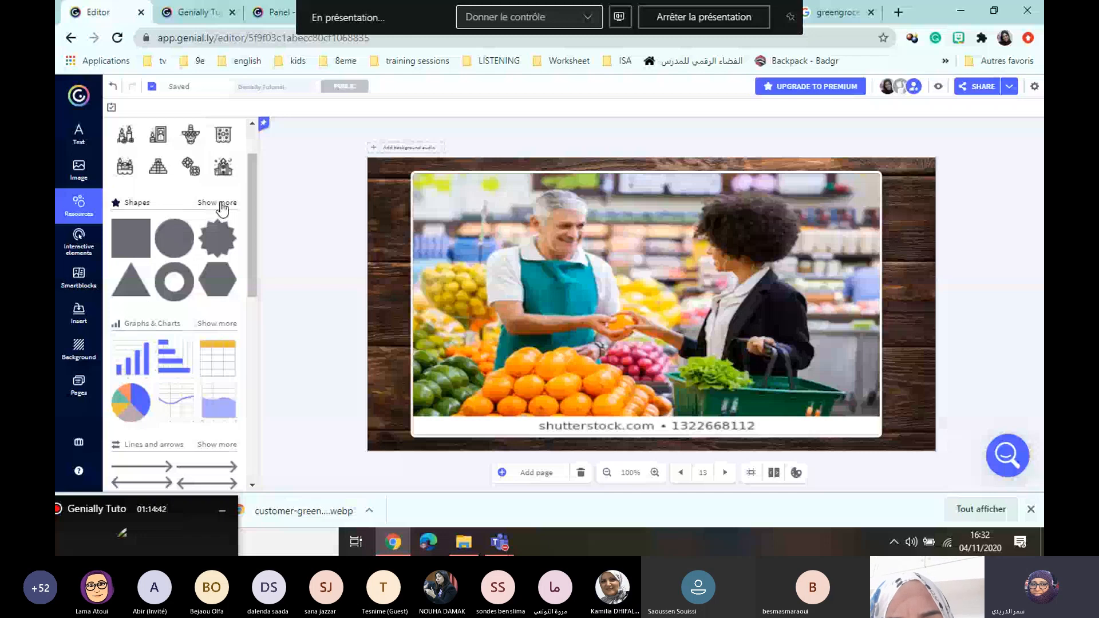
pyautogui.click(222, 203)
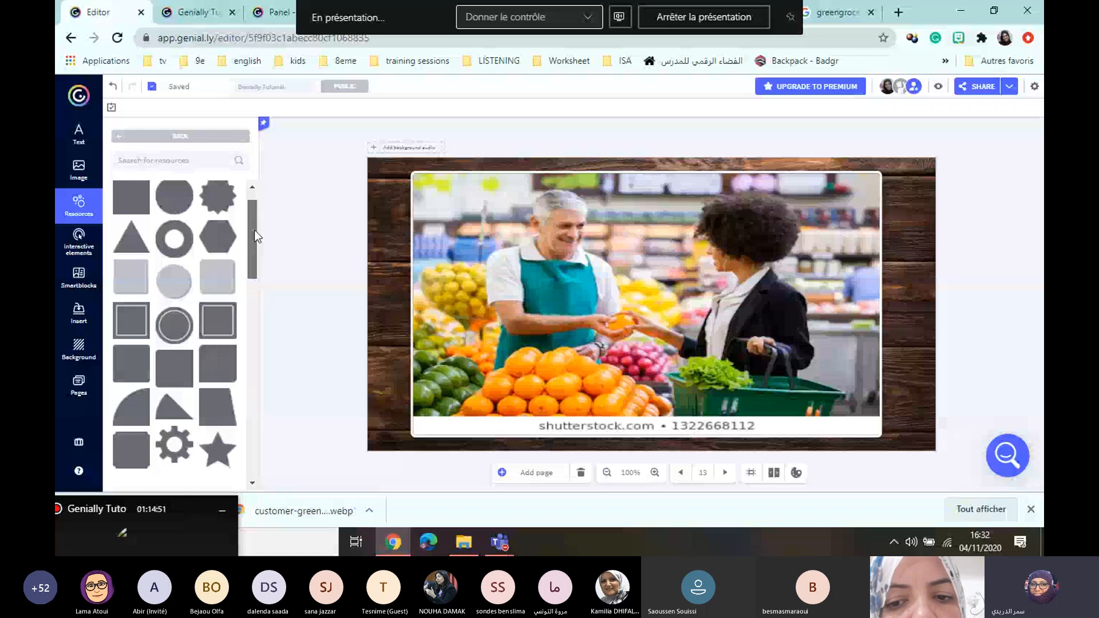
pyautogui.moveTo(254, 230); pyautogui.dragTo(259, 273)
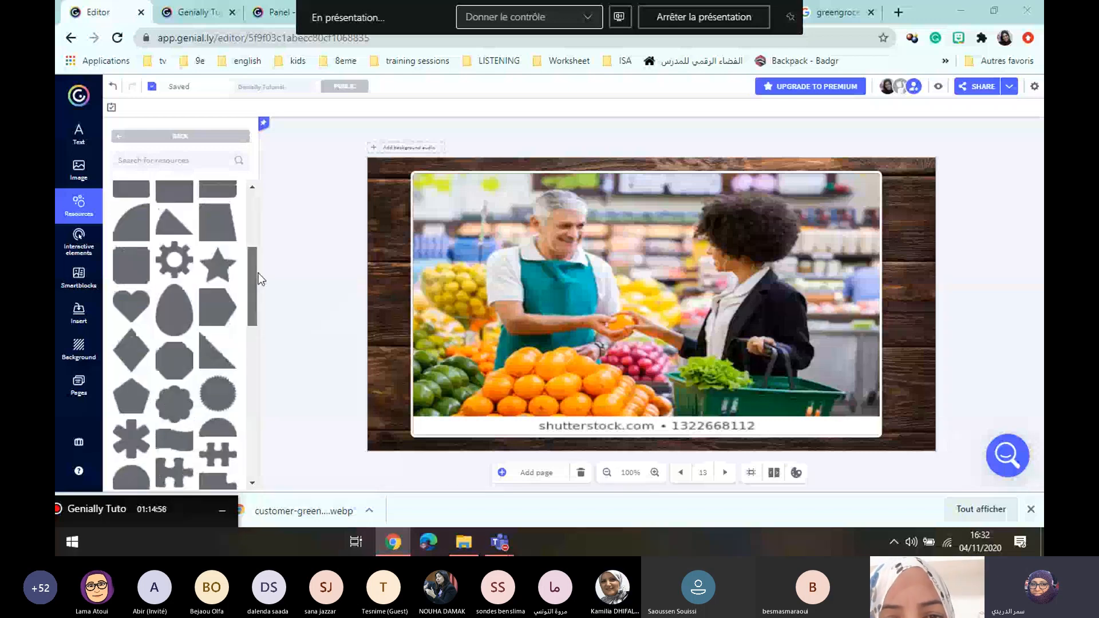
pyautogui.press('super')
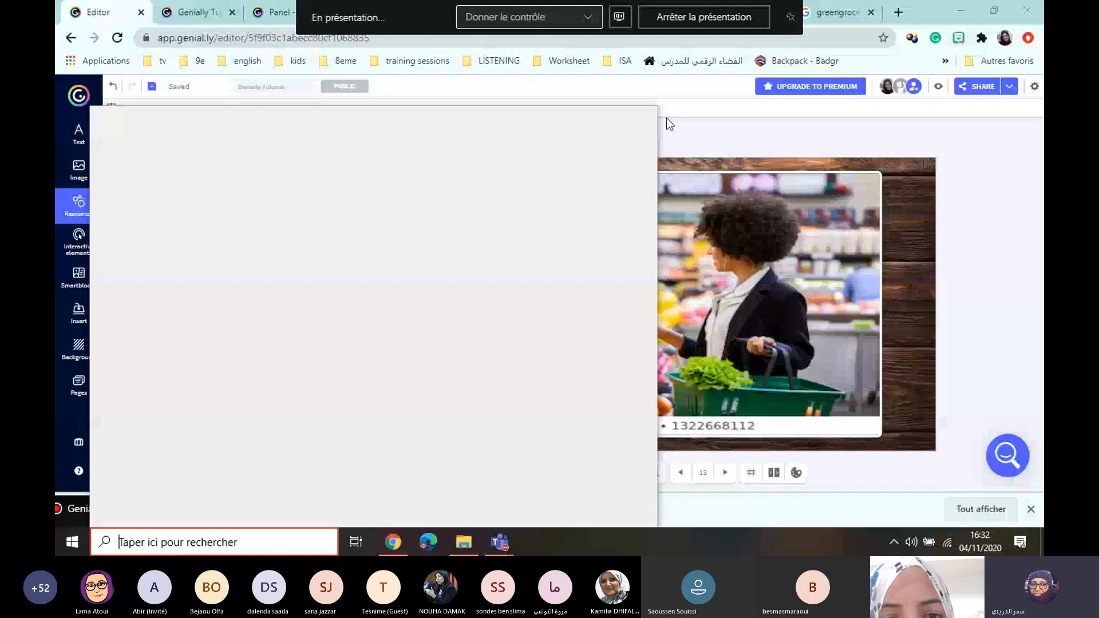
pyautogui.click(666, 118)
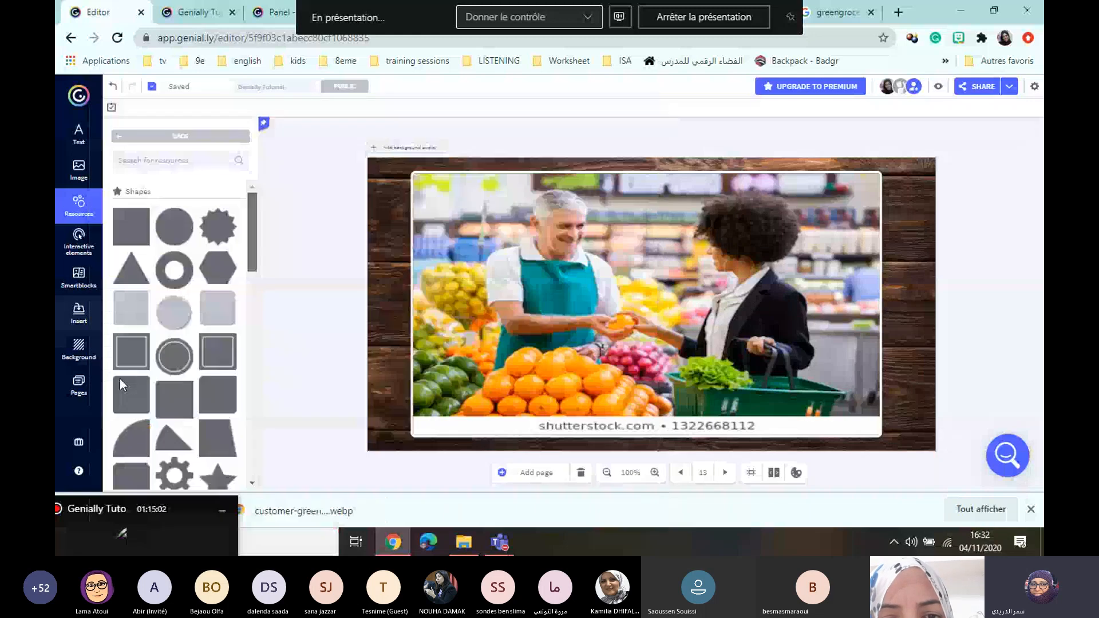
pyautogui.click(119, 379)
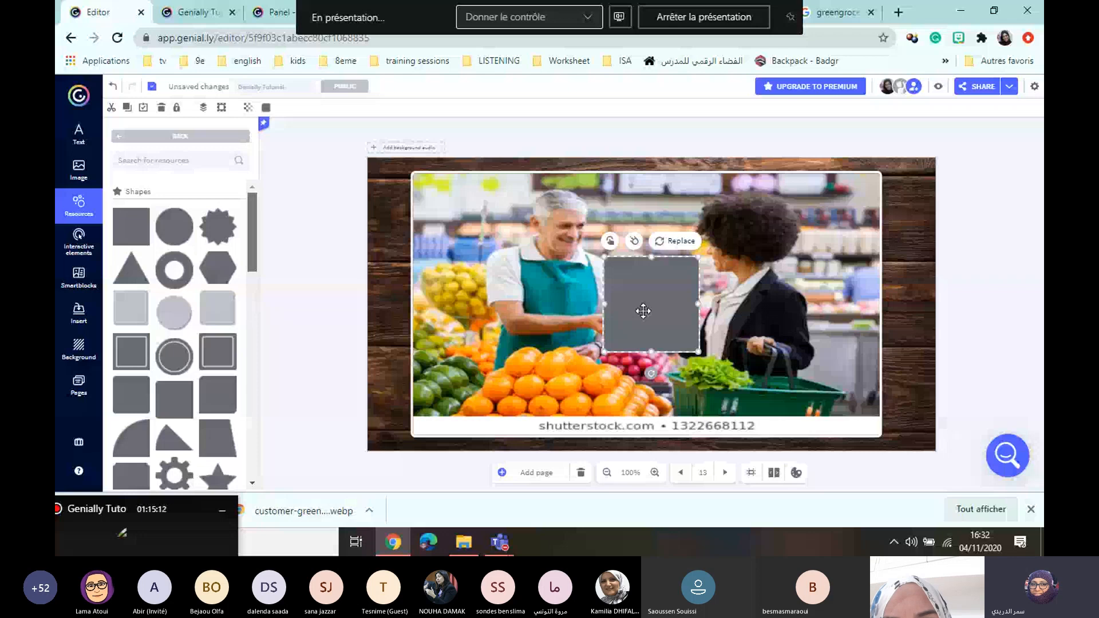
# - Move the grey square to the lower edge of the photo and resize it into a wide, low title banner
pyautogui.moveTo(642, 317); pyautogui.dragTo(643, 406)
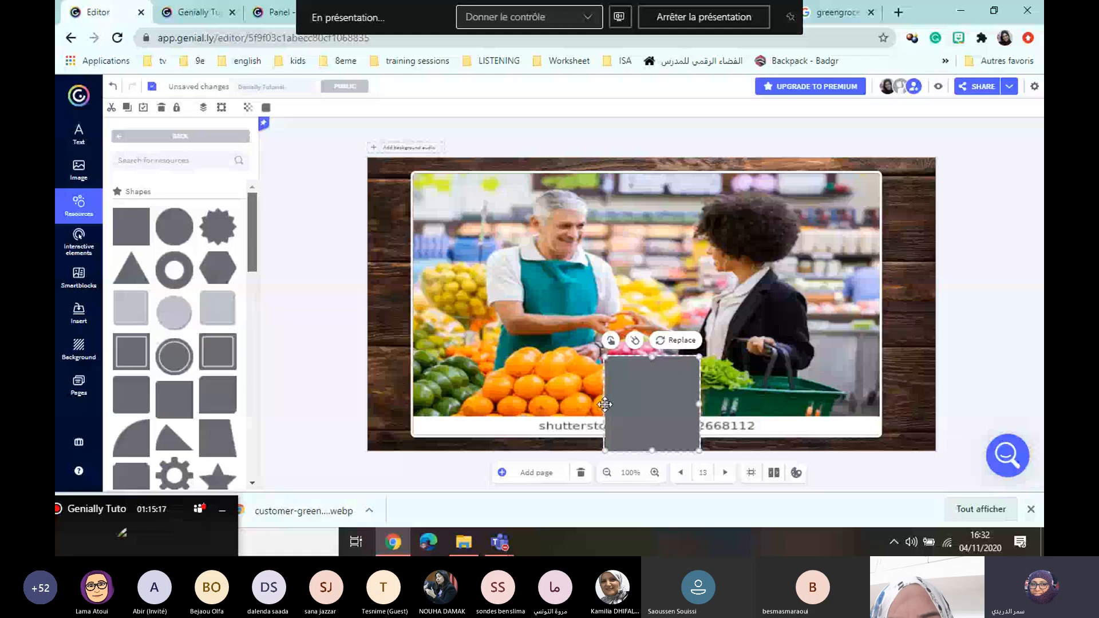
pyautogui.moveTo(605, 404); pyautogui.dragTo(535, 416)
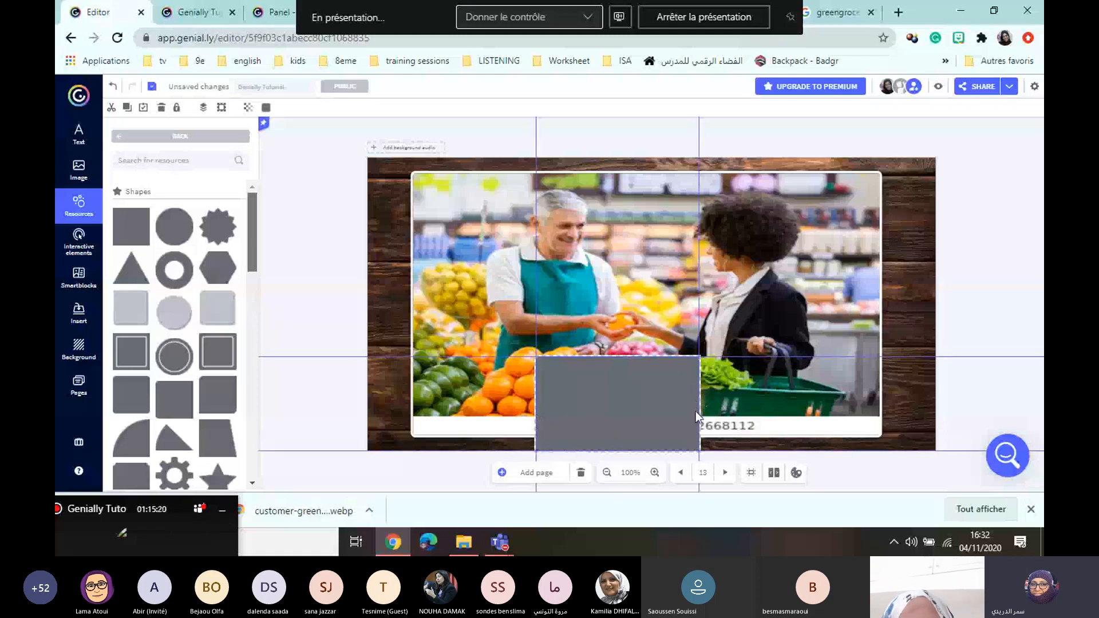
pyautogui.moveTo(697, 416); pyautogui.dragTo(751, 411)
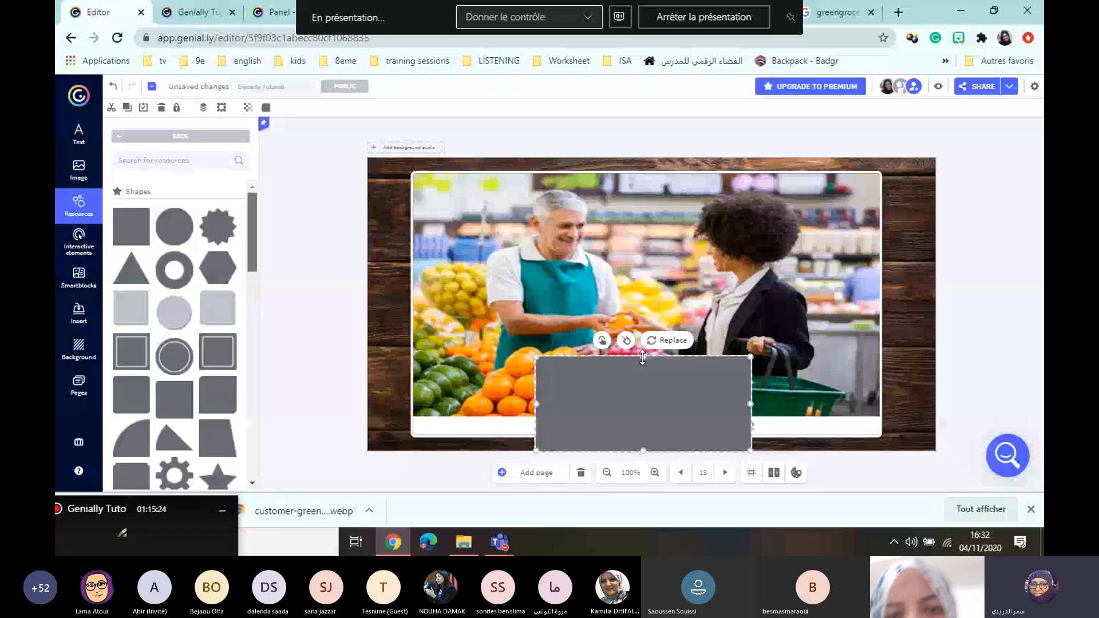
pyautogui.moveTo(642, 358); pyautogui.dragTo(646, 404)
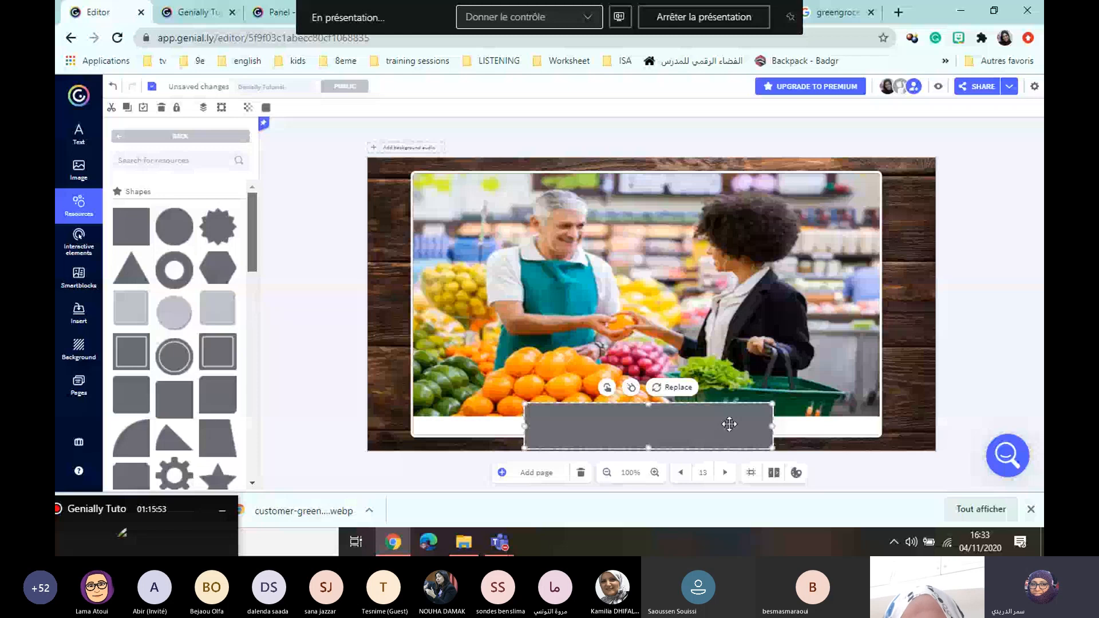
# - Fill the banner shape with green #66A329
pyautogui.click(266, 108)
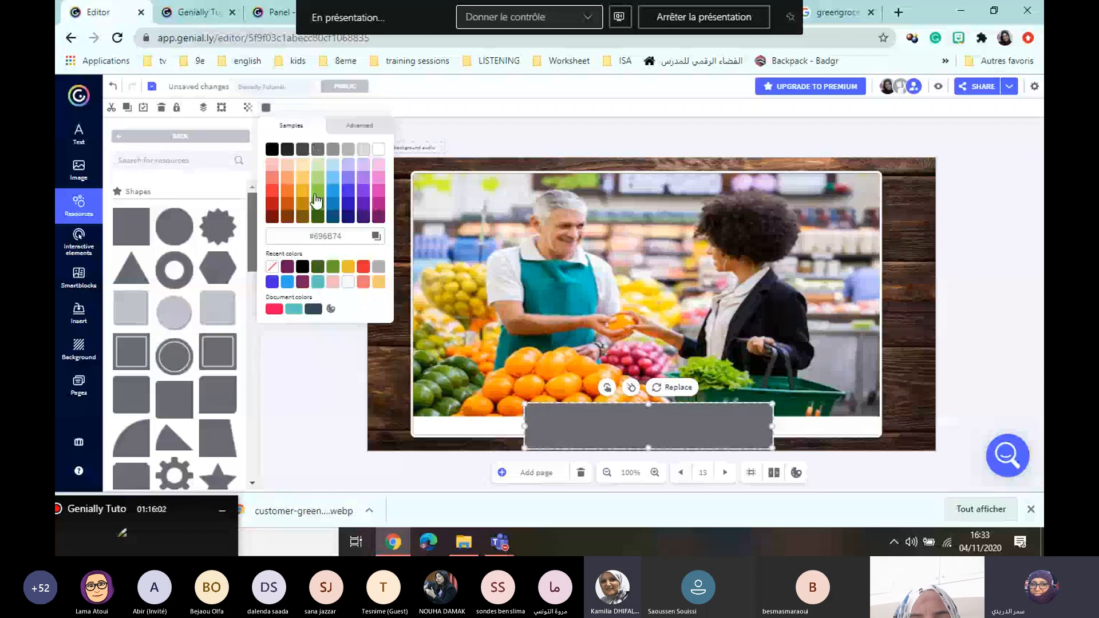
pyautogui.click(317, 210)
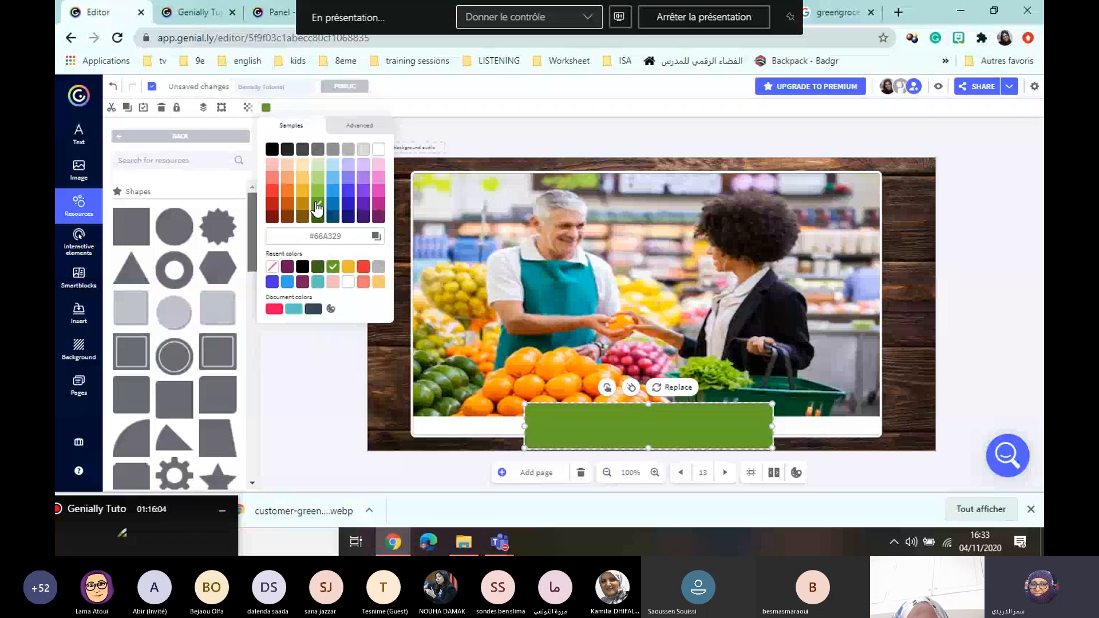
pyautogui.click(608, 423)
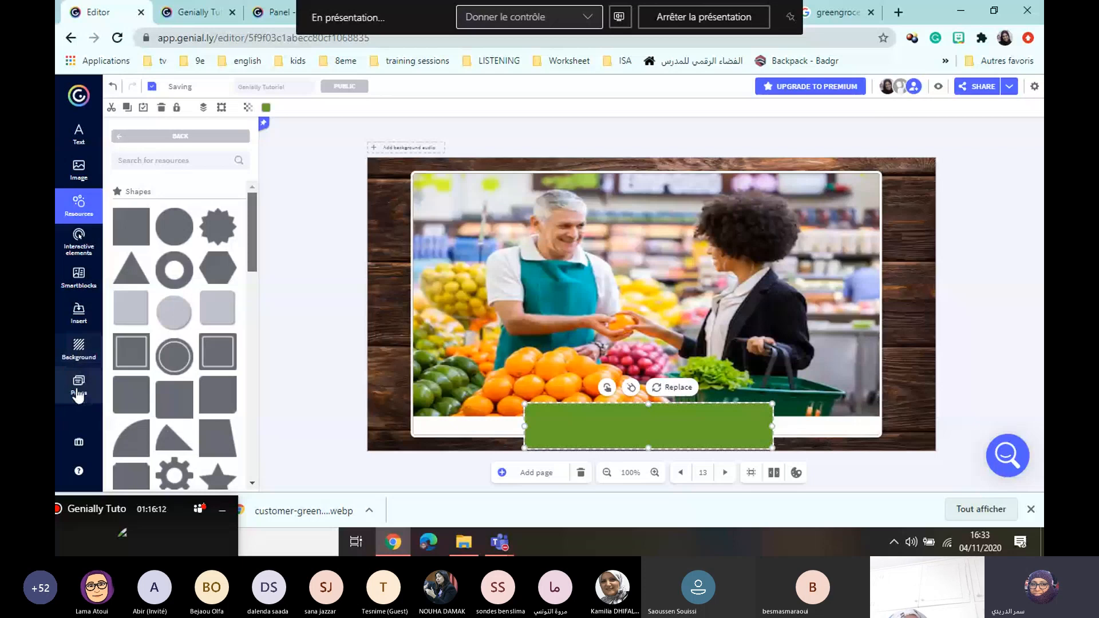
# - Compare the banner with the one on page 12 and recolour page 13's banner dark green #3F6619
pyautogui.click(79, 394)
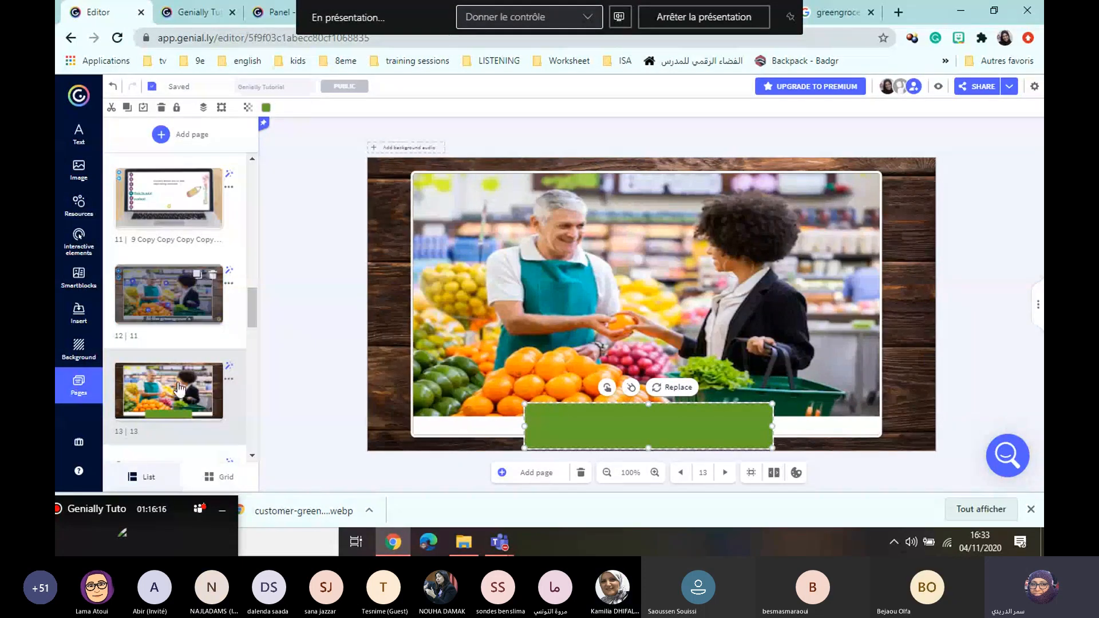
pyautogui.click(192, 297)
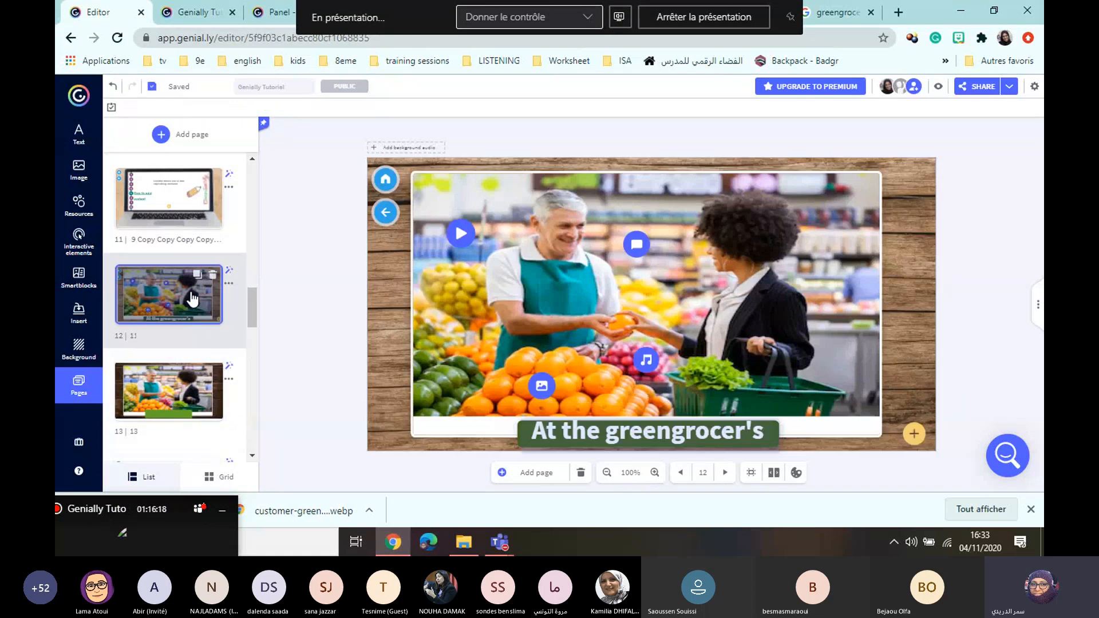
pyautogui.click(554, 427)
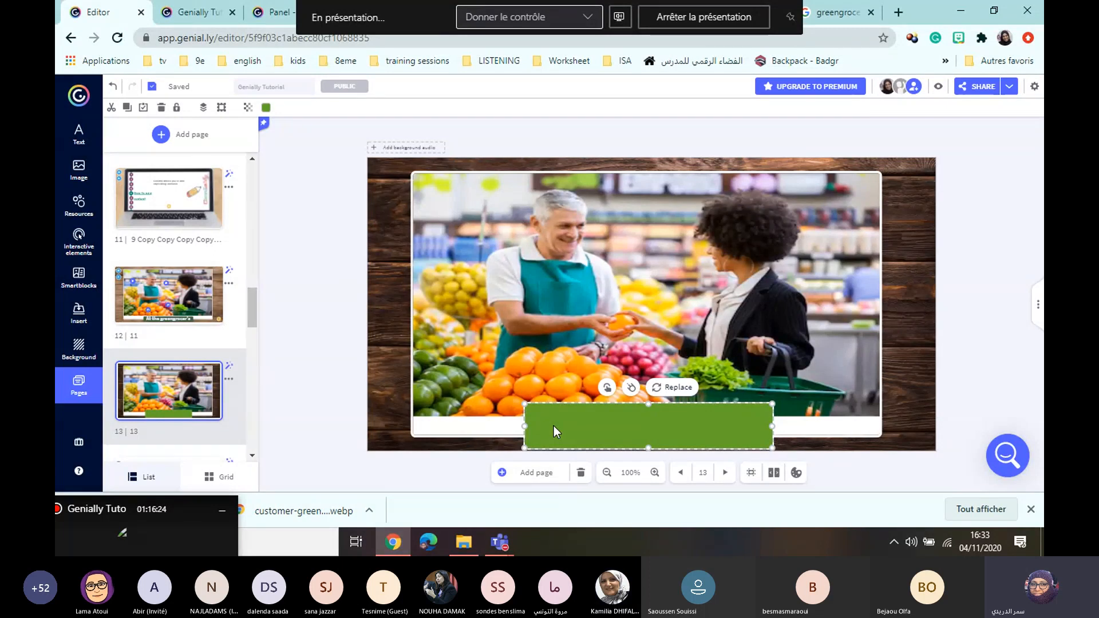
pyautogui.click(266, 108)
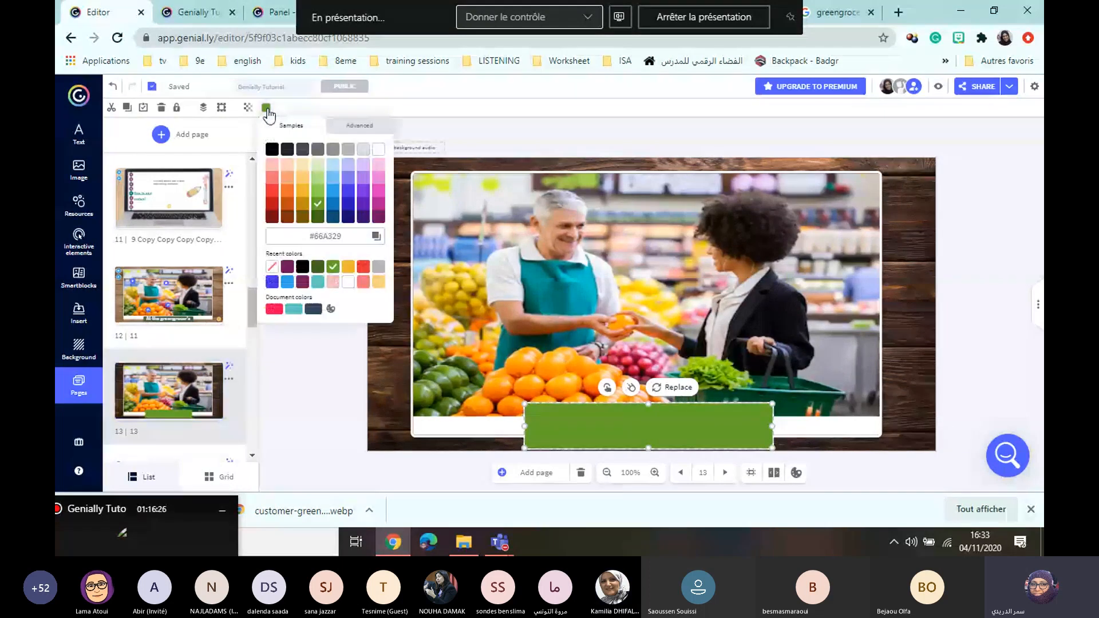
pyautogui.click(318, 218)
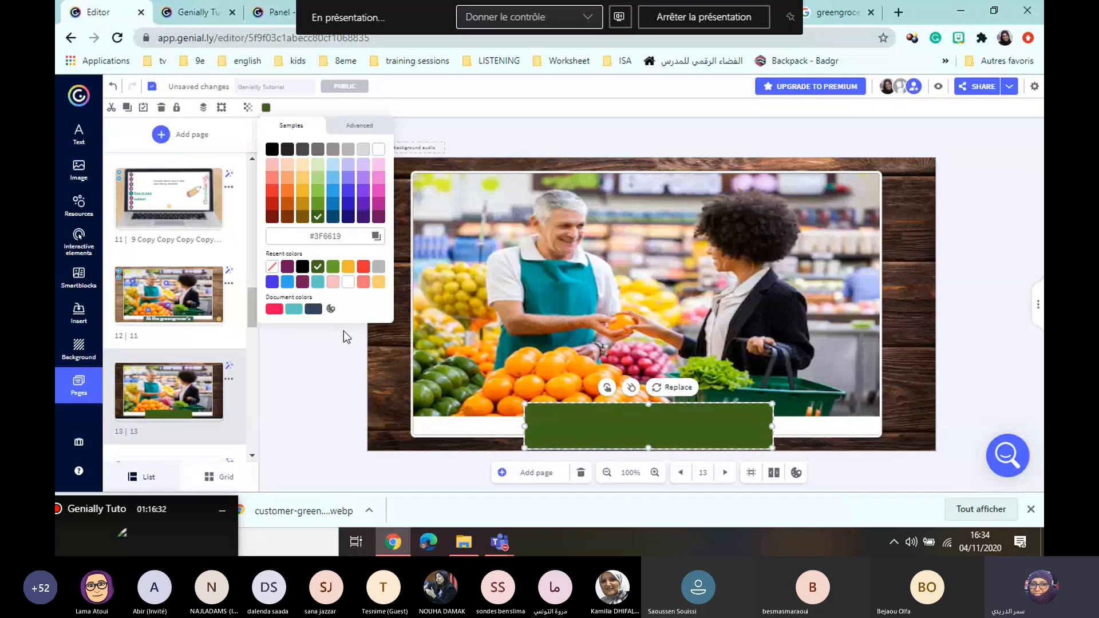
pyautogui.click(335, 384)
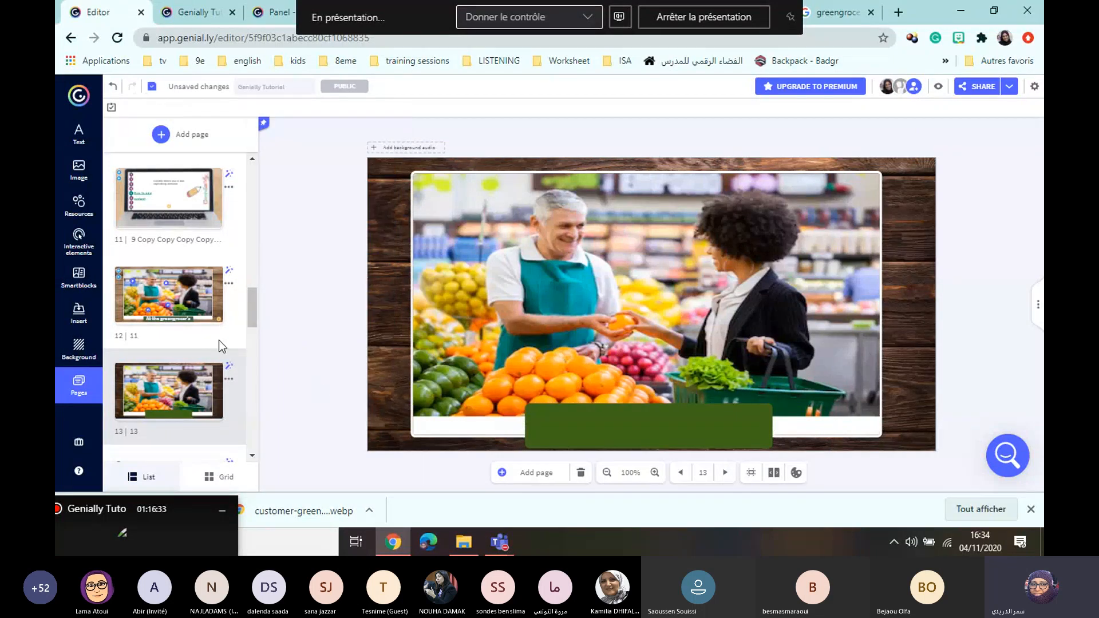
# - Check the title on page 12, then add a Title 2 text reading "At the Greengrocer's" to page 13
pyautogui.click(183, 299)
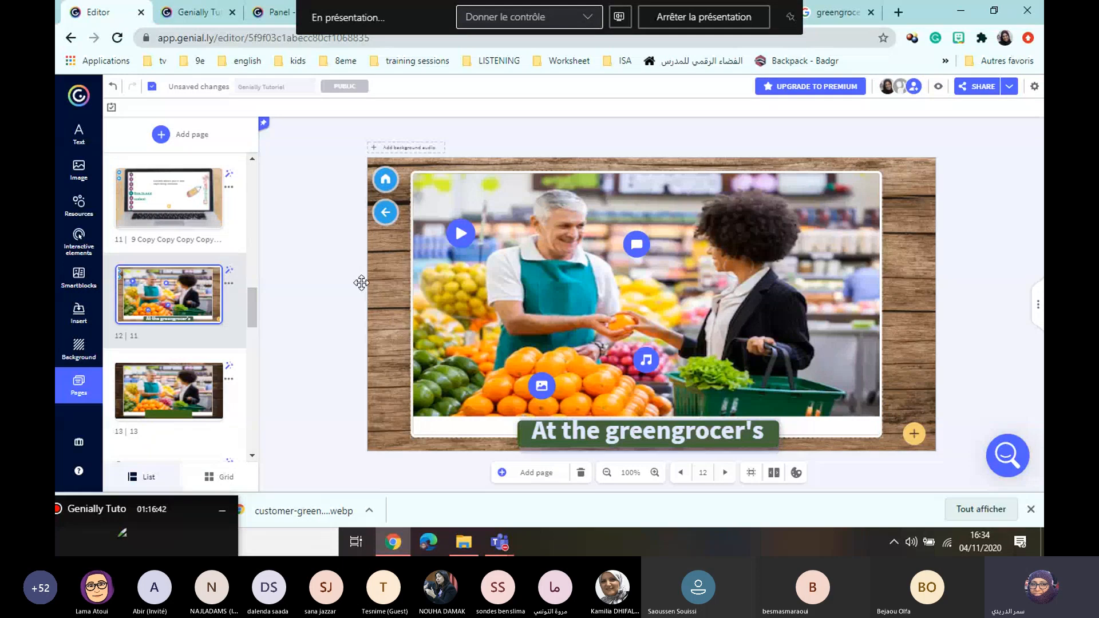
pyautogui.click(162, 403)
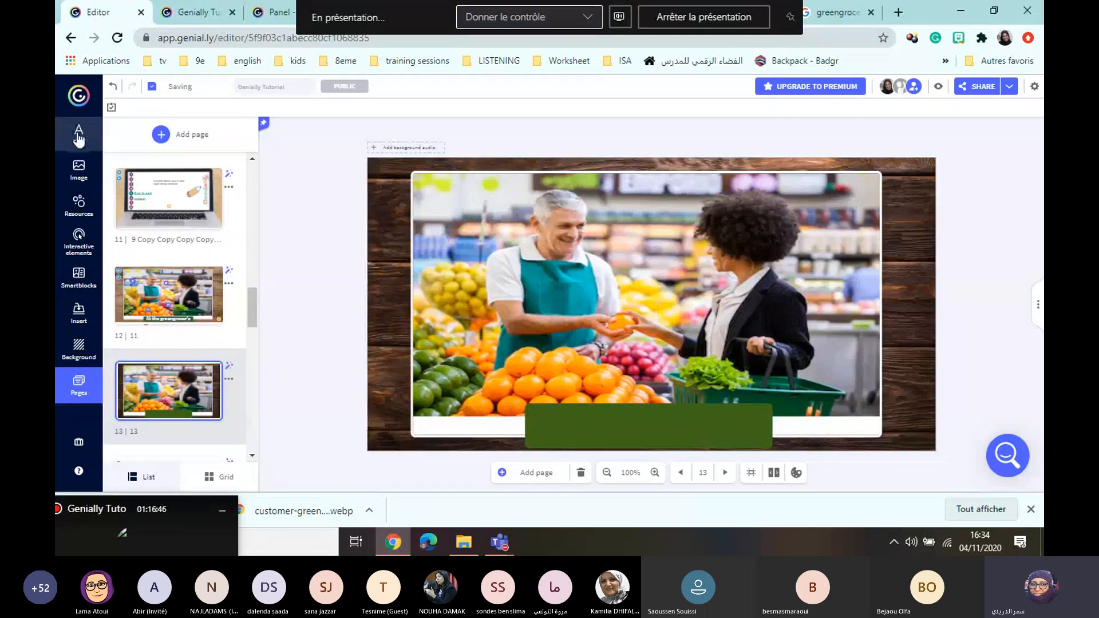
pyautogui.click(78, 138)
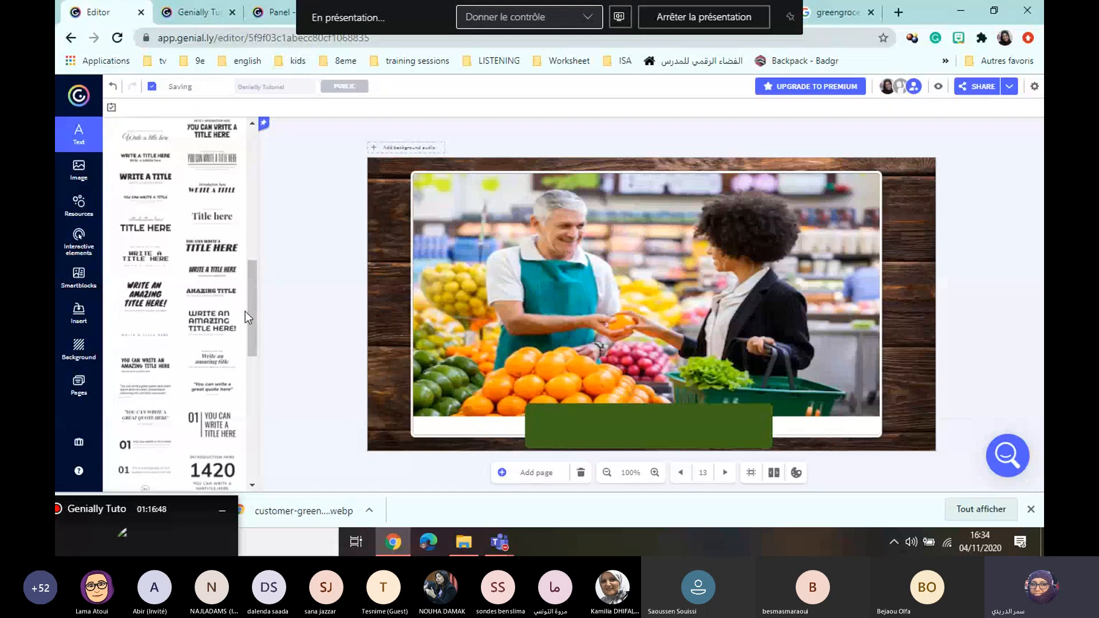
pyautogui.moveTo(249, 313); pyautogui.dragTo(251, 180)
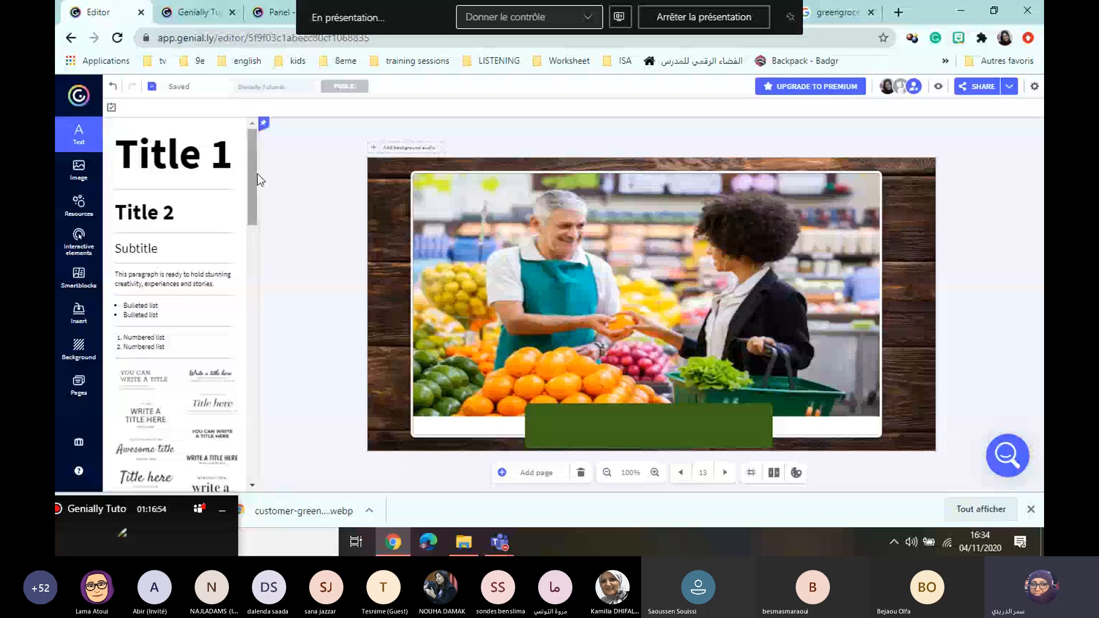
pyautogui.scroll(-2, 250, 174)
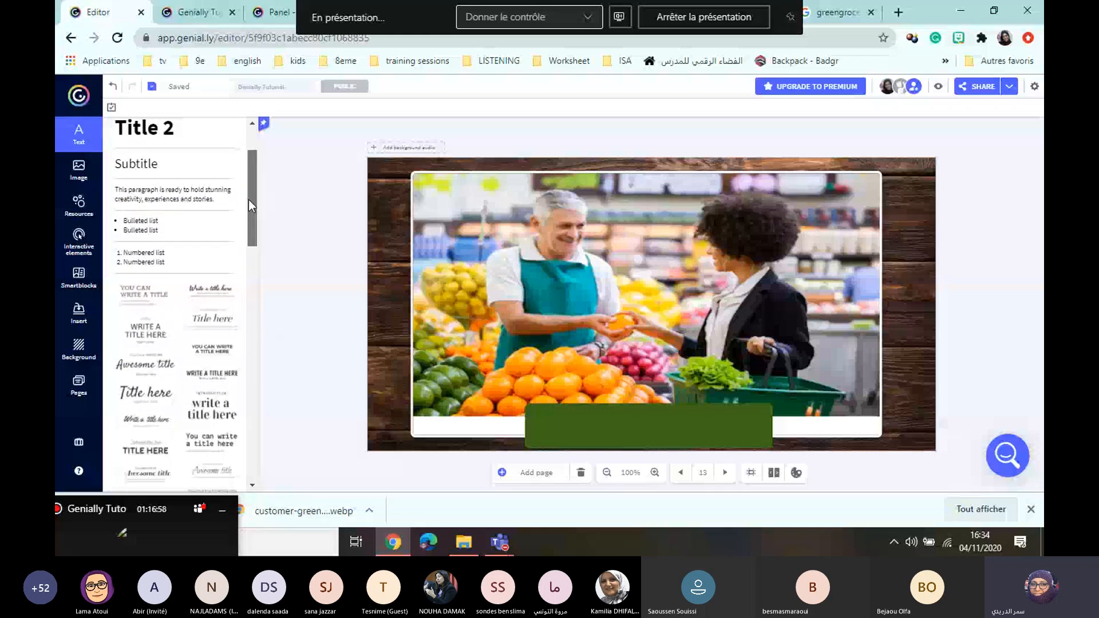
pyautogui.moveTo(249, 200); pyautogui.dragTo(254, 172)
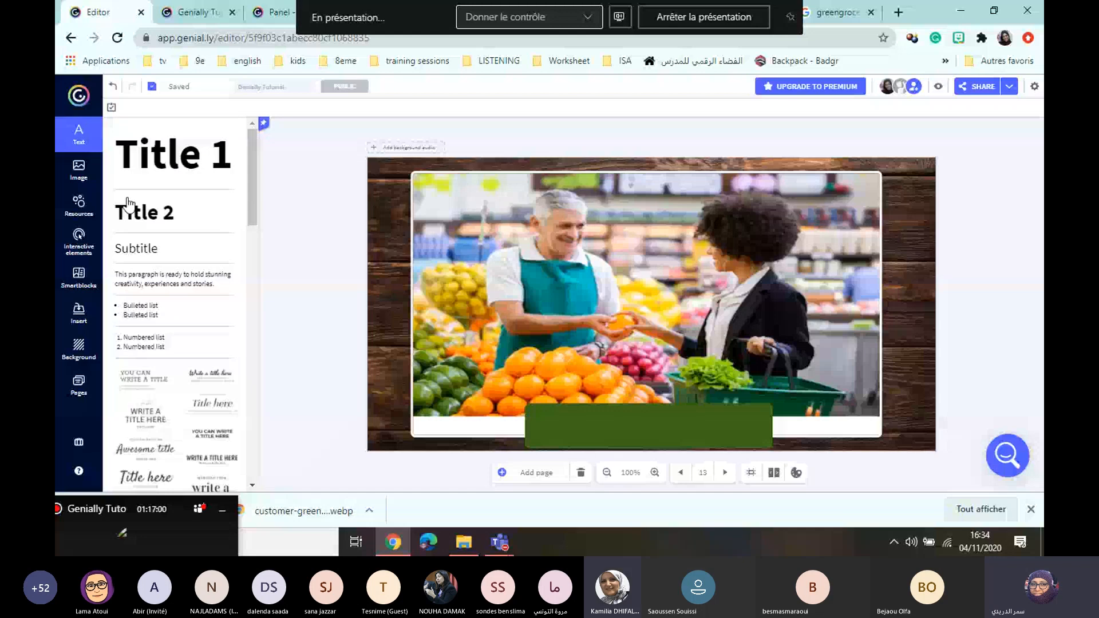
pyautogui.click(153, 211)
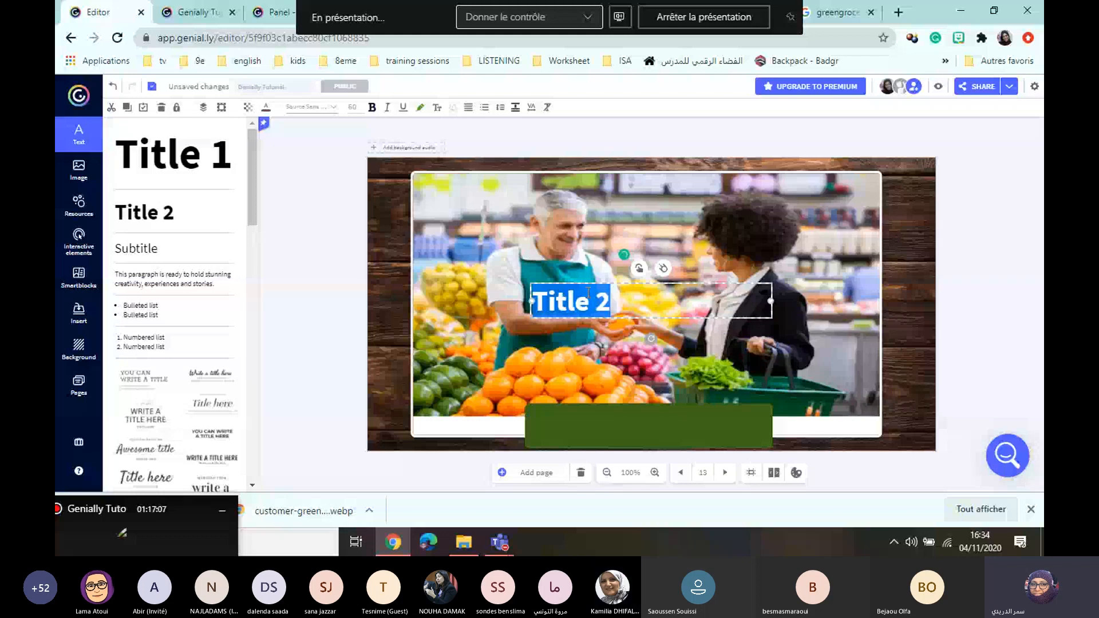
pyautogui.write('At the Gree')
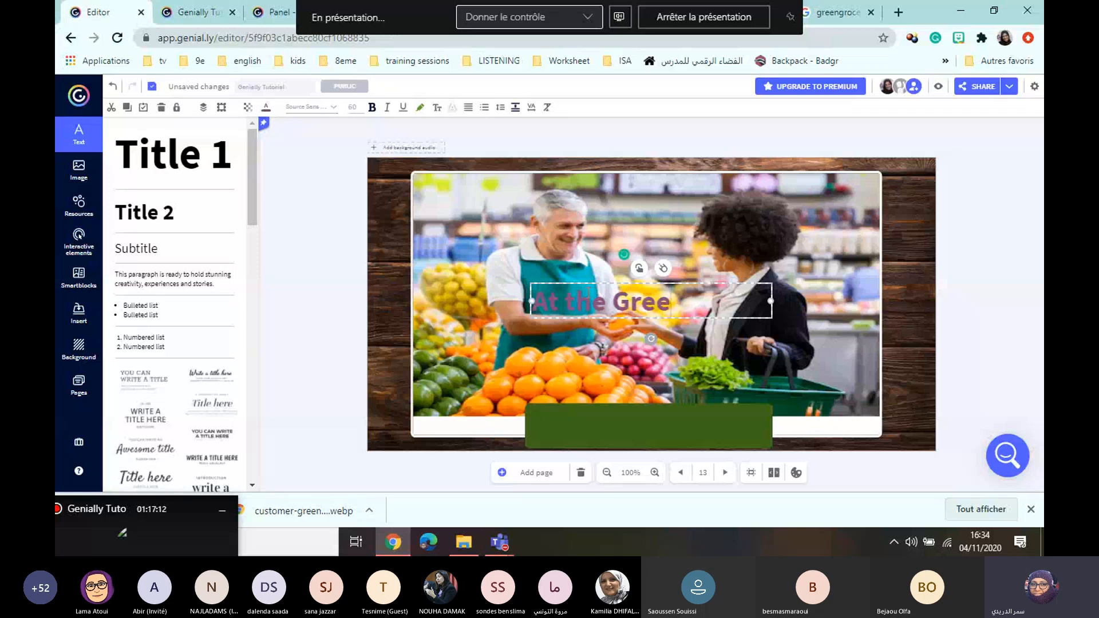
pyautogui.write('ngro')
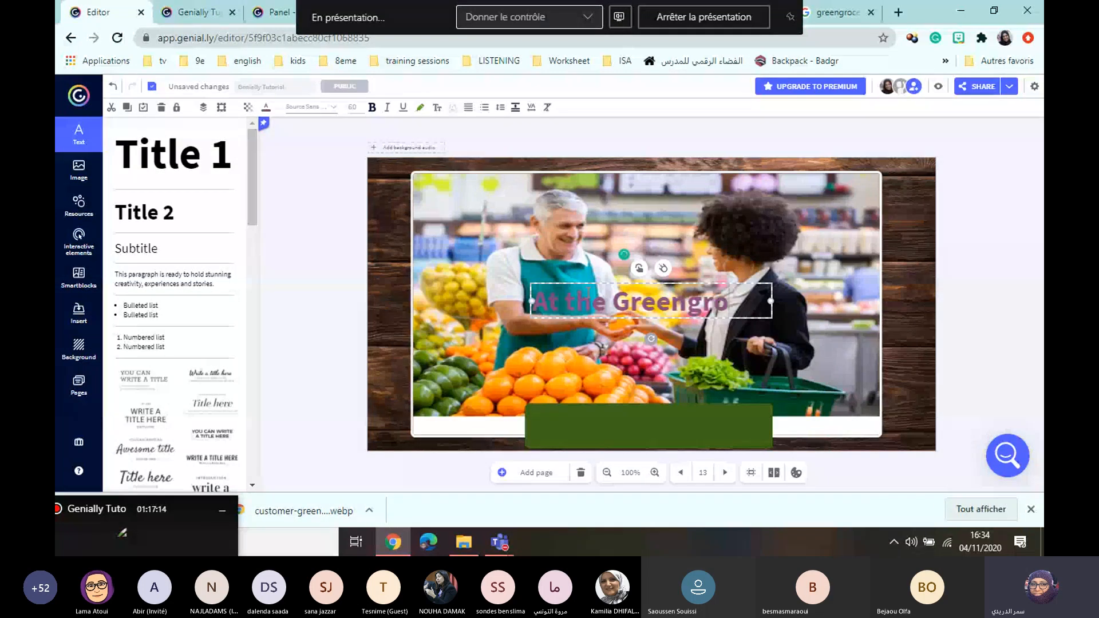
pyautogui.write('cer')
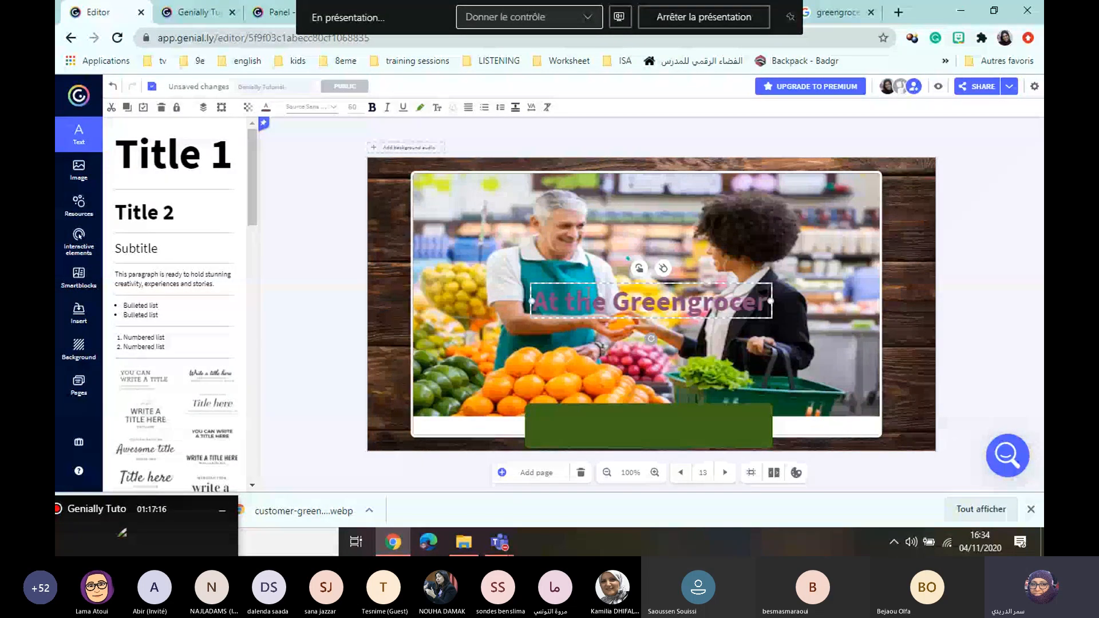
pyautogui.write("'s")
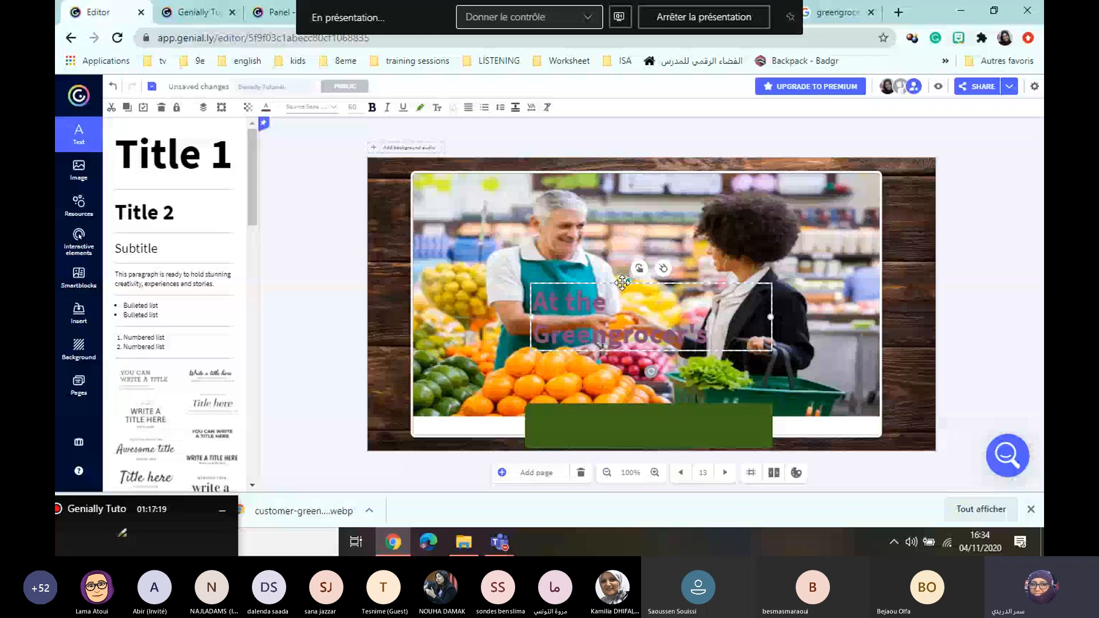
# - Move the "At the Greengrocer's" title onto the green banner and widen its text box so it fits on one line
pyautogui.moveTo(622, 282); pyautogui.dragTo(653, 394)
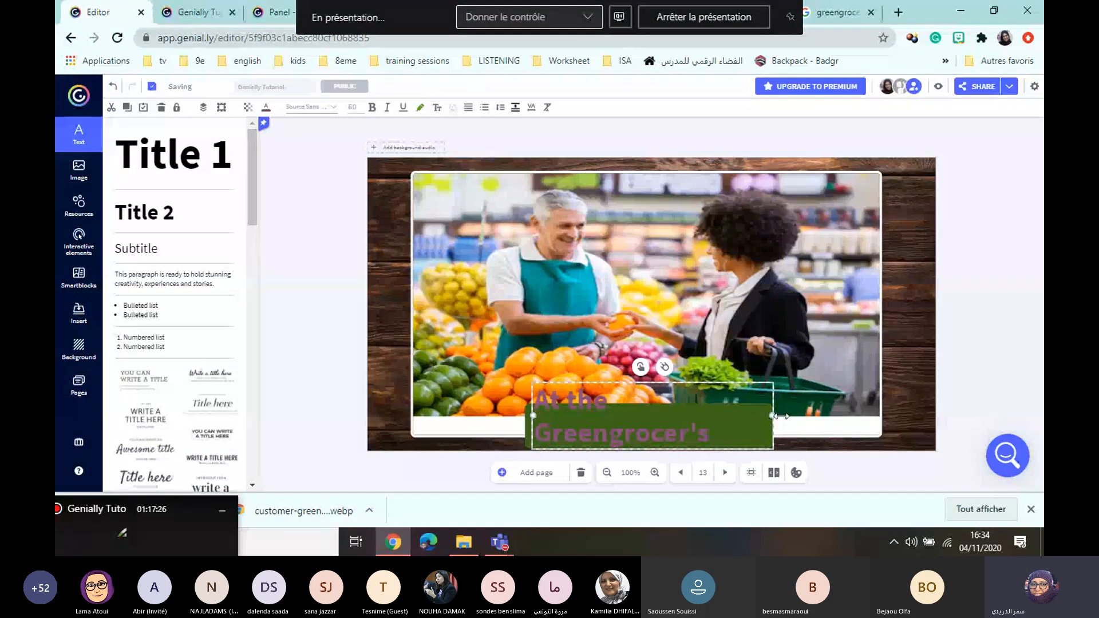
pyautogui.moveTo(797, 418); pyautogui.dragTo(810, 420)
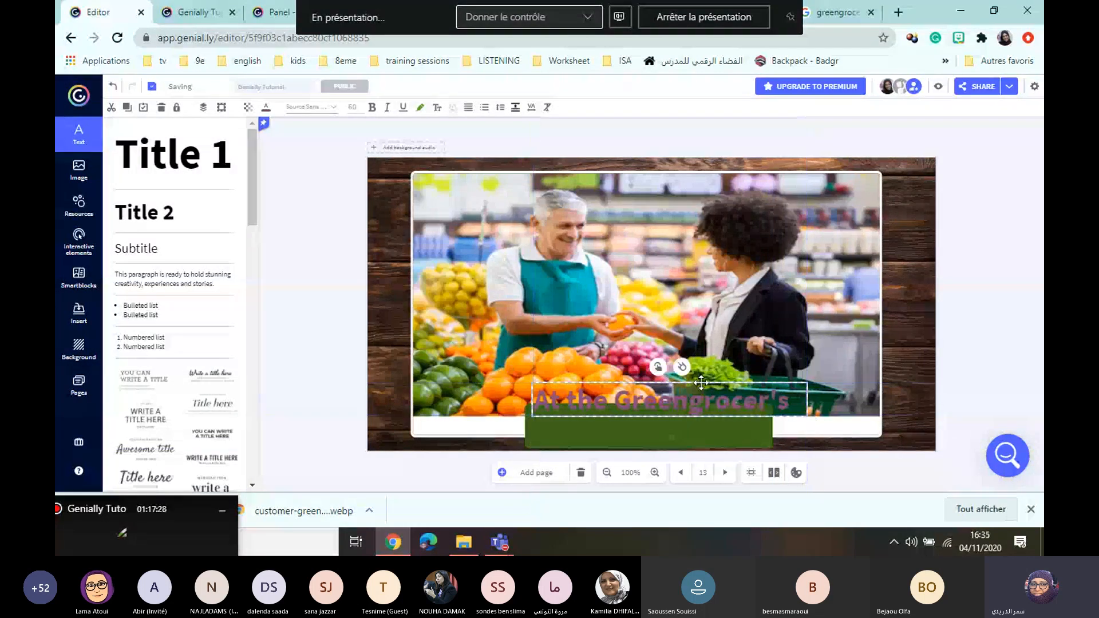
pyautogui.moveTo(697, 378); pyautogui.dragTo(693, 402)
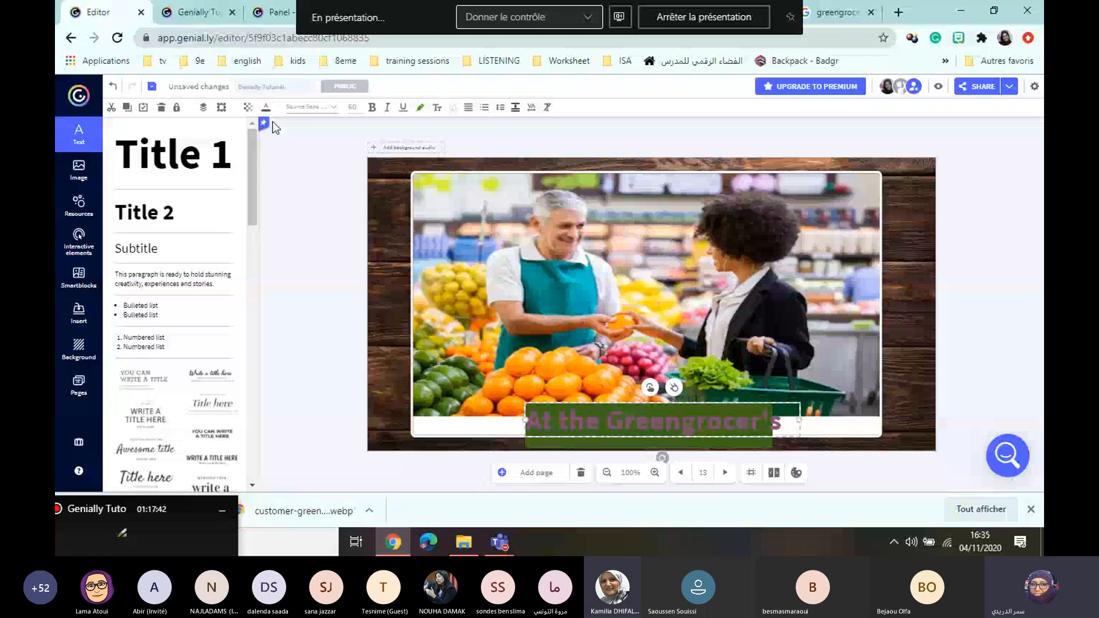
# - Recolour the title text white #FFFFFF and set its font size to 55 px
pyautogui.click(265, 107)
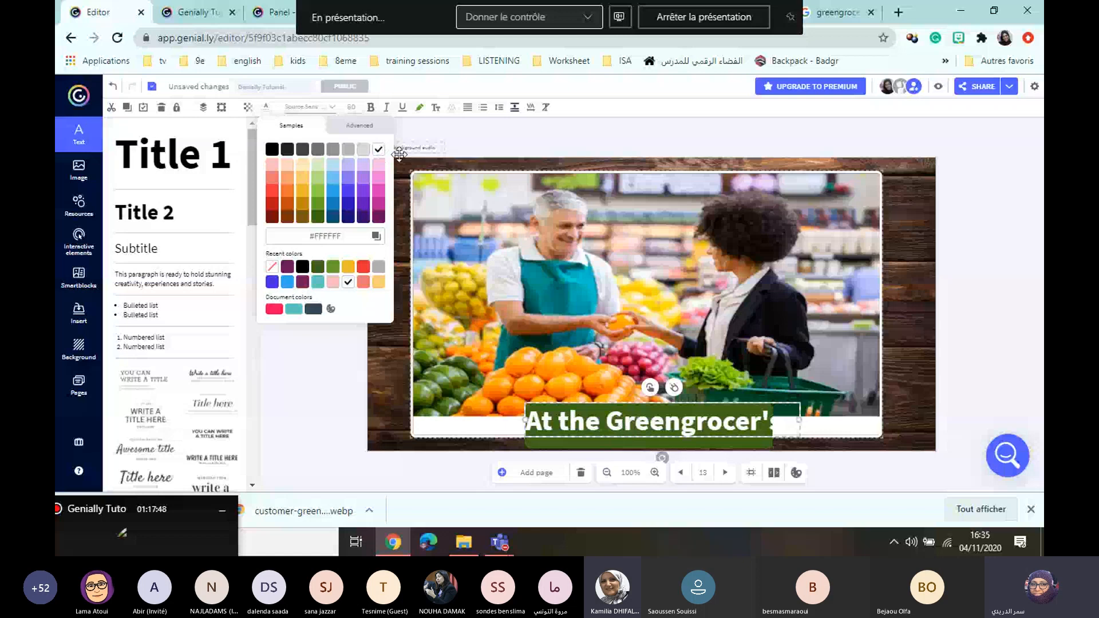
pyautogui.click(353, 107)
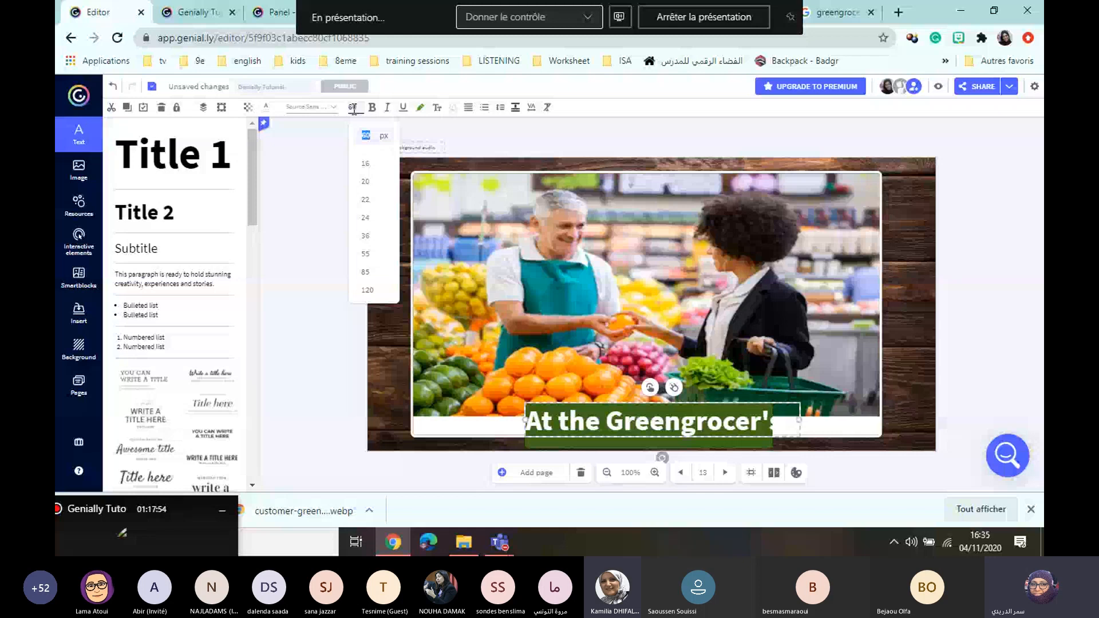
pyautogui.write('55')
pyautogui.press('Return')
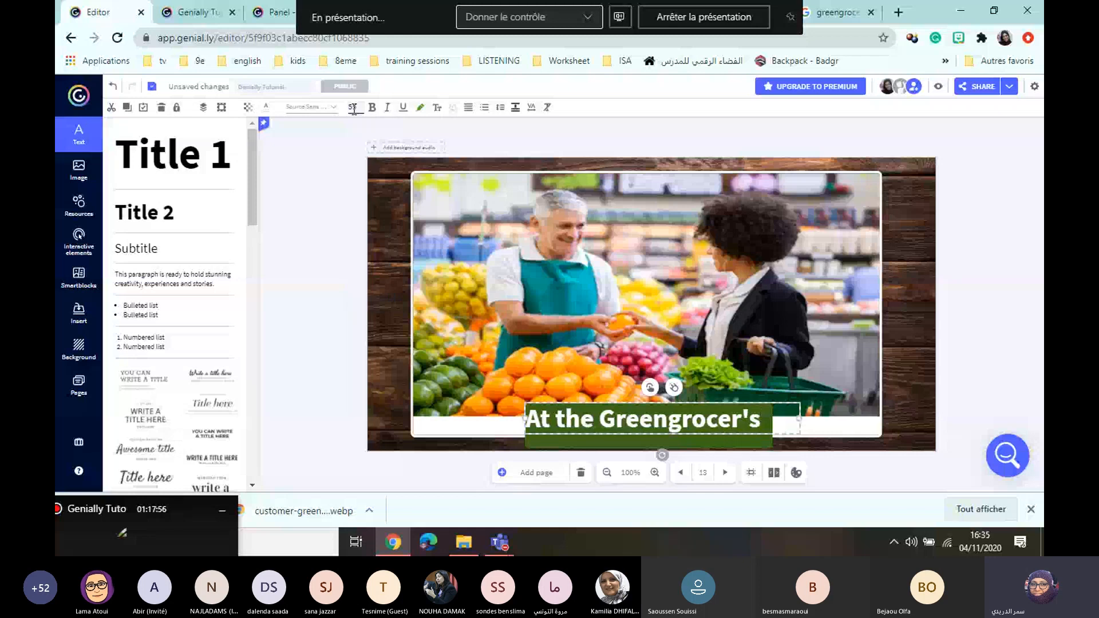
# - Reposition the title so it sits centred within the green banner
pyautogui.moveTo(681, 397); pyautogui.dragTo(684, 403)
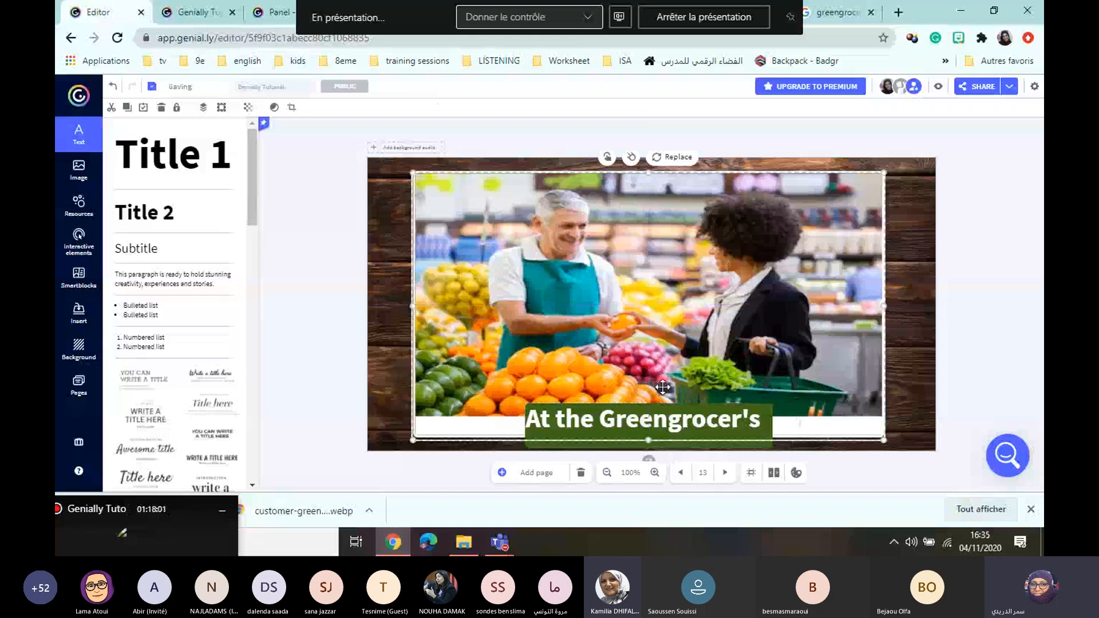
pyautogui.click(615, 423)
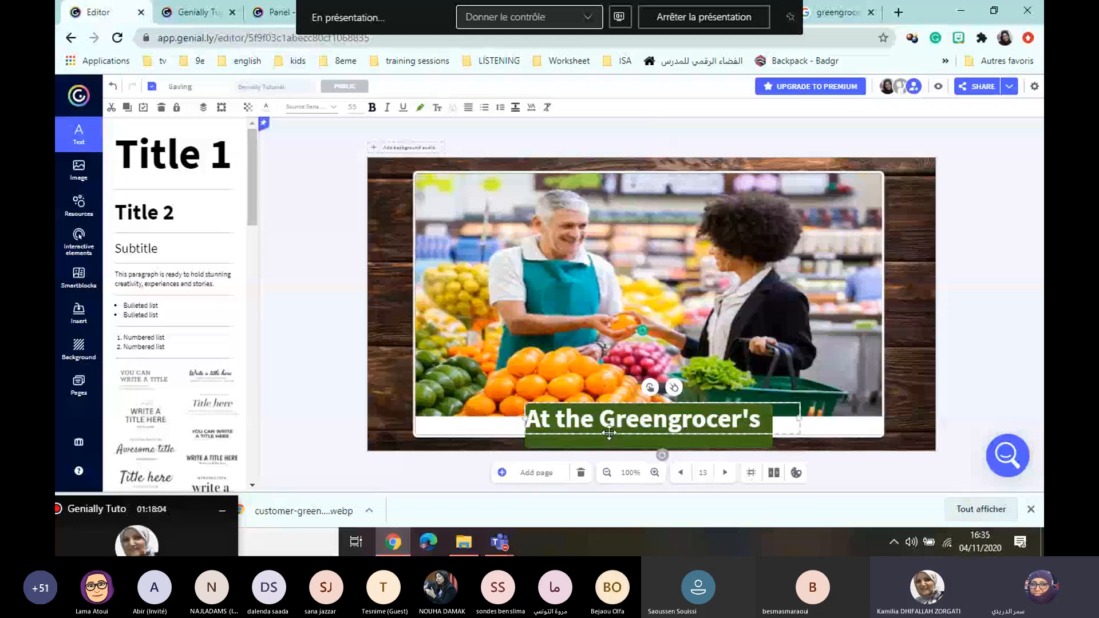
pyautogui.moveTo(610, 432); pyautogui.dragTo(619, 437)
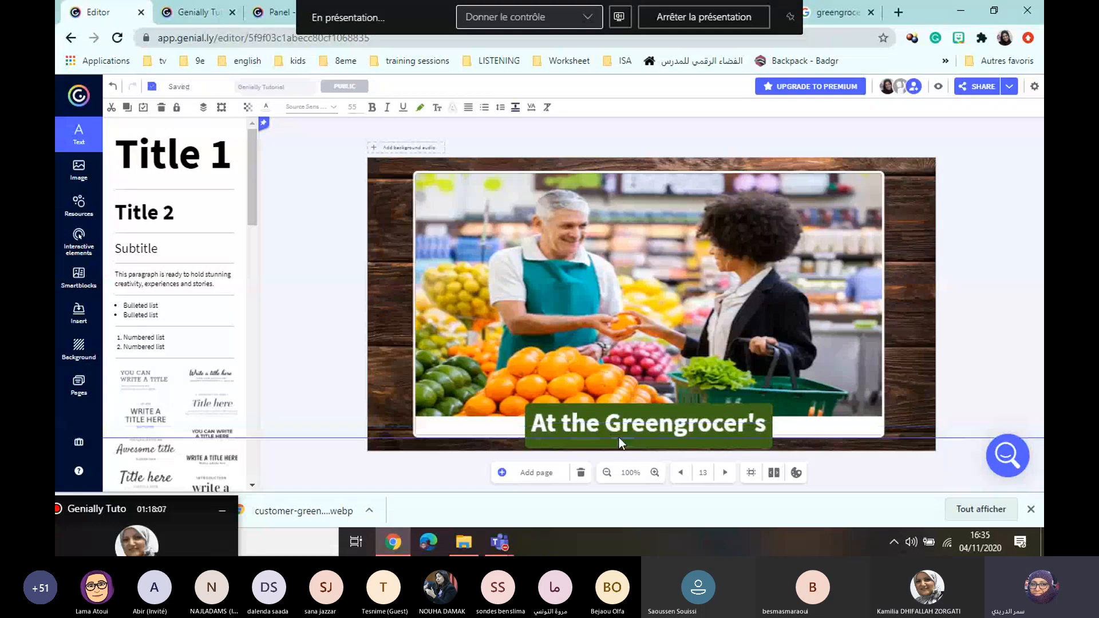
pyautogui.click(619, 437)
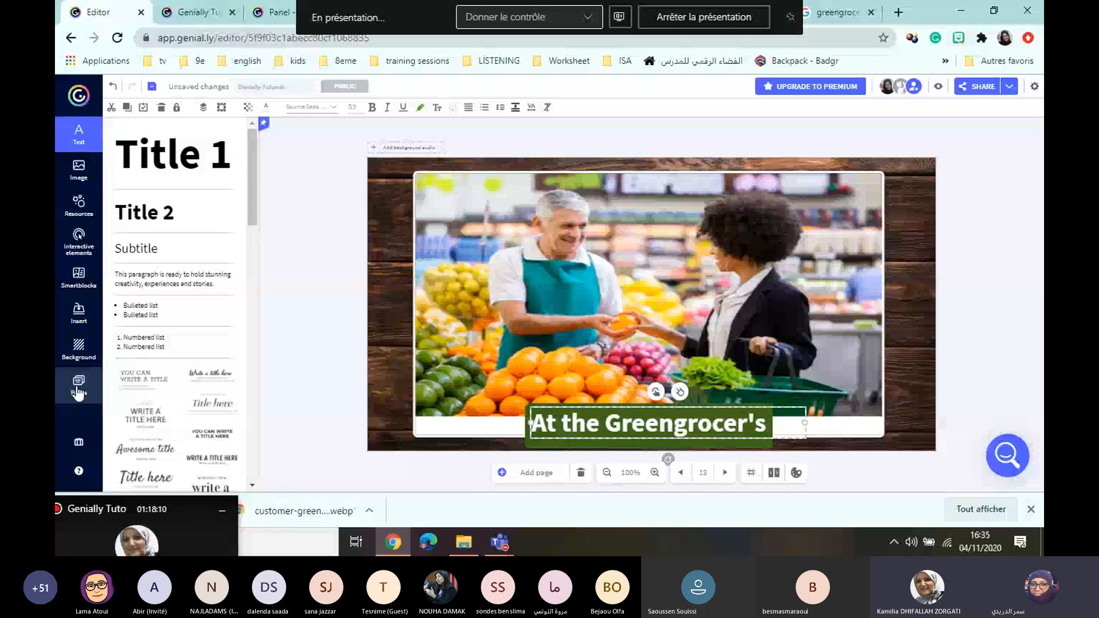
# - Compare the finished title banner on page 13 with the original on page 12
pyautogui.click(78, 393)
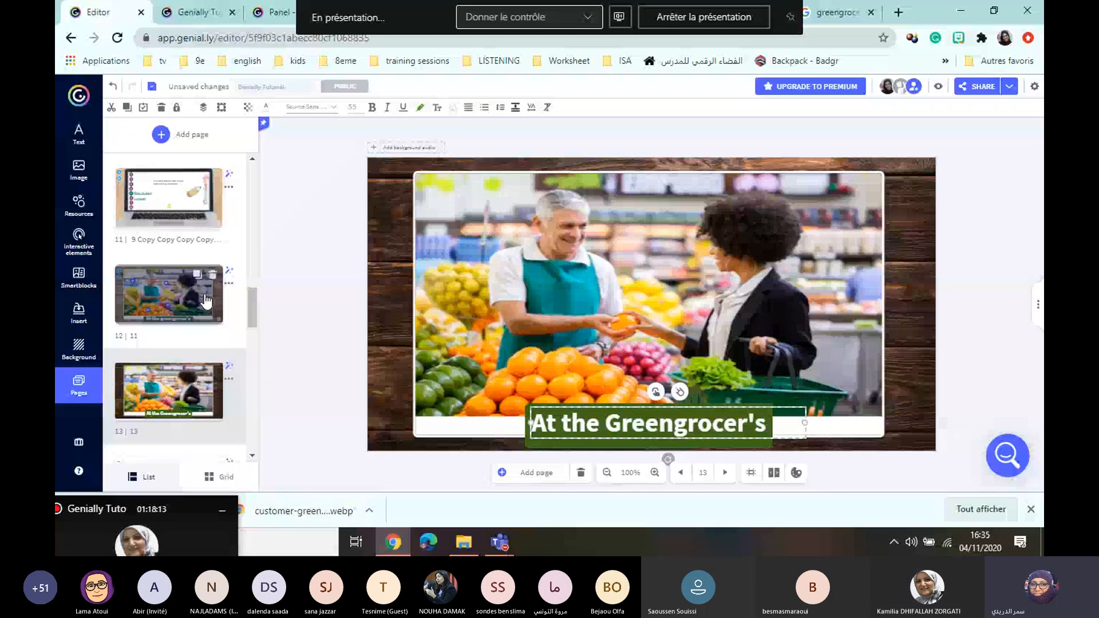
pyautogui.click(206, 301)
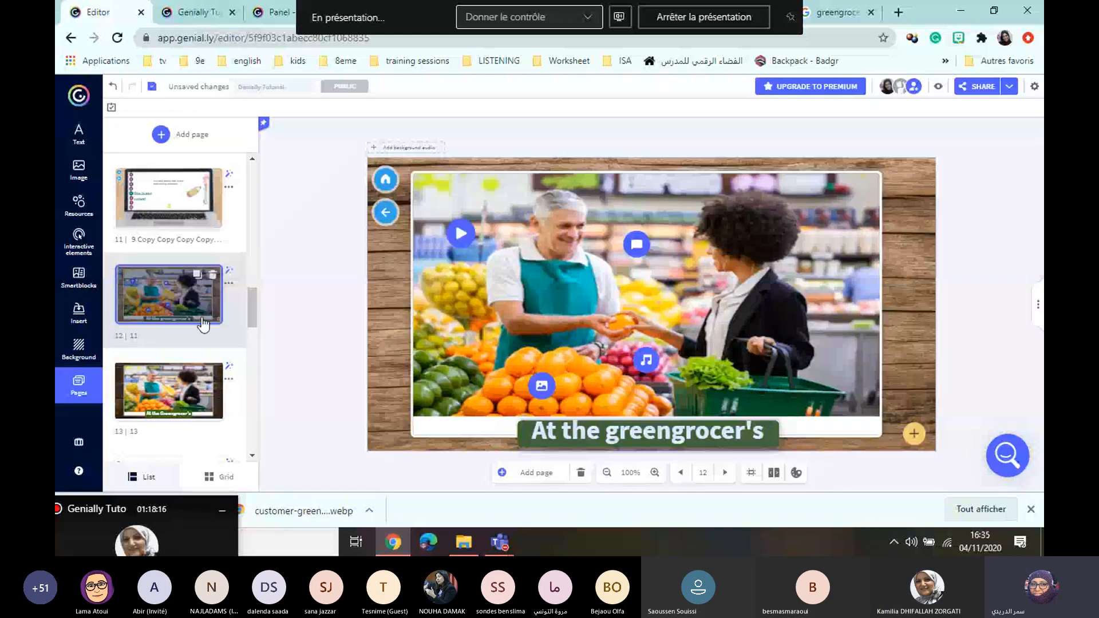
pyautogui.click(183, 390)
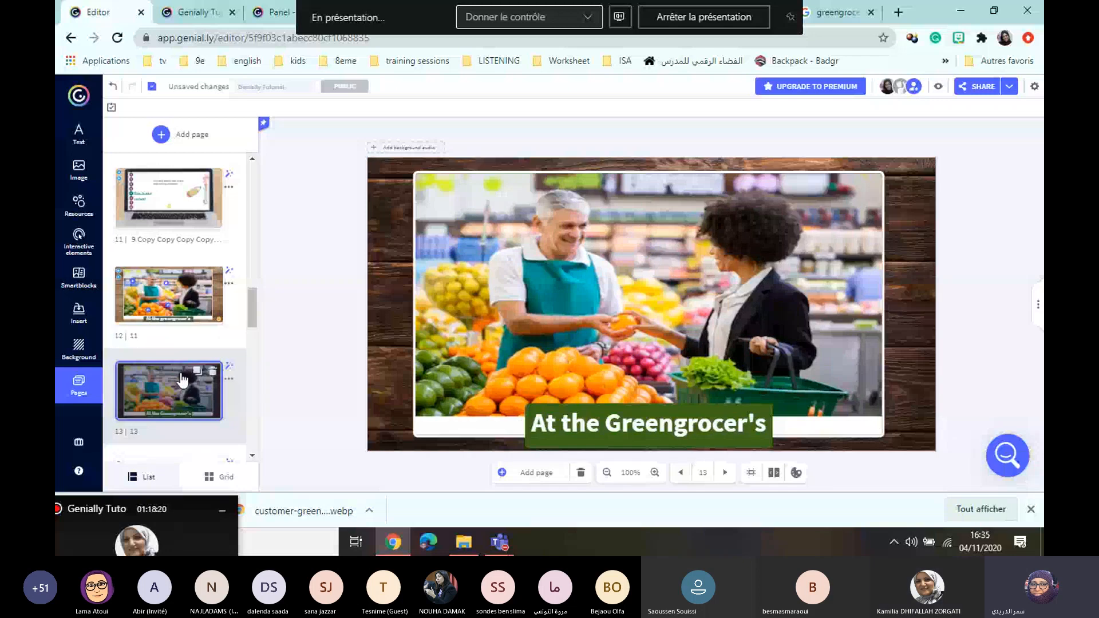
# - Preview page 12, reveal its interactive elements and check the grocery shopping video behind the play button
pyautogui.click(197, 296)
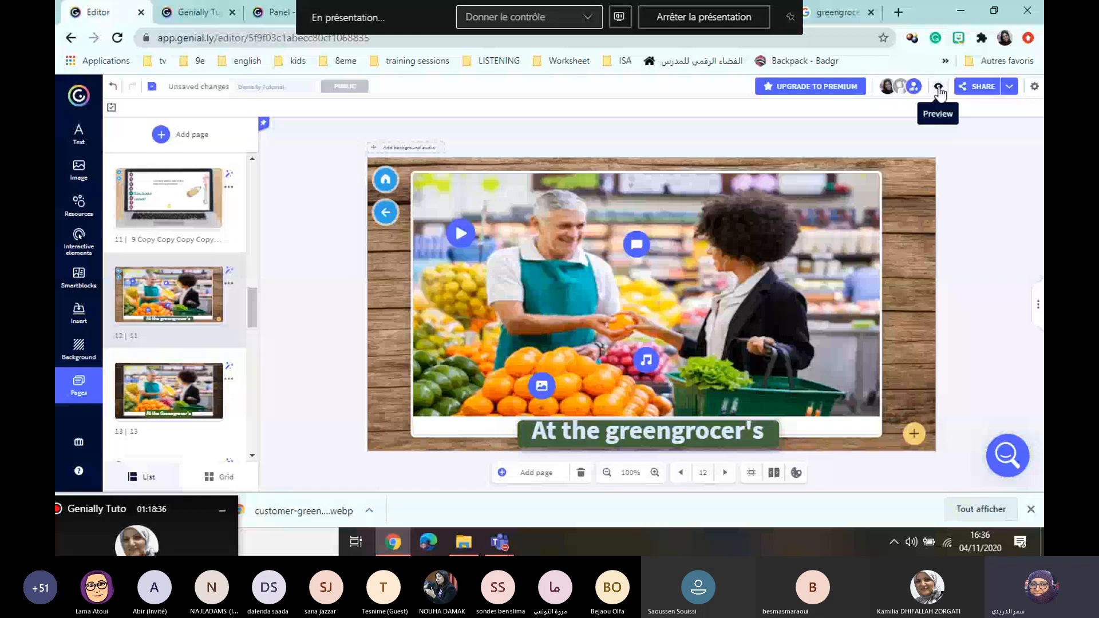
pyautogui.click(939, 88)
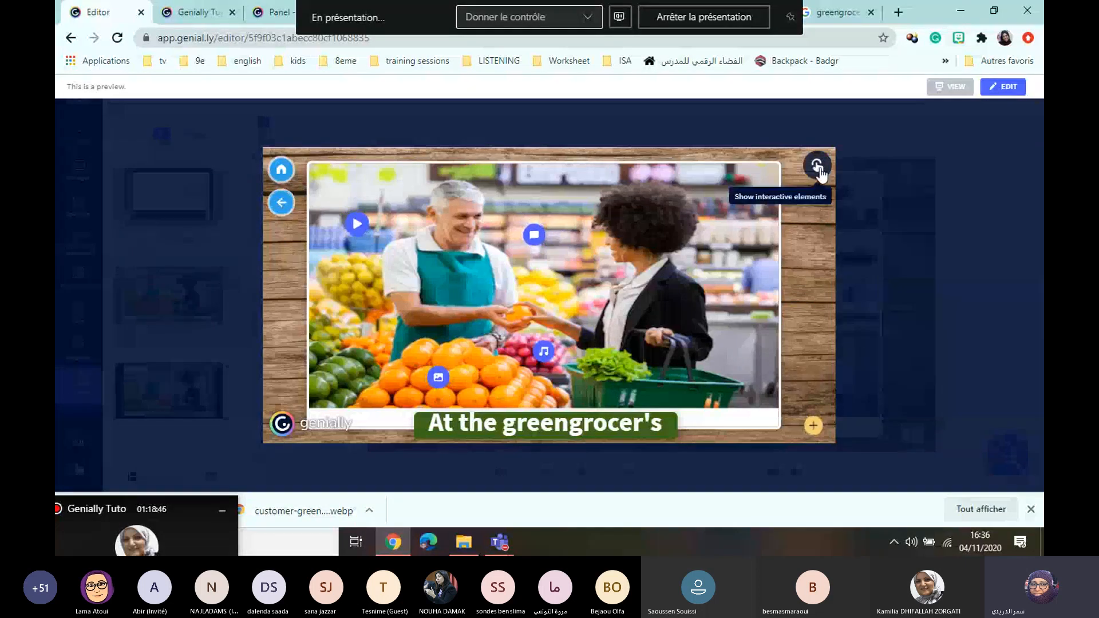
pyautogui.click(819, 173)
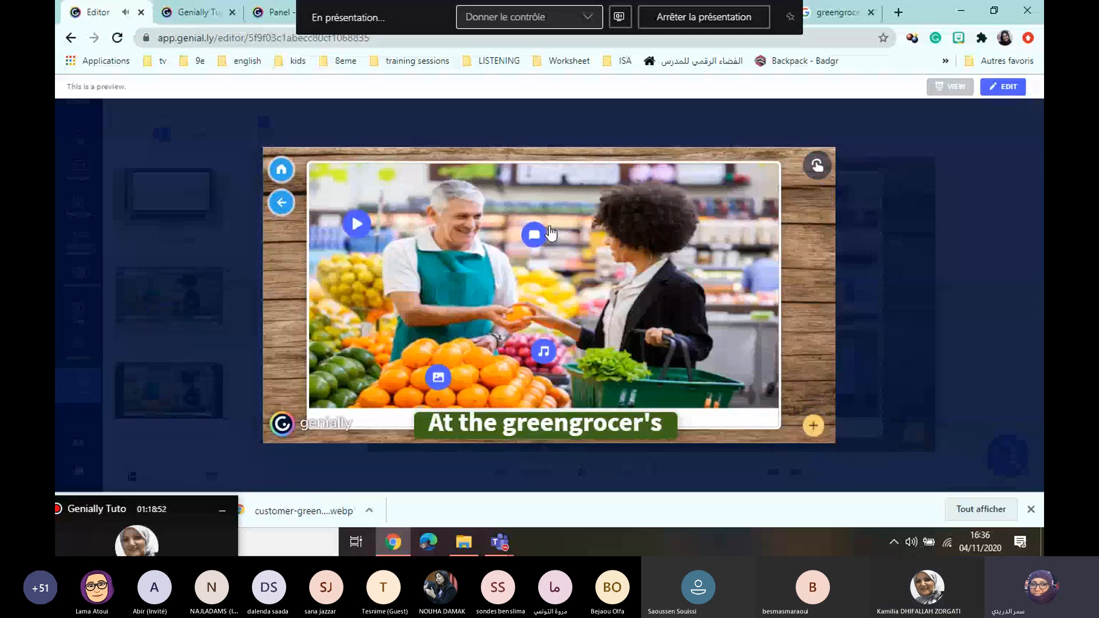
pyautogui.click(352, 227)
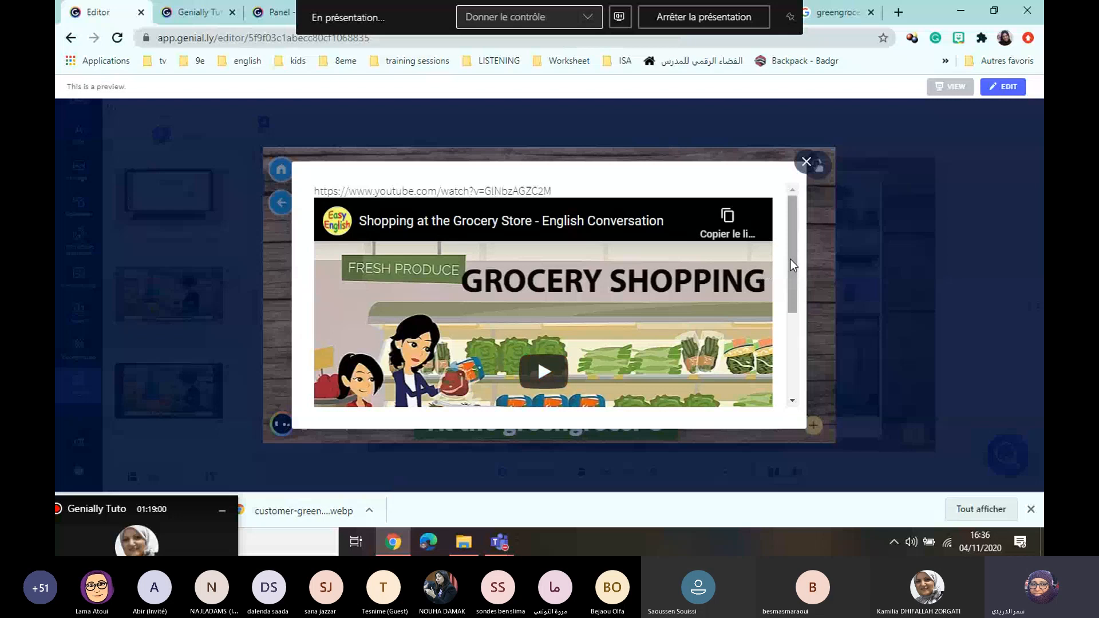
pyautogui.moveTo(791, 259)
pyautogui.mouseDown()
pyautogui.moveTo(790, 326)
pyautogui.moveTo(795, 245)
pyautogui.mouseUp()
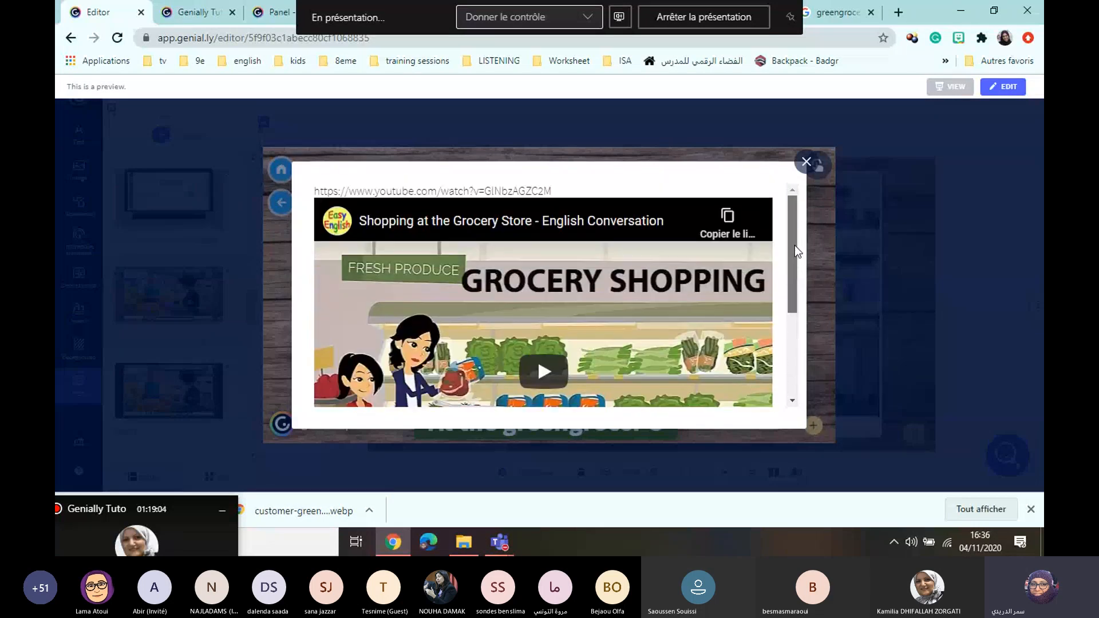
pyautogui.click(805, 162)
# - Open the Liveworksheets page linked to the speech bubble button, view its dialogue exercise and return to the Genially preview
pyautogui.click(742, 183)
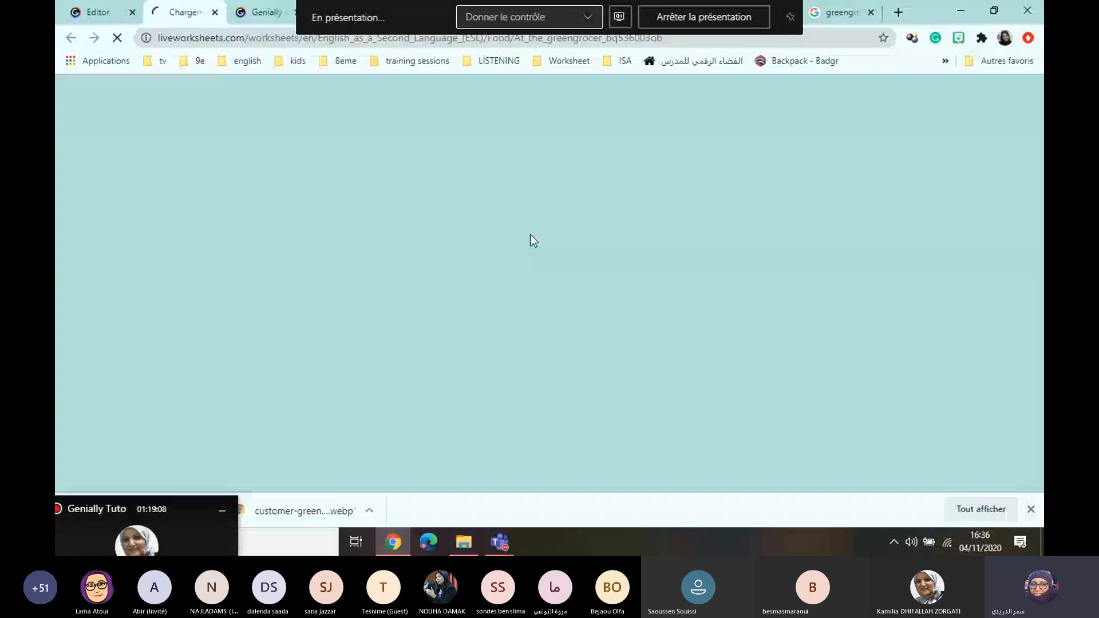
pyautogui.click(215, 13)
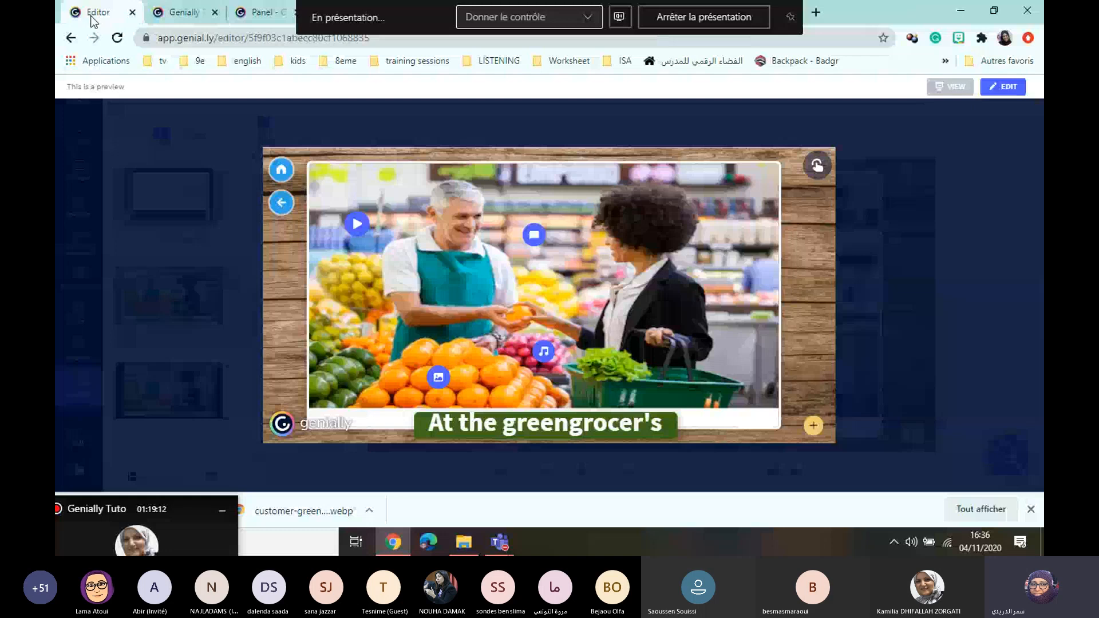
pyautogui.click(533, 235)
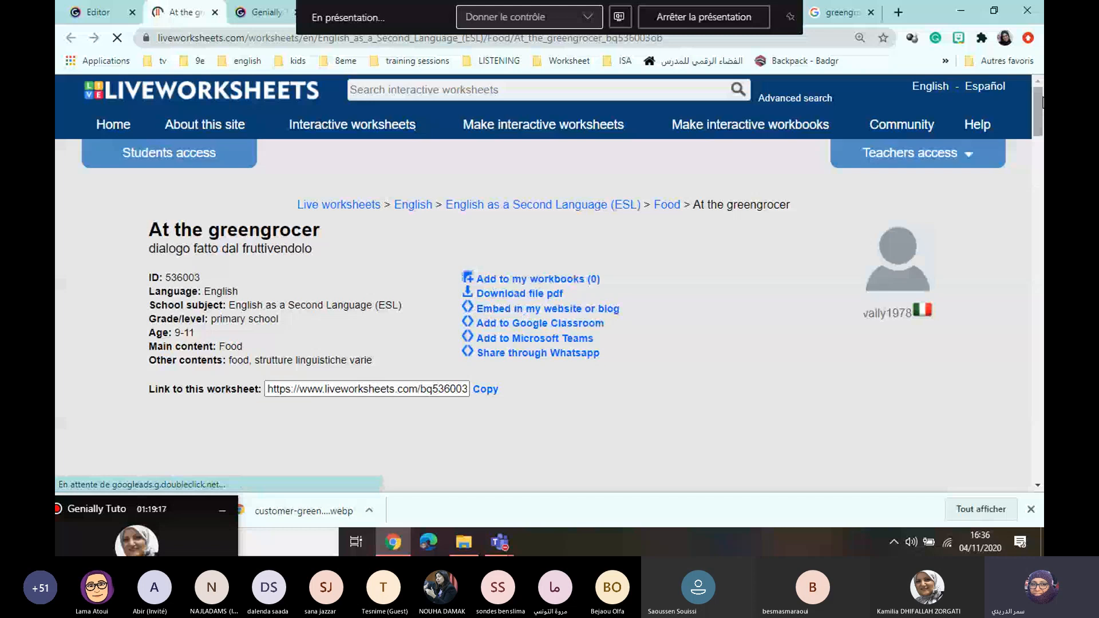
pyautogui.moveTo(1043, 102); pyautogui.dragTo(1043, 156)
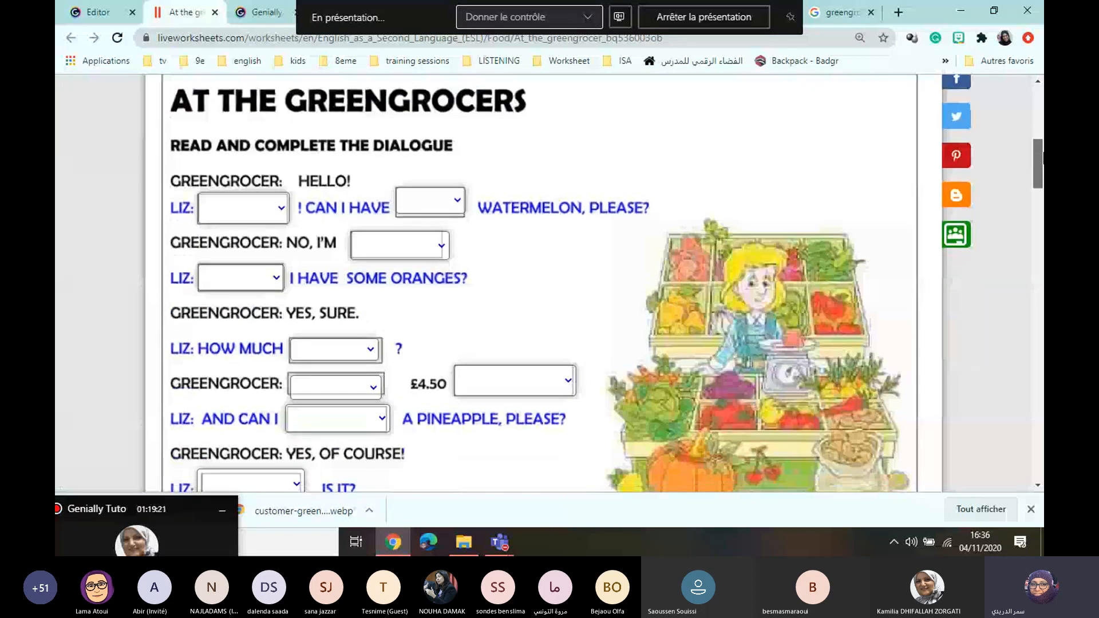
pyautogui.scroll(-1, 420, 213)
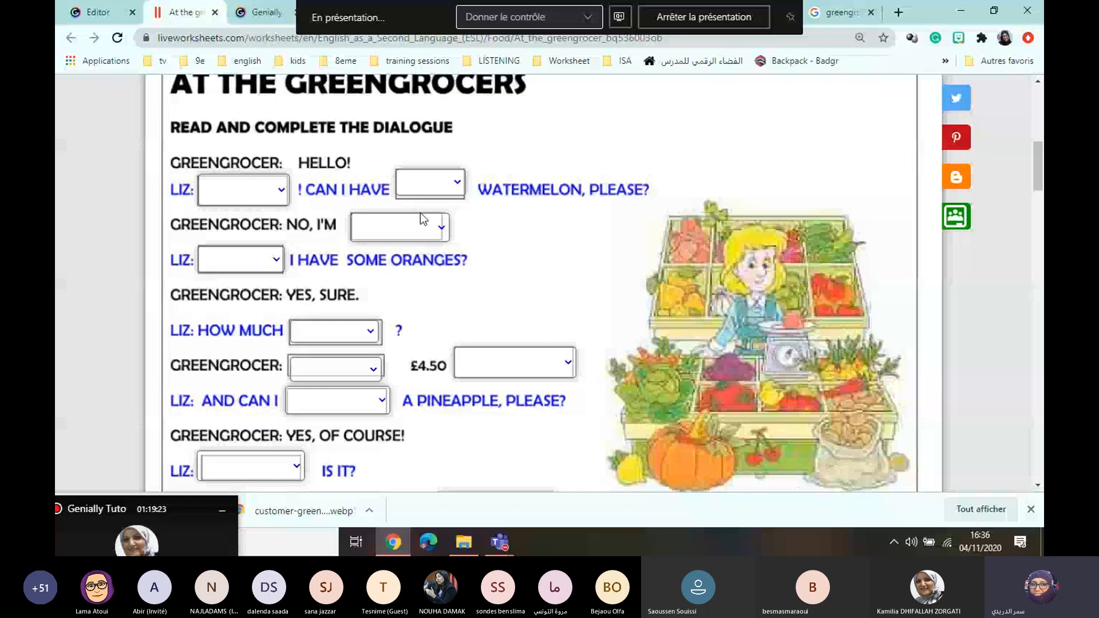
pyautogui.click(92, 11)
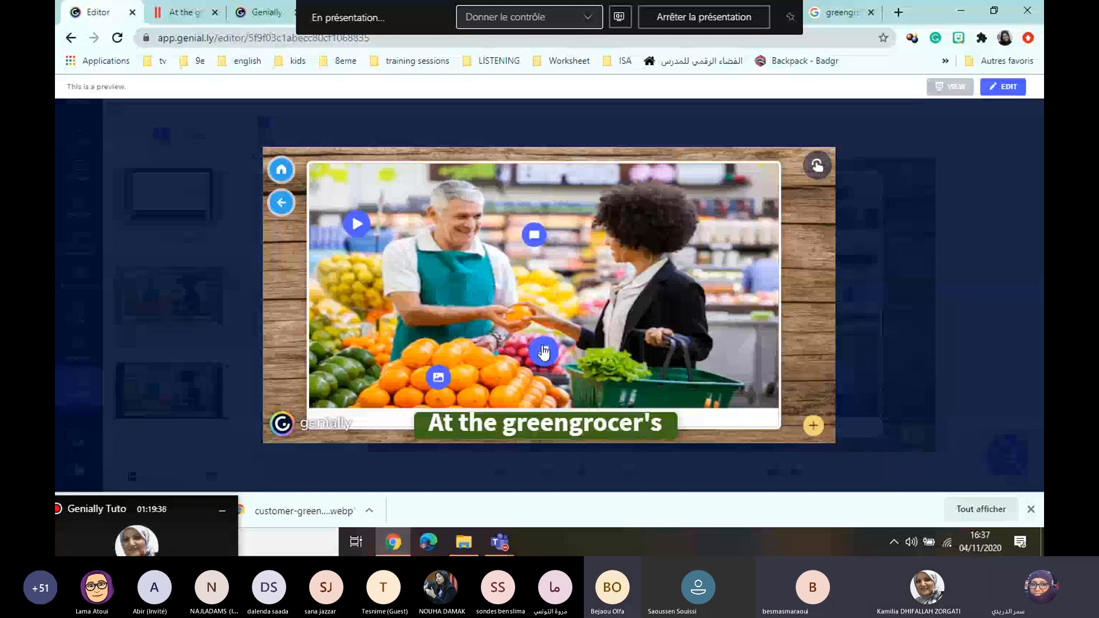
# - Check the song video behind the music button and the fruits and vegetables chart behind the image button, then close the preview
pyautogui.click(544, 351)
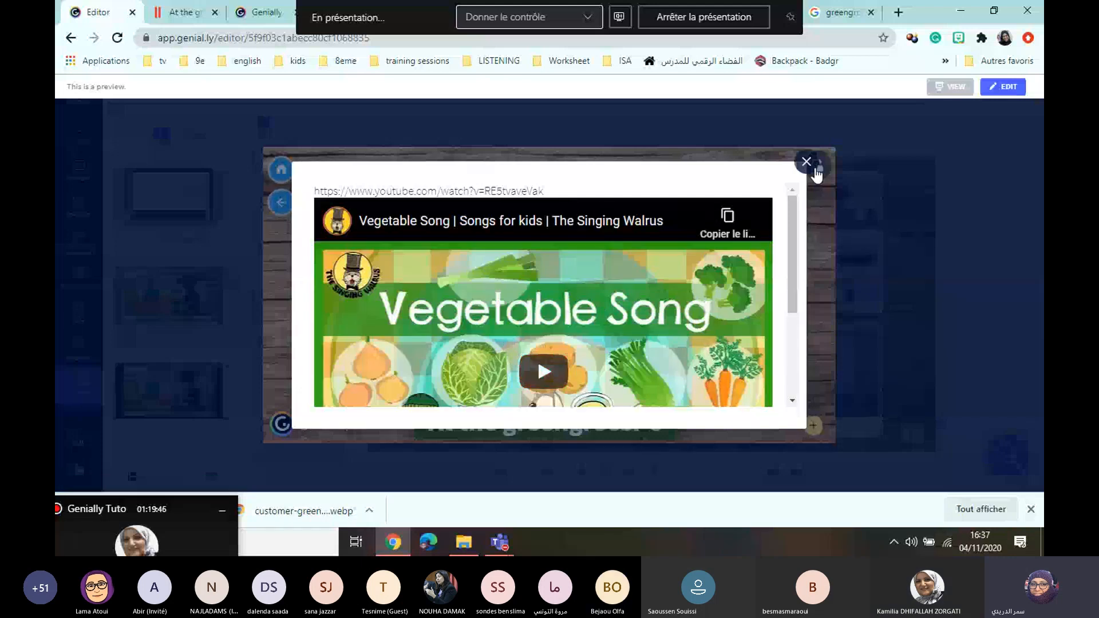
pyautogui.click(806, 165)
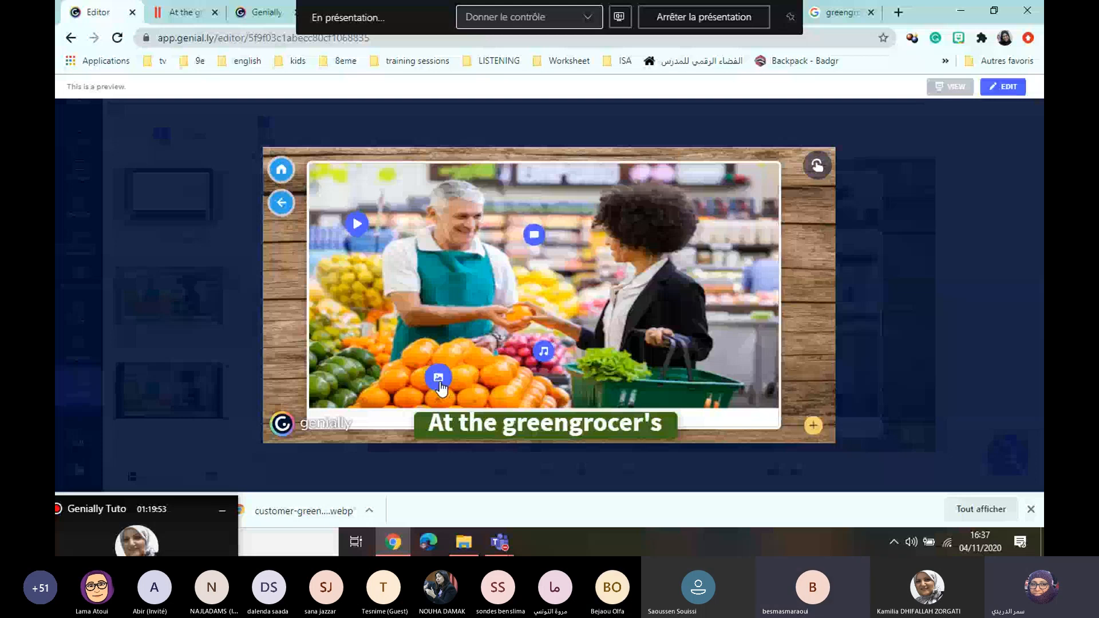
pyautogui.click(440, 377)
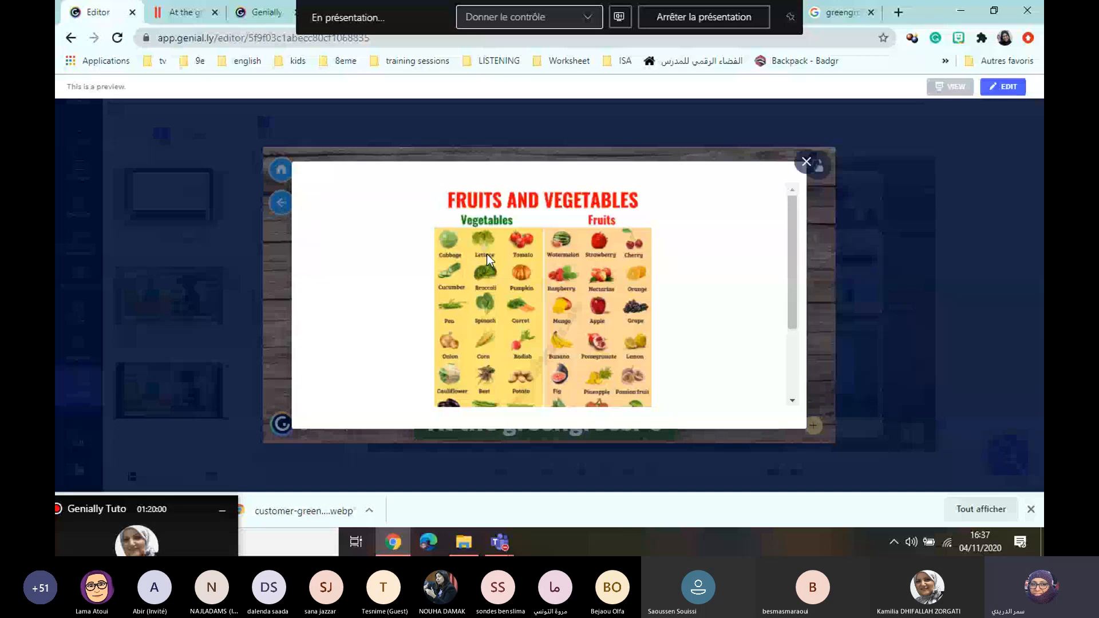
pyautogui.moveTo(792, 241); pyautogui.dragTo(800, 308)
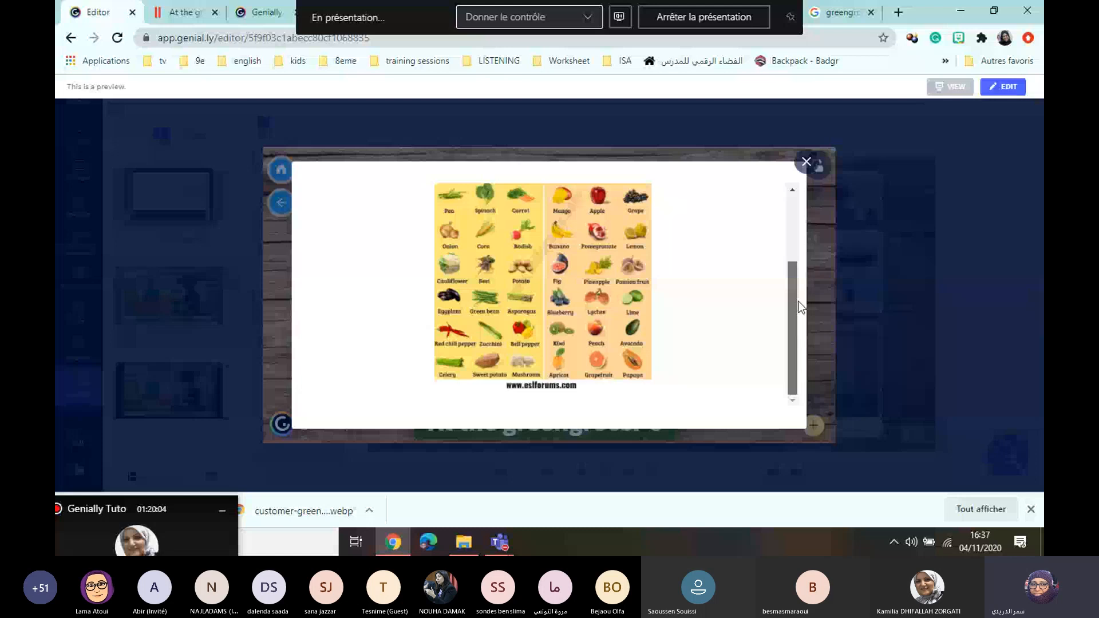
pyautogui.click(806, 161)
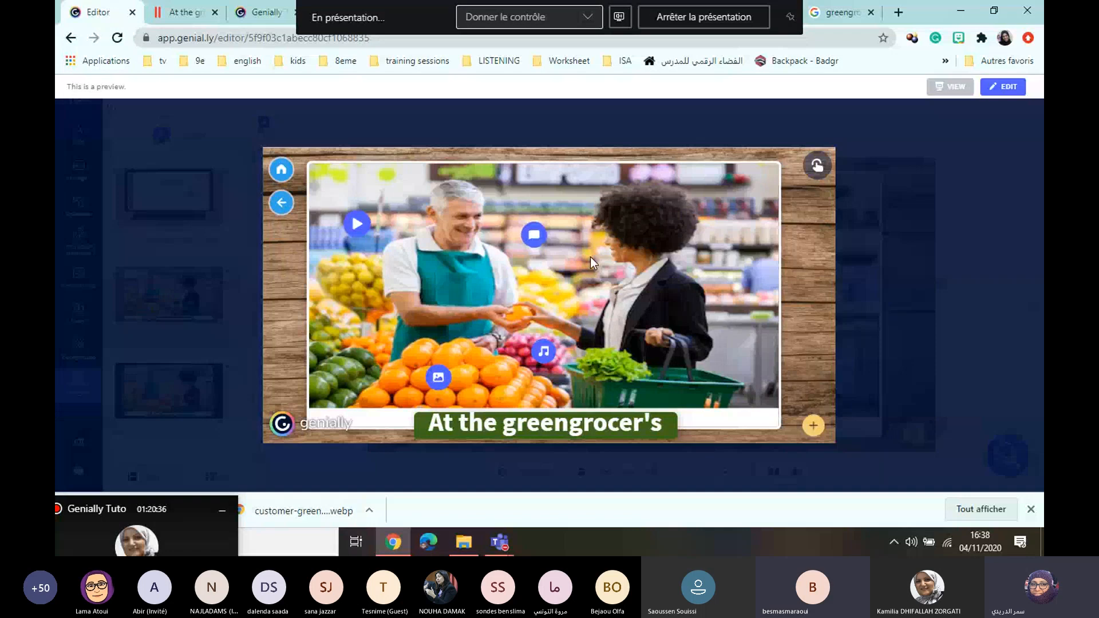
pyautogui.click(874, 268)
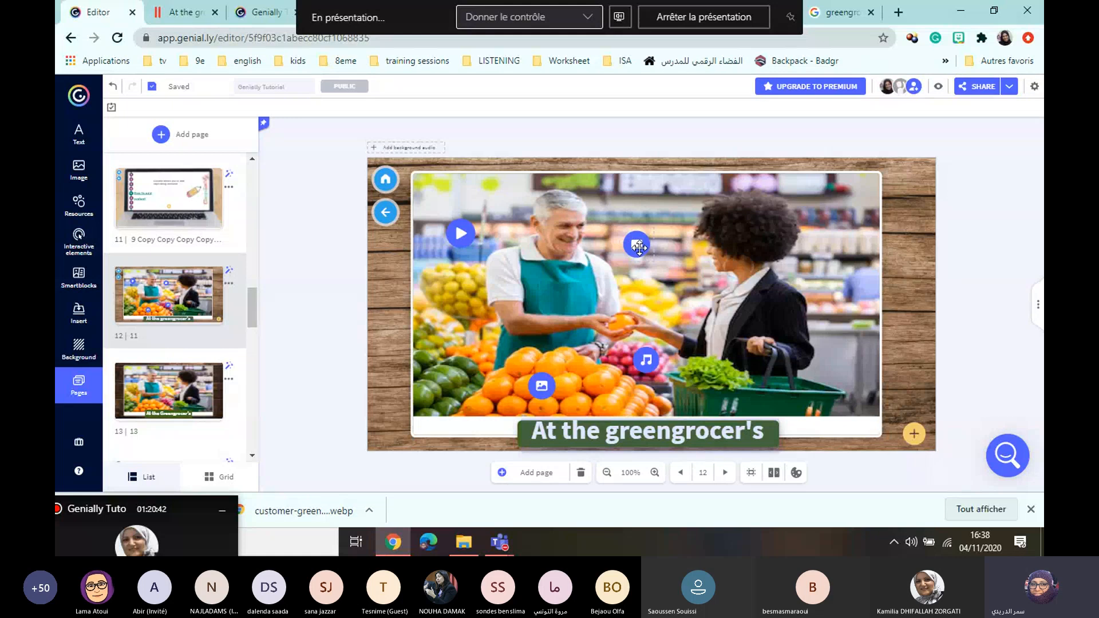
# - Add a blue speech bubble button to page 13 from the full set of interactive buttons, placing it between the two people
pyautogui.click(168, 395)
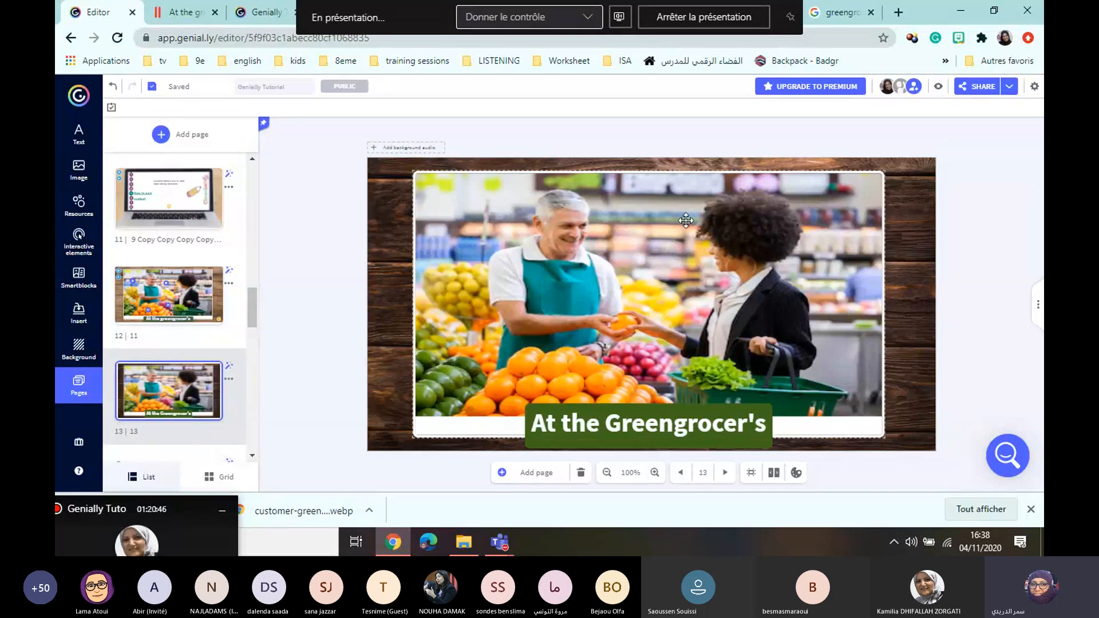
pyautogui.click(81, 252)
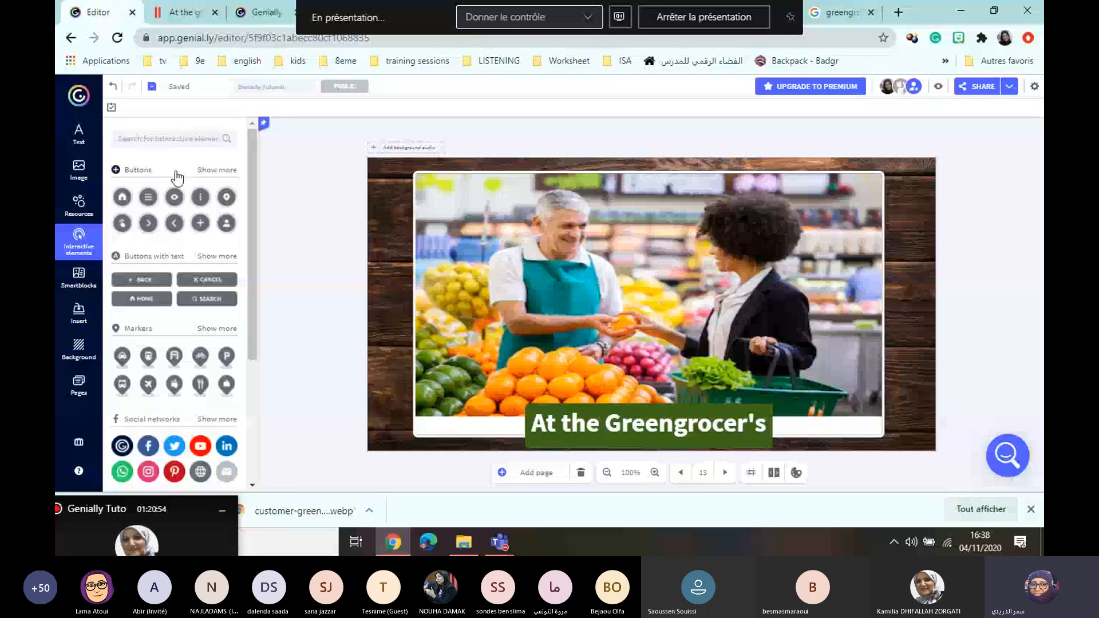
pyautogui.click(228, 170)
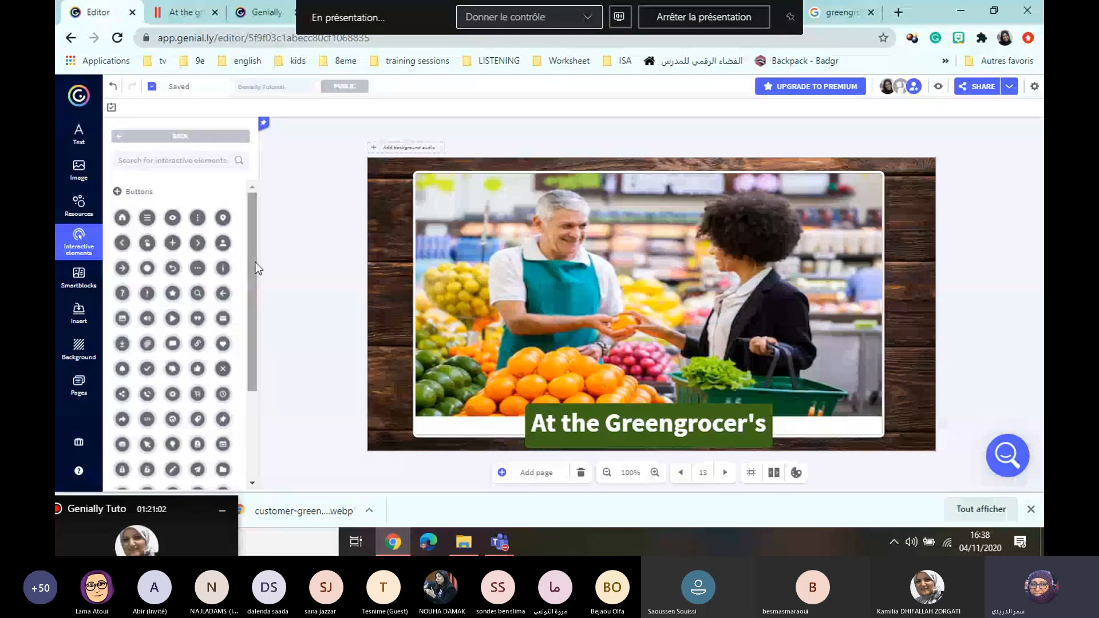
pyautogui.moveTo(252, 252); pyautogui.dragTo(249, 344)
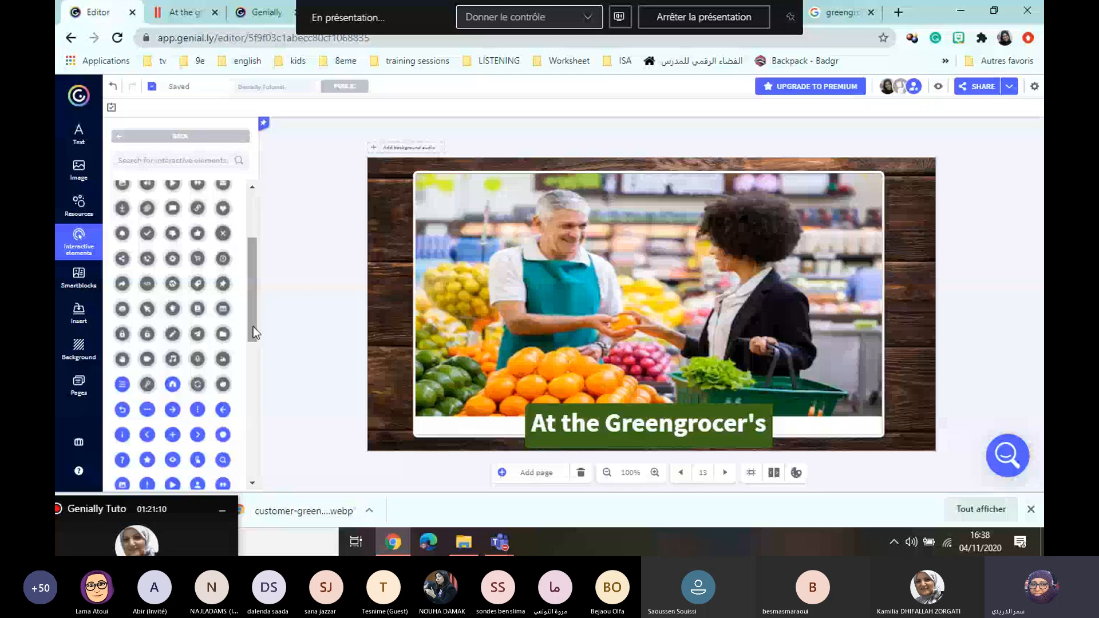
pyautogui.moveTo(253, 327); pyautogui.dragTo(256, 405)
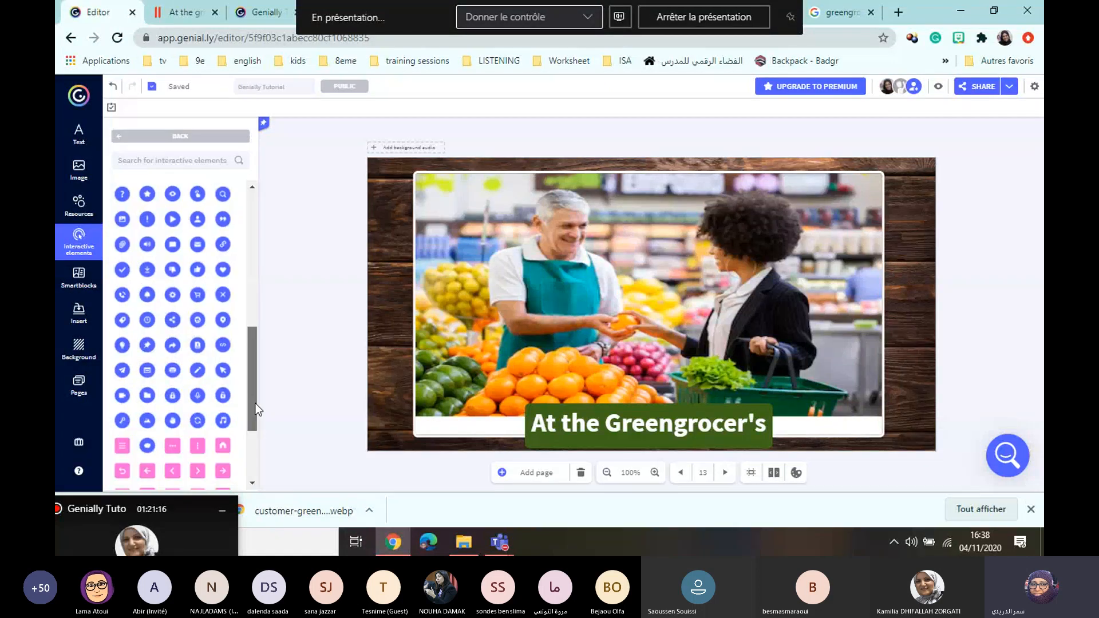
pyautogui.click(172, 244)
pyautogui.moveTo(652, 303); pyautogui.dragTo(648, 255)
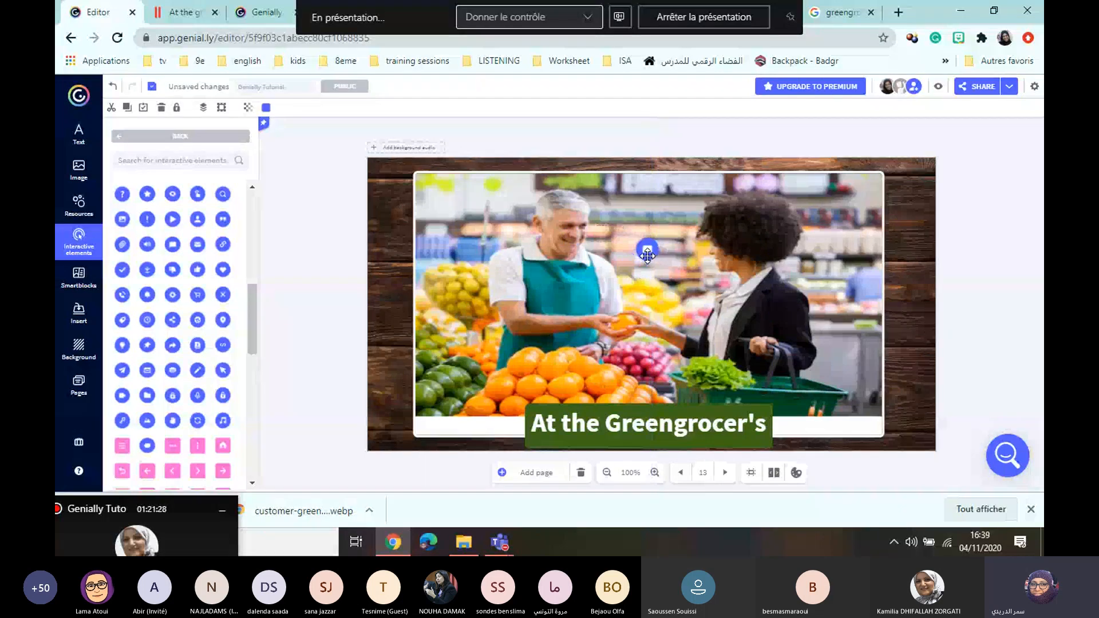
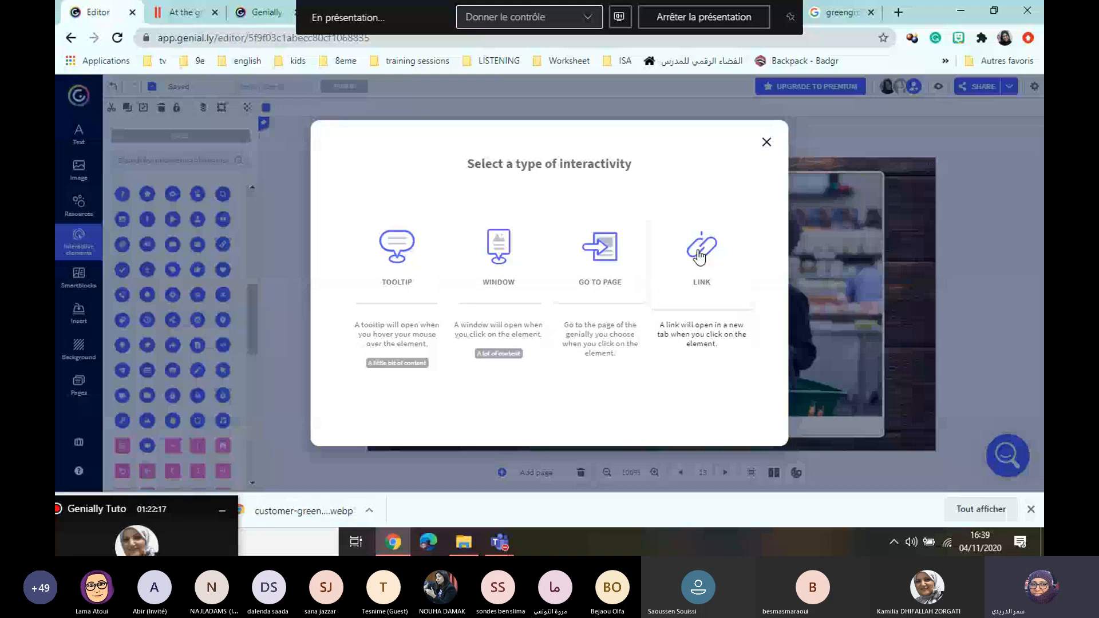
# - Link the speech bubble button to the copied Liveworksheets "At the greengrocer" address, opening in a new tab, and save the interactivity
pyautogui.click(699, 258)
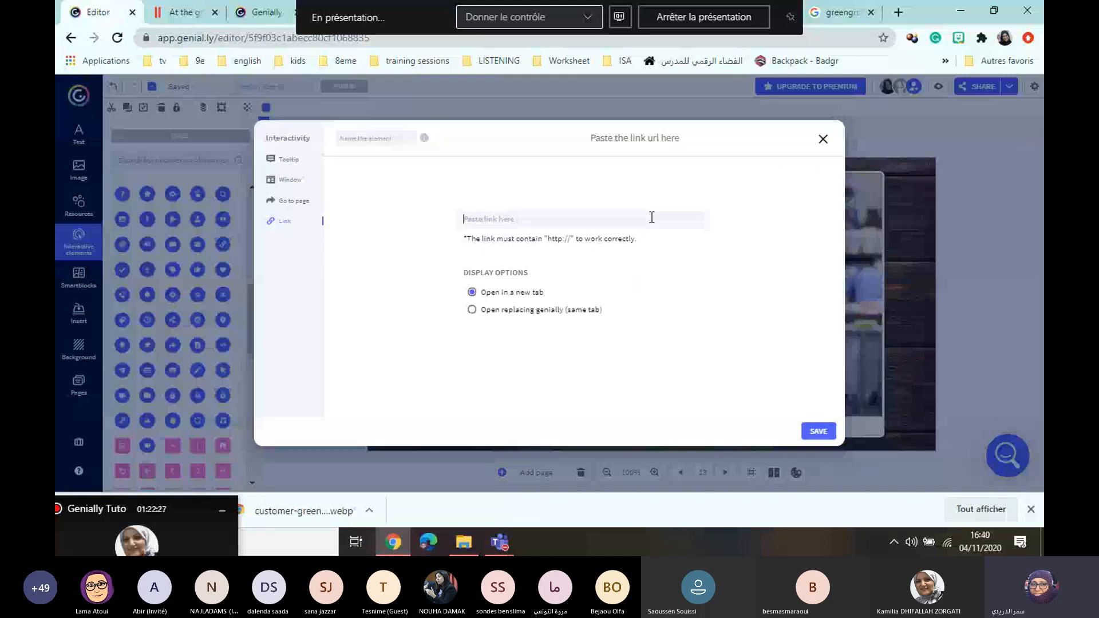
pyautogui.hotkey('ctrl', 'v')
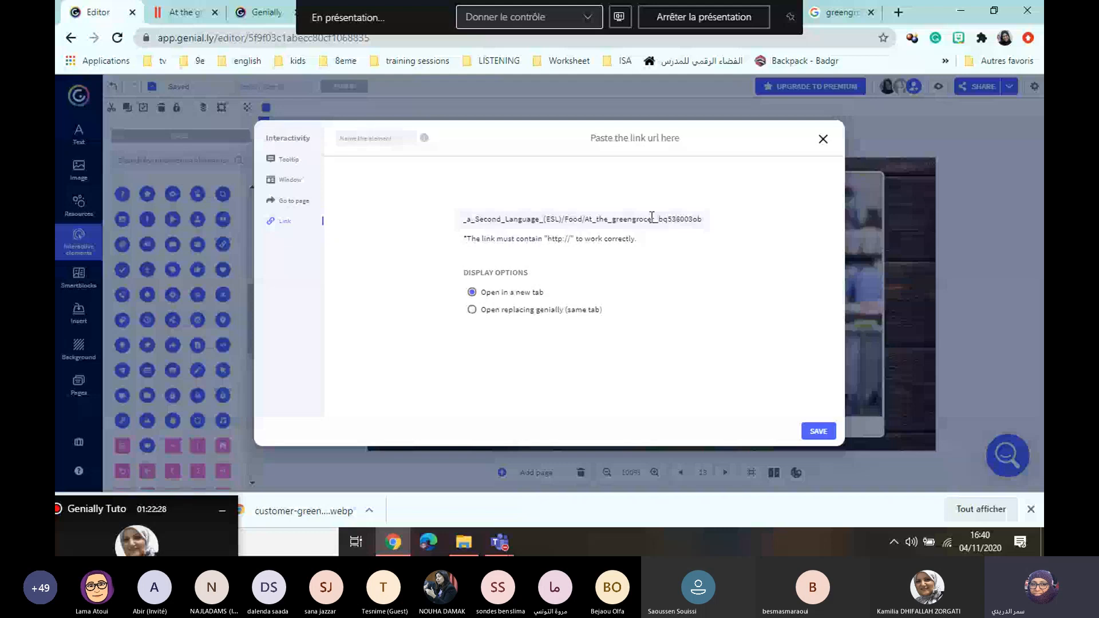
pyautogui.click(819, 435)
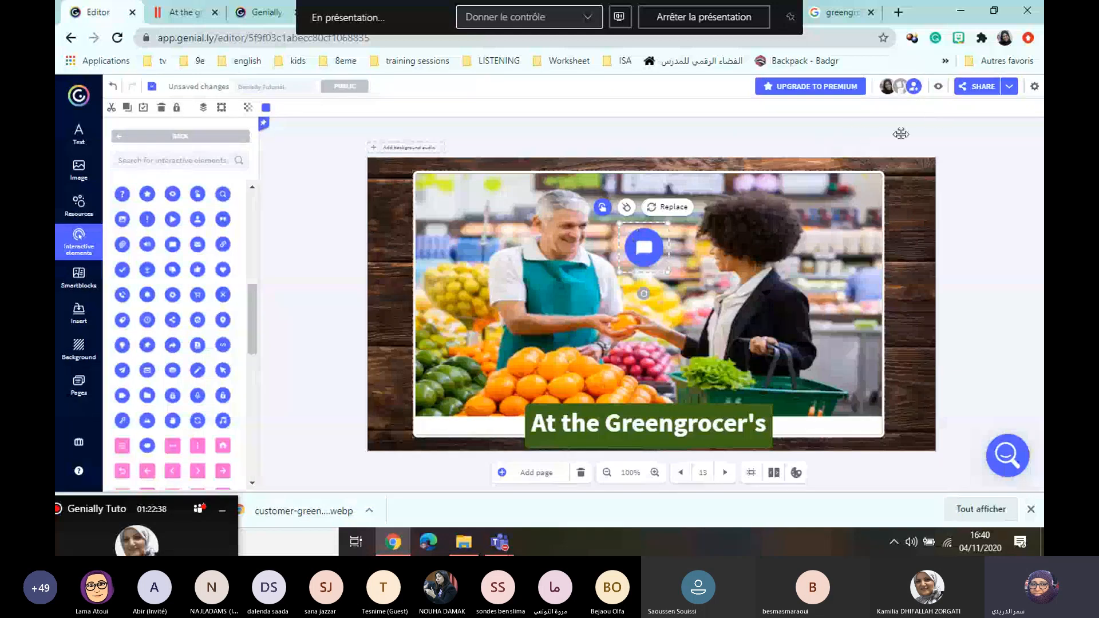
# - Preview page 13, test the speech bubble button's link to the Liveworksheets dialogue exercise, and return to the editor
pyautogui.click(938, 88)
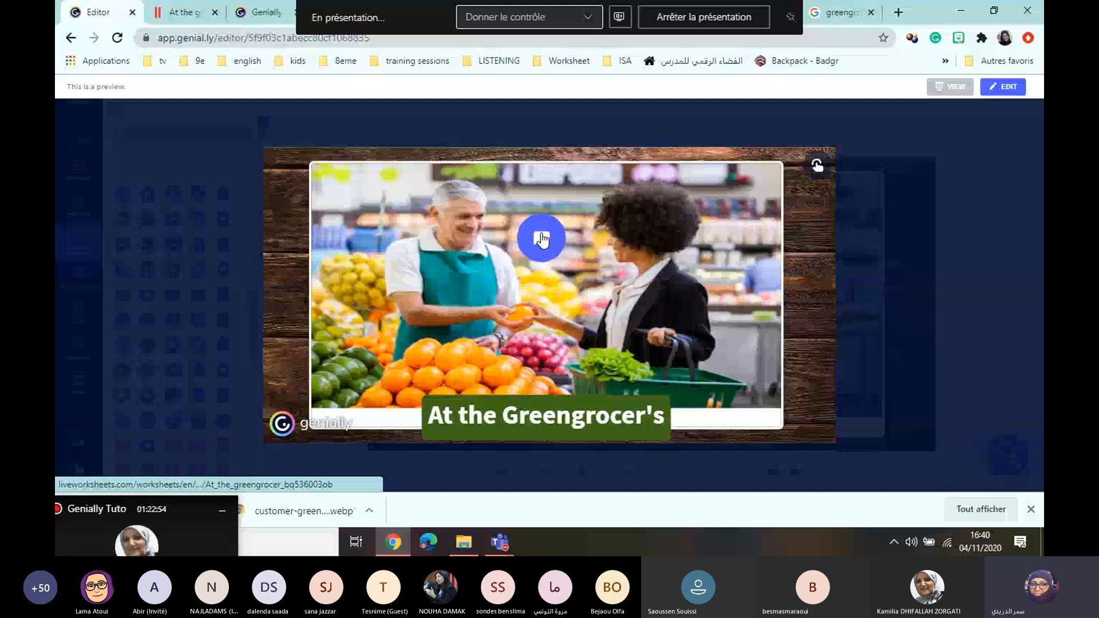
pyautogui.click(541, 235)
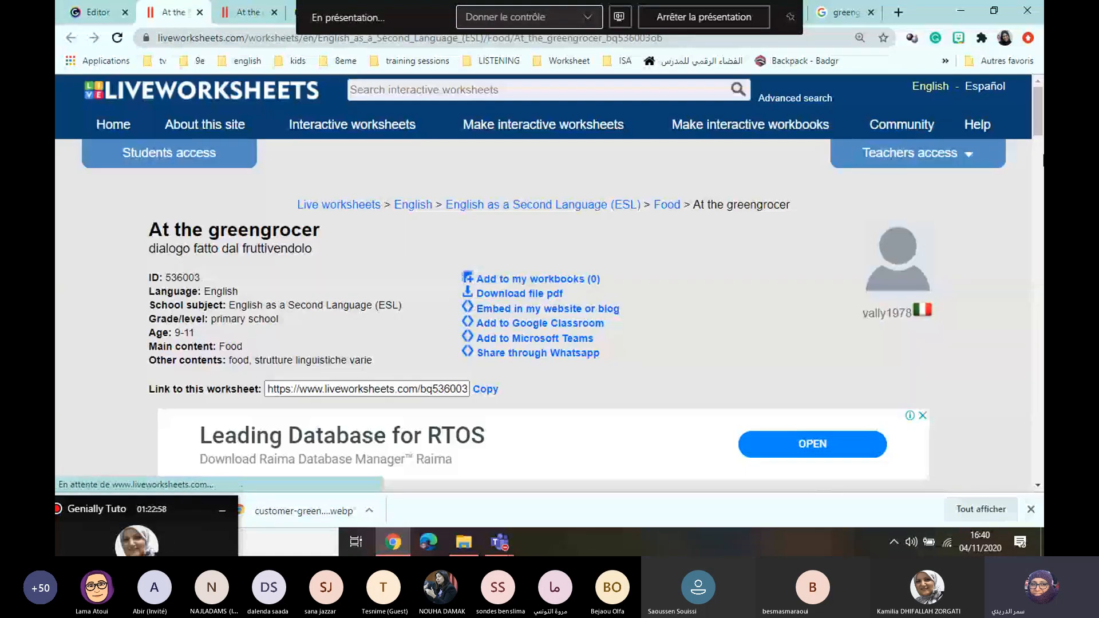
pyautogui.moveTo(1037, 118); pyautogui.dragTo(1042, 198)
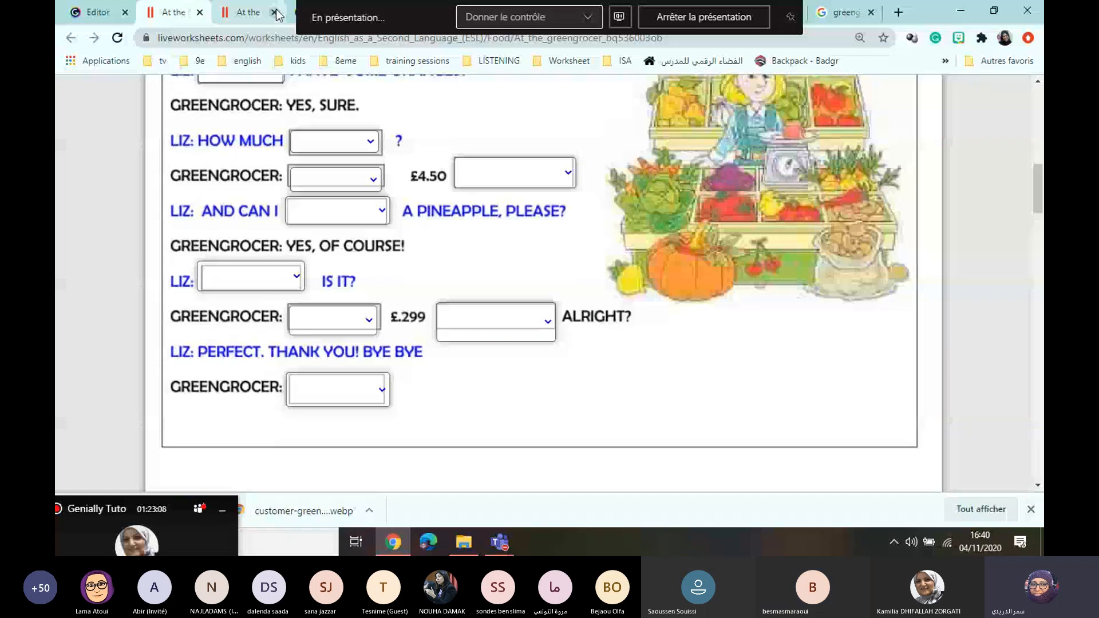
pyautogui.click(95, 12)
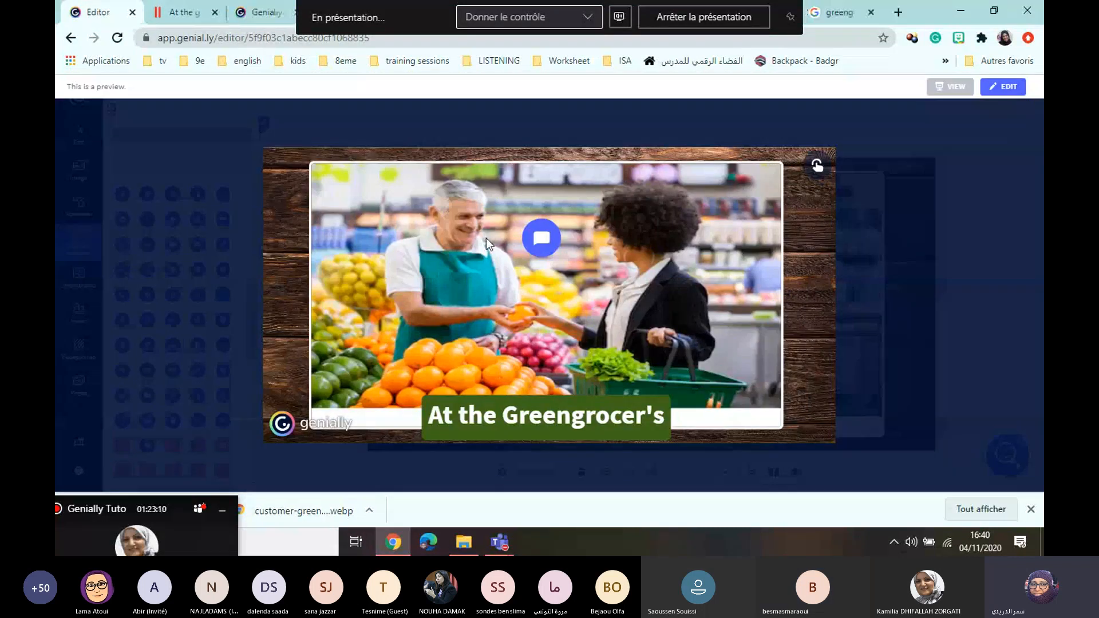
pyautogui.click(935, 267)
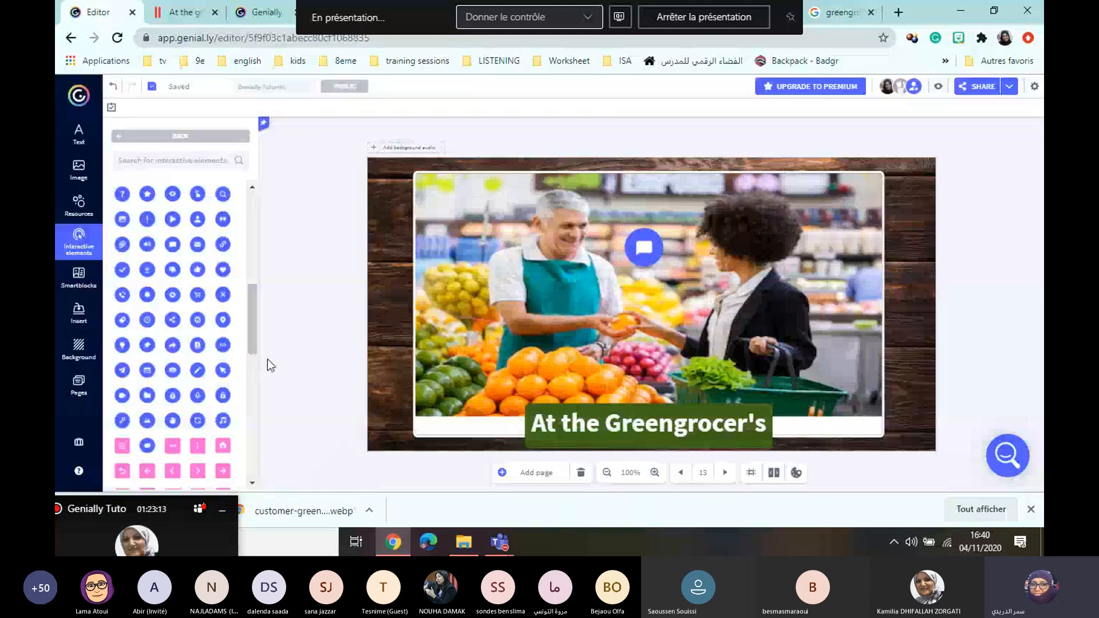
# - Copy the YouTube address from the play button's interactive window on page 12 and close the window without changes
pyautogui.click(79, 391)
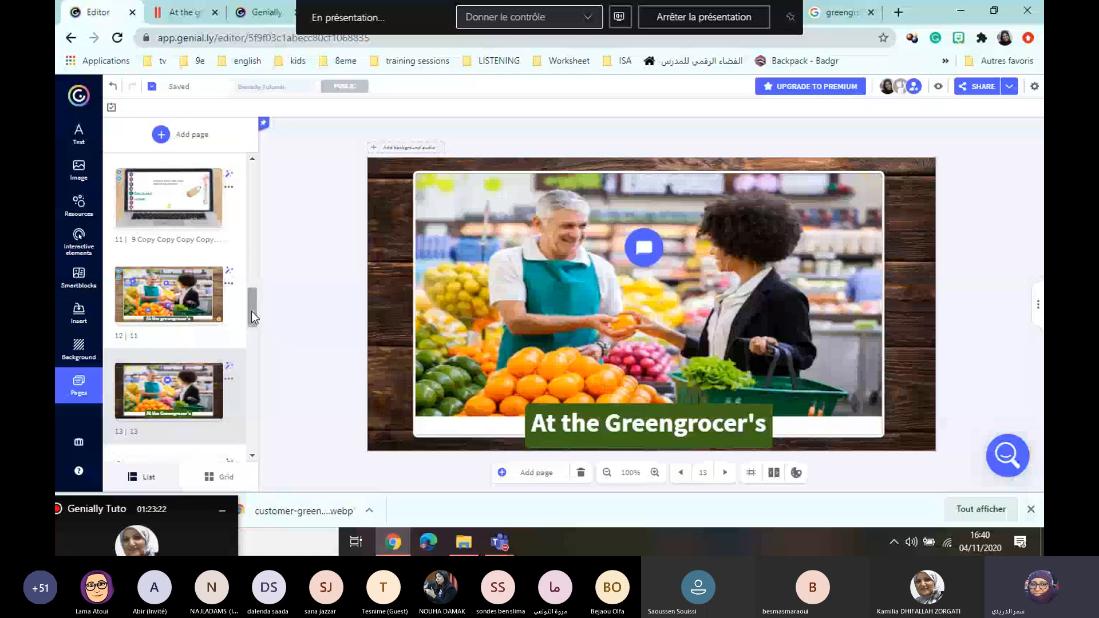
pyautogui.click(194, 318)
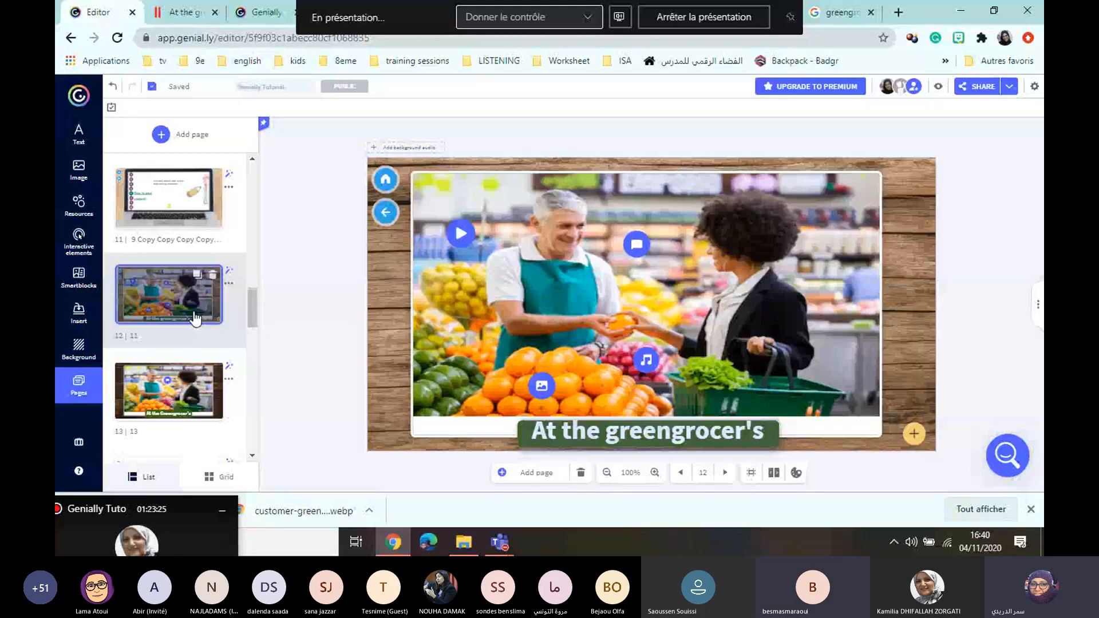
pyautogui.click(464, 243)
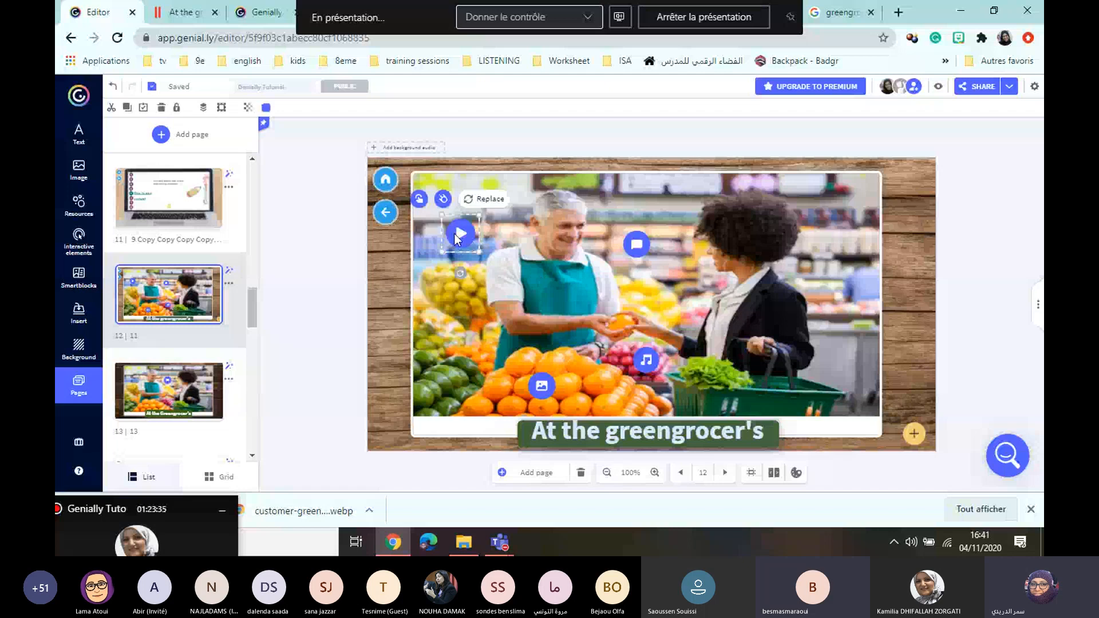
pyautogui.click(419, 200)
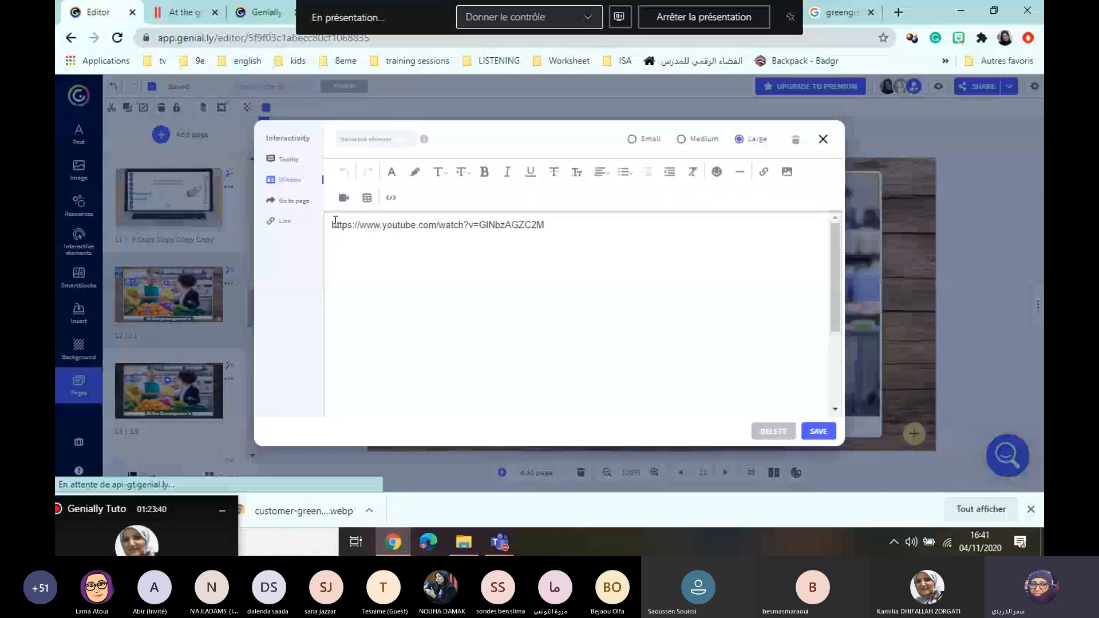
pyautogui.moveTo(331, 223); pyautogui.dragTo(626, 223)
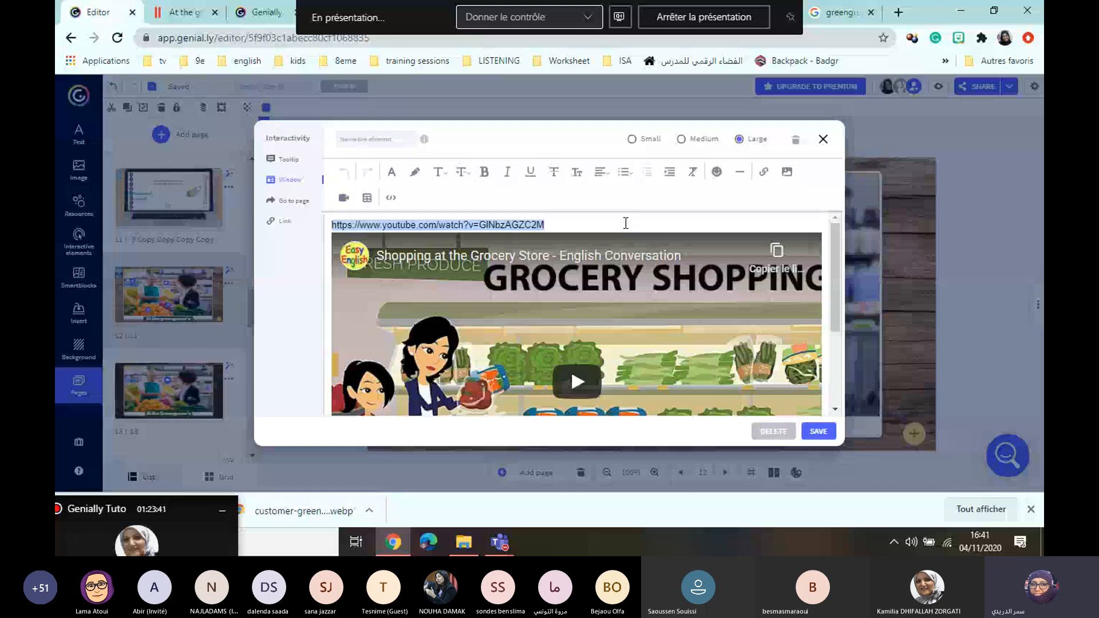
pyautogui.click(823, 141)
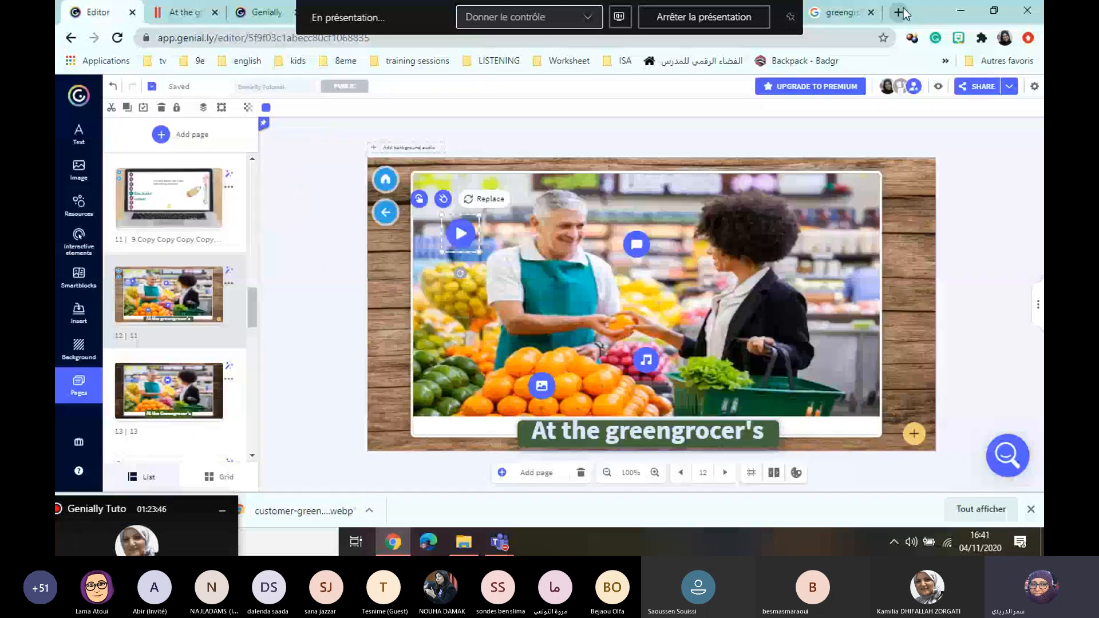
# - Open youtube.com/watch?v=GINbzAGZC2M in a new browser tab, skip the ad, pause the grocery store video and copy its address
pyautogui.click(898, 12)
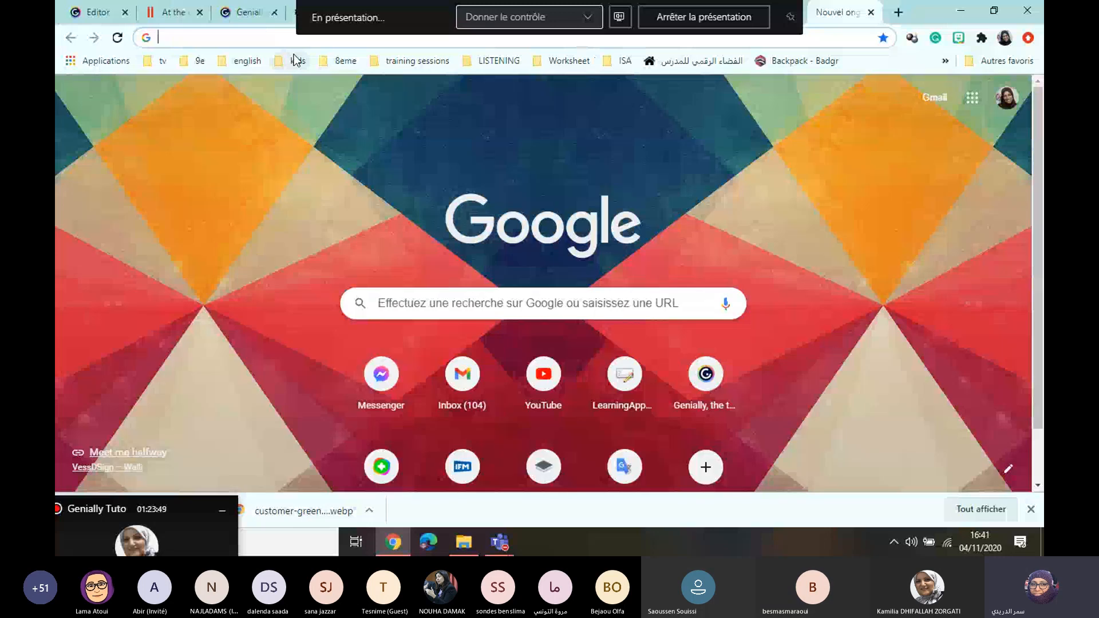
pyautogui.write('youtube.com/watch?v=GINbzAGZC2M')
pyautogui.press('Return')
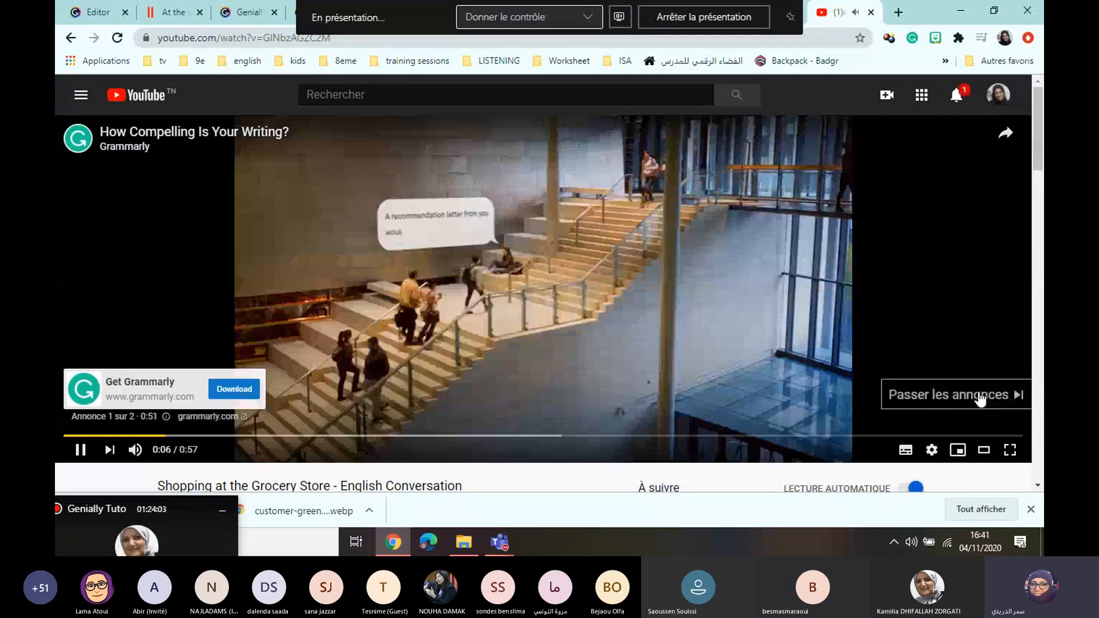
pyautogui.click(980, 398)
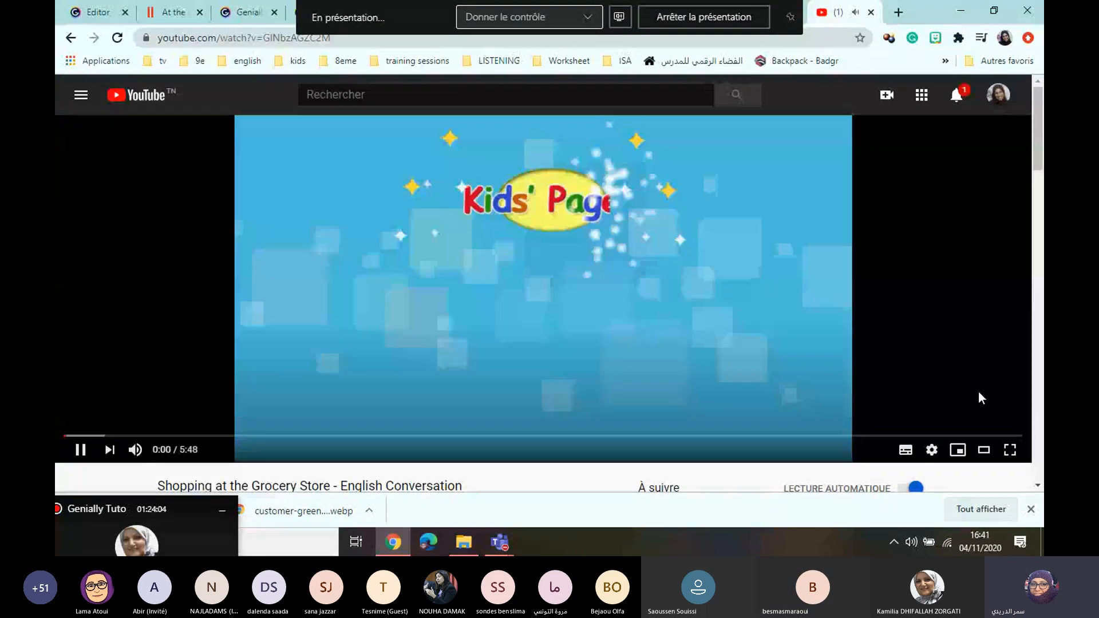
pyautogui.click(81, 450)
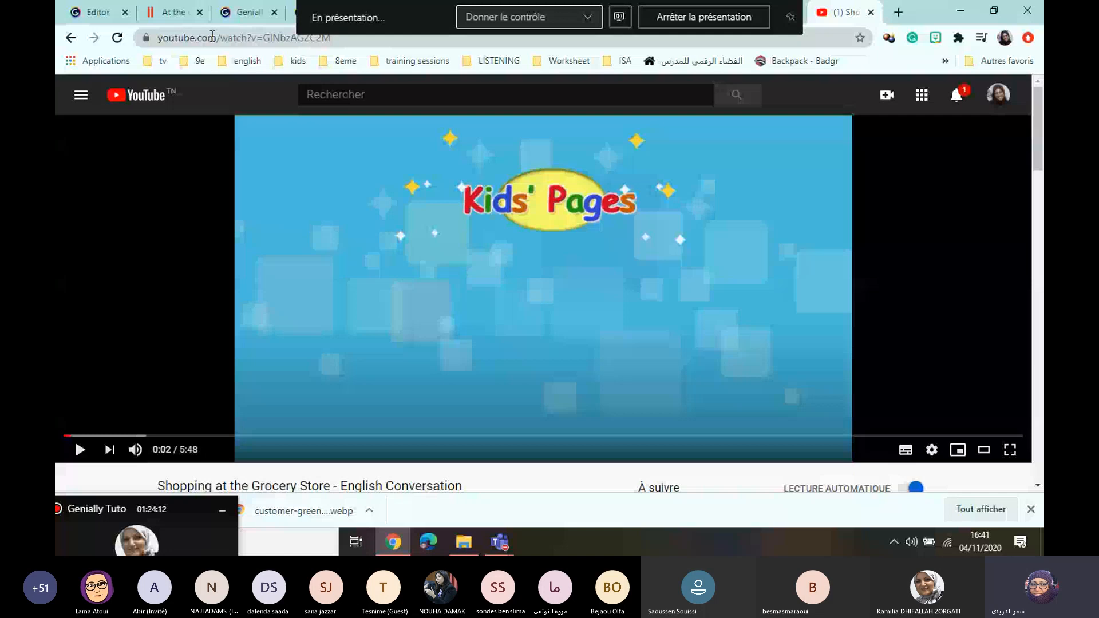
pyautogui.click(233, 39)
pyautogui.hotkey('ctrl', 'c')
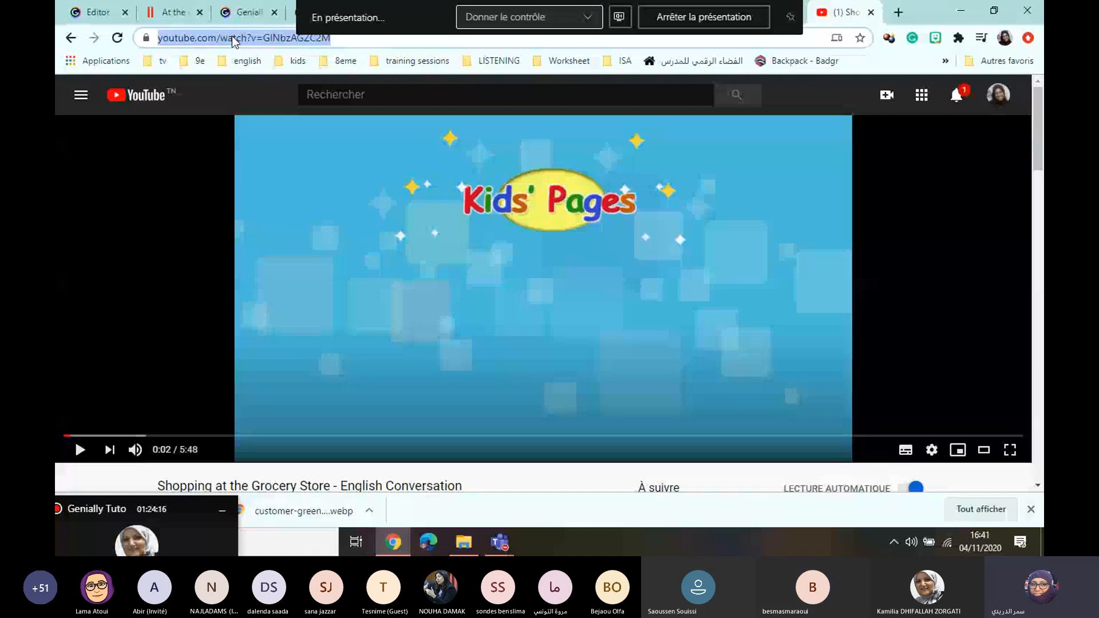
# - Back in the Genially editor, add a blue play button to page 13 beside the greengrocer's head and enlarge it to match the speech bubble
pyautogui.click(128, 5)
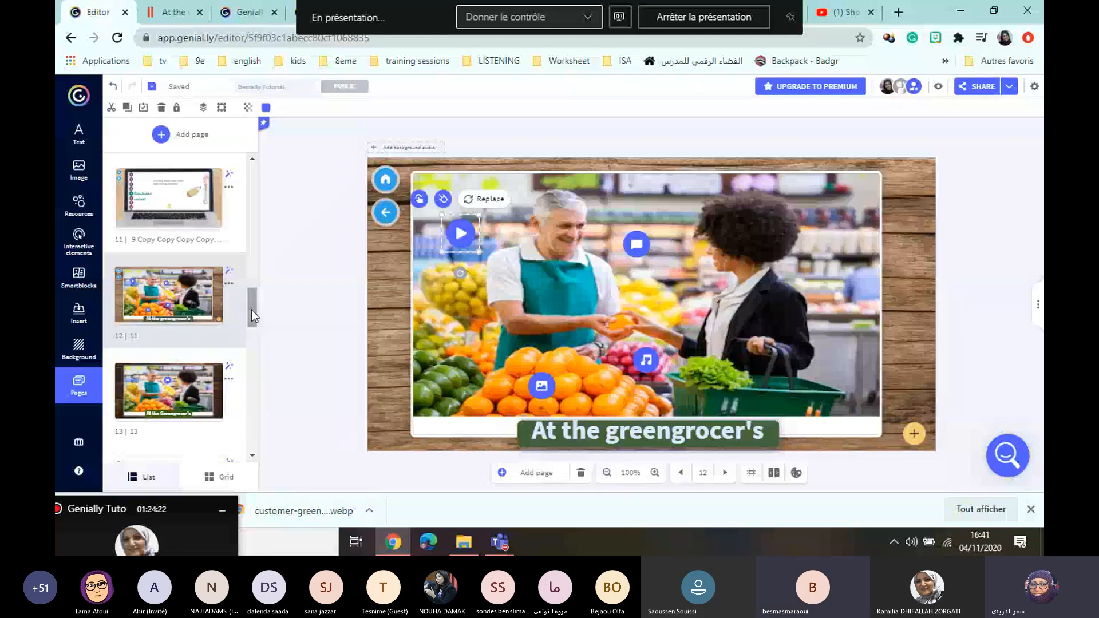
pyautogui.click(188, 393)
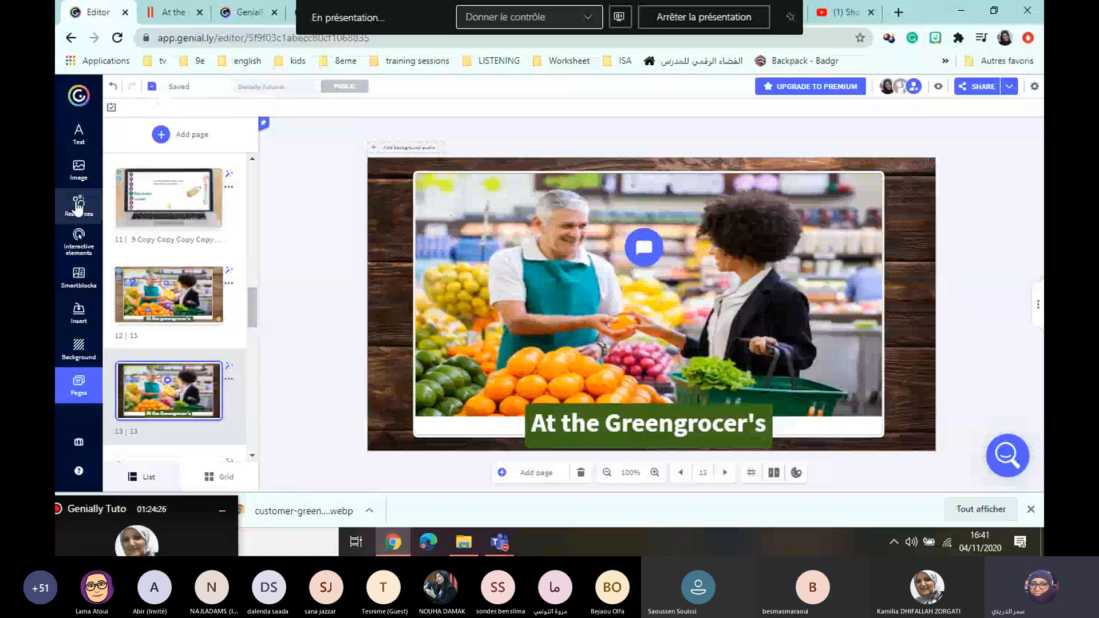
pyautogui.click(77, 239)
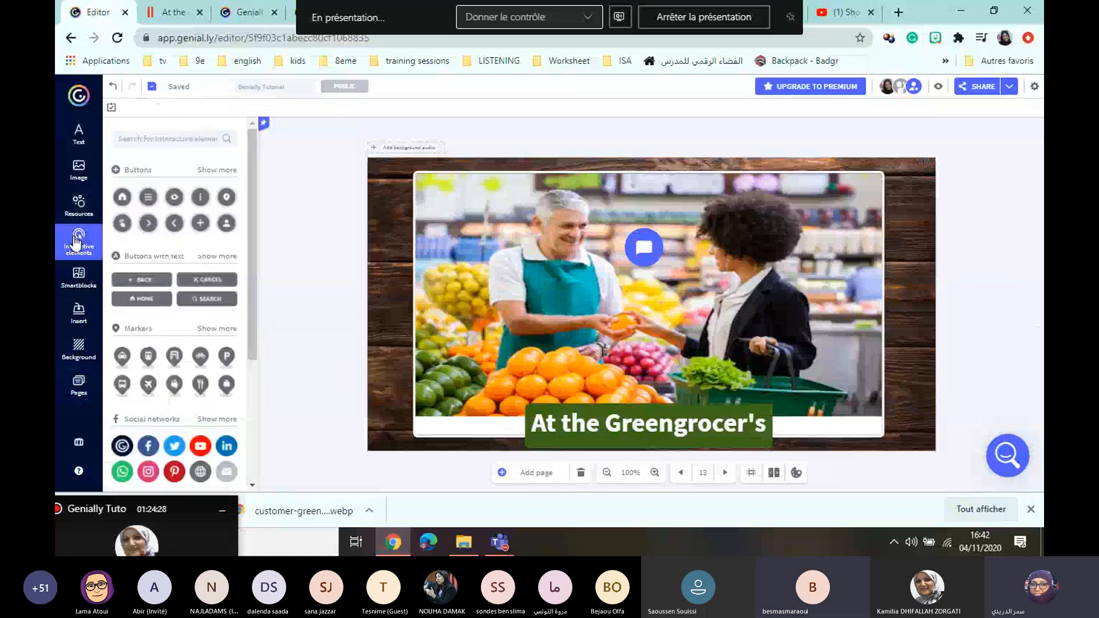
pyautogui.click(223, 170)
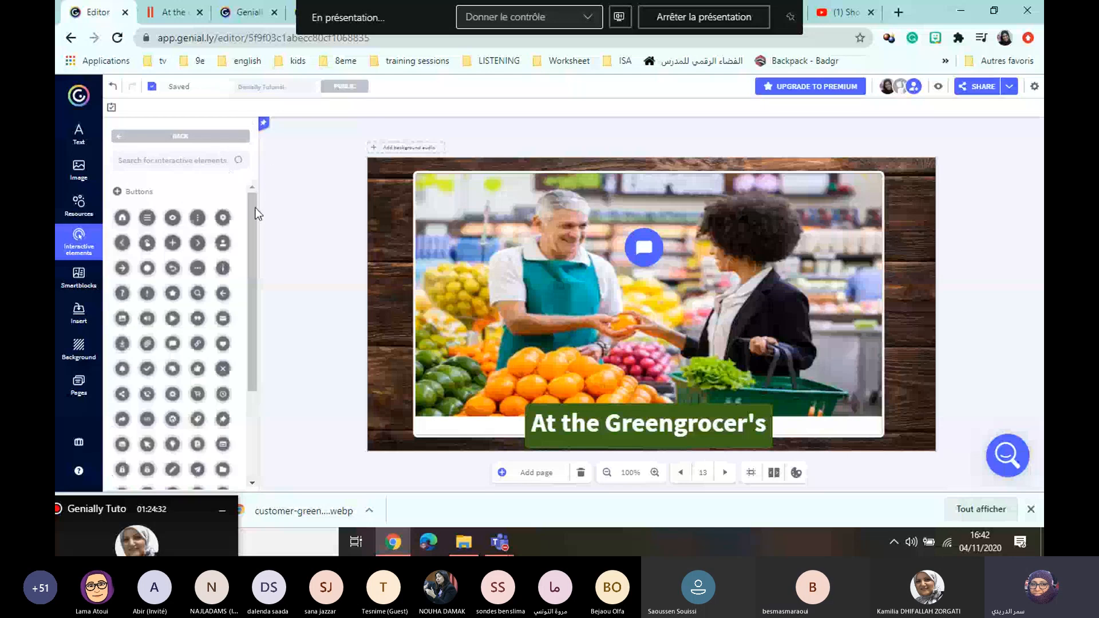
pyautogui.moveTo(255, 208); pyautogui.dragTo(242, 290)
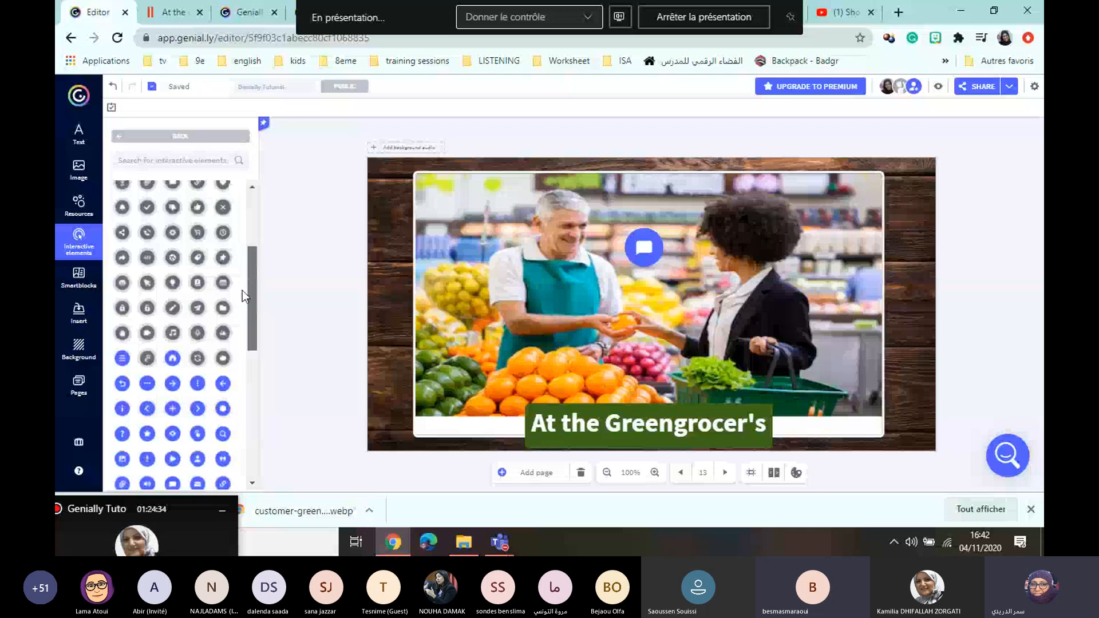
pyautogui.scroll(-2, 154, 361)
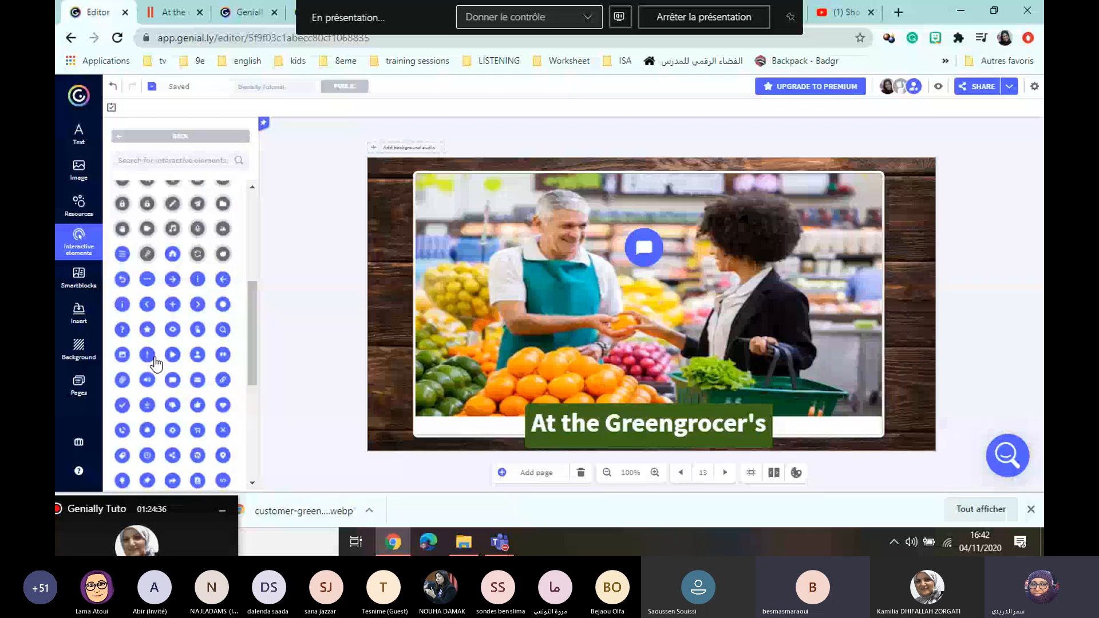
pyautogui.moveTo(172, 355); pyautogui.dragTo(797, 213)
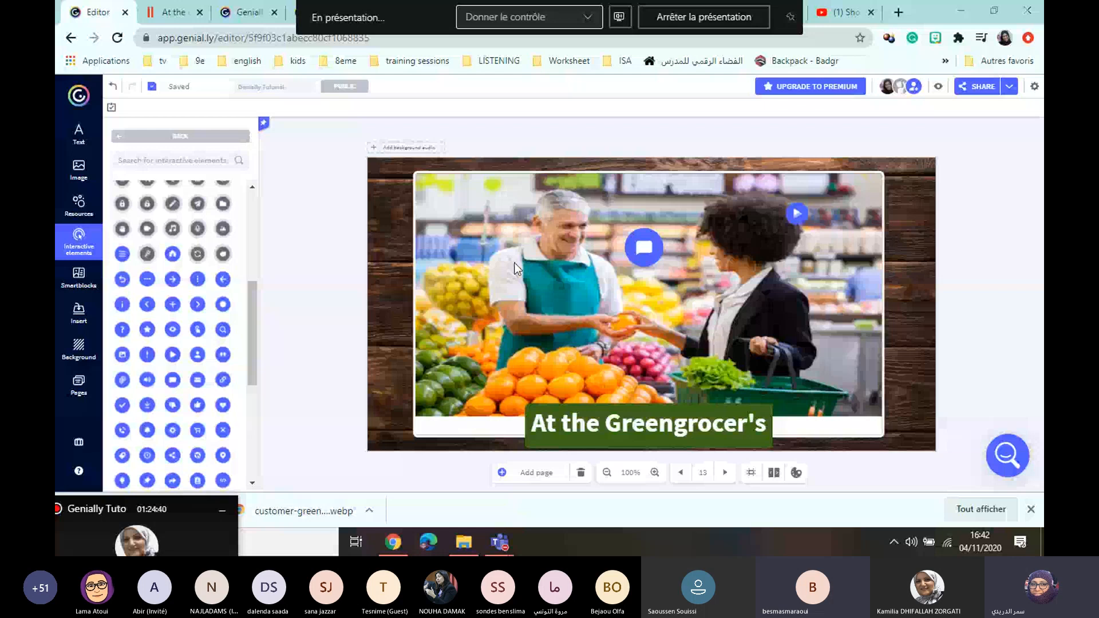
pyautogui.click(797, 214)
pyautogui.moveTo(797, 214); pyautogui.dragTo(458, 232)
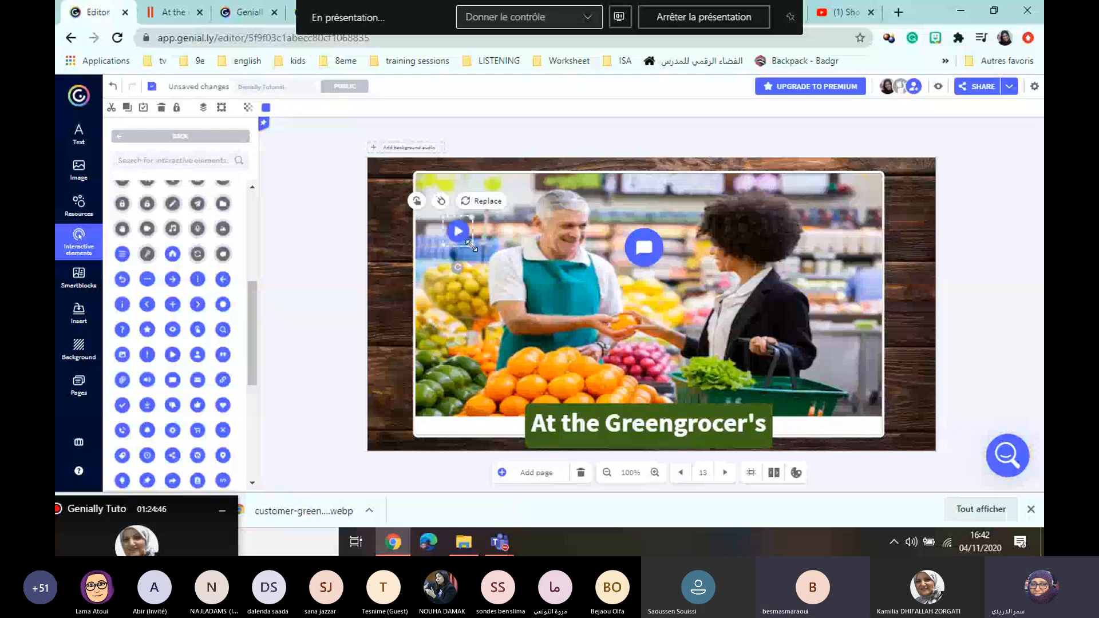
pyautogui.moveTo(472, 247); pyautogui.dragTo(490, 262)
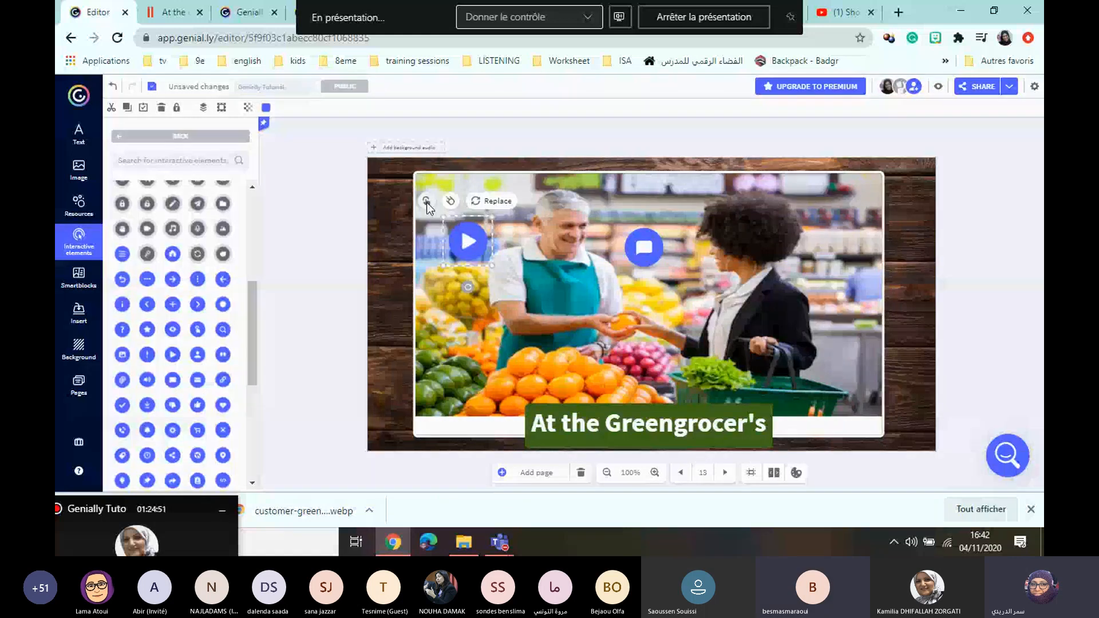
pyautogui.click(426, 201)
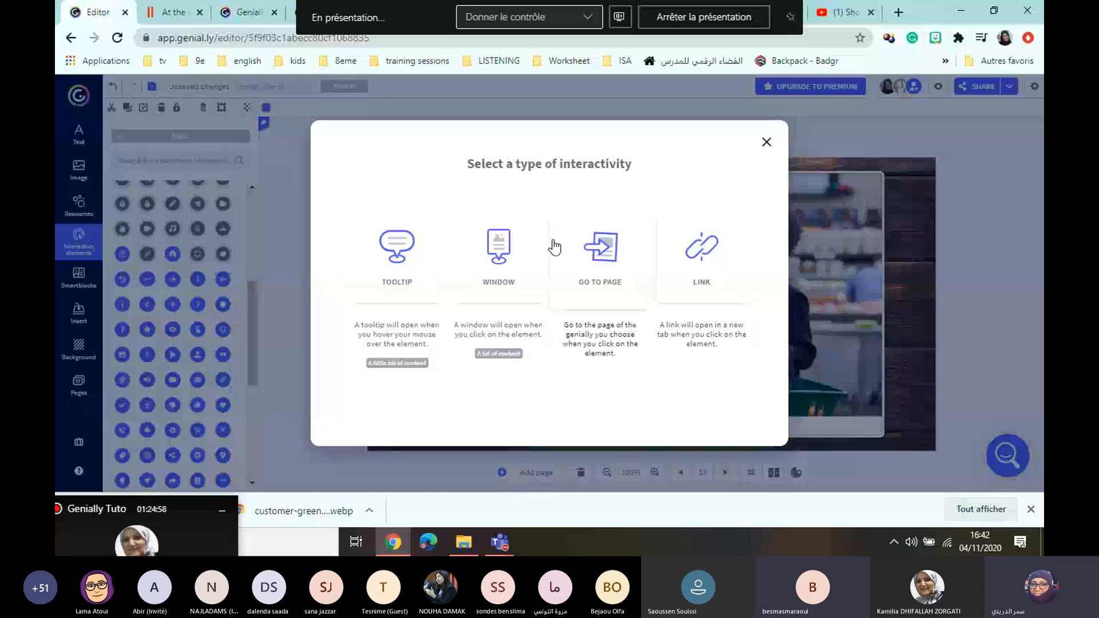
pyautogui.click(512, 236)
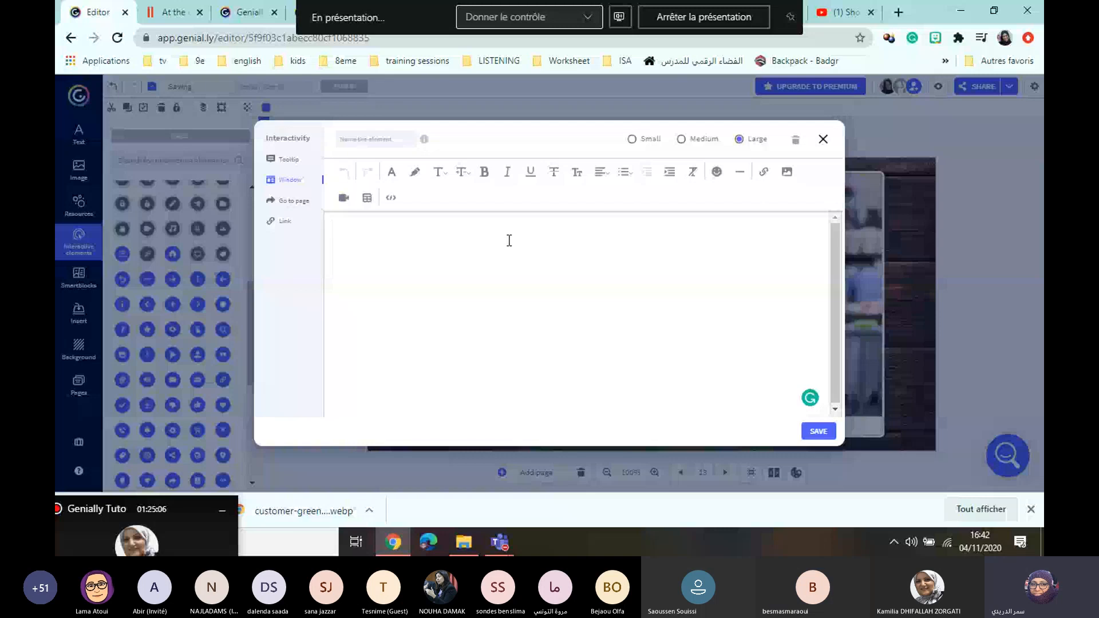
pyautogui.hotkey('ctrl', 'v')
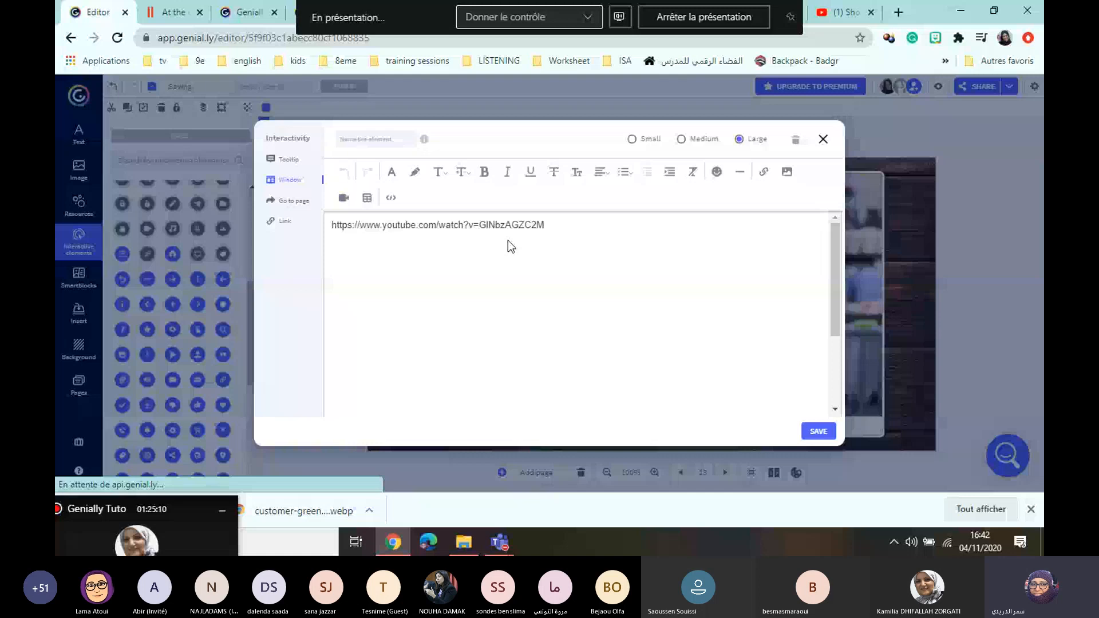
pyautogui.click(819, 432)
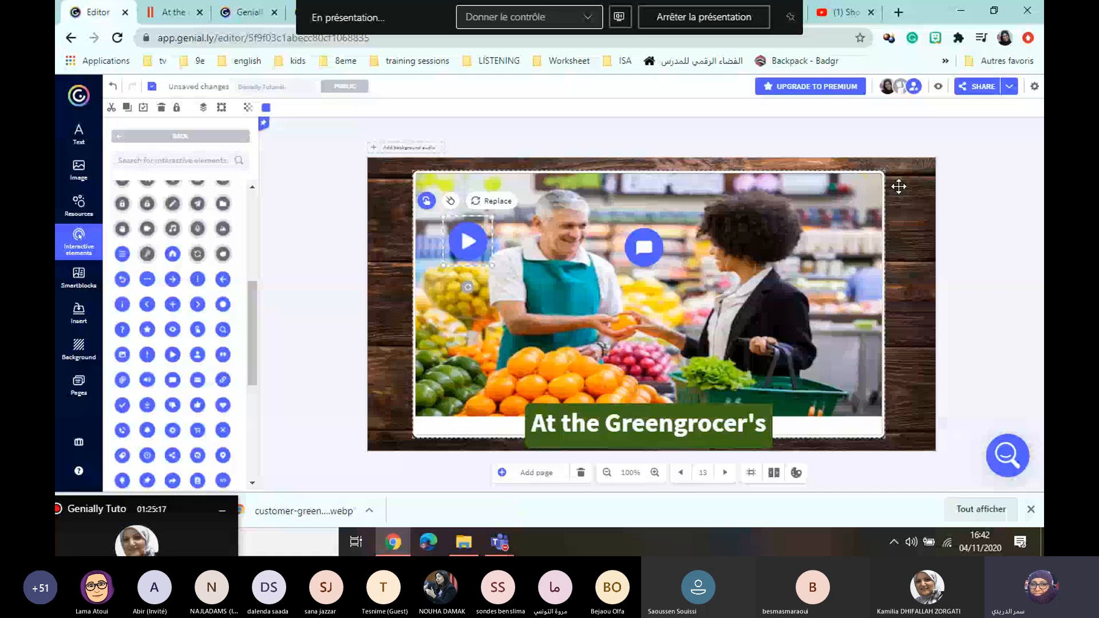
# - Preview page 13, test the play button by starting the grocery shopping video in its window, and return to the editor
pyautogui.click(938, 89)
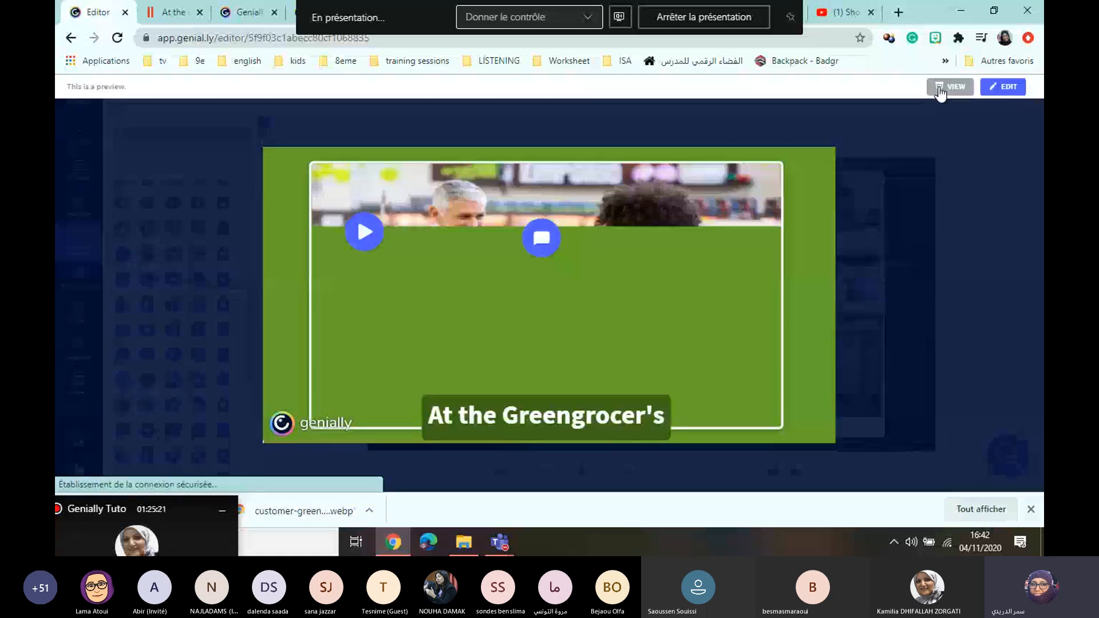
pyautogui.click(818, 166)
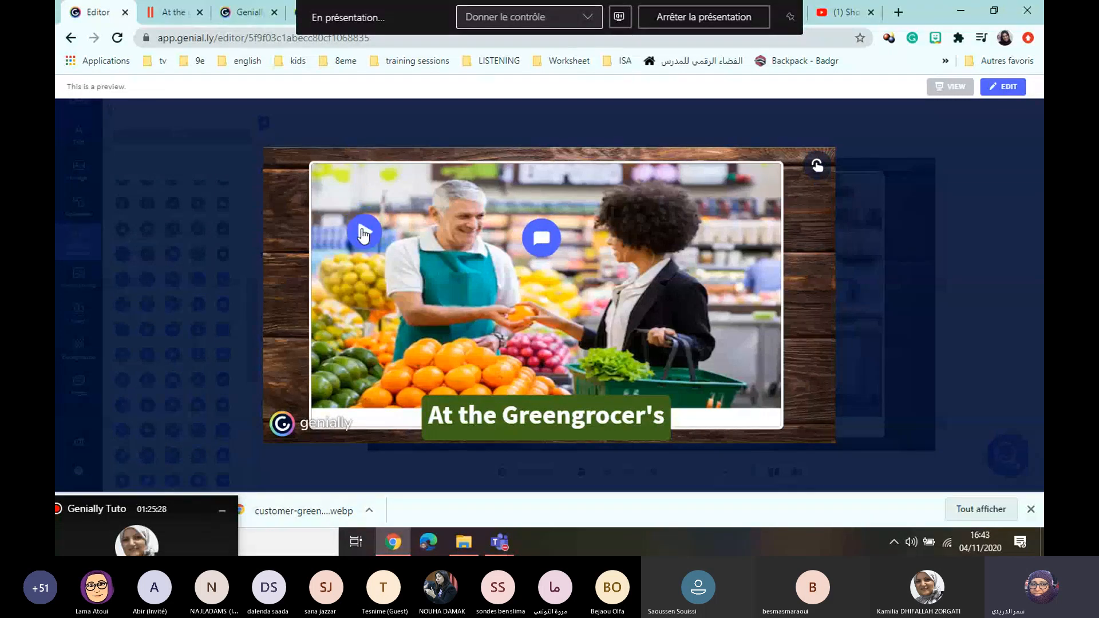
pyautogui.click(363, 233)
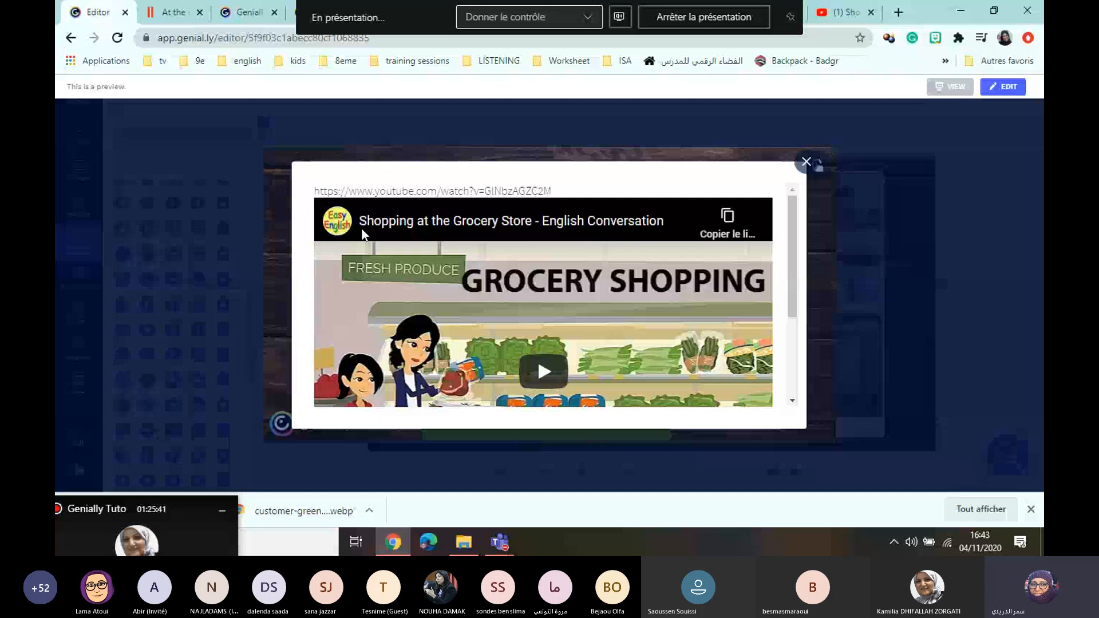
pyautogui.scroll(-1, 792, 281)
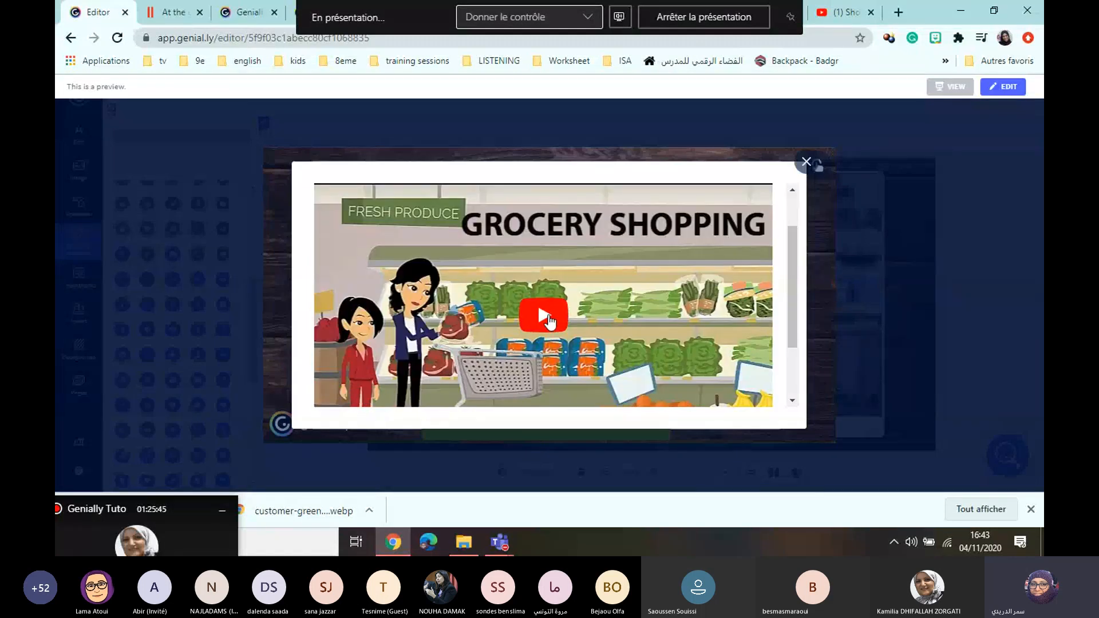
pyautogui.click(524, 302)
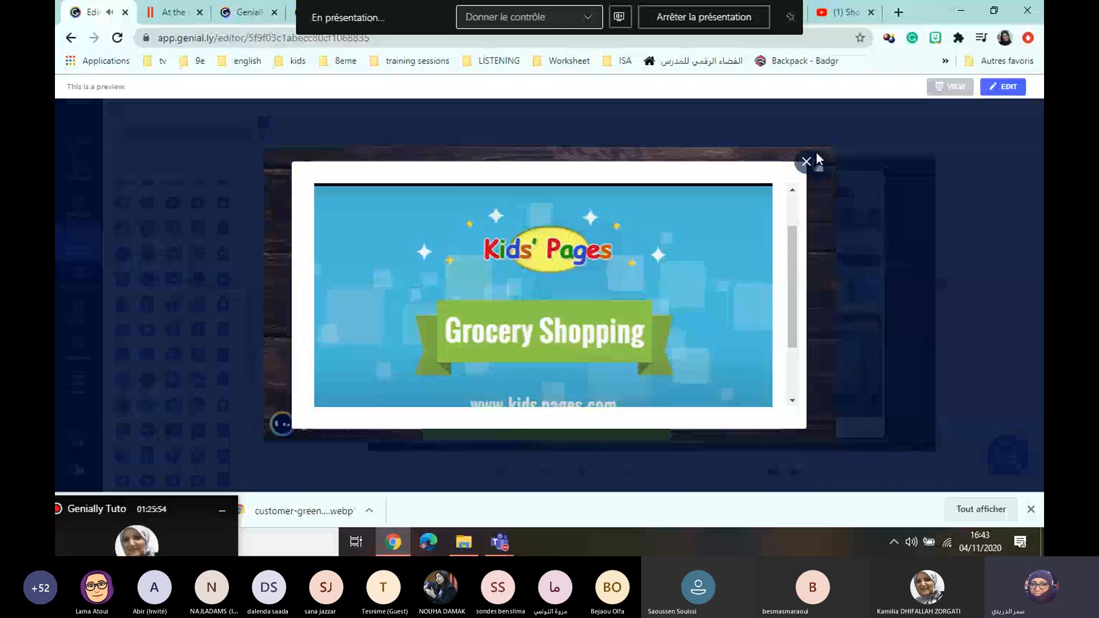
pyautogui.click(815, 154)
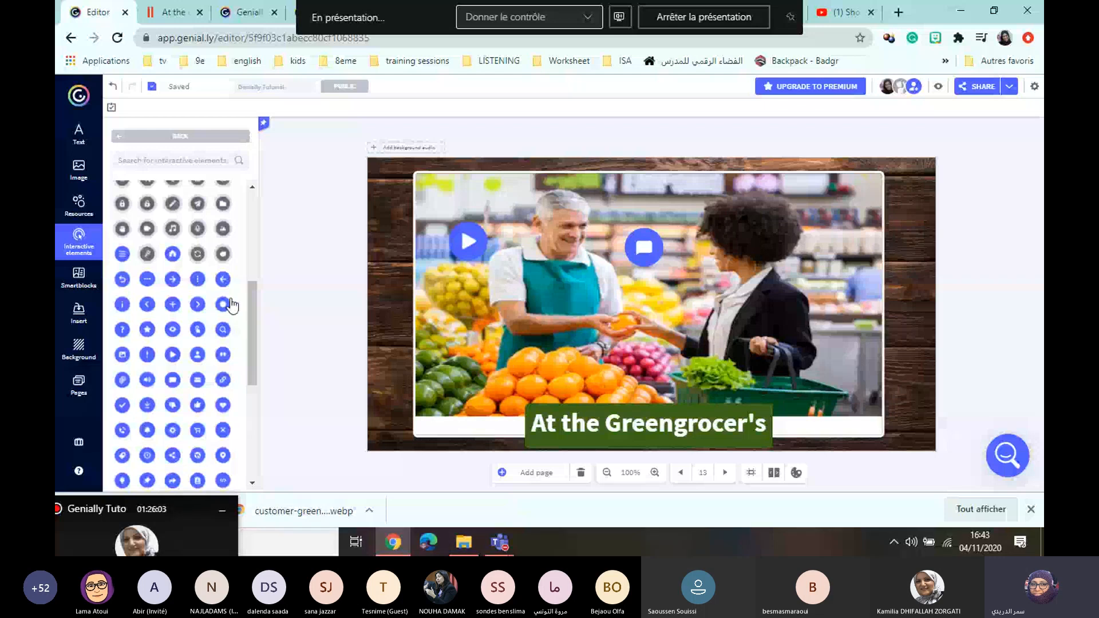
# - Add a blue music note button to page 13, place it below the speech bubble button over the produce, and enlarge it
pyautogui.moveTo(252, 344); pyautogui.dragTo(254, 385)
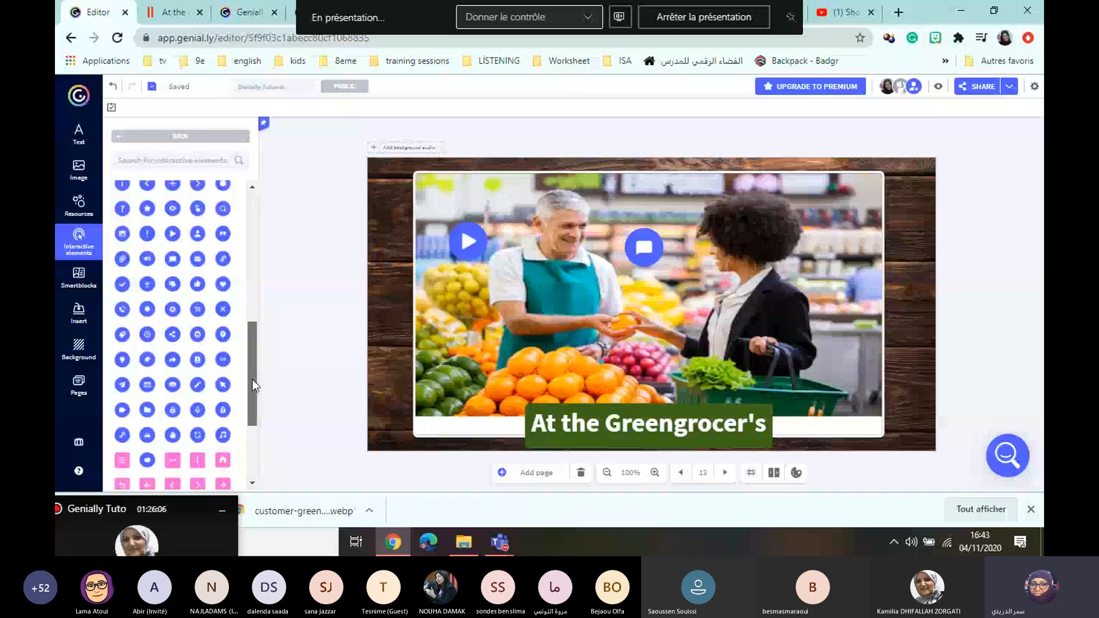
pyautogui.scroll(-1, 224, 433)
pyautogui.click(223, 428)
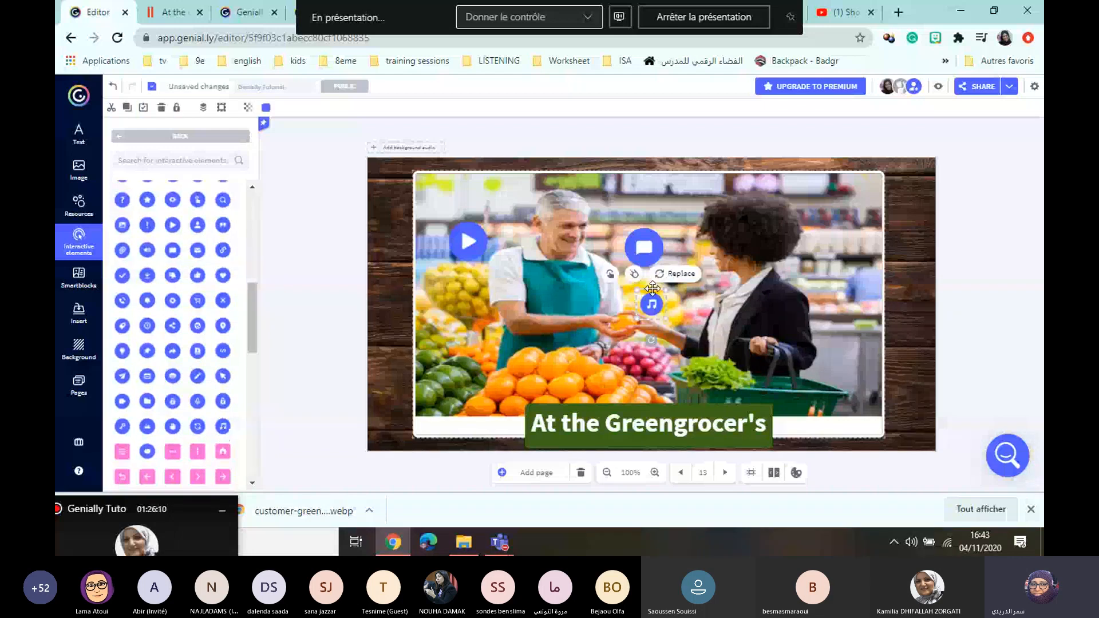
pyautogui.moveTo(657, 312); pyautogui.dragTo(660, 314)
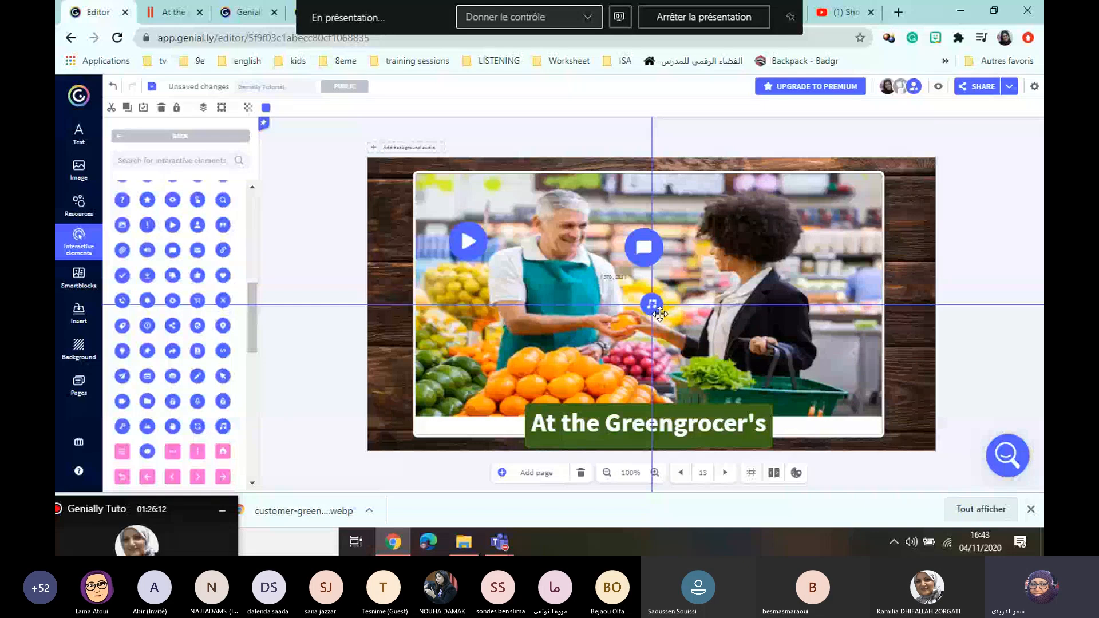
pyautogui.moveTo(660, 314); pyautogui.dragTo(658, 367)
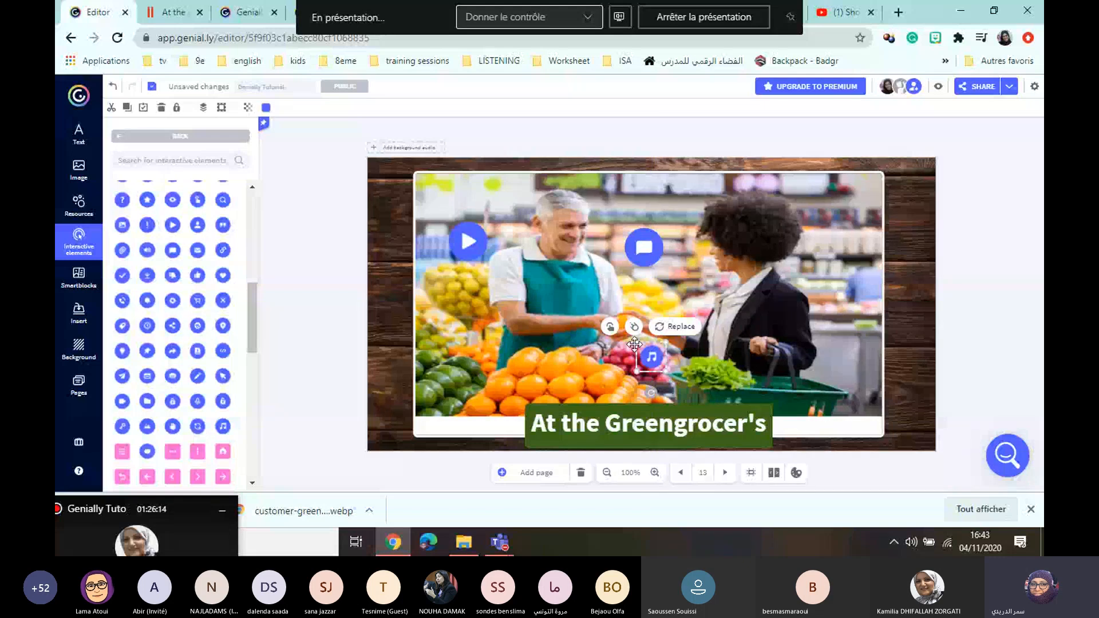
pyautogui.moveTo(634, 344); pyautogui.dragTo(629, 339)
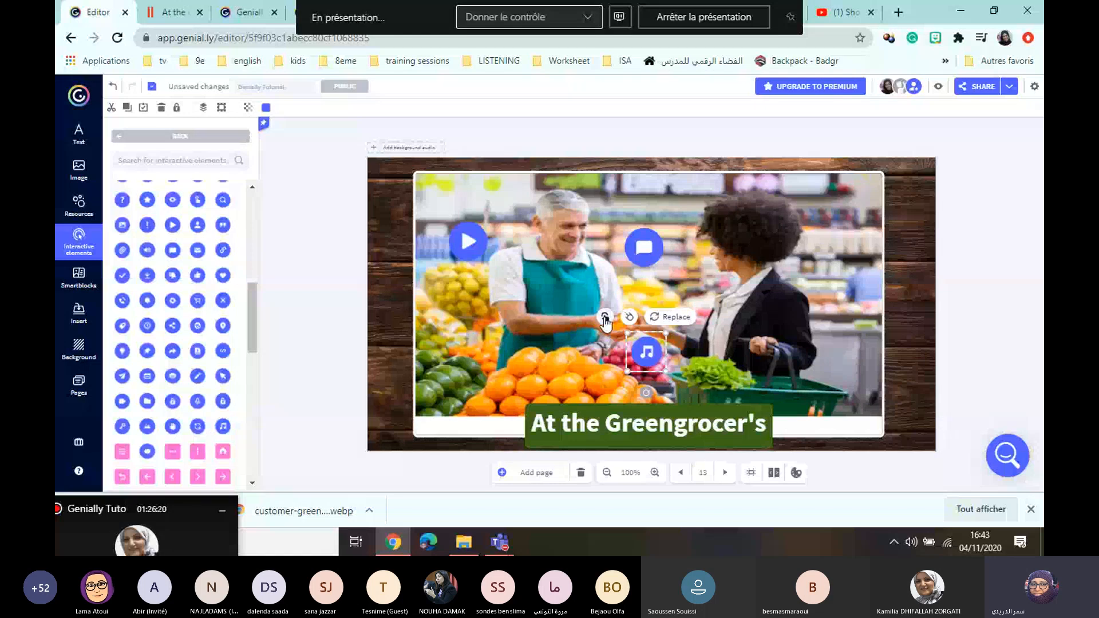
# - Assign a window interactivity to the music note button, opening its empty content editor
pyautogui.click(604, 317)
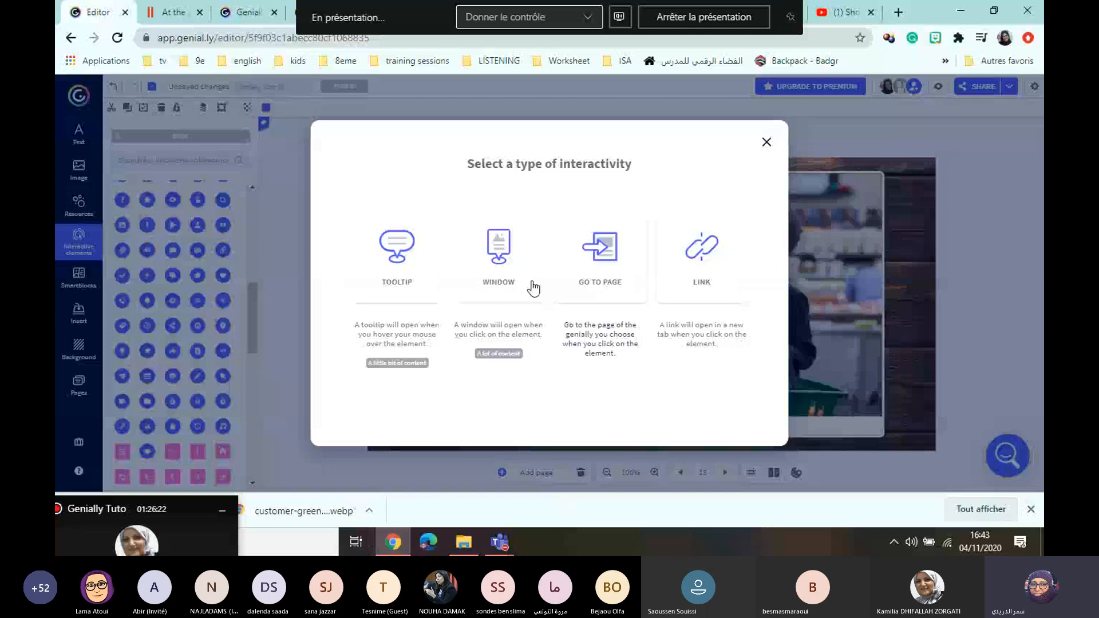
pyautogui.click(534, 288)
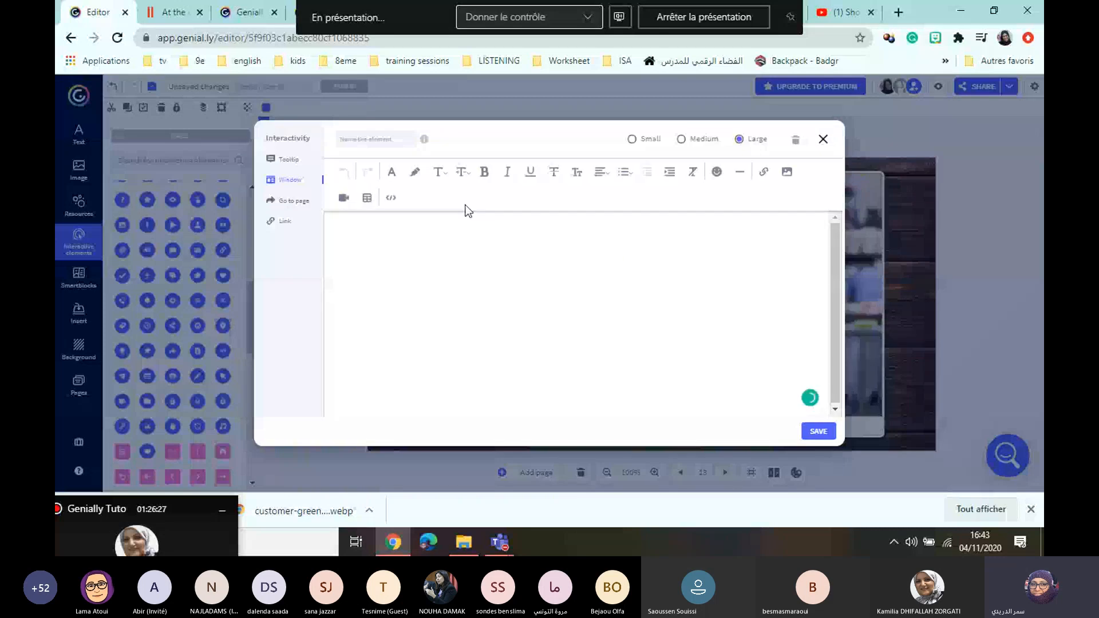
# - Add an image-icon interactive button to the greengrocer page and place it over the avocados
pyautogui.click(442, 235)
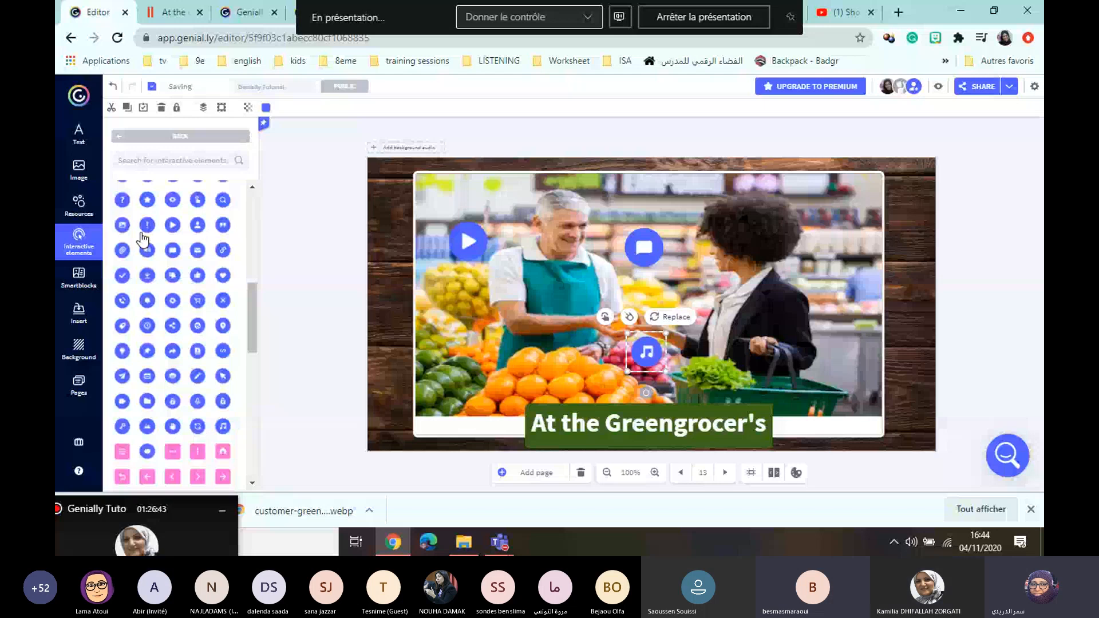
pyautogui.scroll(-1, 240, 312)
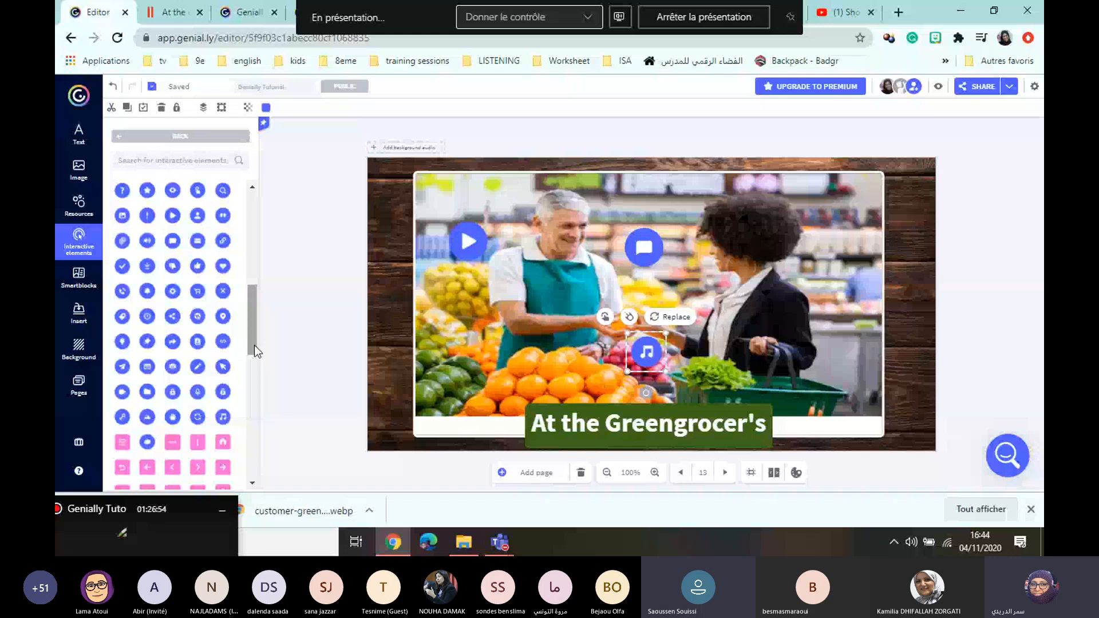
pyautogui.moveTo(249, 342)
pyautogui.mouseDown()
pyautogui.moveTo(251, 324)
pyautogui.moveTo(253, 334)
pyautogui.mouseUp()
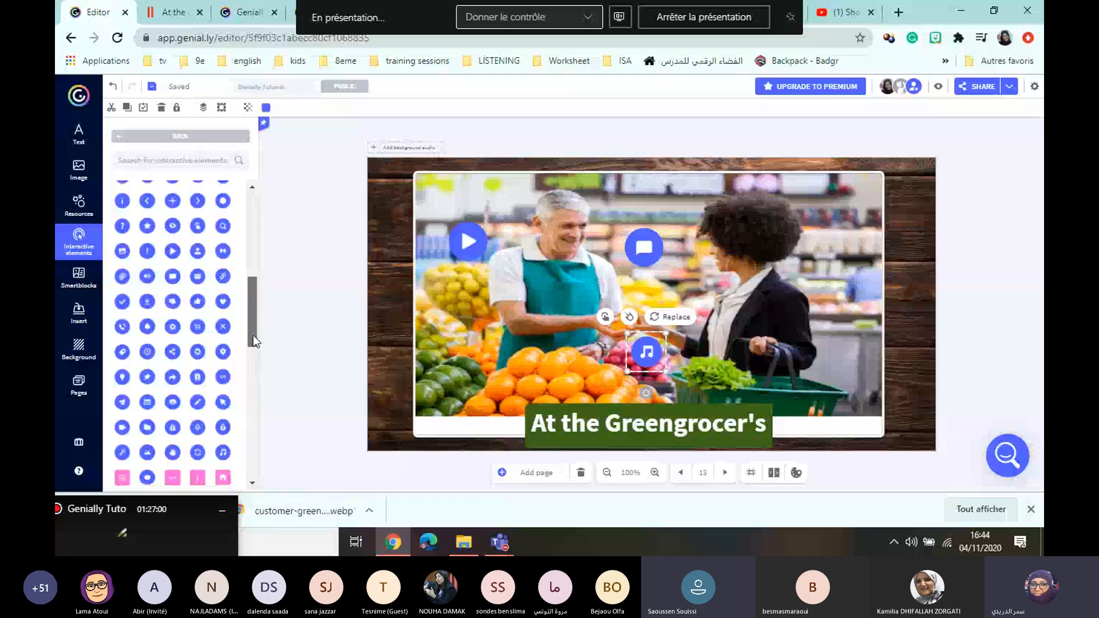
pyautogui.click(123, 251)
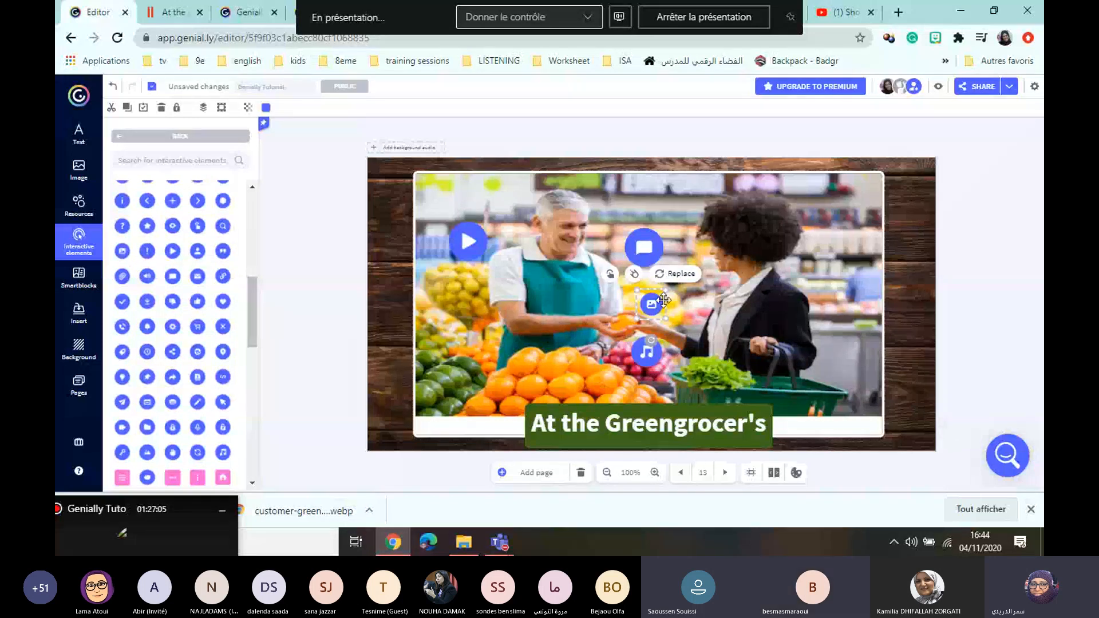
pyautogui.moveTo(653, 304); pyautogui.dragTo(472, 369)
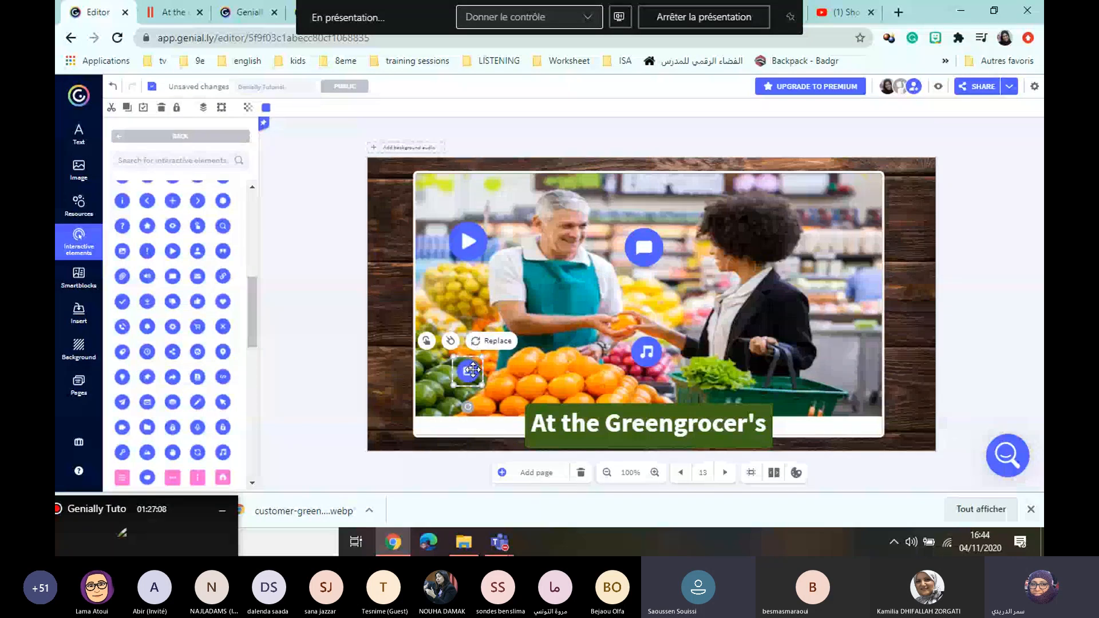
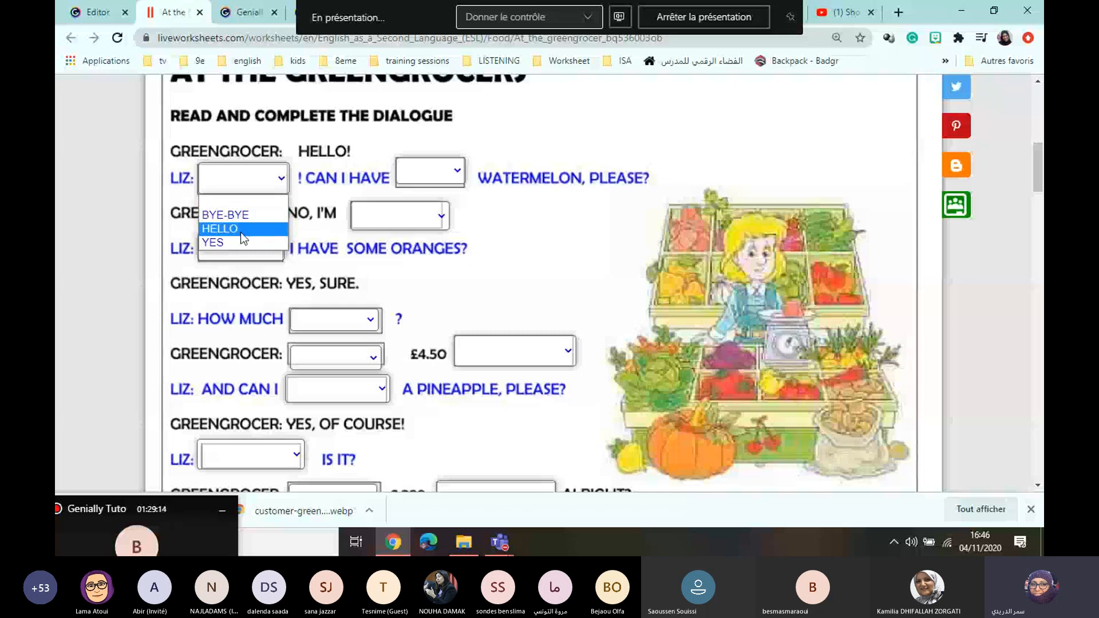
# - Close the open answer list in the greengrocer worksheet and return to the Genially editor
pyautogui.click(382, 135)
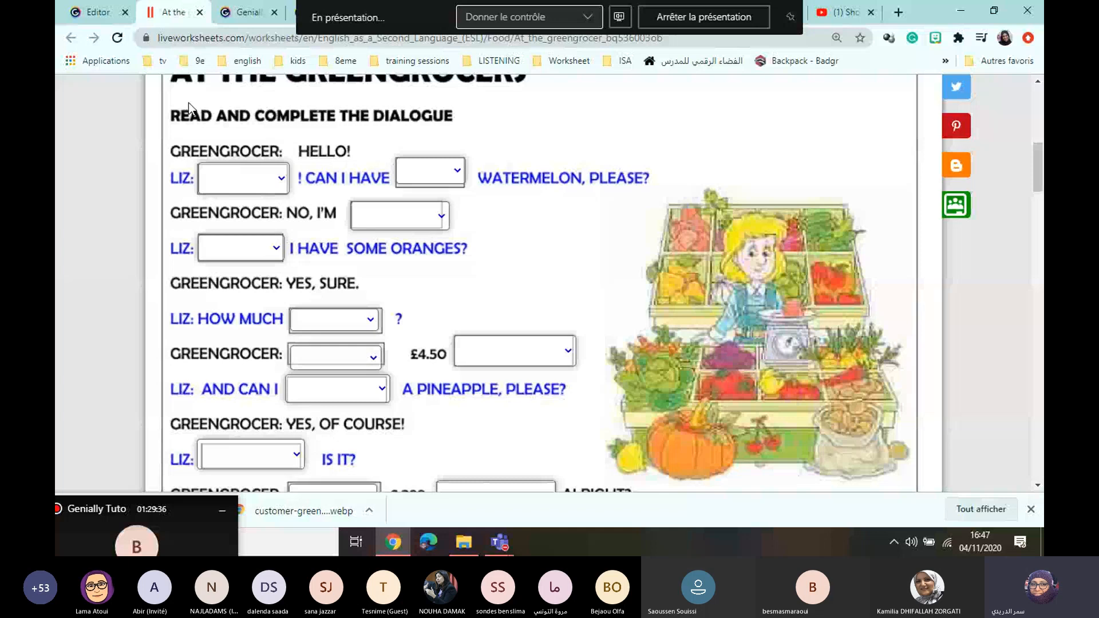
pyautogui.click(67, 9)
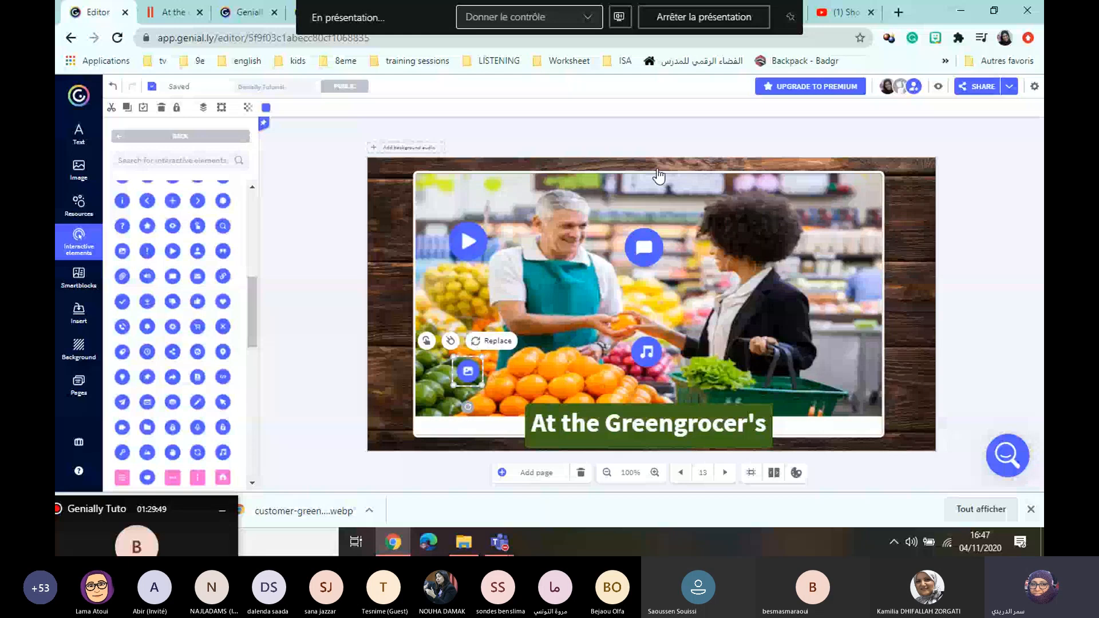
# - Search Google for "vegetables and fruit english" in a new browser tab
pyautogui.hotkey('ctrl', 't')
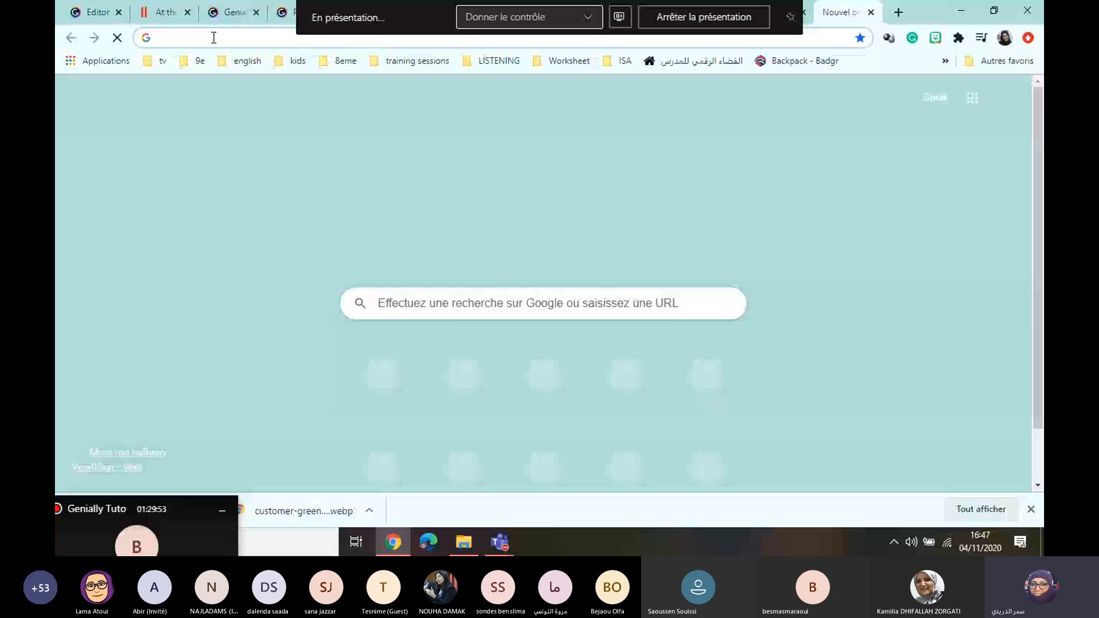
pyautogui.click(425, 302)
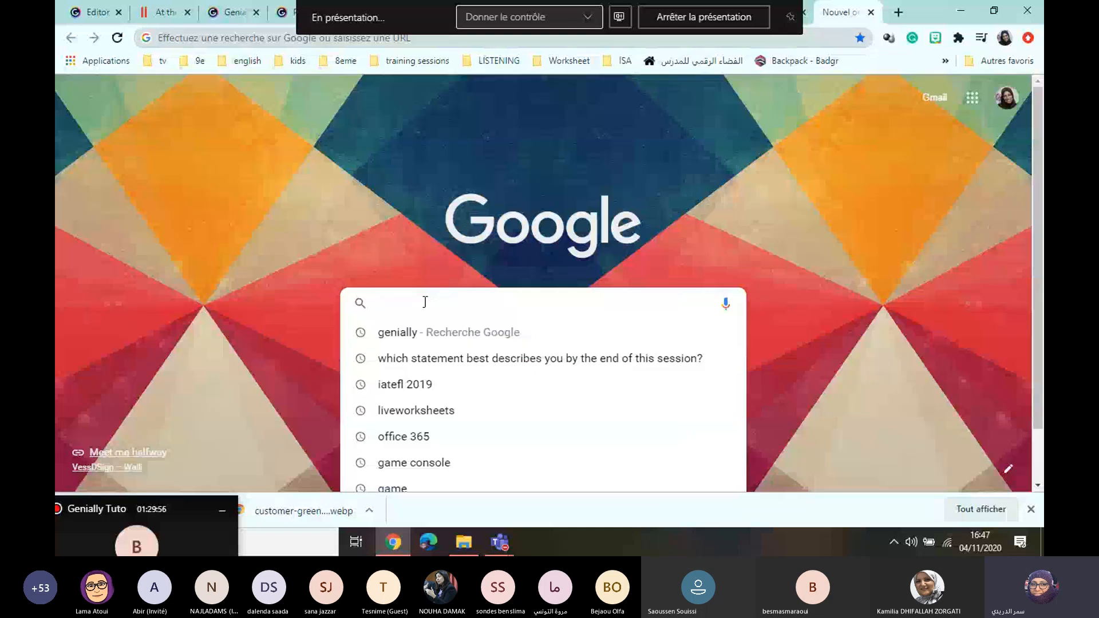
pyautogui.write('v')
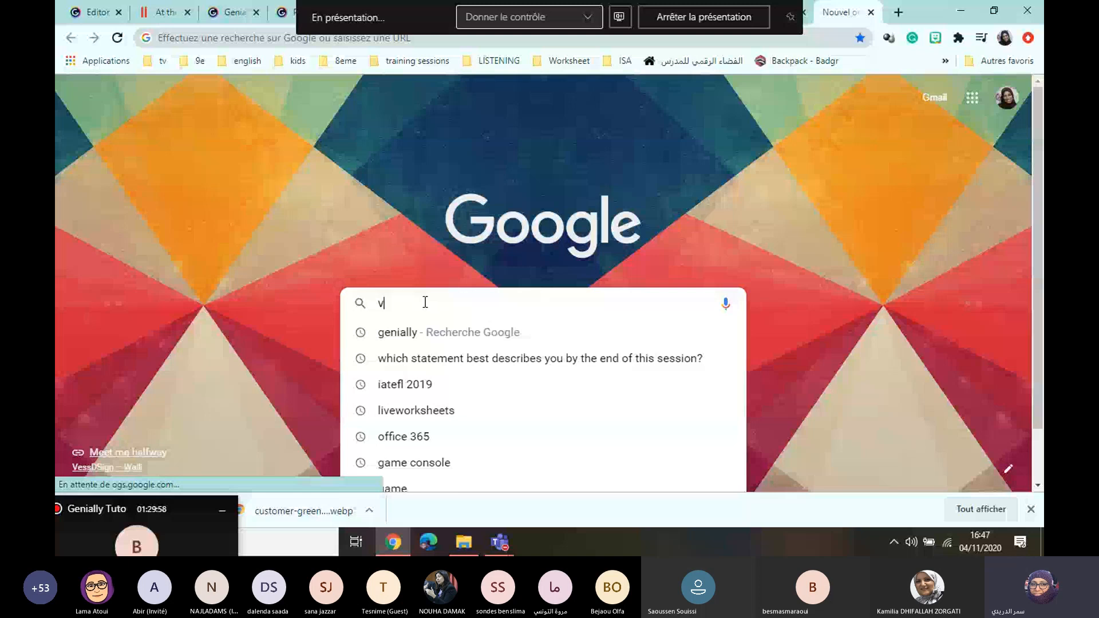
pyautogui.write('egetable')
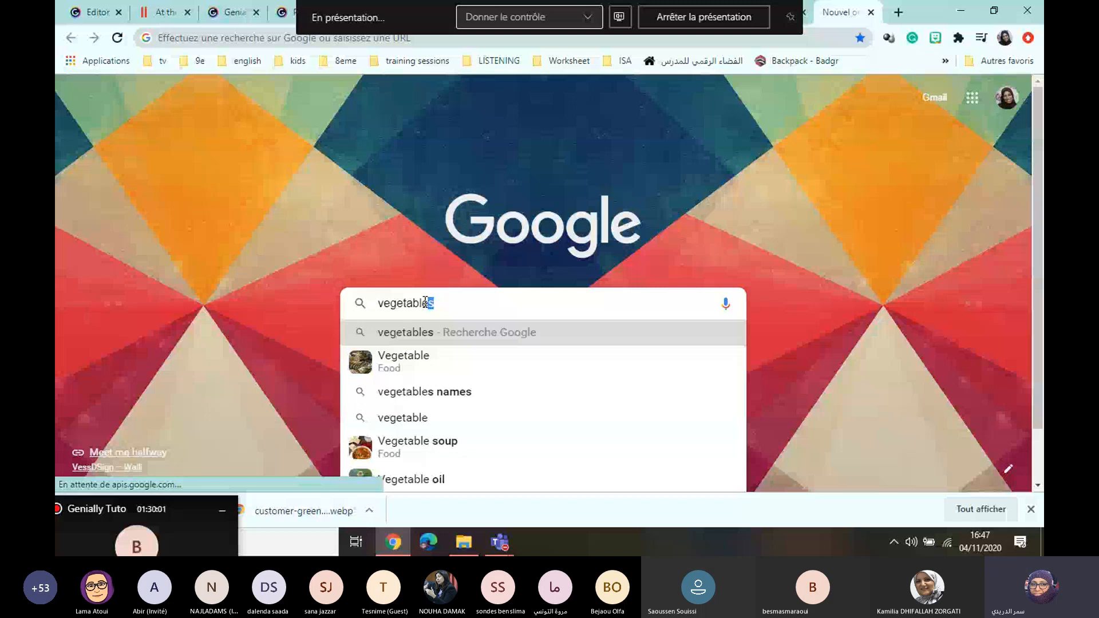
pyautogui.write('s and fruit')
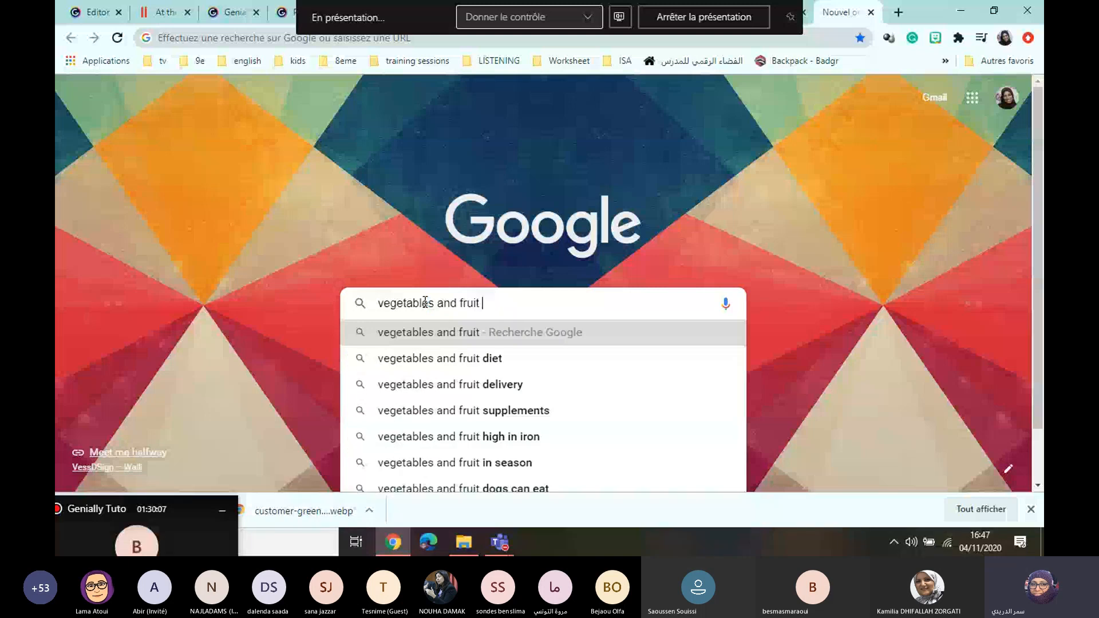
pyautogui.write('english')
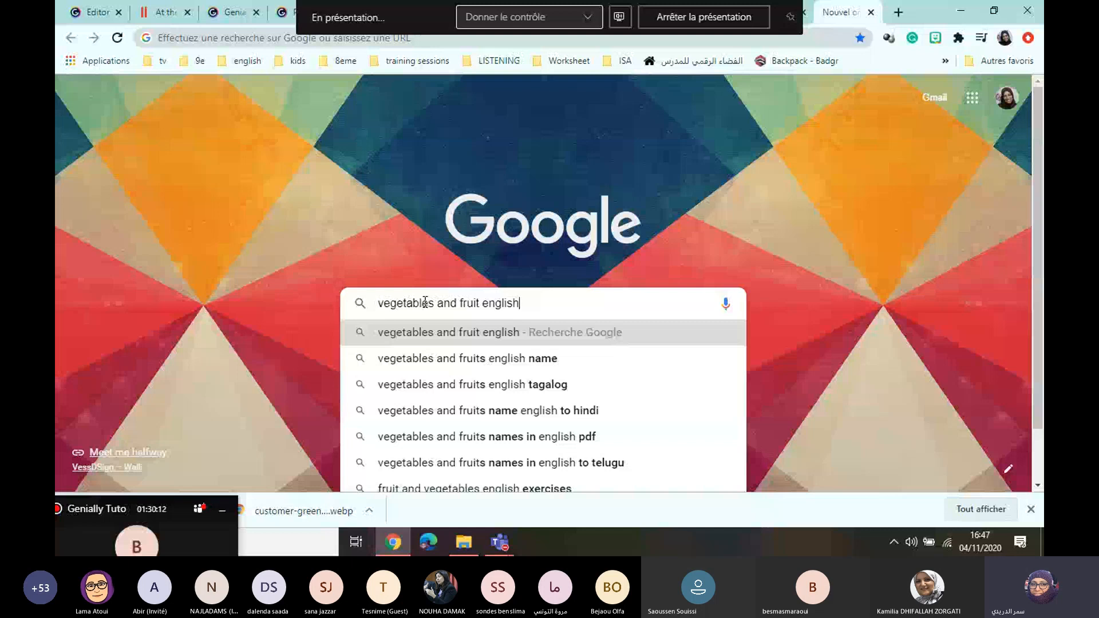
pyautogui.press('Return')
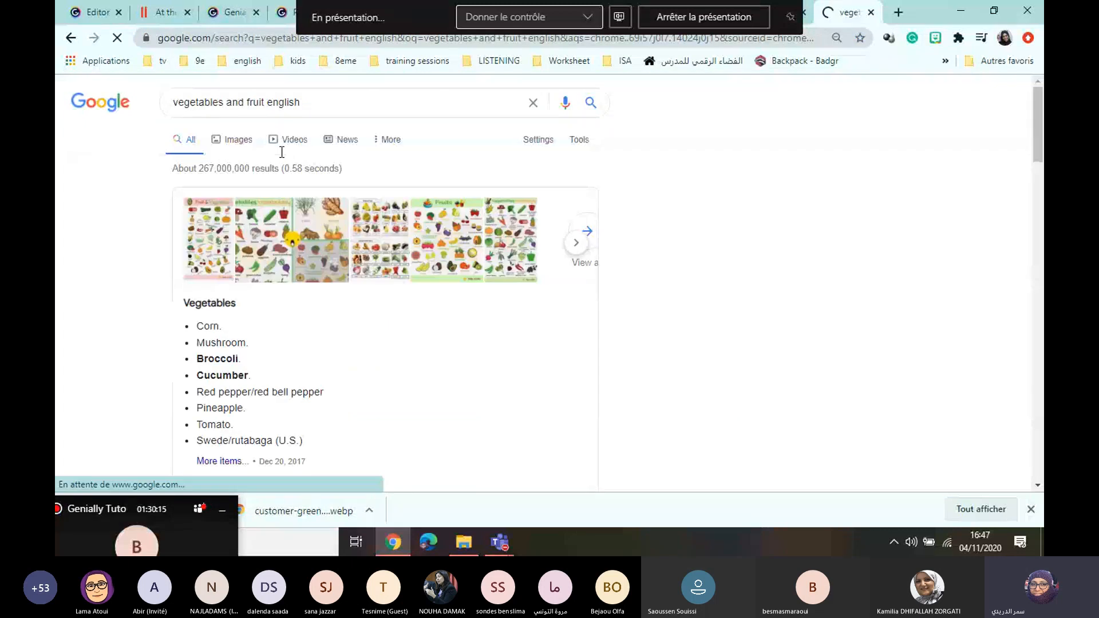
# - Show the image results, preview the two-column "Fruits and Vegetables" chart and copy it
pyautogui.click(234, 140)
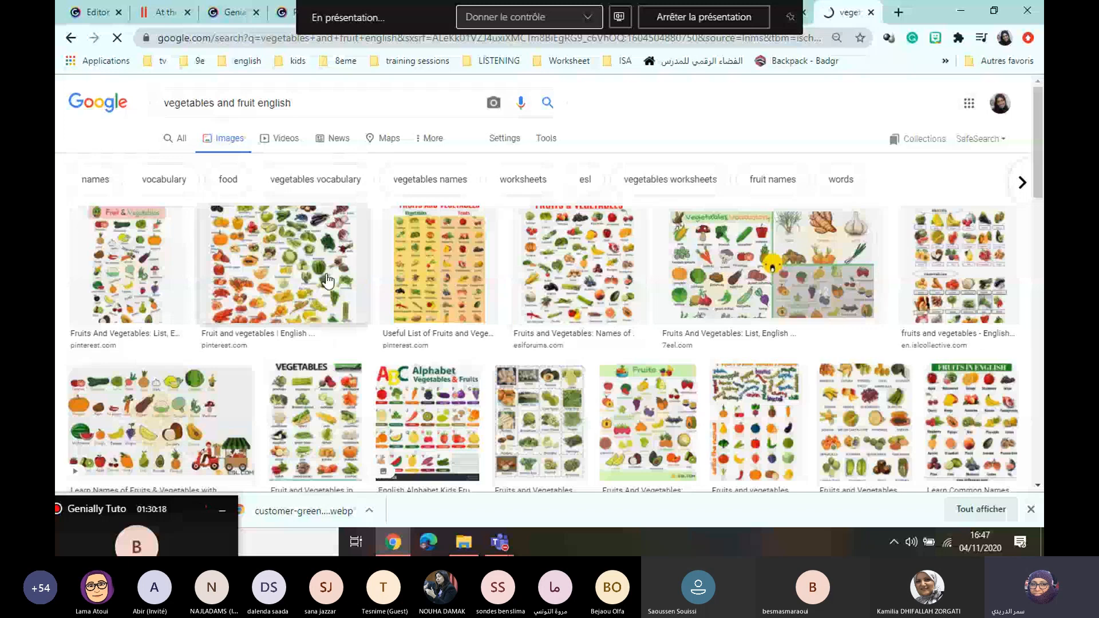
pyautogui.click(435, 261)
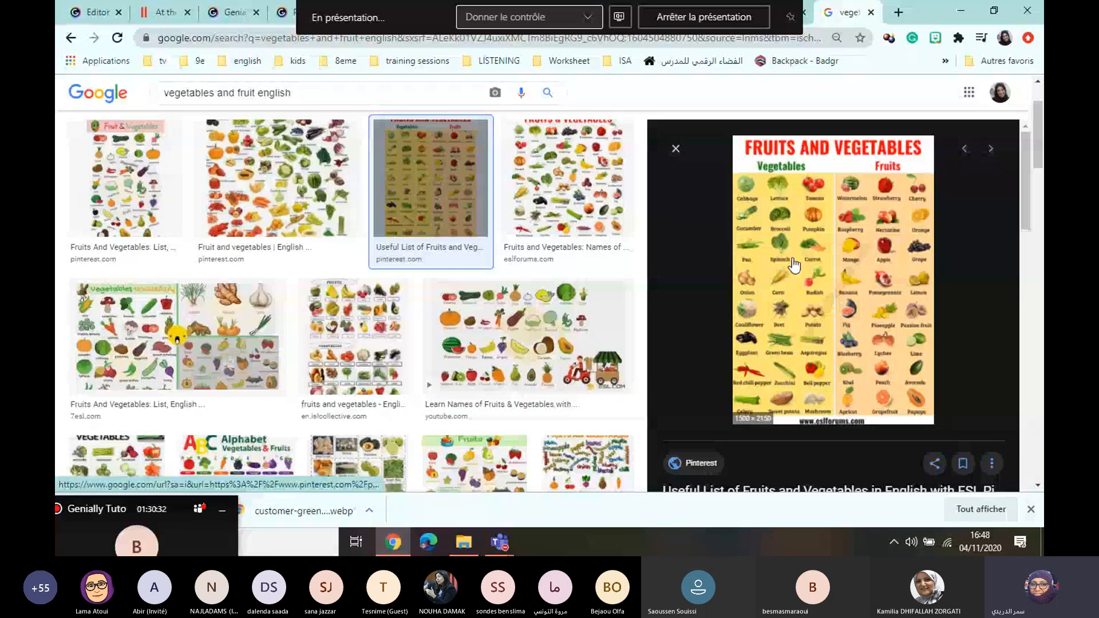
pyautogui.click(92, 4)
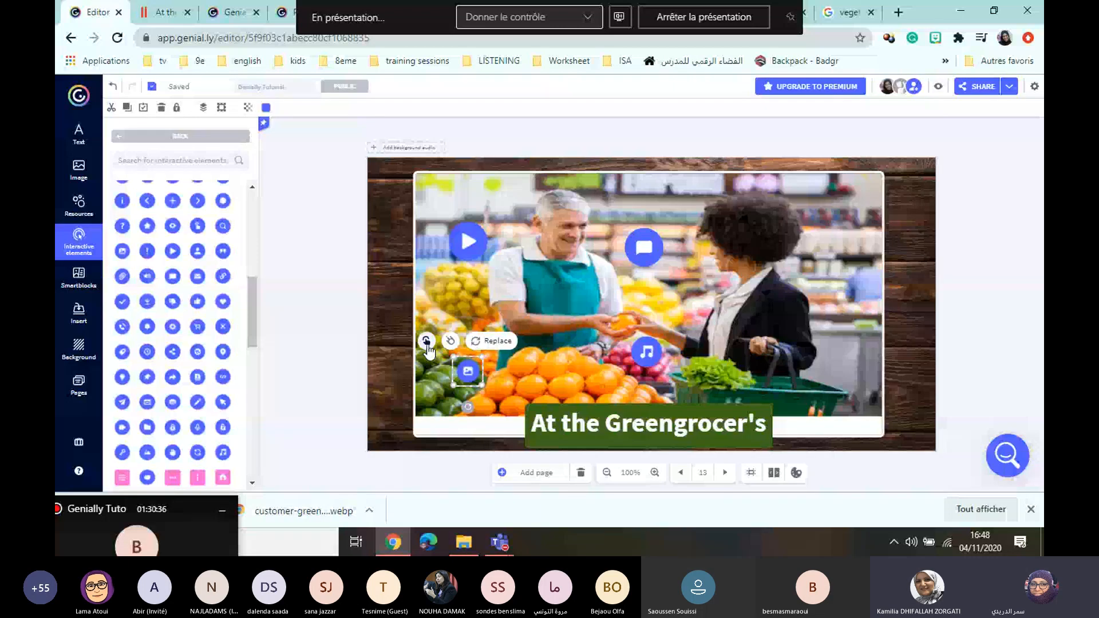
pyautogui.click(847, 14)
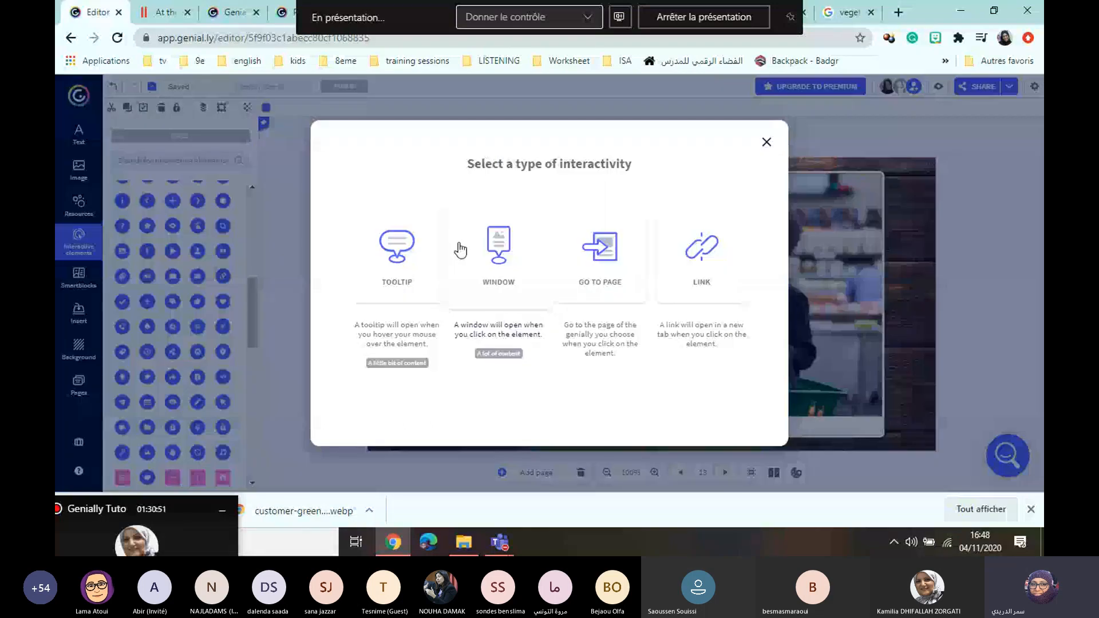
# - Give the image button a Window interactivity, paste the "Fruits and Vegetables" chart into it and save
pyautogui.click(459, 249)
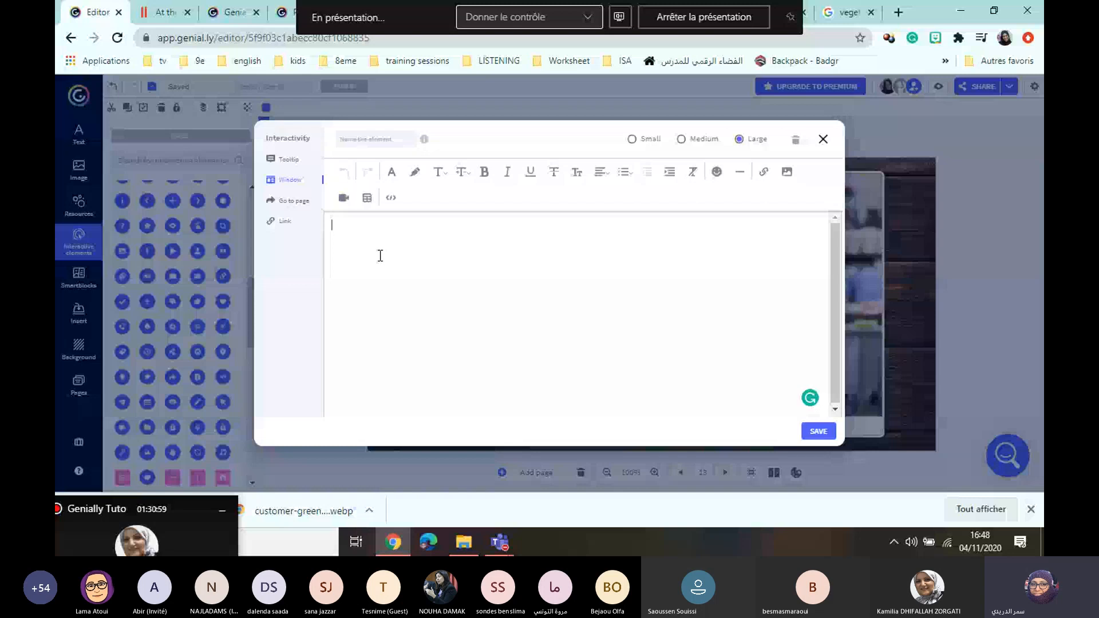
pyautogui.hotkey('ctrl', 'v')
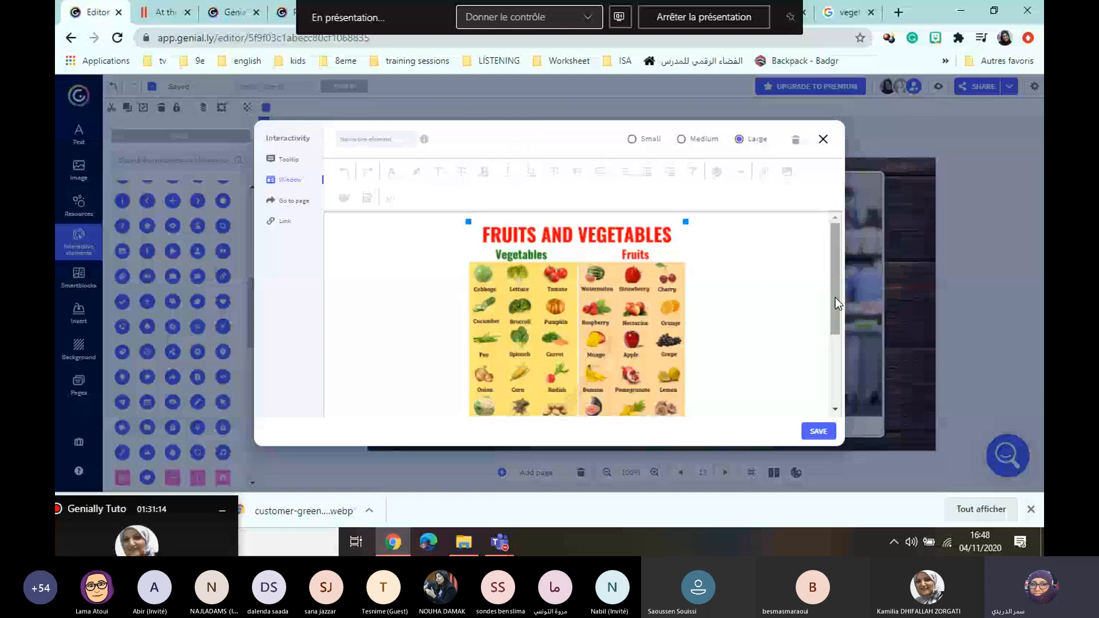
pyautogui.moveTo(835, 298)
pyautogui.mouseDown()
pyautogui.moveTo(846, 361)
pyautogui.moveTo(845, 293)
pyautogui.mouseUp()
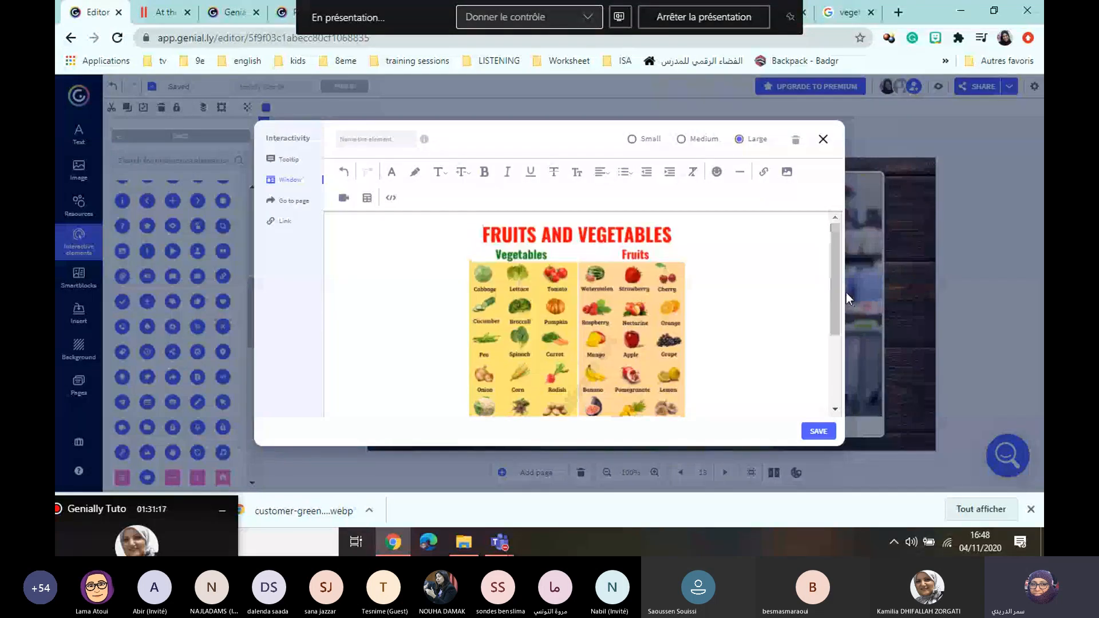
pyautogui.click(827, 437)
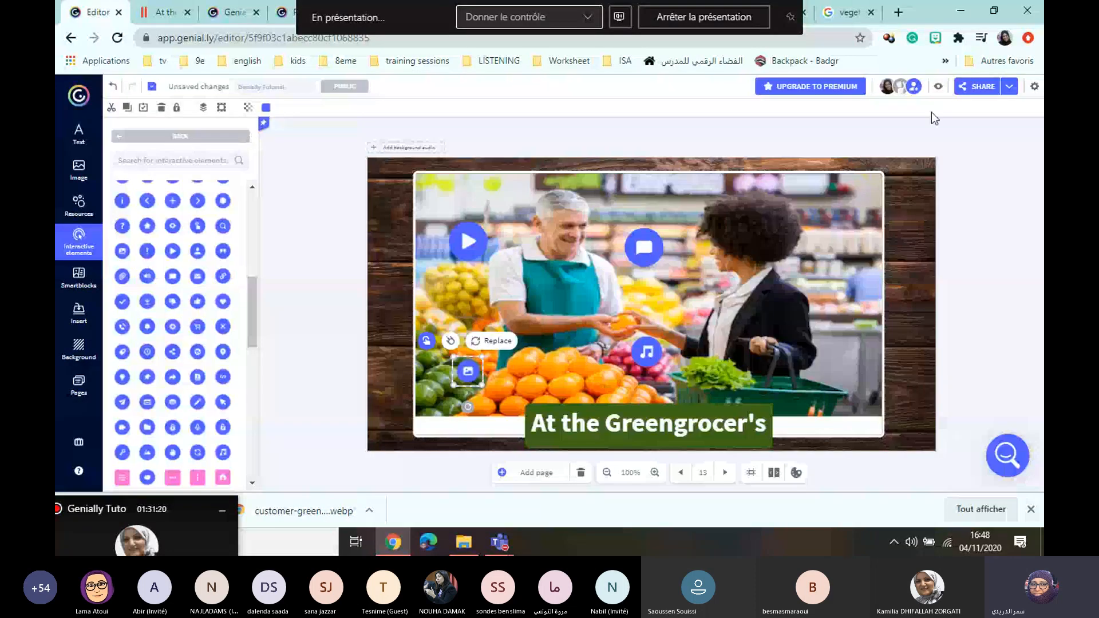
# - Preview greengrocer pages 13 and 12, then return to editing
pyautogui.click(938, 89)
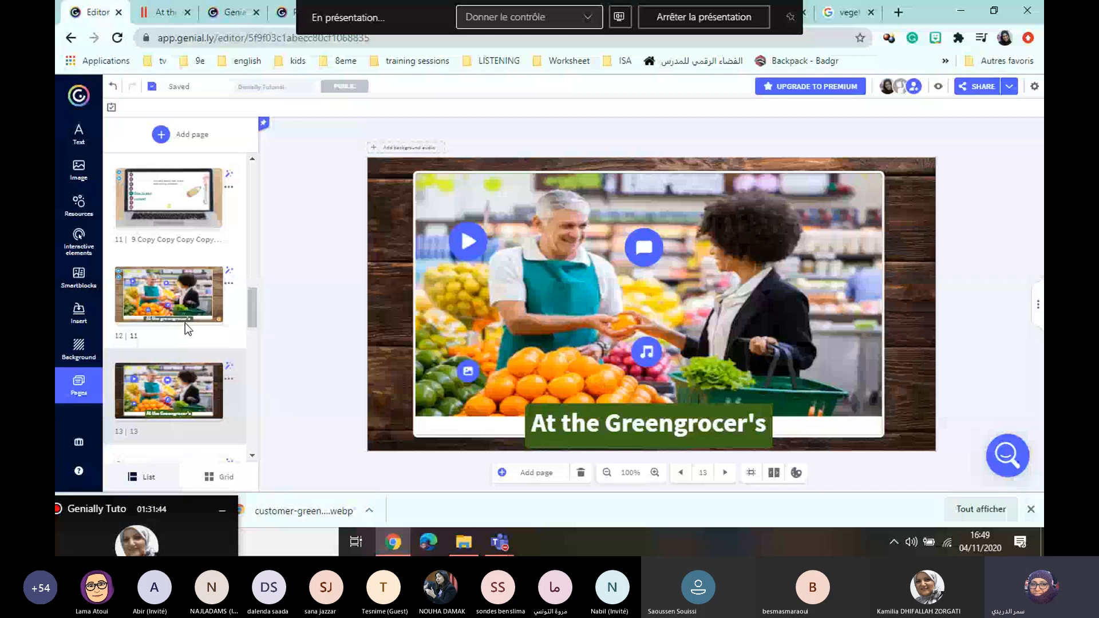
pyautogui.click(184, 322)
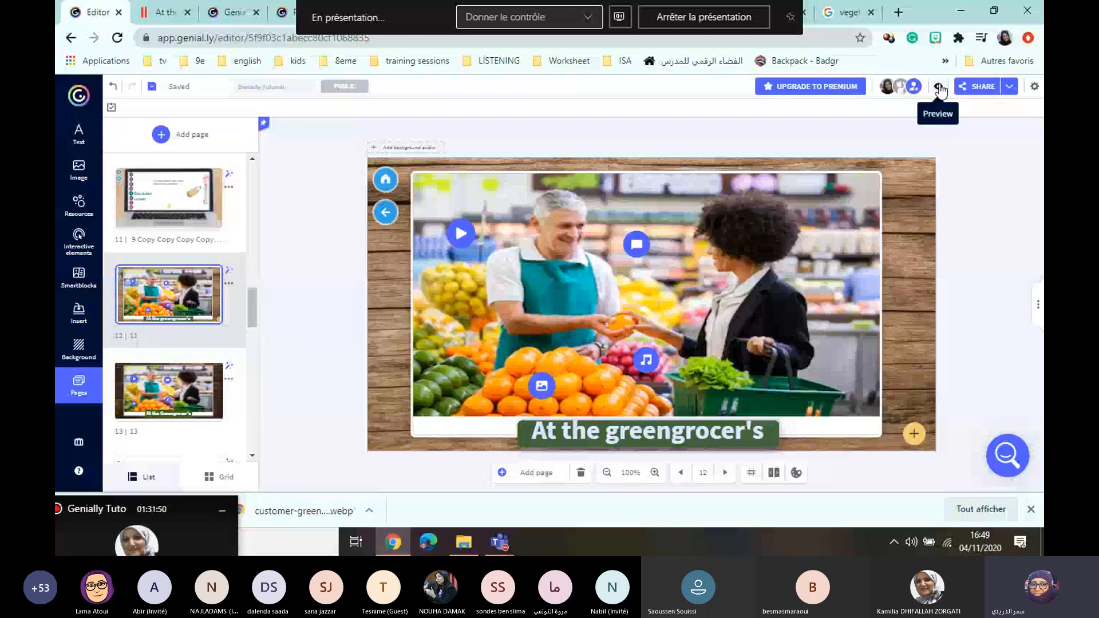
pyautogui.click(939, 87)
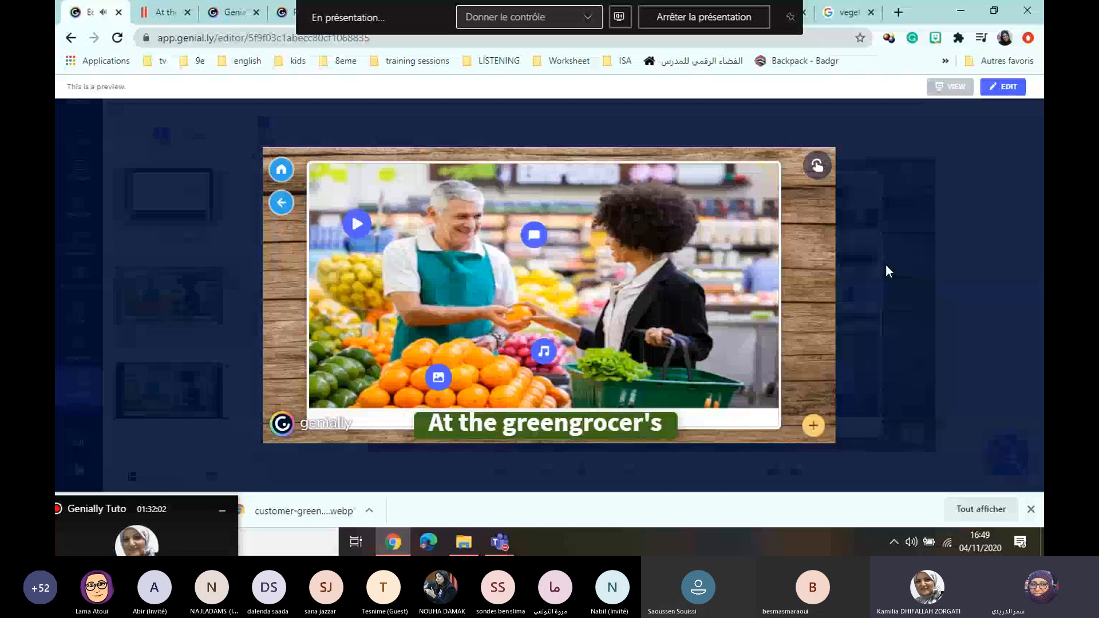
pyautogui.press('Escape')
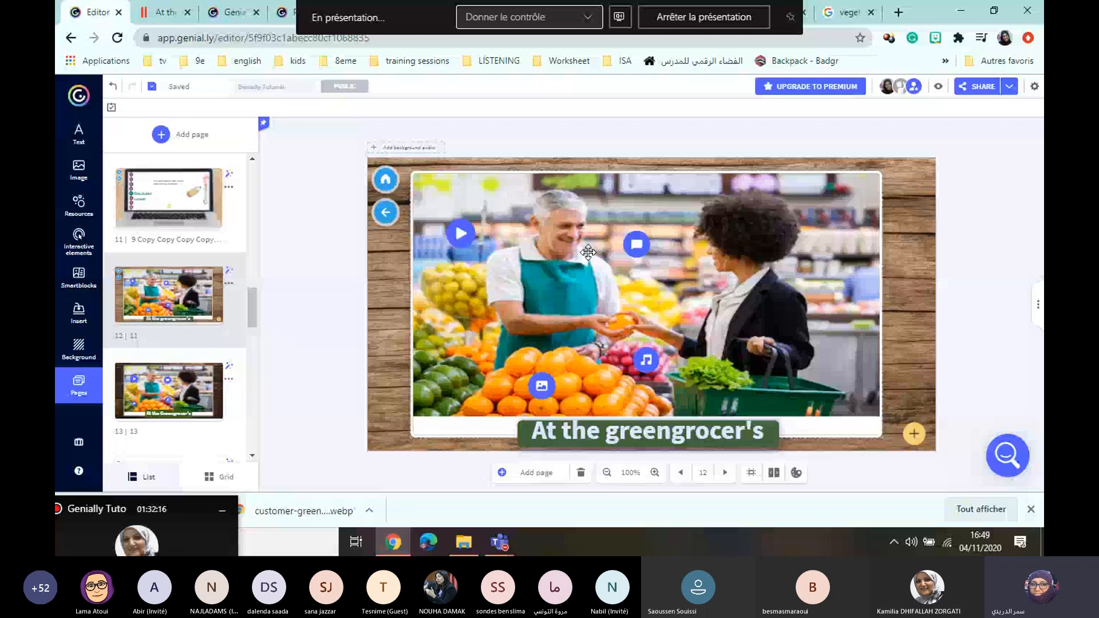
# - Record a short audio clip on page 12 and place its player in the page's lower-left corner
pyautogui.click(79, 320)
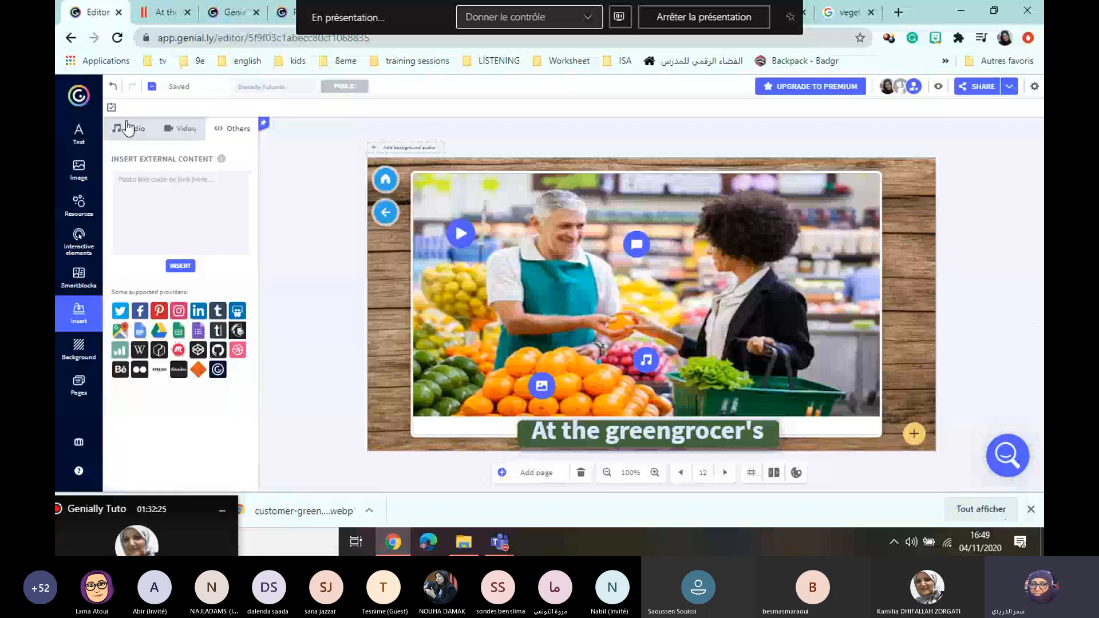
pyautogui.click(129, 128)
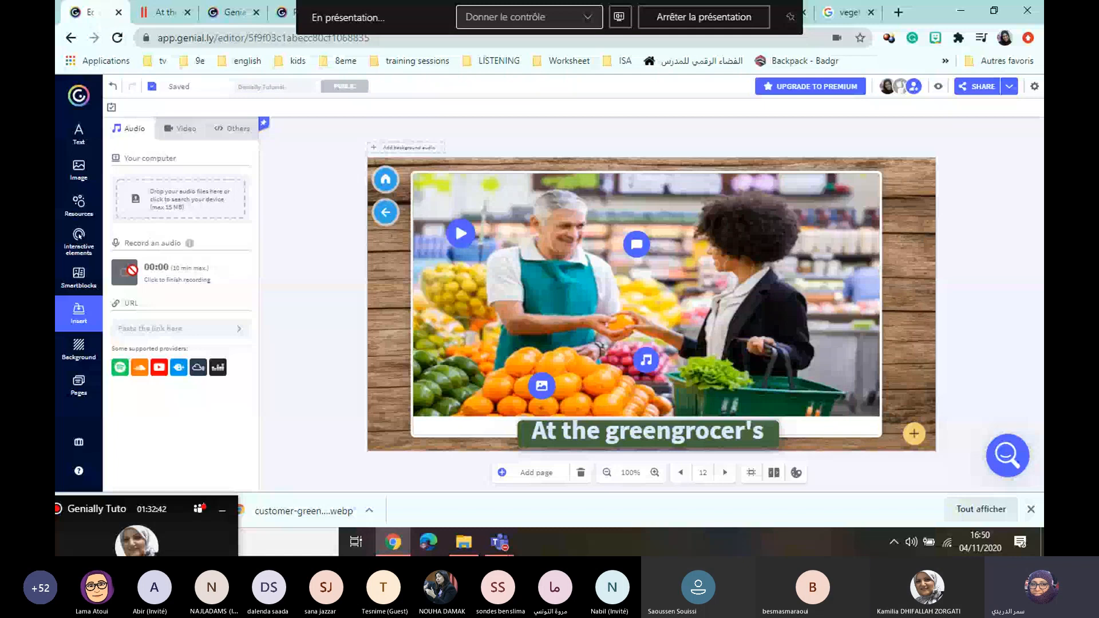
pyautogui.click(126, 273)
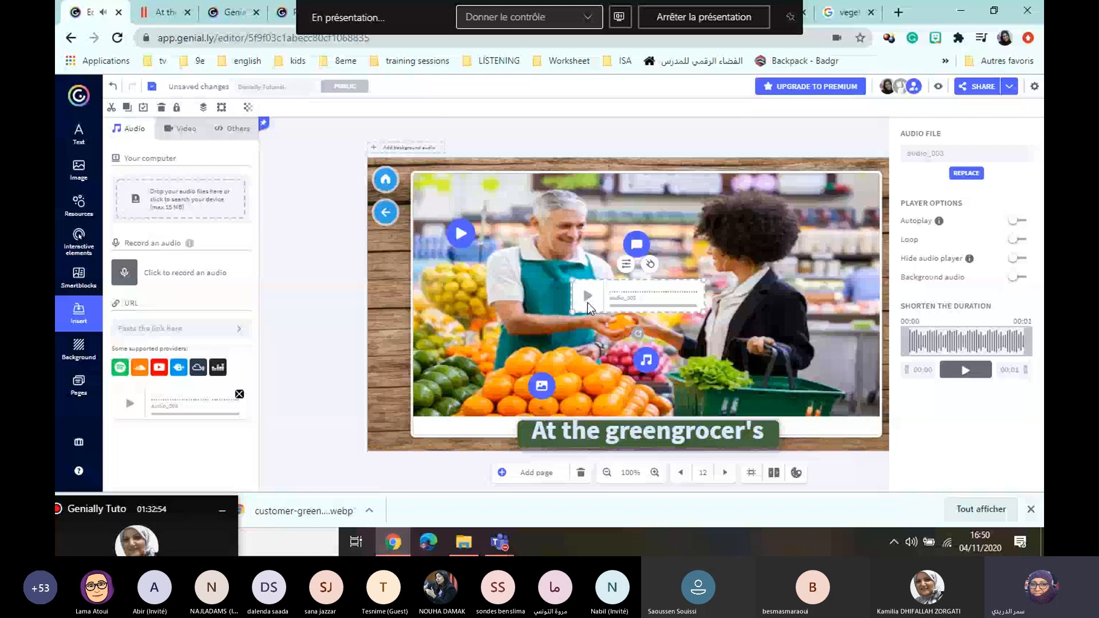
pyautogui.moveTo(587, 302); pyautogui.dragTo(577, 302)
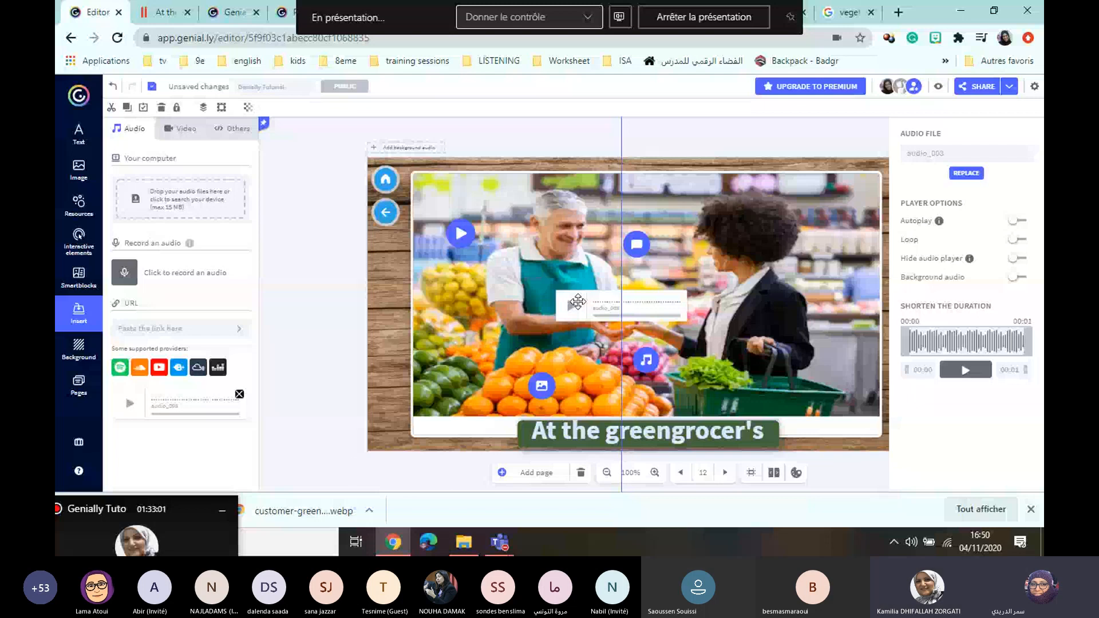
pyautogui.moveTo(578, 301); pyautogui.dragTo(397, 424)
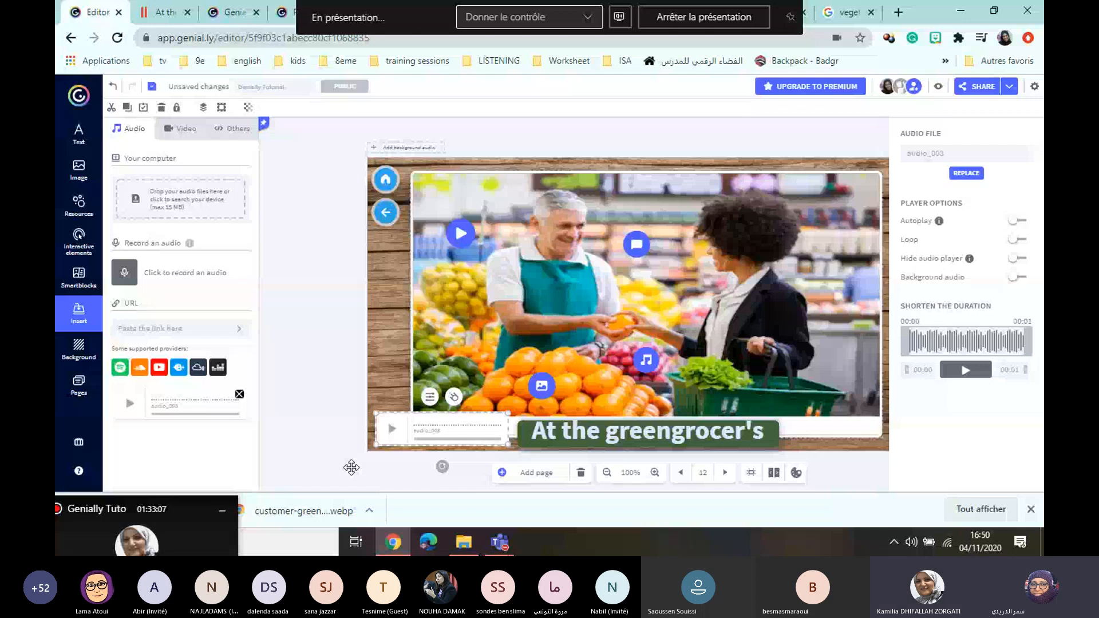
# - Move the recorded audio player from page 12 to page 13 and check both pages
pyautogui.click(78, 385)
pyautogui.click(163, 291)
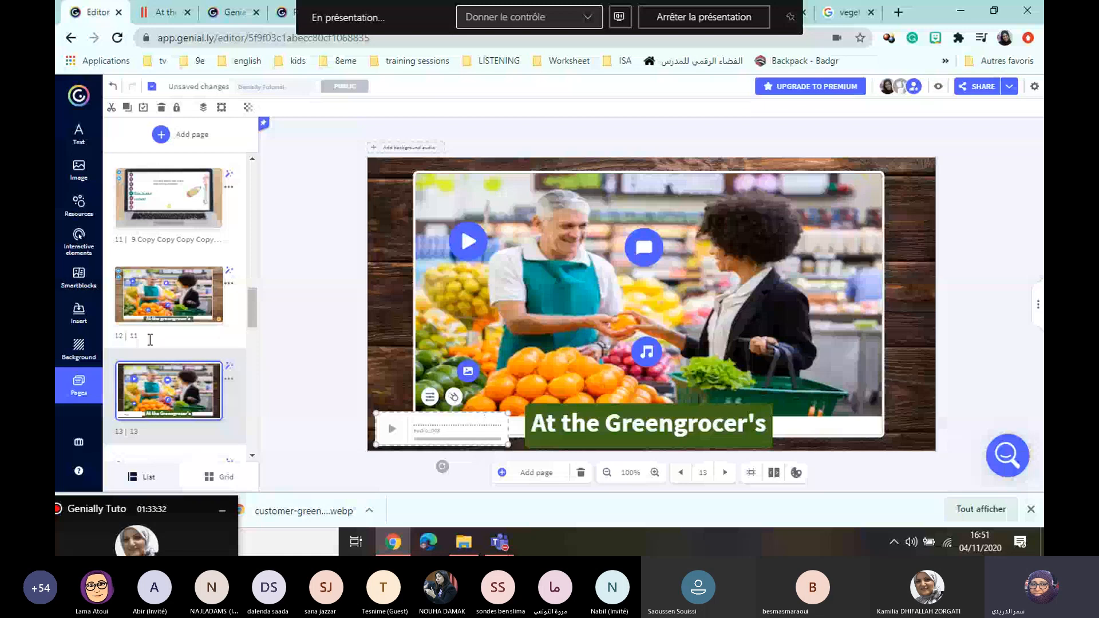
pyautogui.click(150, 339)
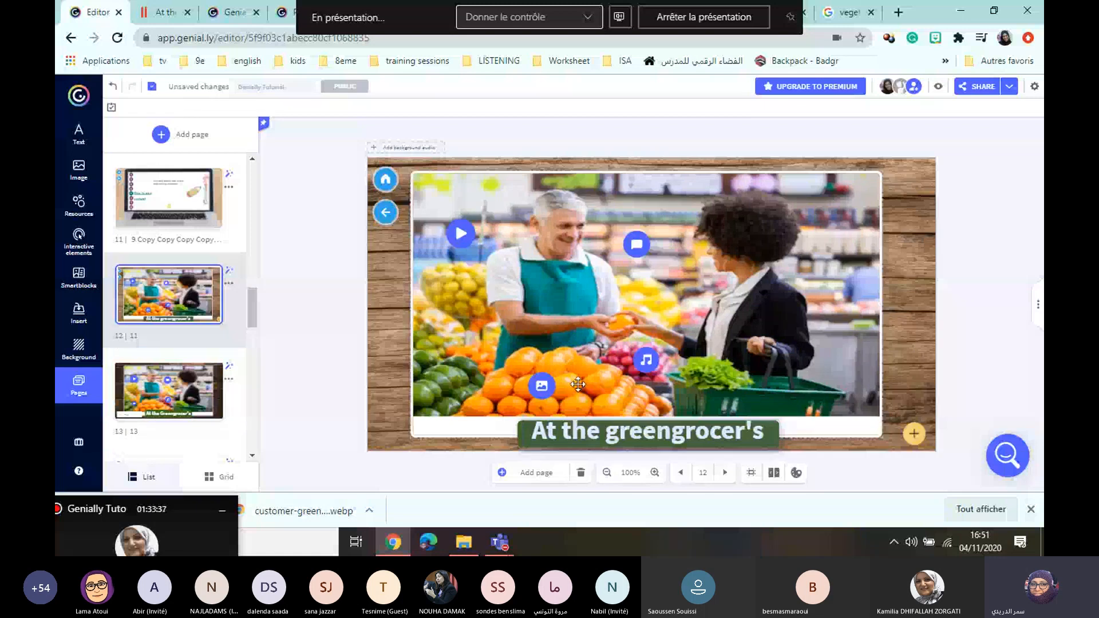
pyautogui.click(180, 395)
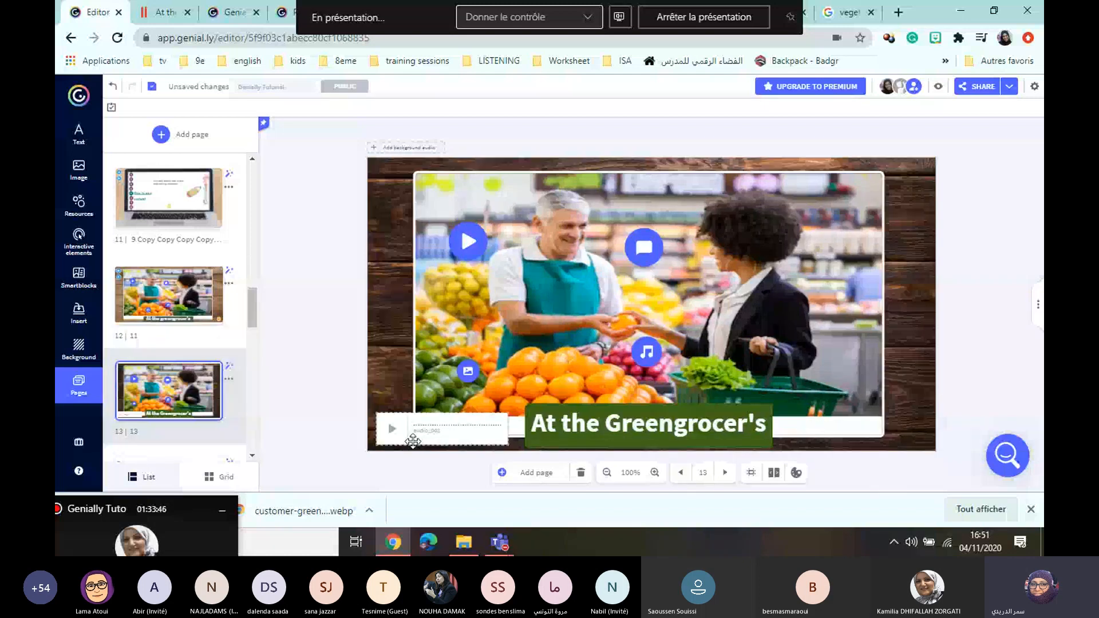
# - Turn on Autoplay and Hide audio player for page 13's audio clip and place its player at the page's lower-left edge
pyautogui.moveTo(413, 440); pyautogui.dragTo(523, 351)
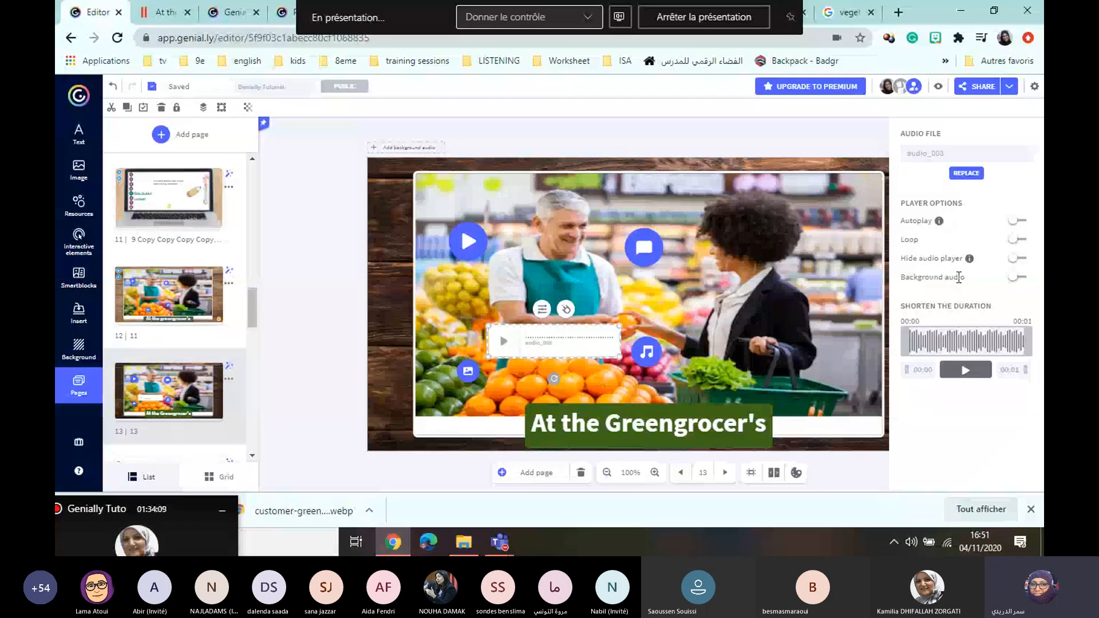
pyautogui.click(1014, 221)
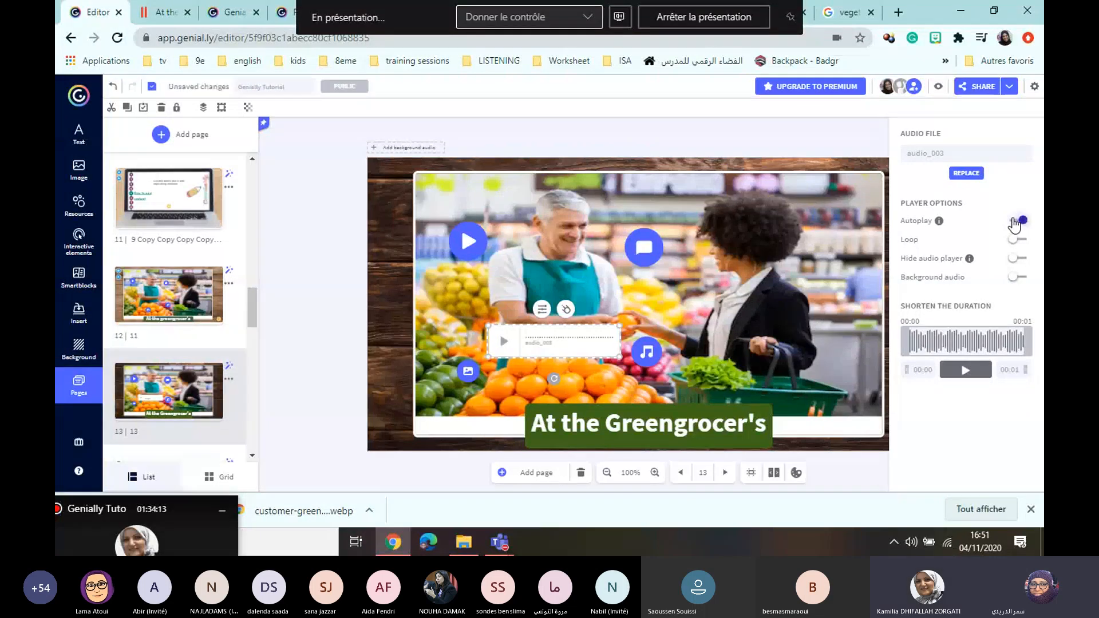
pyautogui.click(1018, 260)
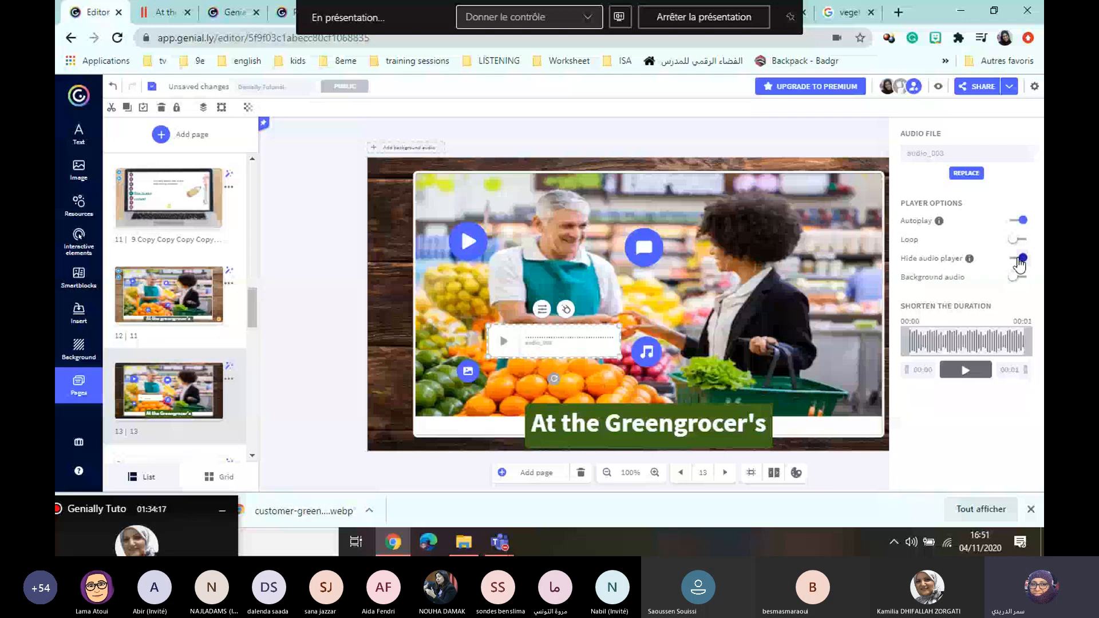
pyautogui.moveTo(573, 327); pyautogui.dragTo(487, 422)
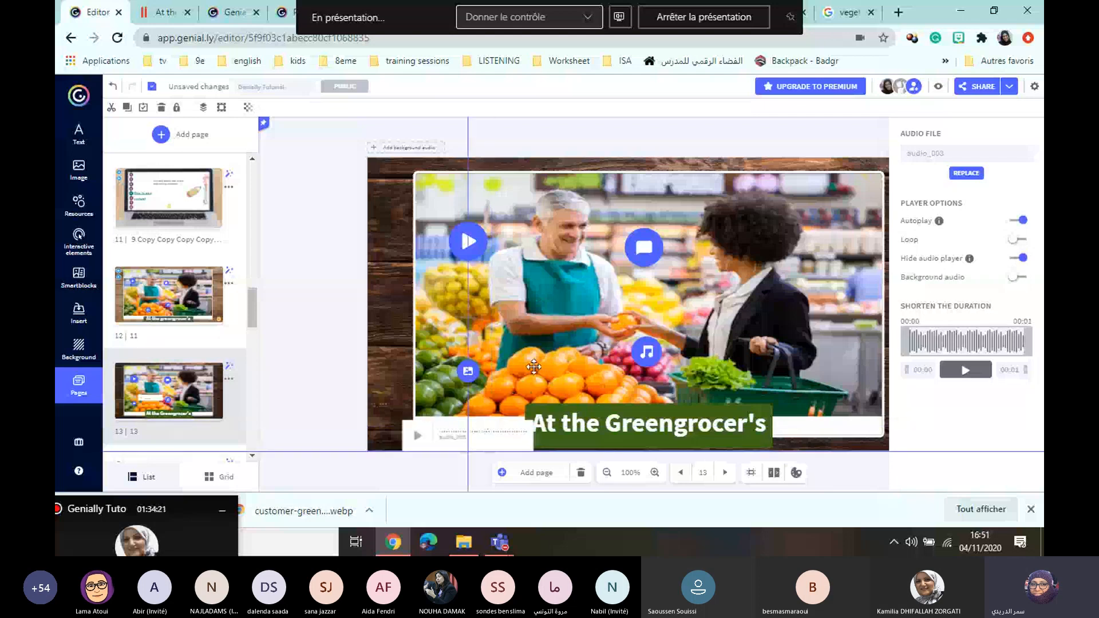
# - Preview page 13, highlight its interactive elements and return to editing
pyautogui.click(939, 89)
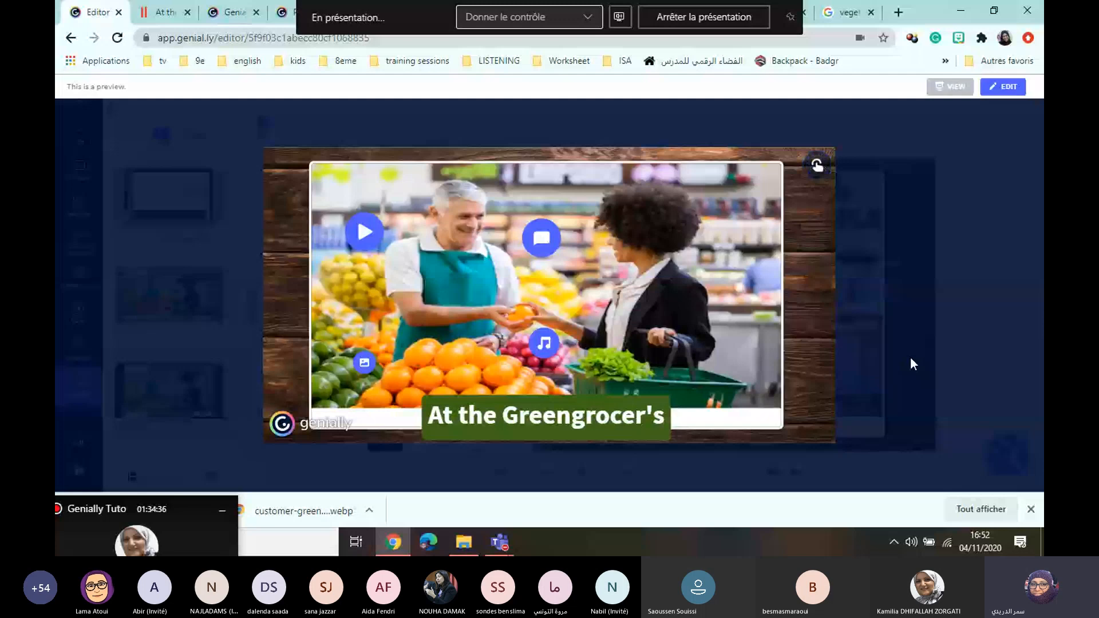
pyautogui.click(817, 167)
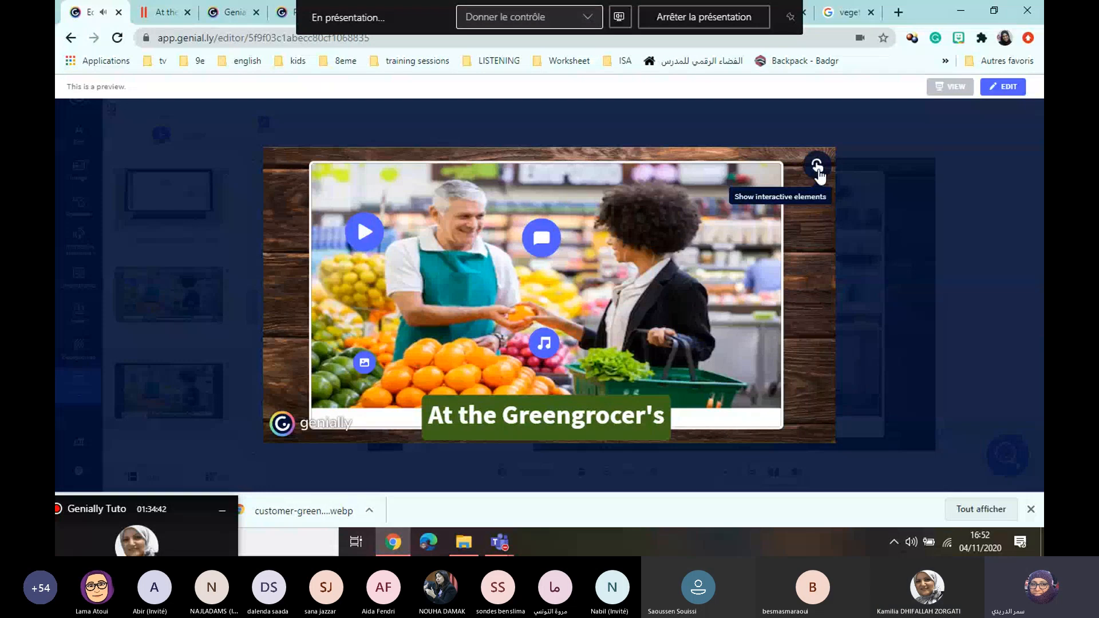
pyautogui.click(894, 235)
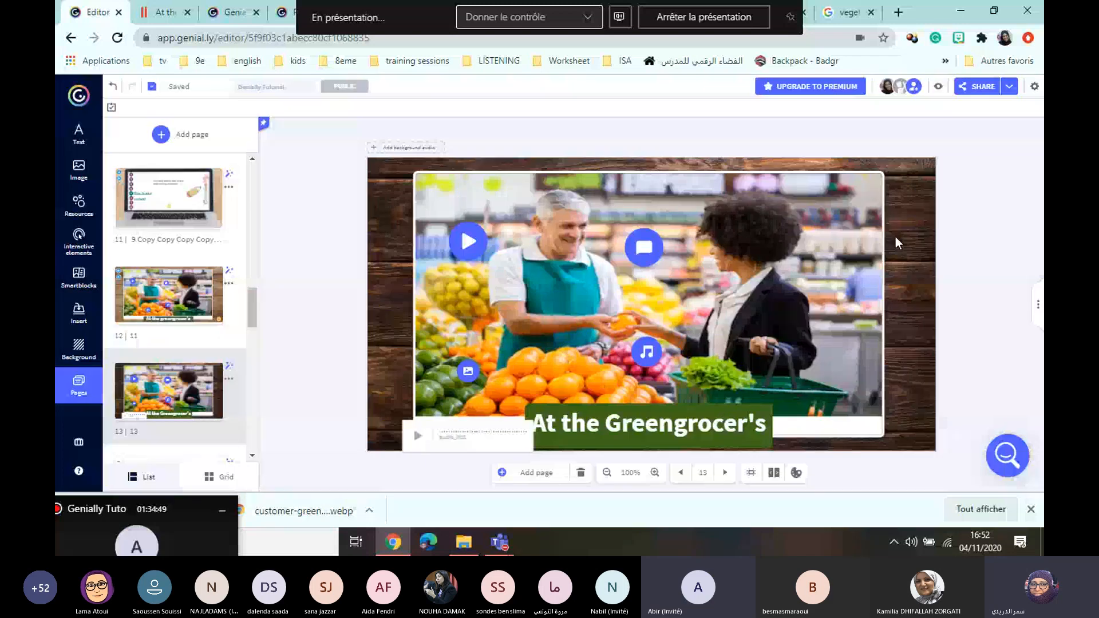
# - Shift the audio player slightly past page 13's left edge and check the title's interactive spot in a preview of page 12
pyautogui.click(446, 438)
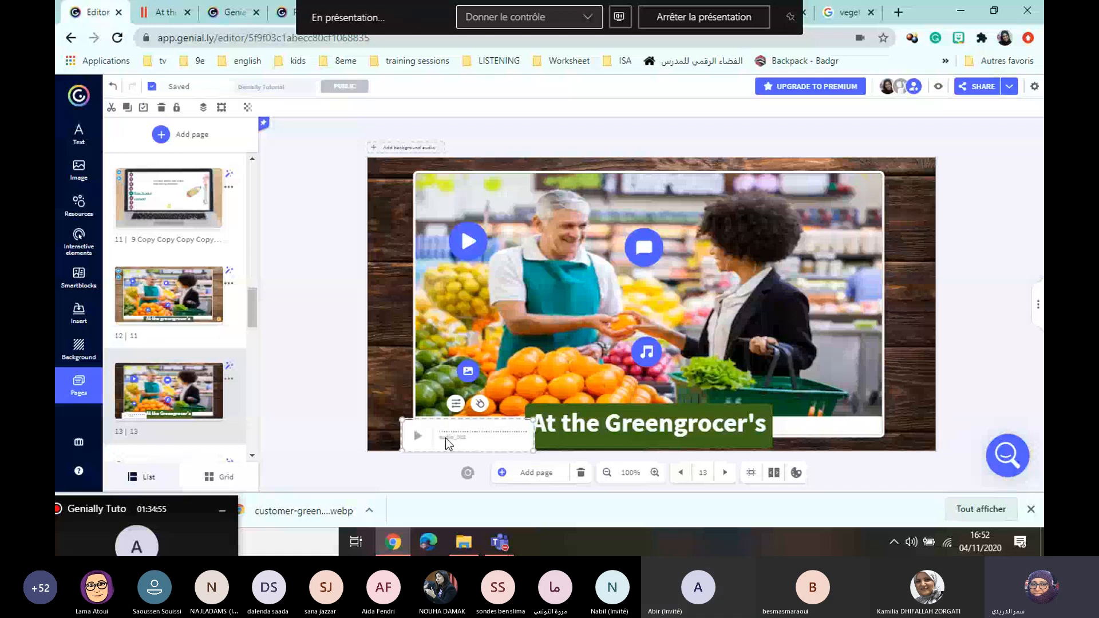
pyautogui.click(456, 405)
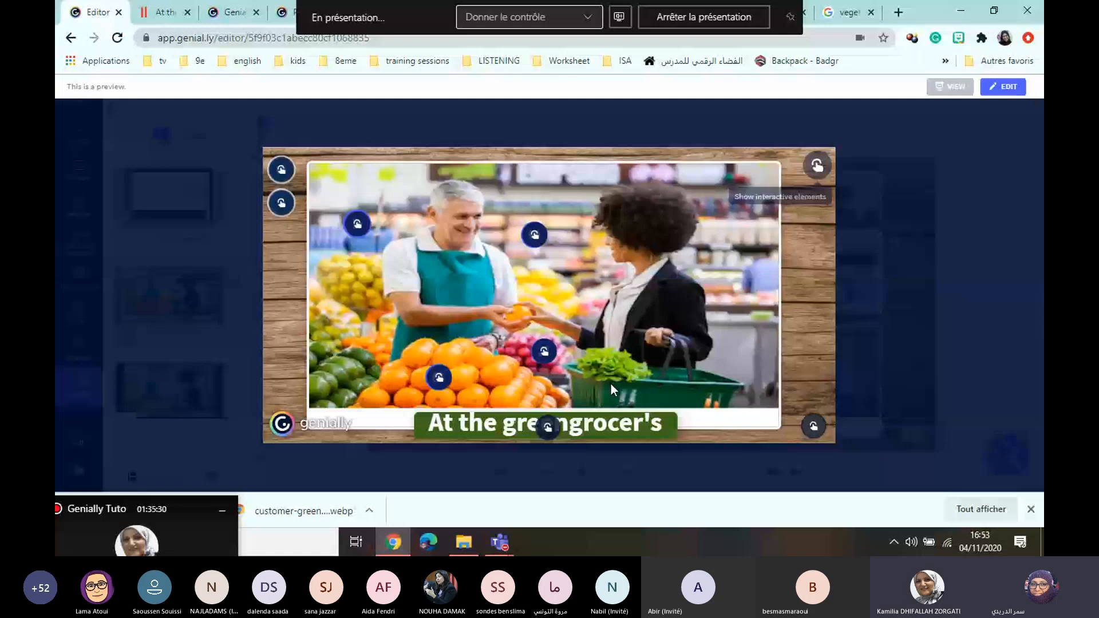
pyautogui.moveTo(547, 427)
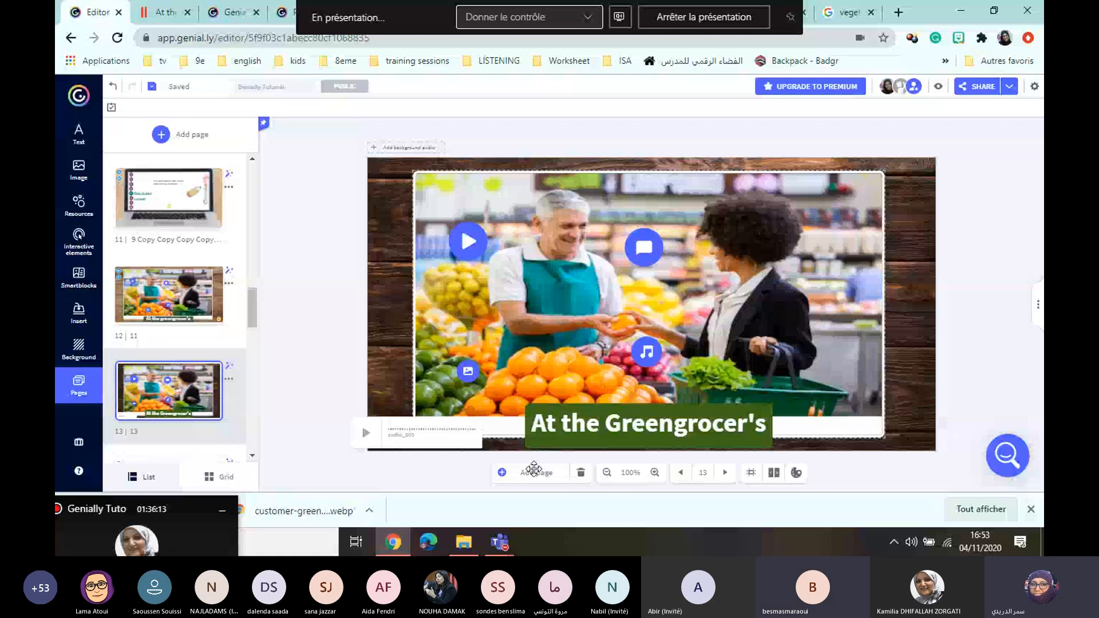
# - Place an invisible interactive area over page 13's "At the Greengrocer's" title and resize it to cover the green banner
pyautogui.click(78, 241)
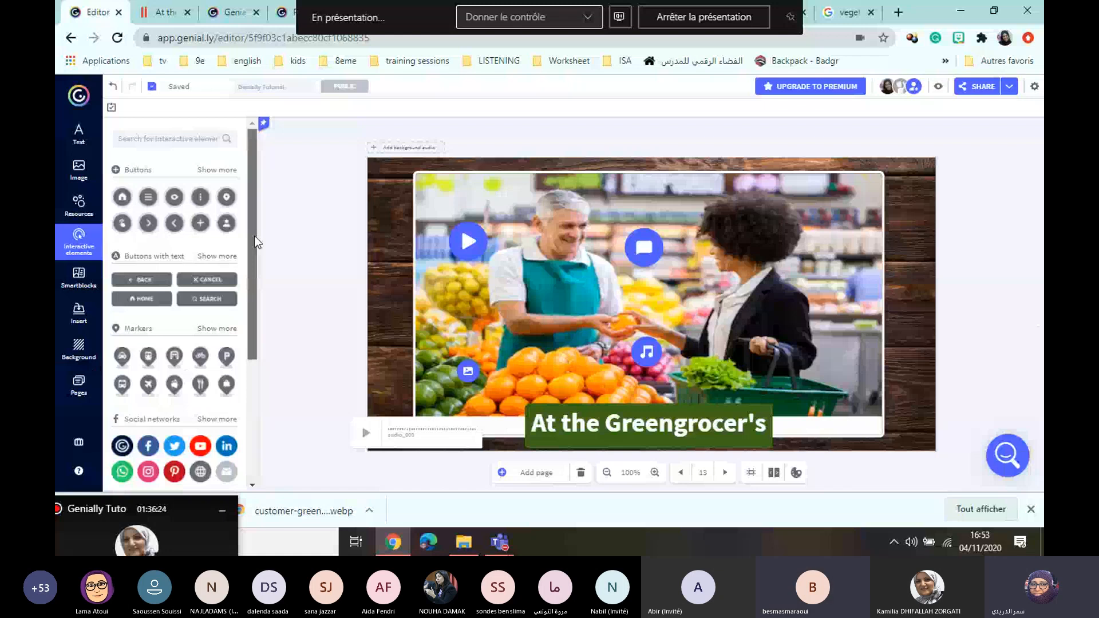
pyautogui.scroll(-3, 254, 236)
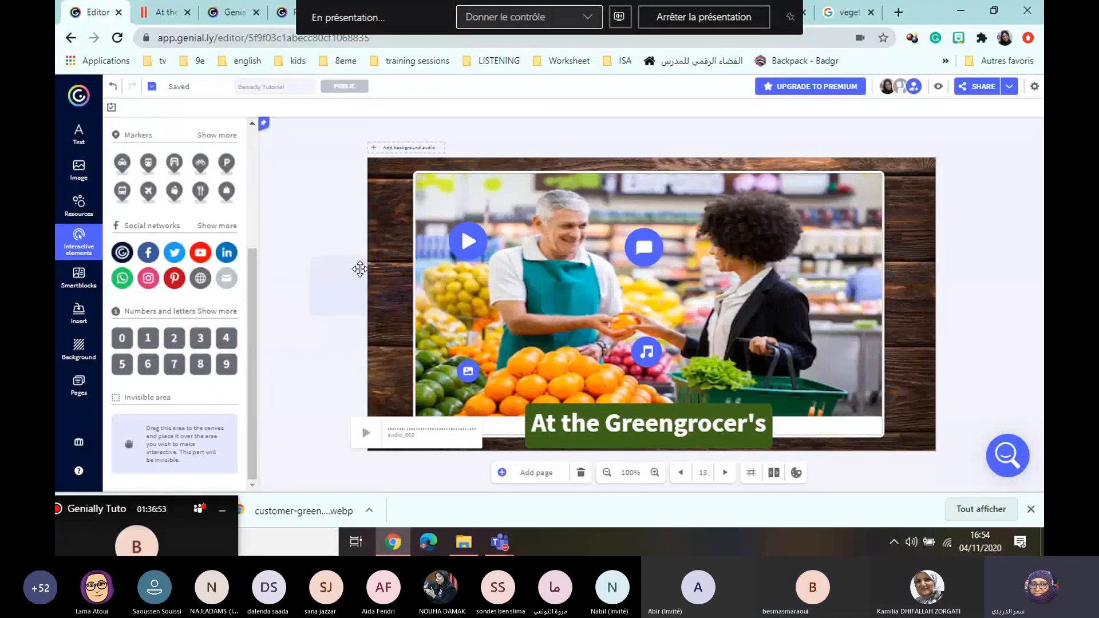
pyautogui.click(558, 417)
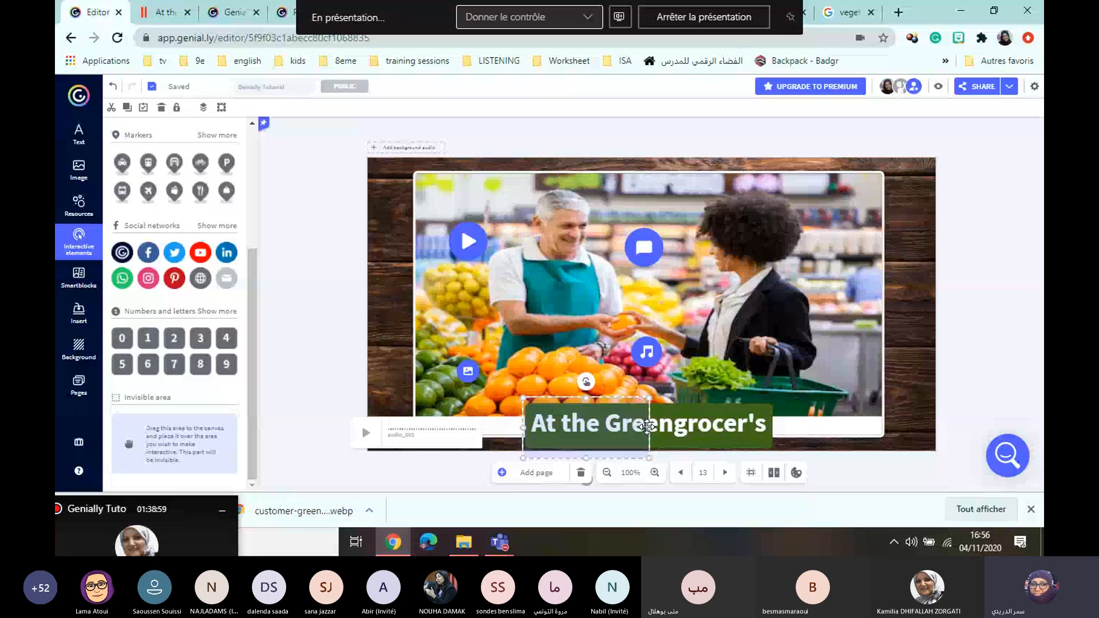
pyautogui.moveTo(647, 426); pyautogui.dragTo(668, 428)
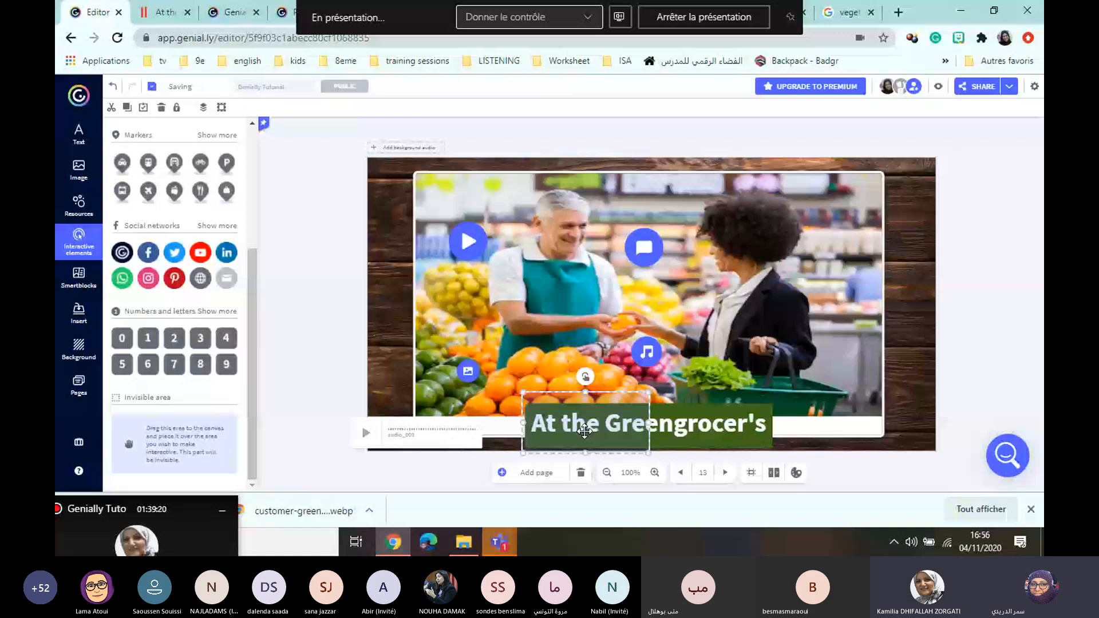
pyautogui.moveTo(649, 424); pyautogui.dragTo(775, 429)
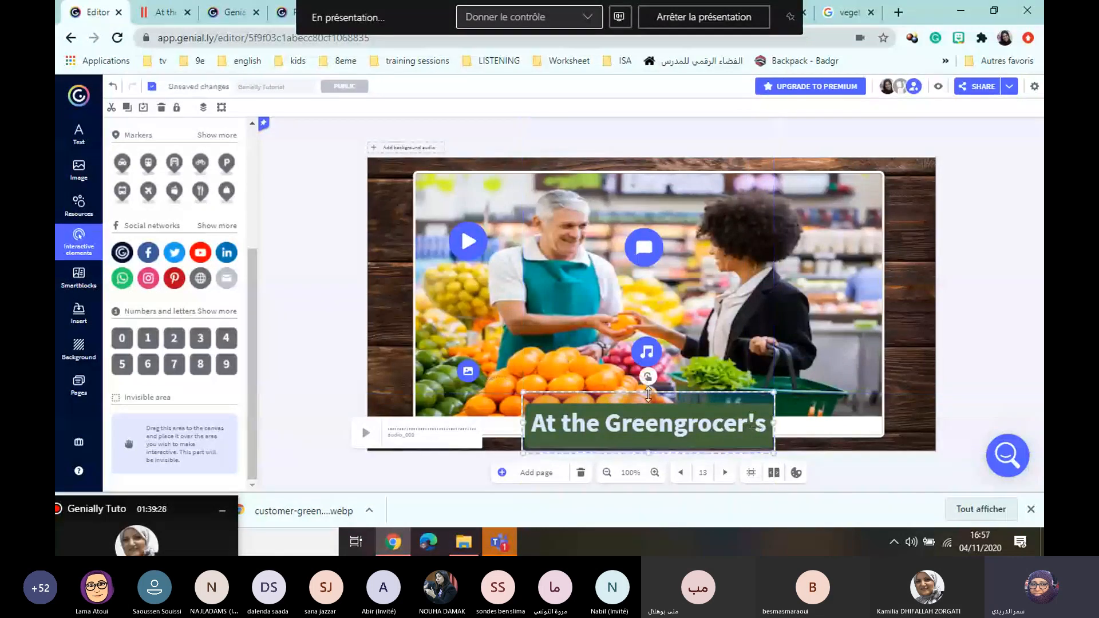
pyautogui.moveTo(649, 393); pyautogui.dragTo(648, 404)
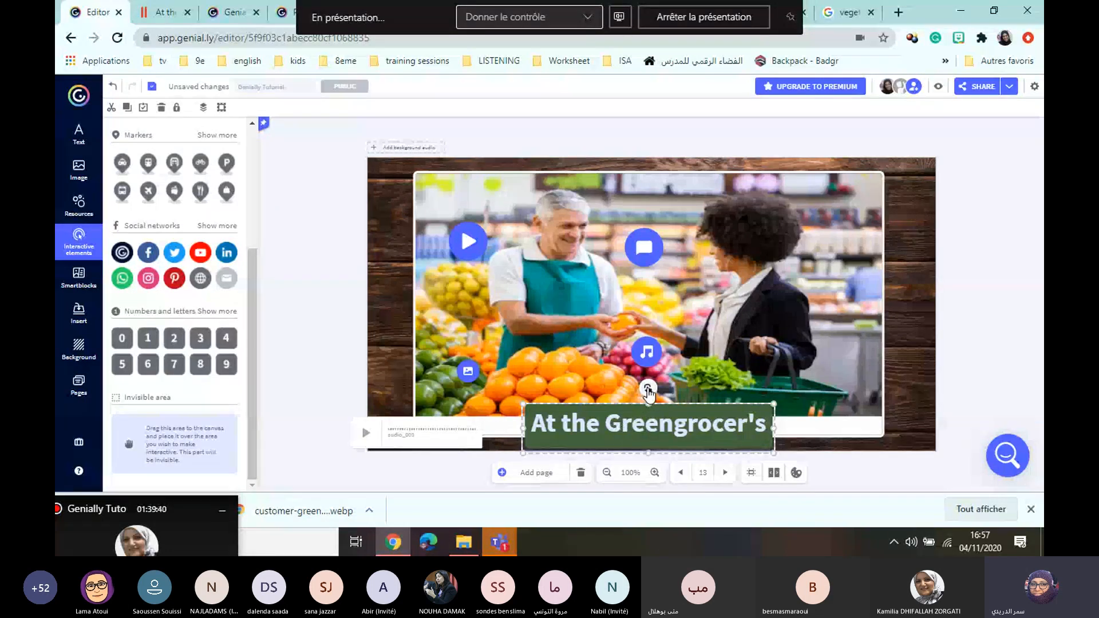
pyautogui.click(648, 392)
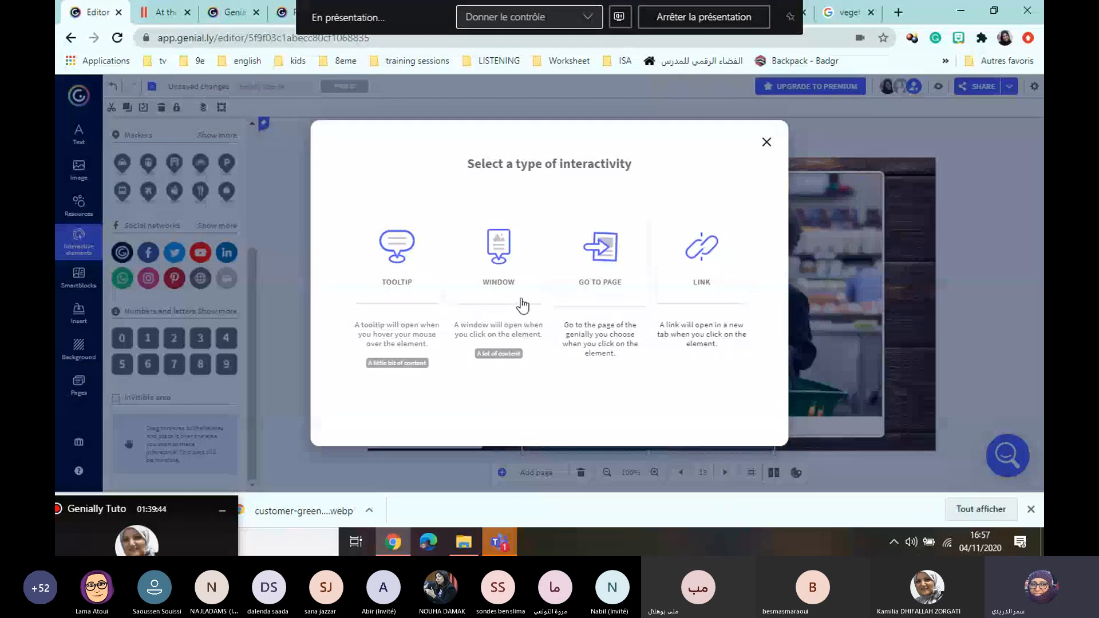
pyautogui.click(410, 280)
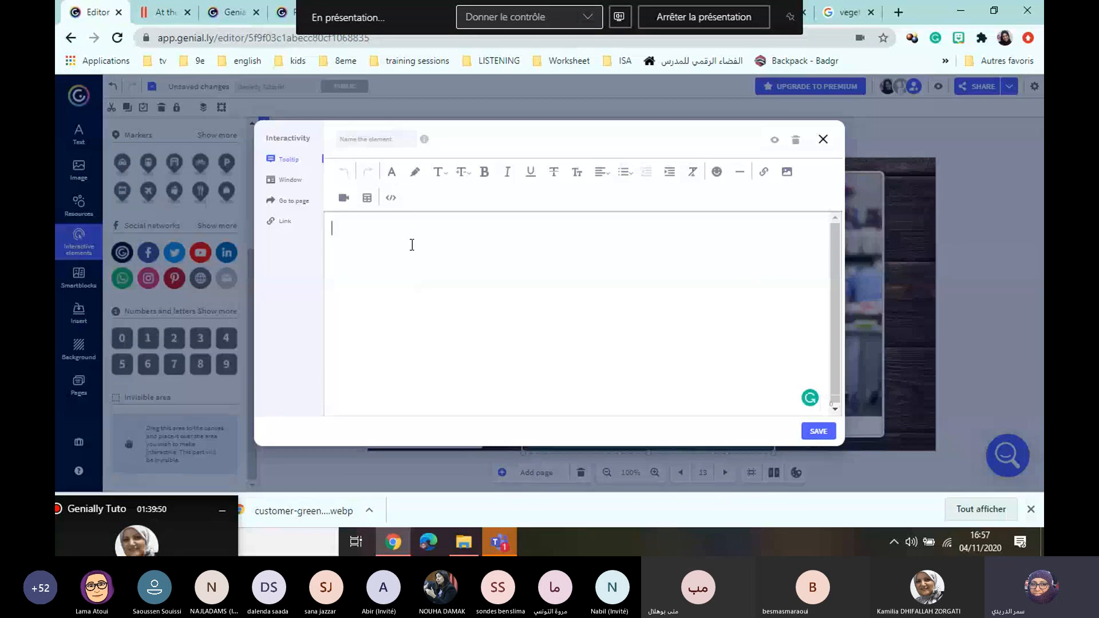
pyautogui.click(823, 139)
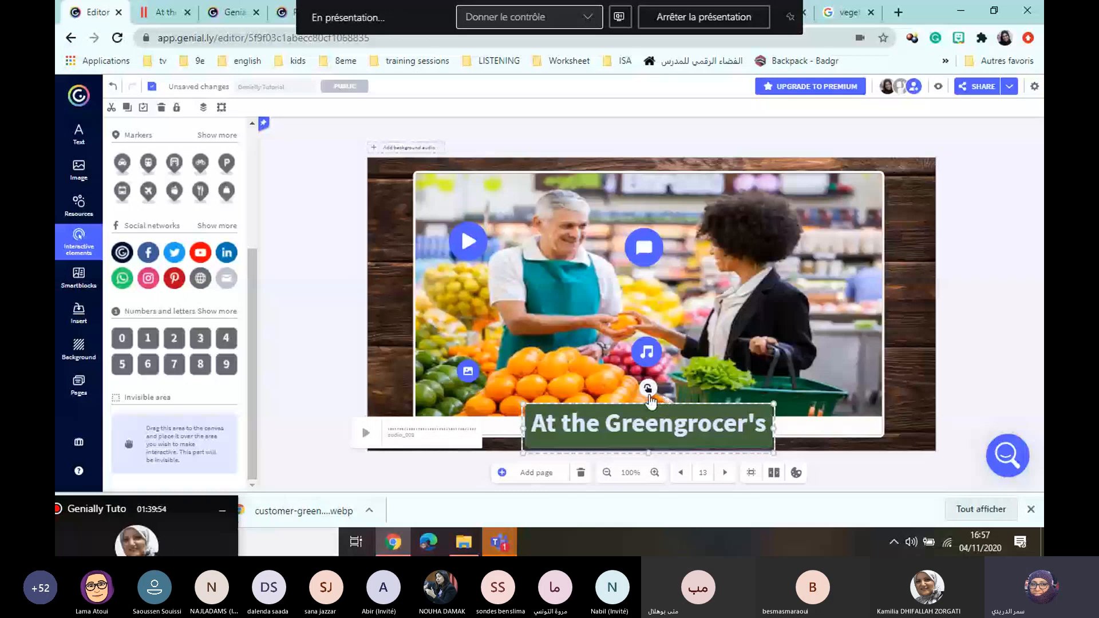
# - Give the title's invisible area a tooltip beginning "retailer of fruit" and save it
pyautogui.click(648, 389)
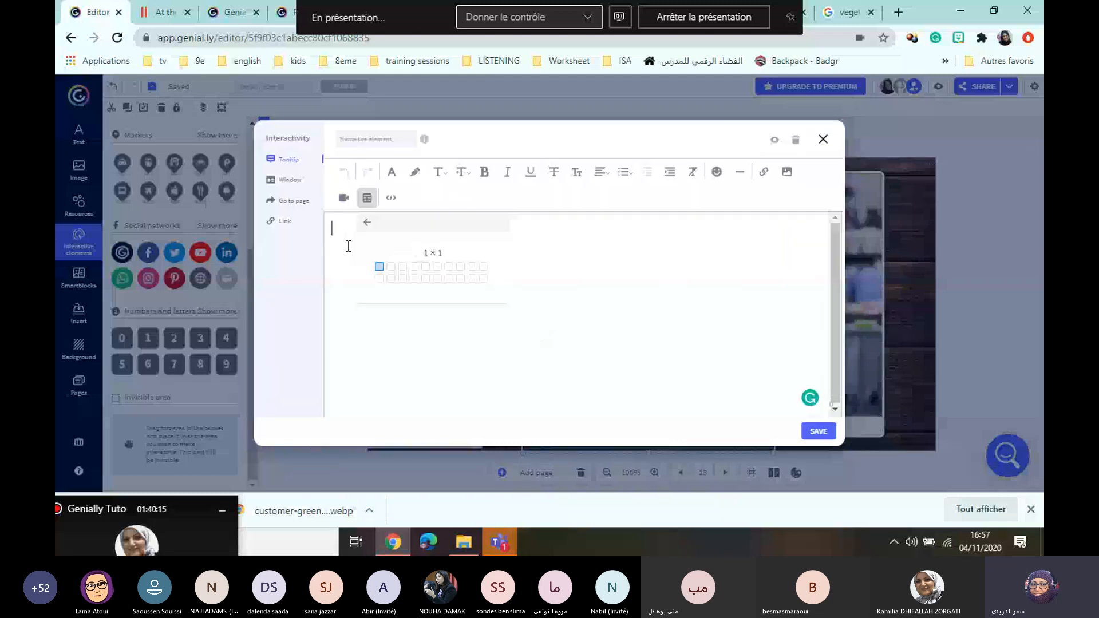
pyautogui.click(348, 246)
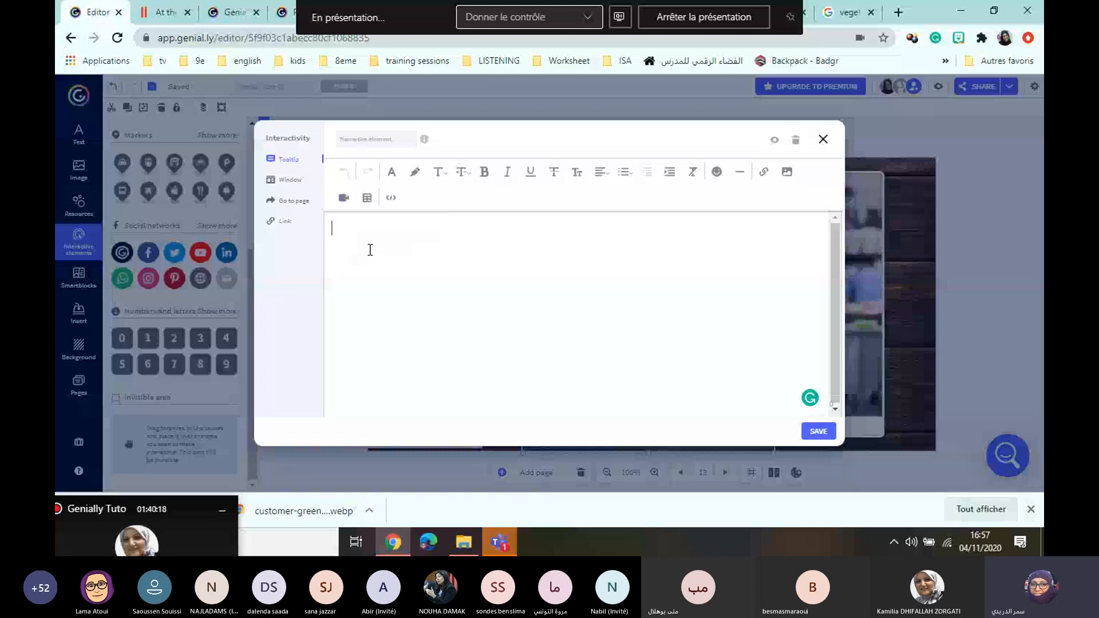
pyautogui.write('retailer ')
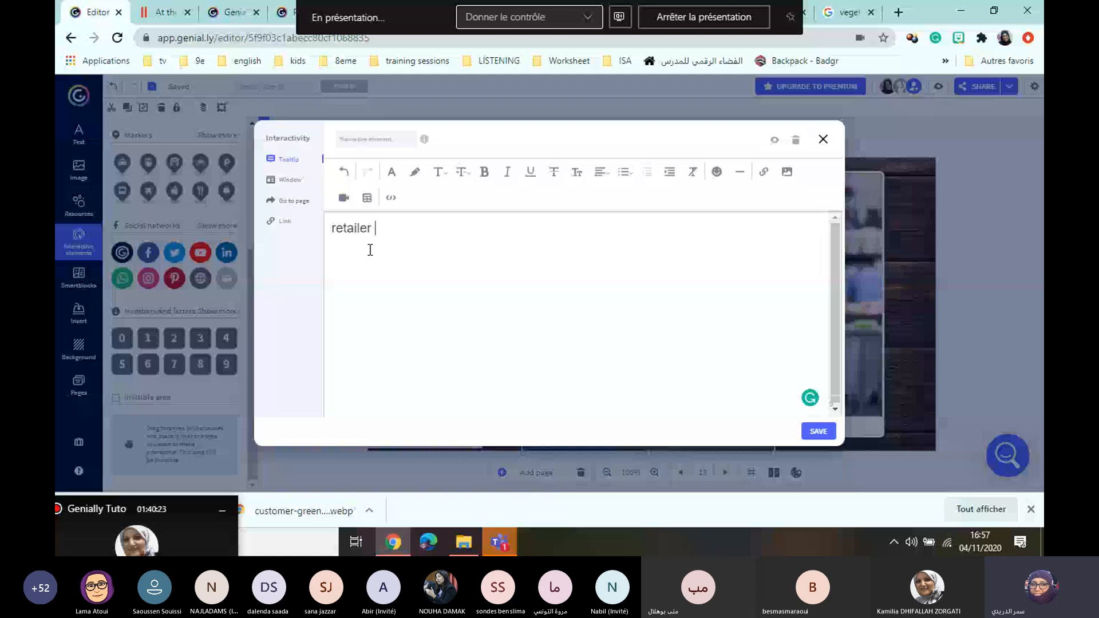
pyautogui.write('of fru')
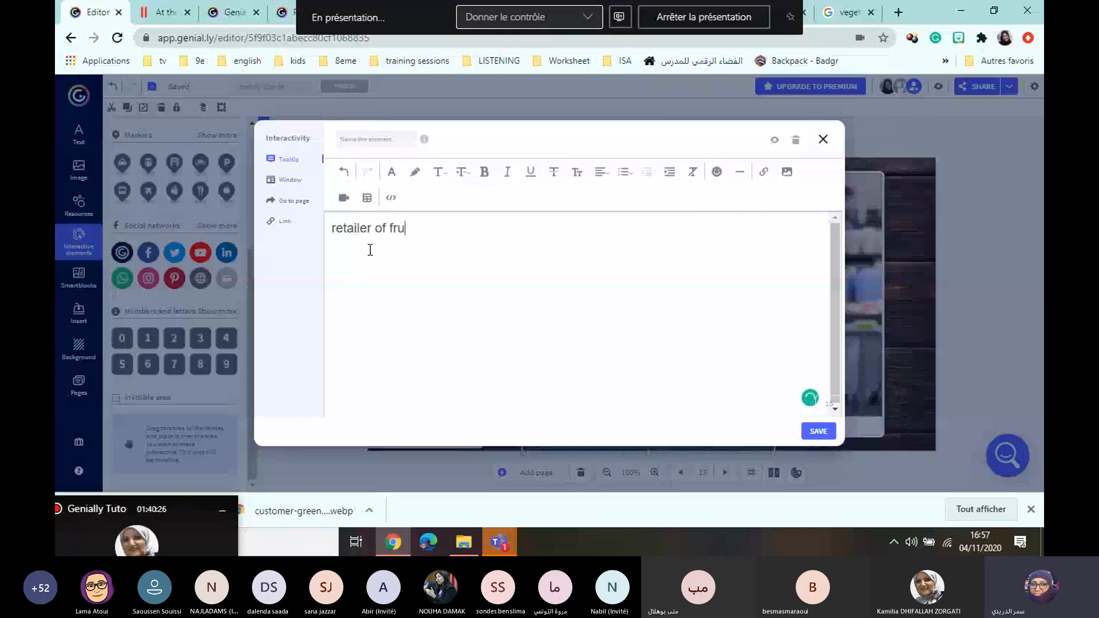
pyautogui.write('it an')
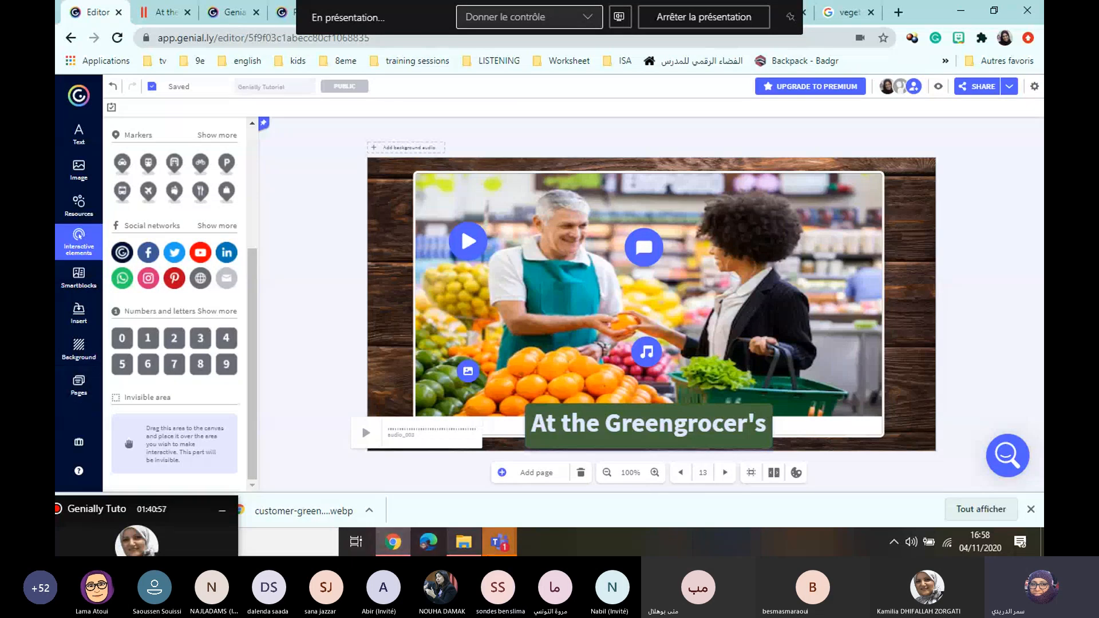
# - Place an invisible area over the woman customer's head and give it a saved tooltip reading "client"
pyautogui.moveTo(500, 541)
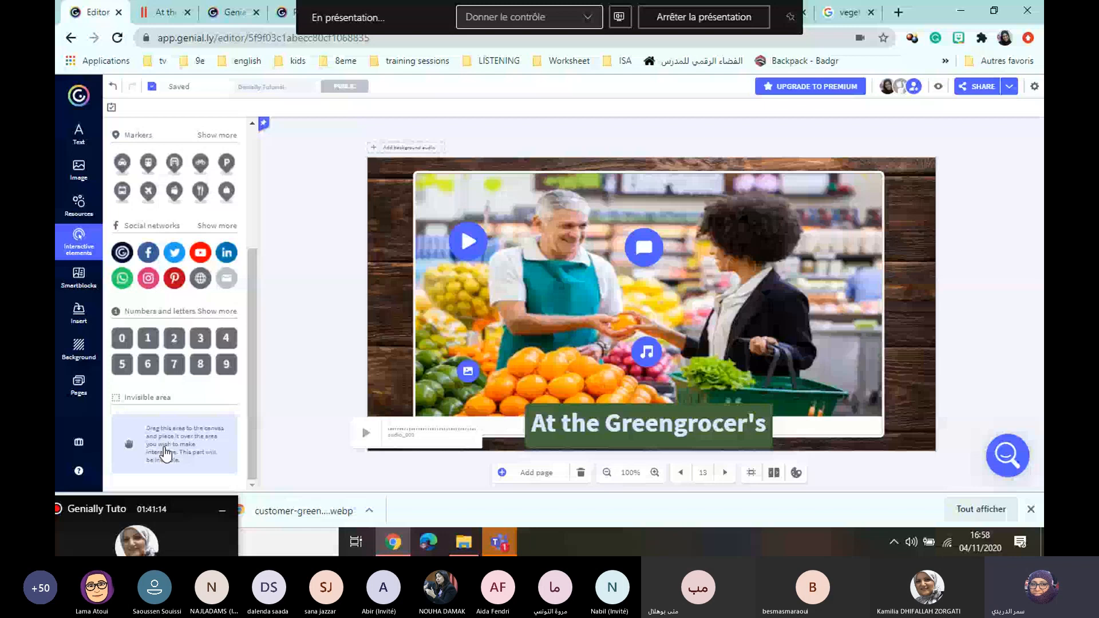
pyautogui.moveTo(166, 453); pyautogui.dragTo(756, 188)
pyautogui.click(757, 187)
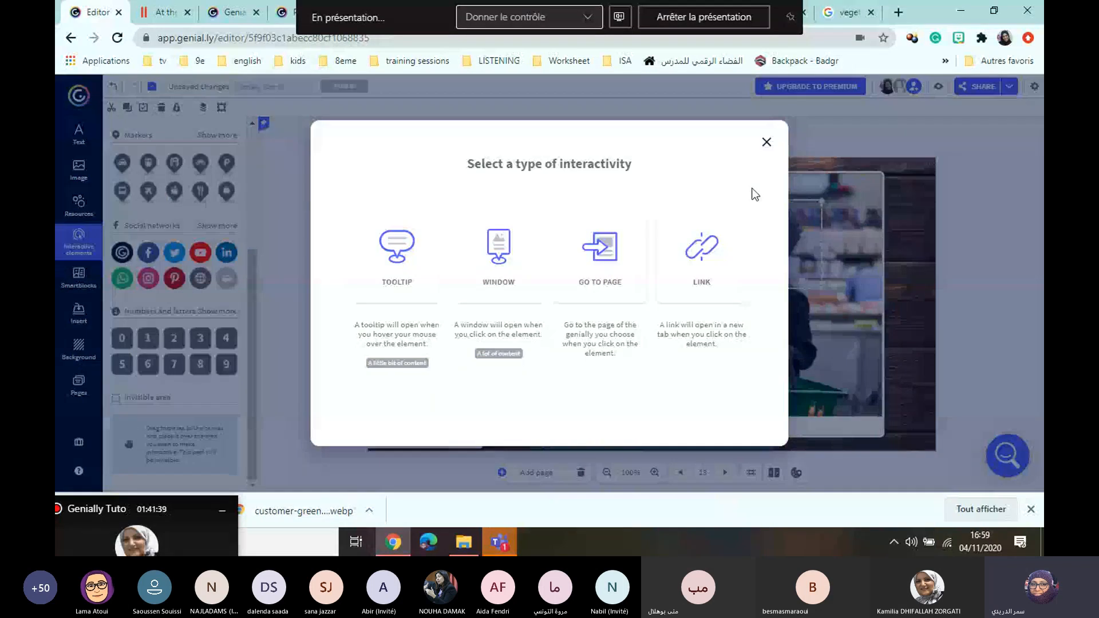
pyautogui.click(407, 239)
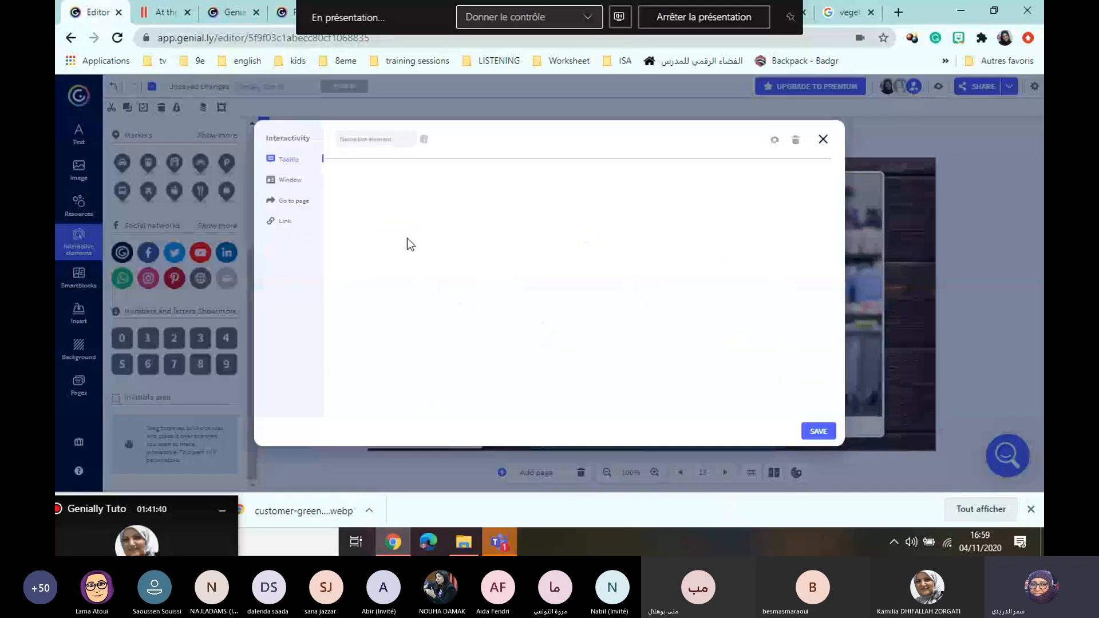
pyautogui.write('client')
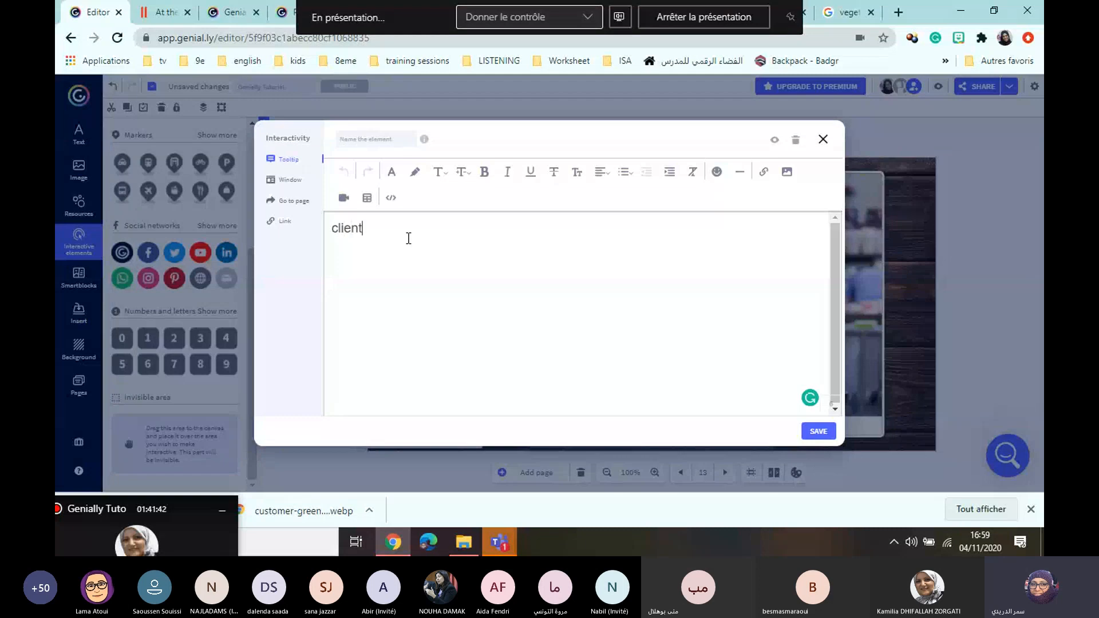
pyautogui.click(818, 433)
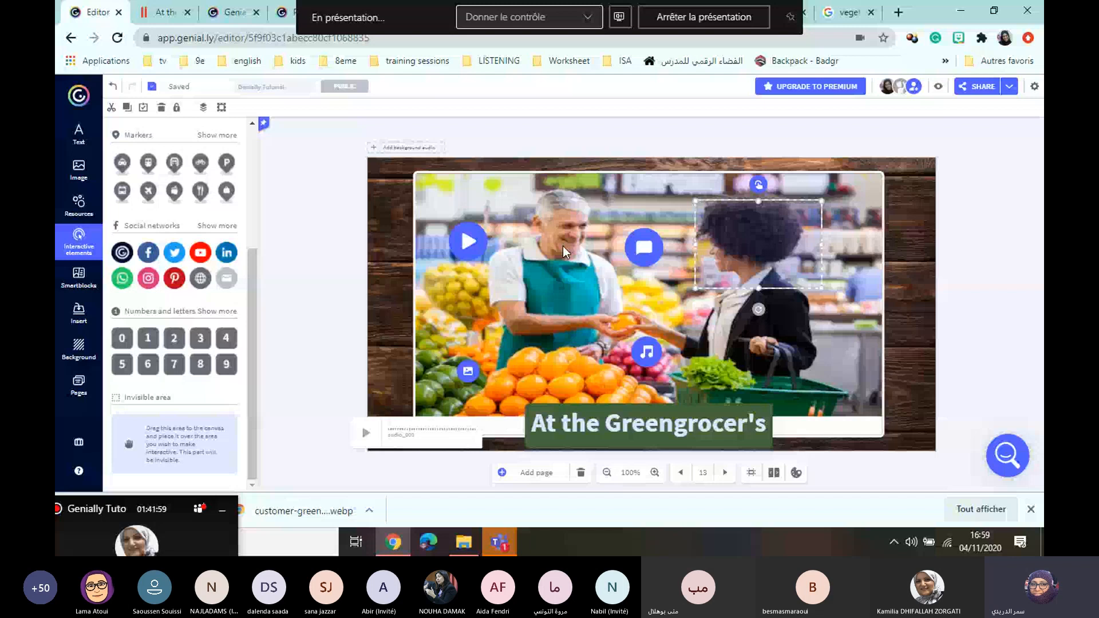
# - Place an invisible interactive area over the greengrocer's head and upper body on page 12
pyautogui.click(75, 385)
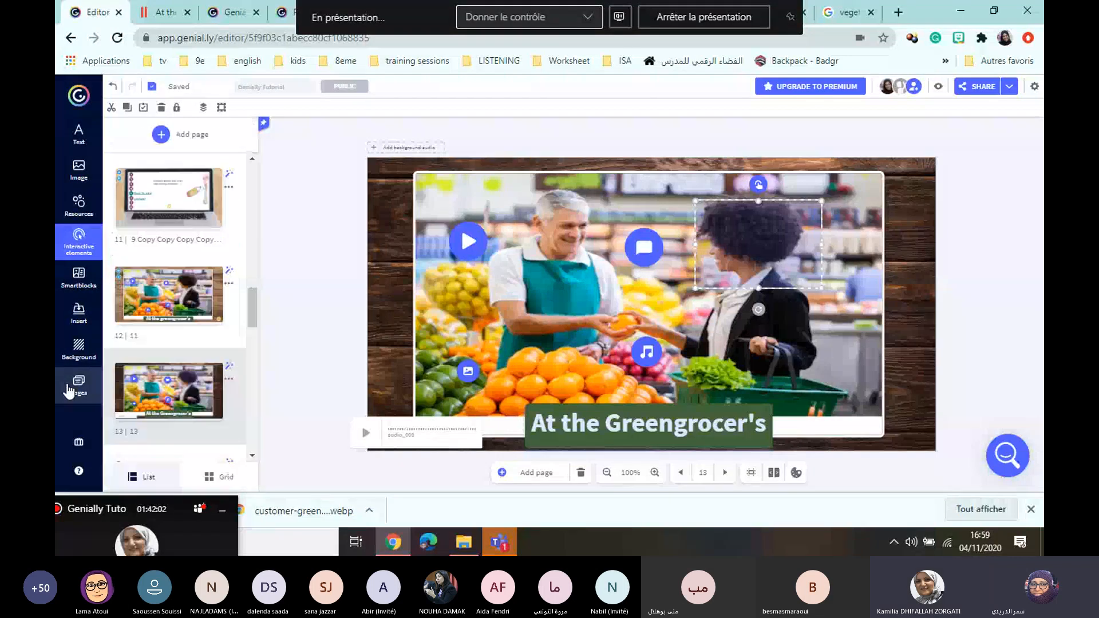
pyautogui.click(153, 294)
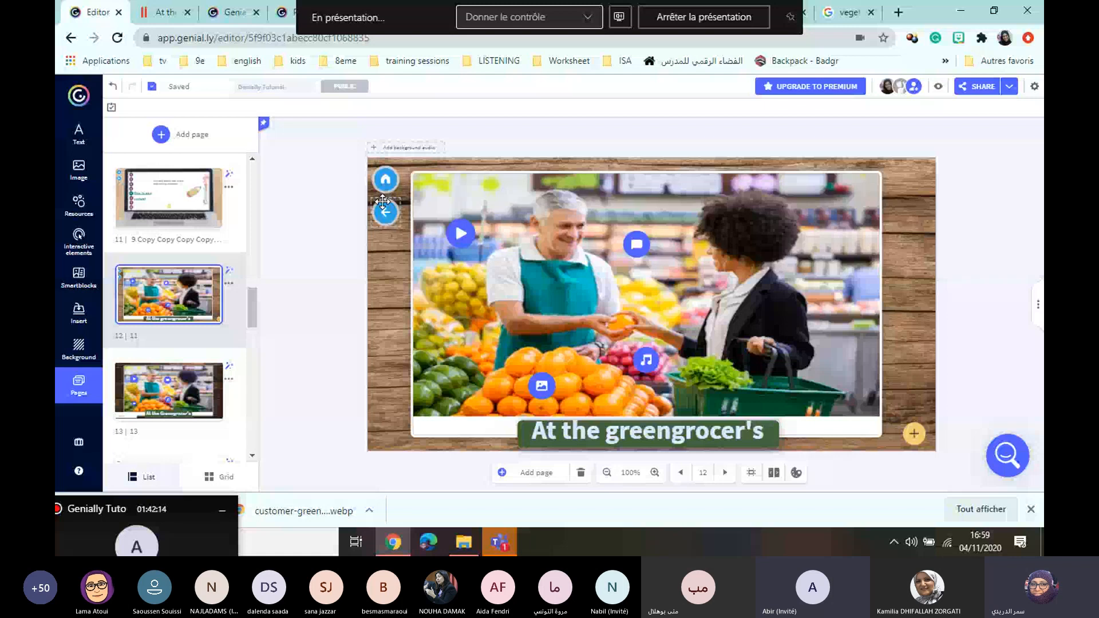
pyautogui.click(76, 349)
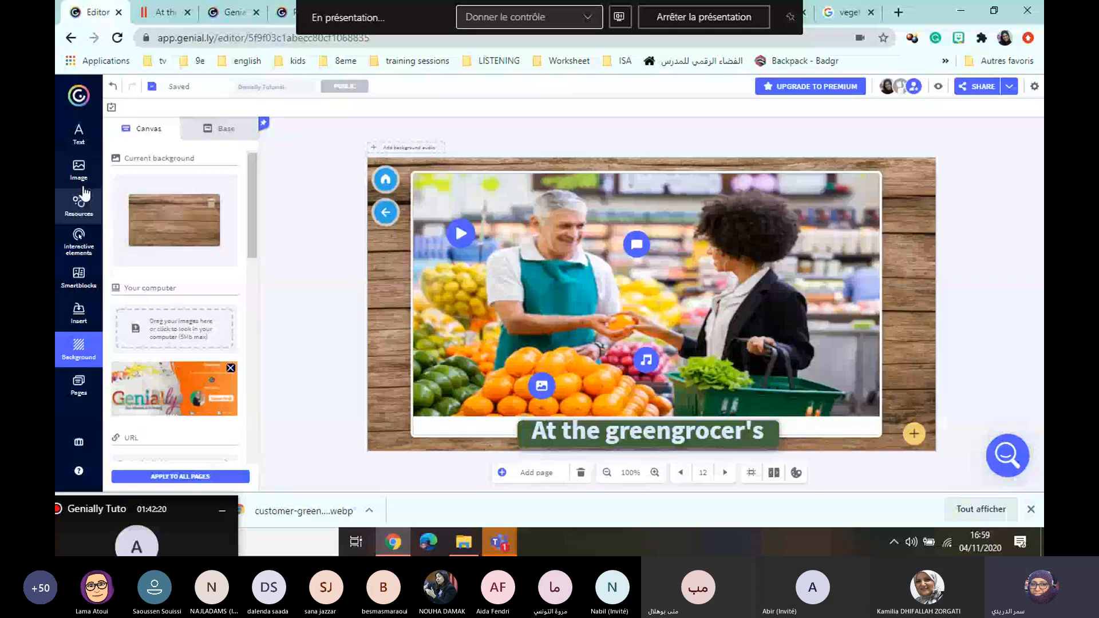
pyautogui.click(80, 242)
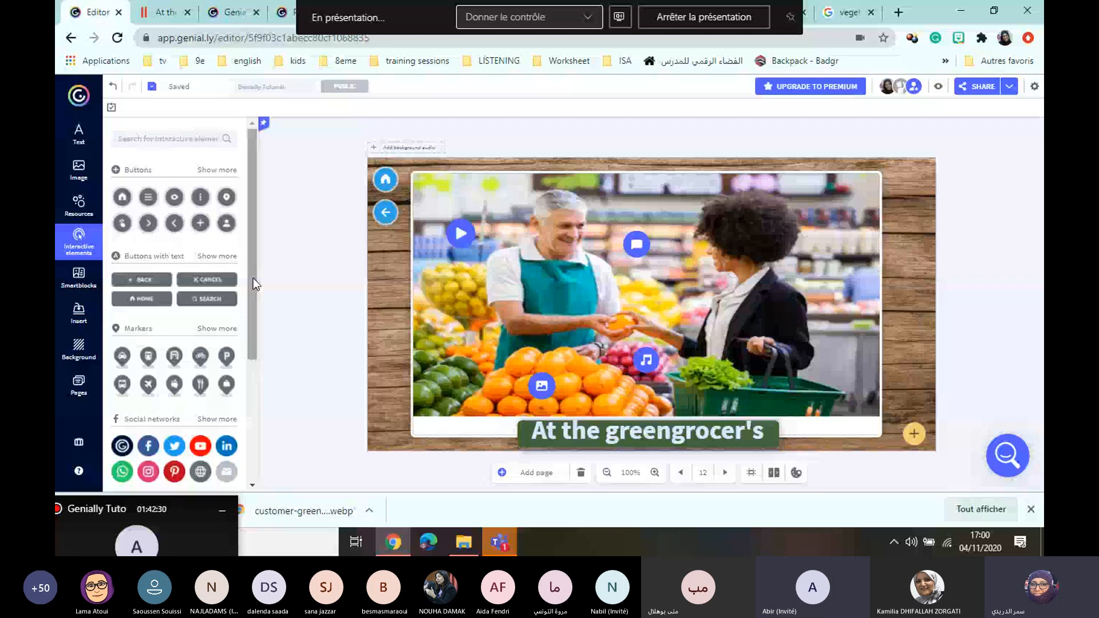
pyautogui.moveTo(253, 278); pyautogui.dragTo(253, 426)
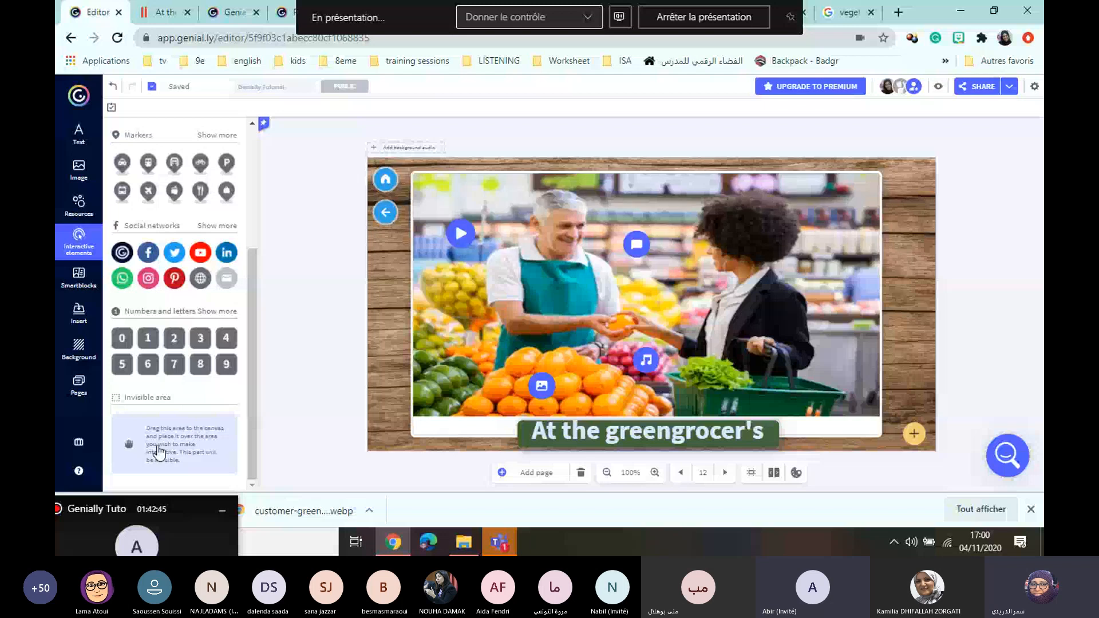
pyautogui.moveTo(158, 447); pyautogui.dragTo(215, 441)
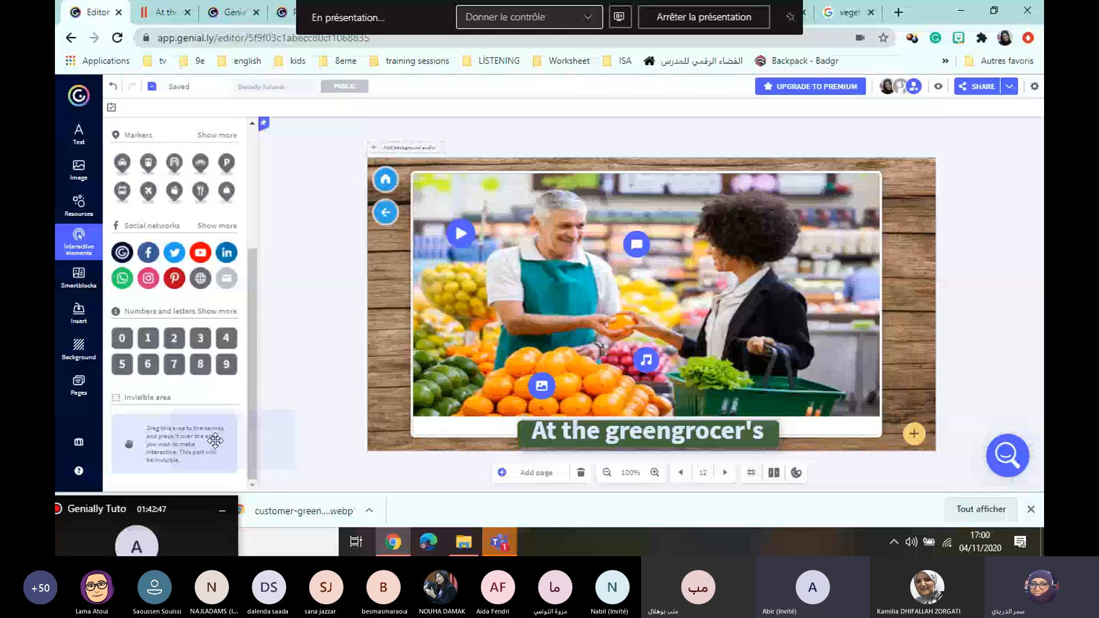
pyautogui.moveTo(215, 440); pyautogui.dragTo(450, 342)
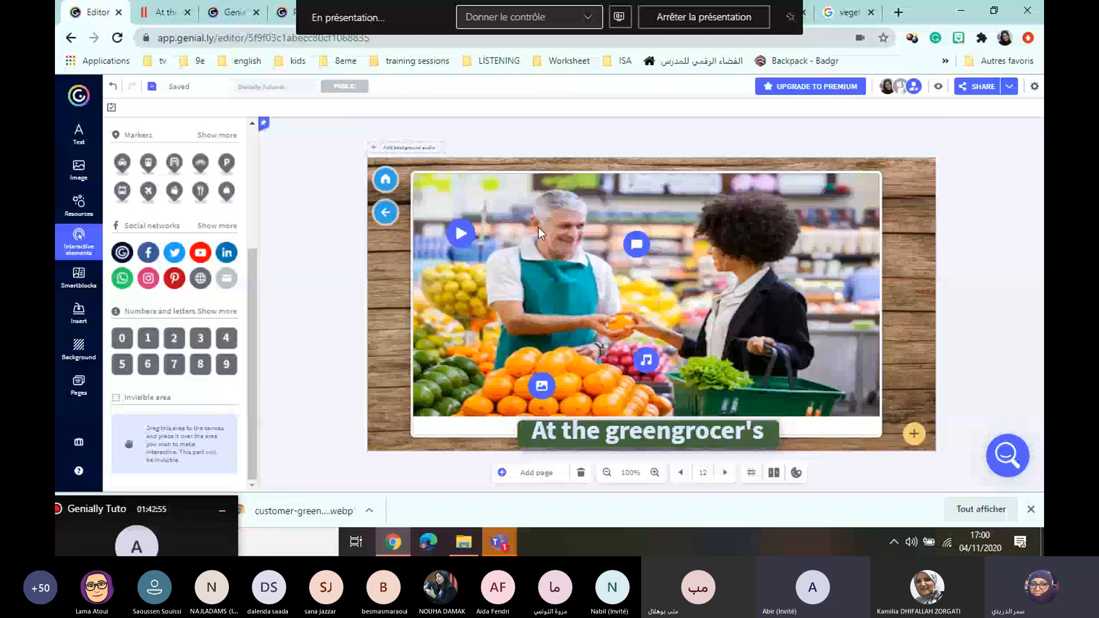
pyautogui.moveTo(538, 228); pyautogui.dragTo(538, 228)
pyautogui.moveTo(556, 275); pyautogui.dragTo(555, 285)
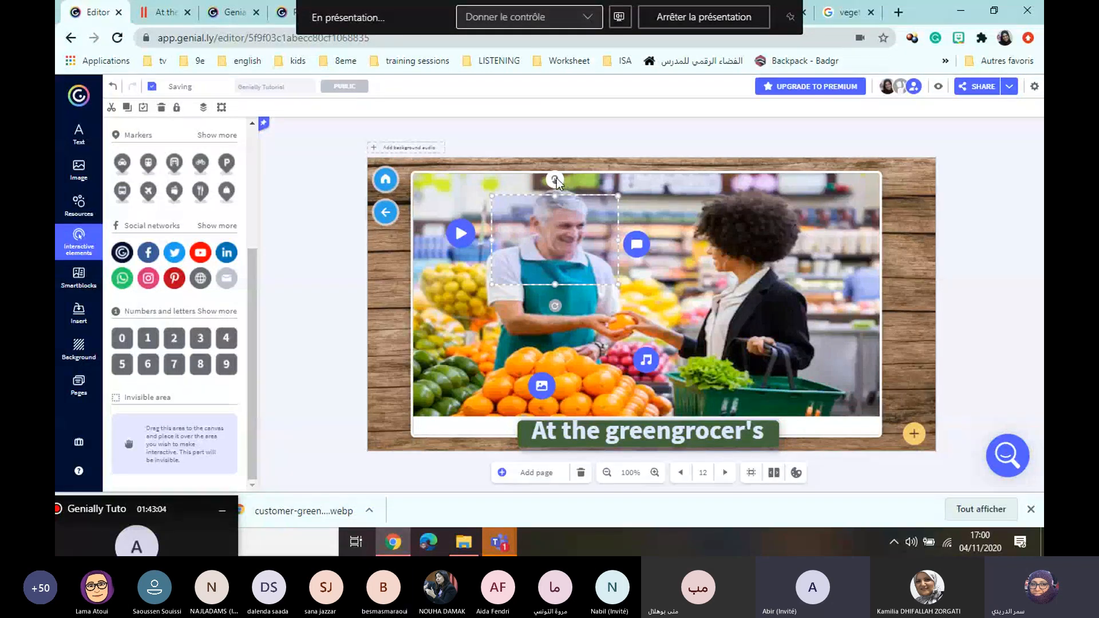
pyautogui.click(458, 356)
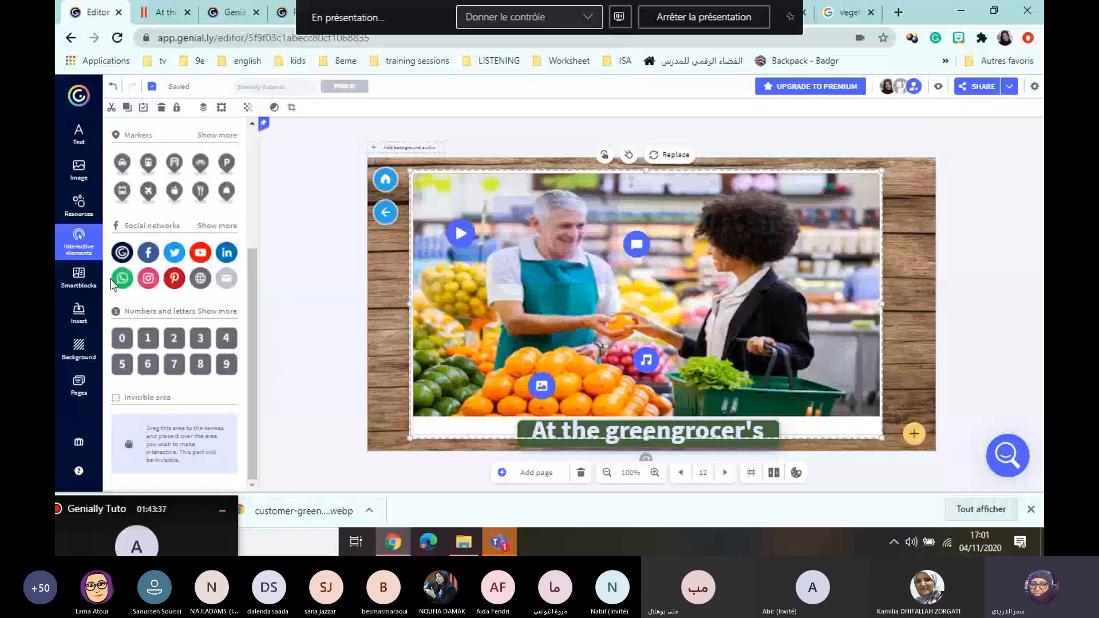
# - Examine the home and back buttons on page 12, along with pages 11 and 2 of the presentation
pyautogui.click(79, 387)
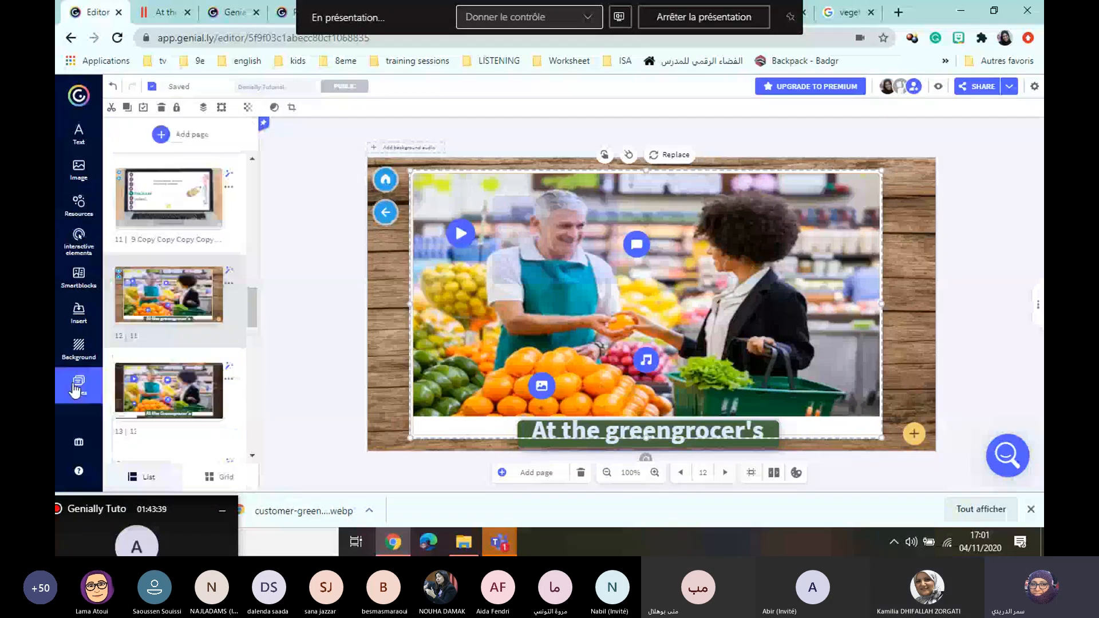
pyautogui.click(175, 319)
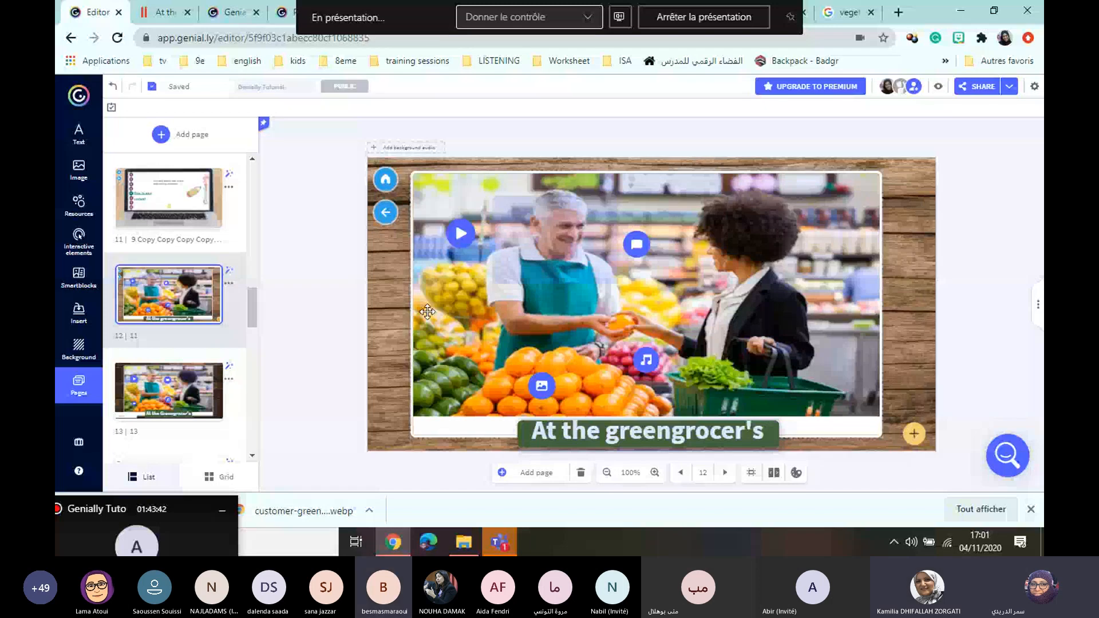
pyautogui.moveTo(386, 178); pyautogui.dragTo(387, 181)
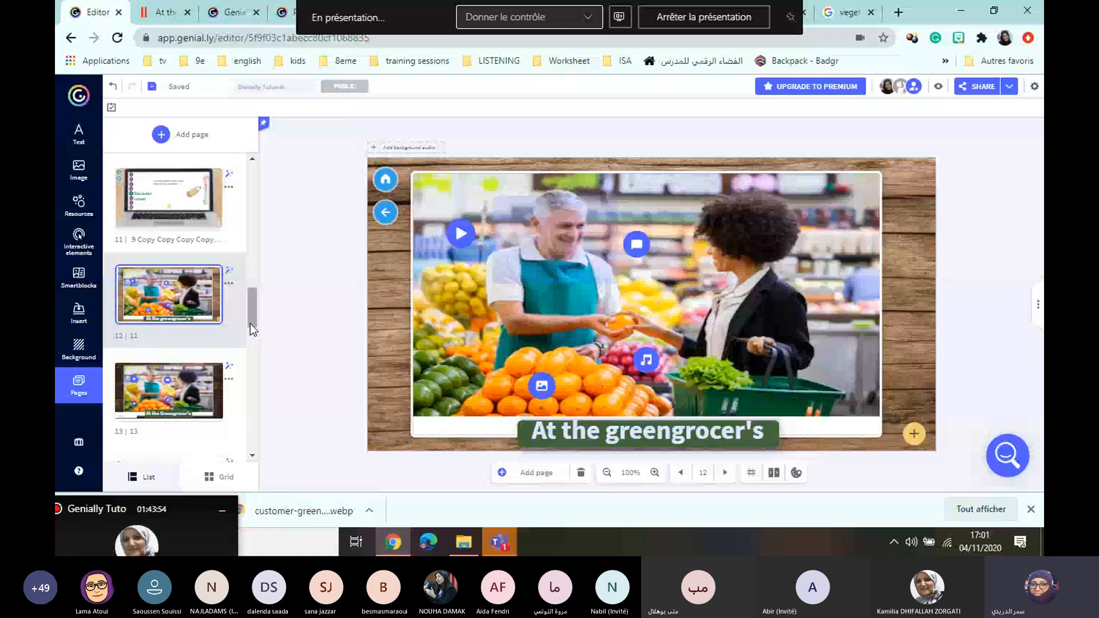
pyautogui.moveTo(250, 323); pyautogui.dragTo(253, 305)
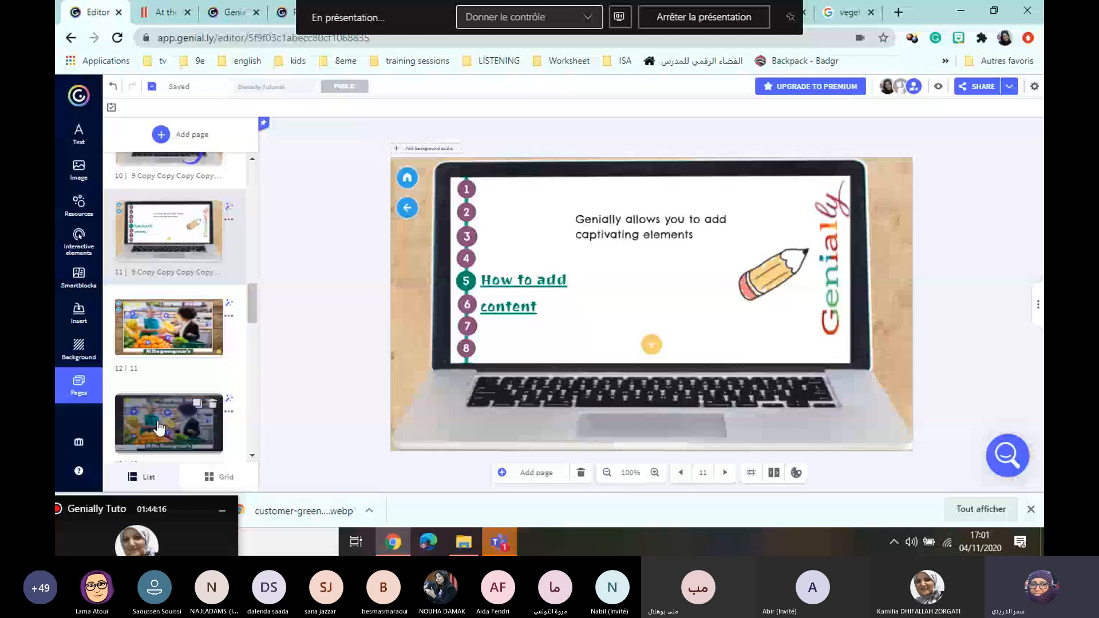
pyautogui.moveTo(252, 313)
pyautogui.mouseDown()
pyautogui.moveTo(256, 290)
pyautogui.moveTo(256, 302)
pyautogui.mouseUp()
pyautogui.scroll(-2, 170, 309)
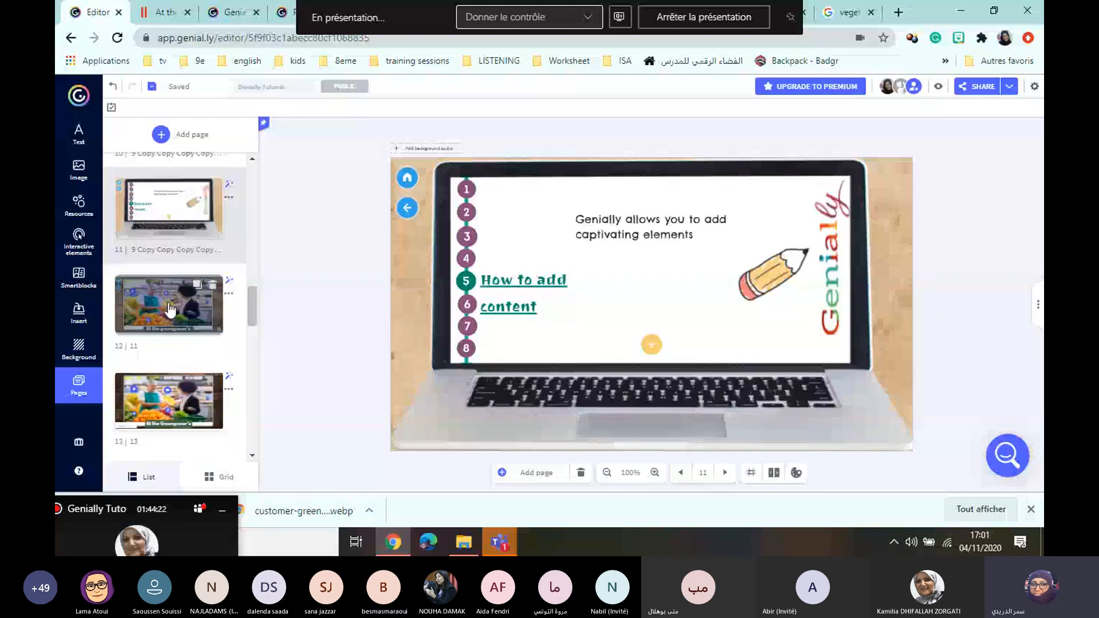
pyautogui.click(170, 309)
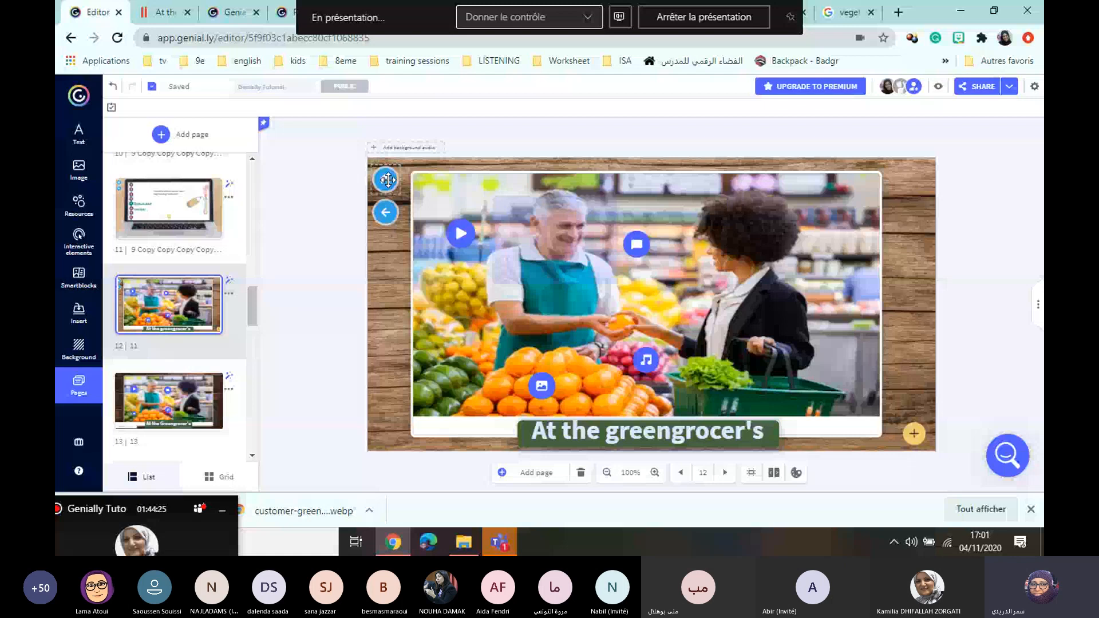
pyautogui.click(166, 187)
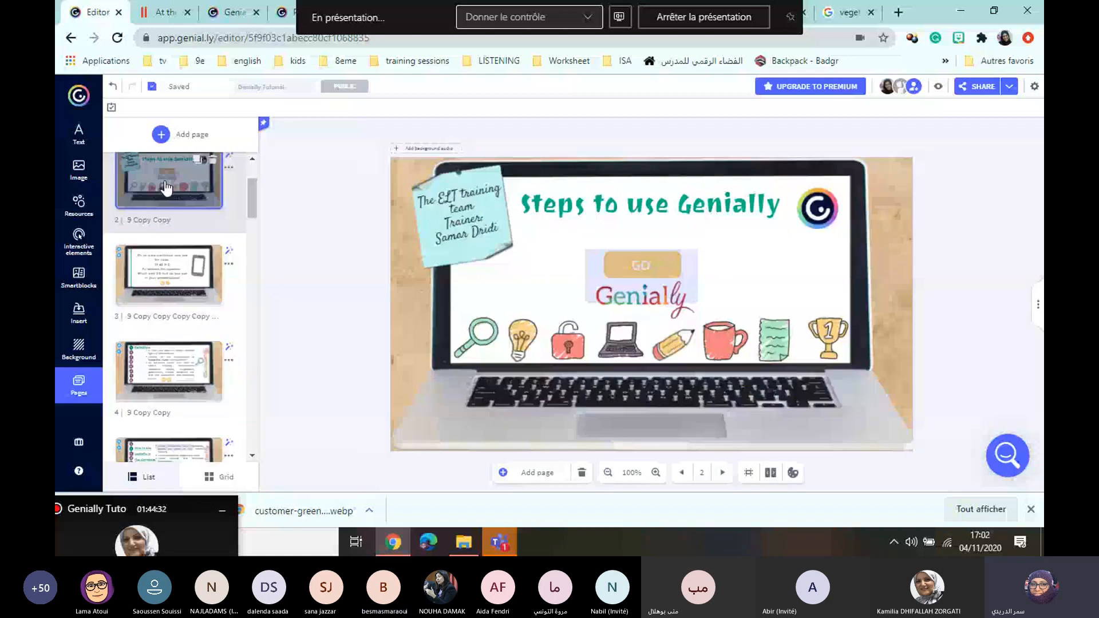
pyautogui.moveTo(249, 187); pyautogui.dragTo(259, 301)
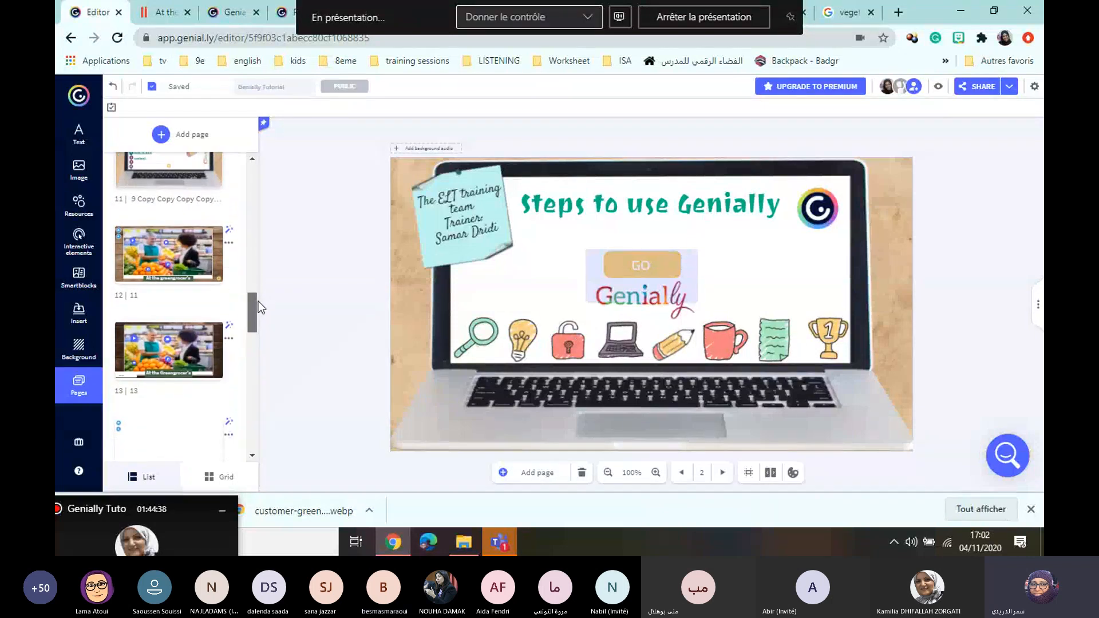
# - Add a round home button to page 13, place it in the page's upper-left corner and enlarge it slightly
pyautogui.click(169, 348)
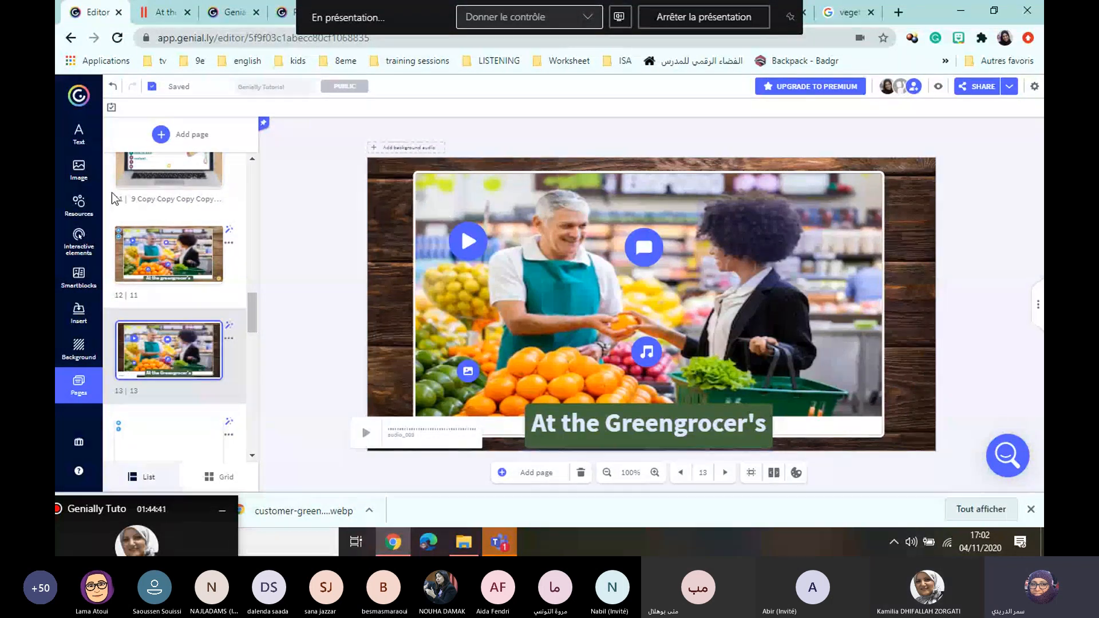
pyautogui.click(79, 233)
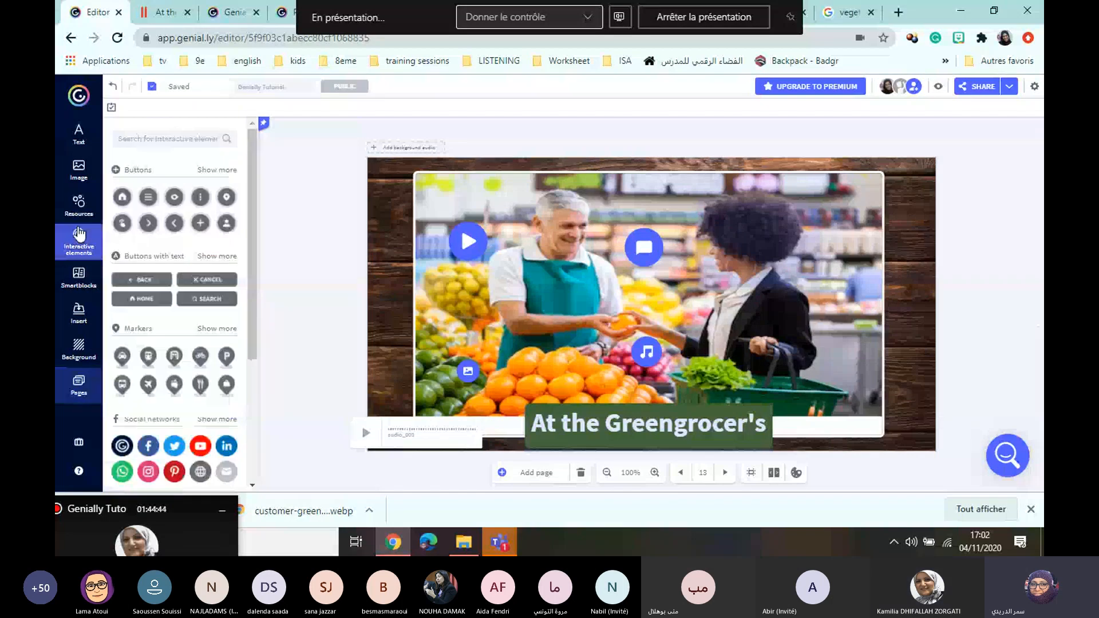
pyautogui.click(122, 197)
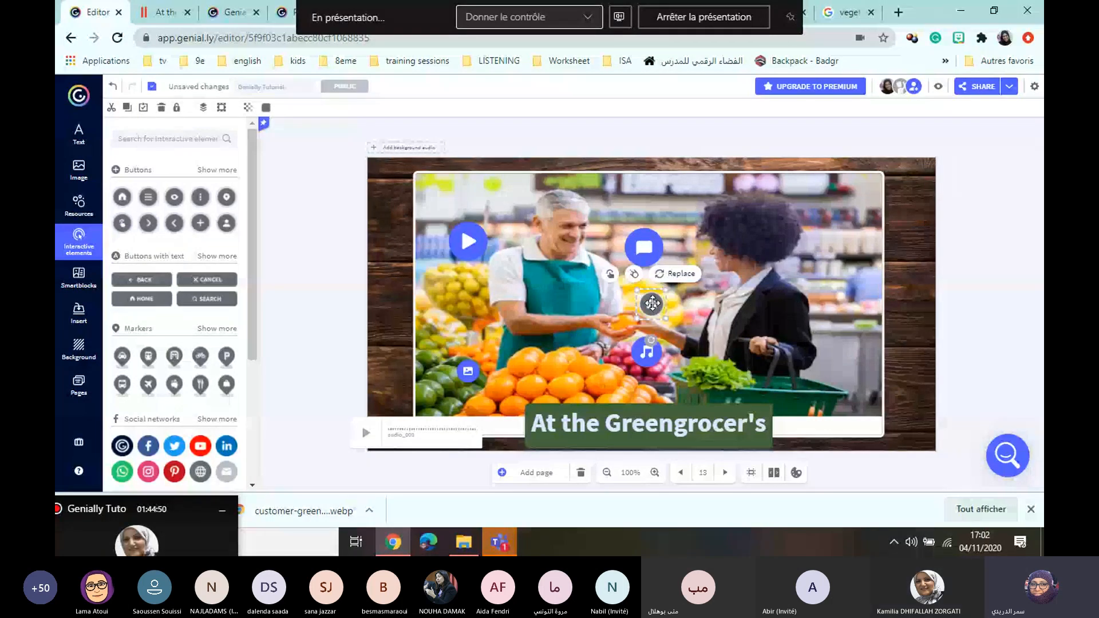
pyautogui.moveTo(652, 303); pyautogui.dragTo(386, 176)
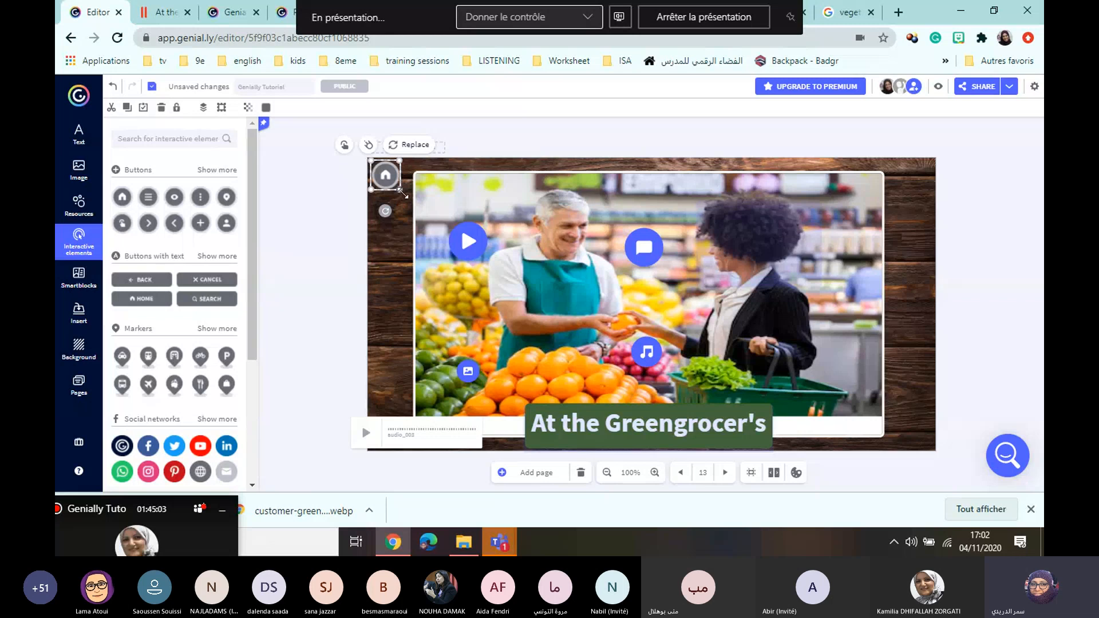
pyautogui.moveTo(402, 195); pyautogui.dragTo(405, 199)
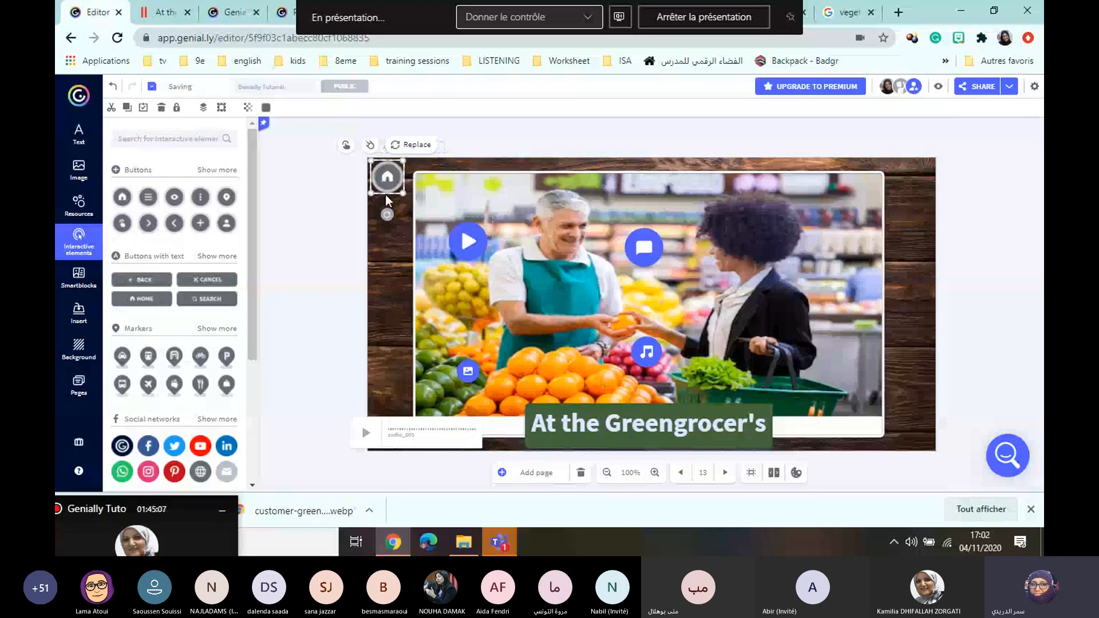
# - Recolor page 13's home button blue, #30A5E8
pyautogui.click(265, 109)
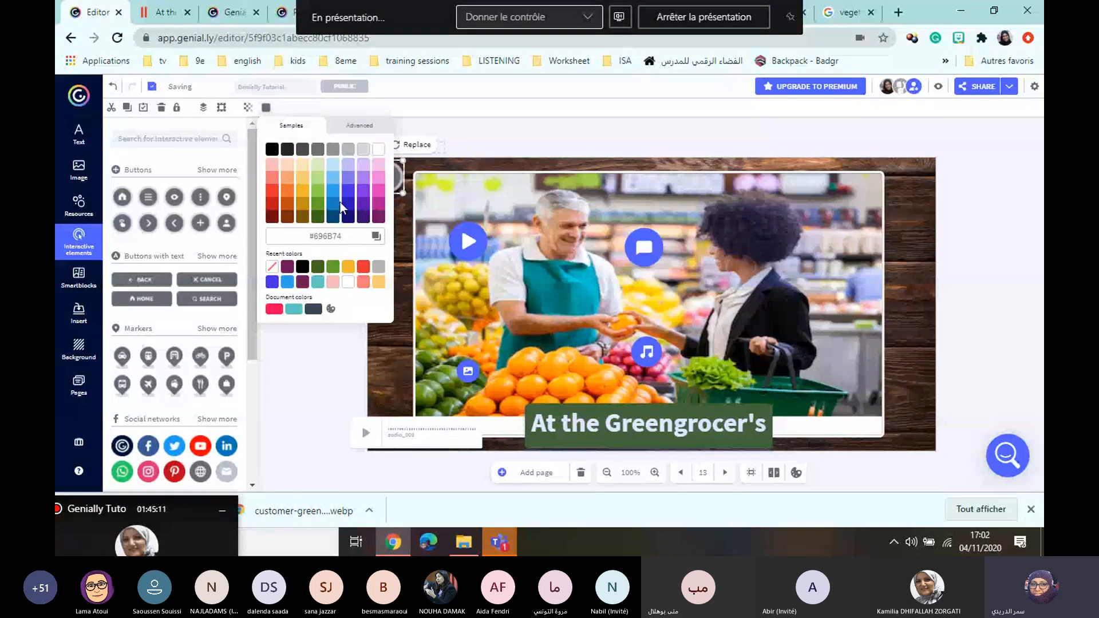
pyautogui.click(332, 195)
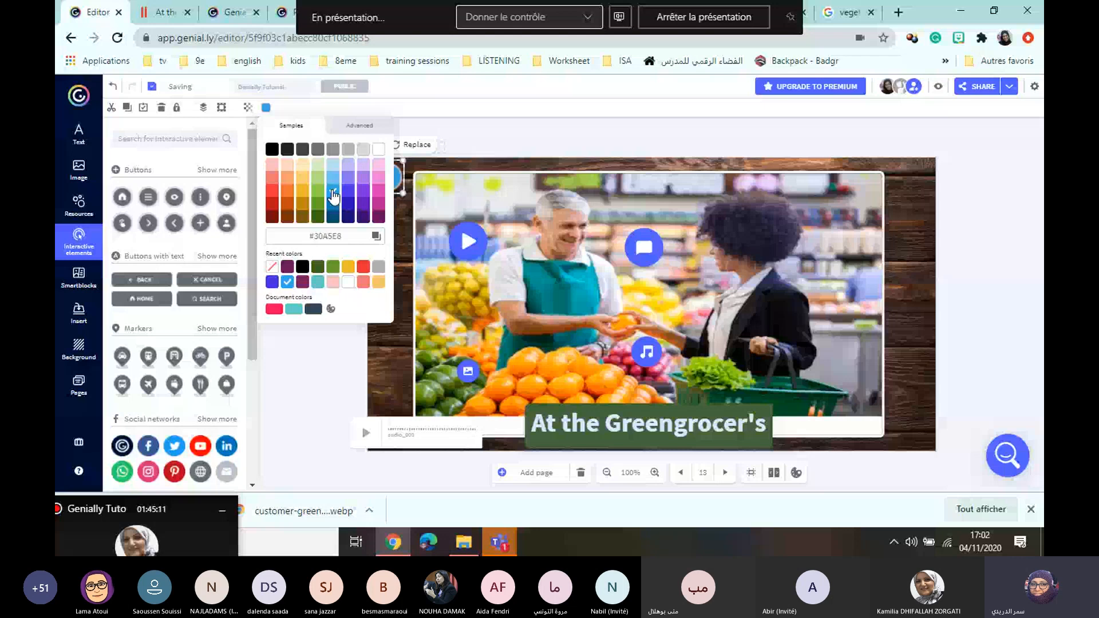
pyautogui.click(399, 370)
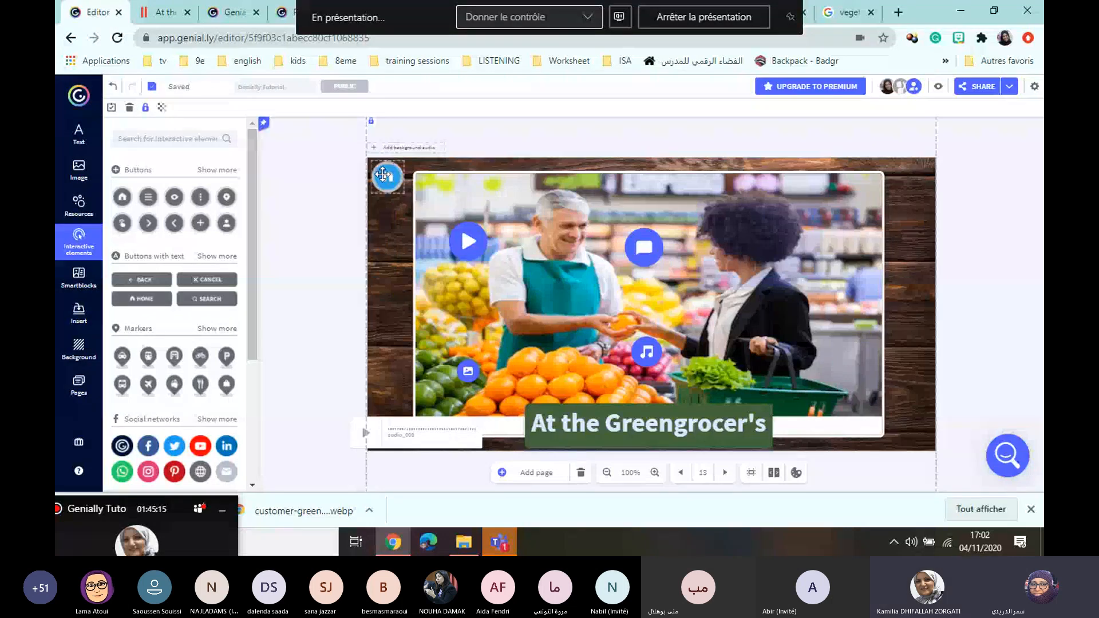
# - Give page 13's home button a Go to page interactivity and preview the page
pyautogui.click(390, 184)
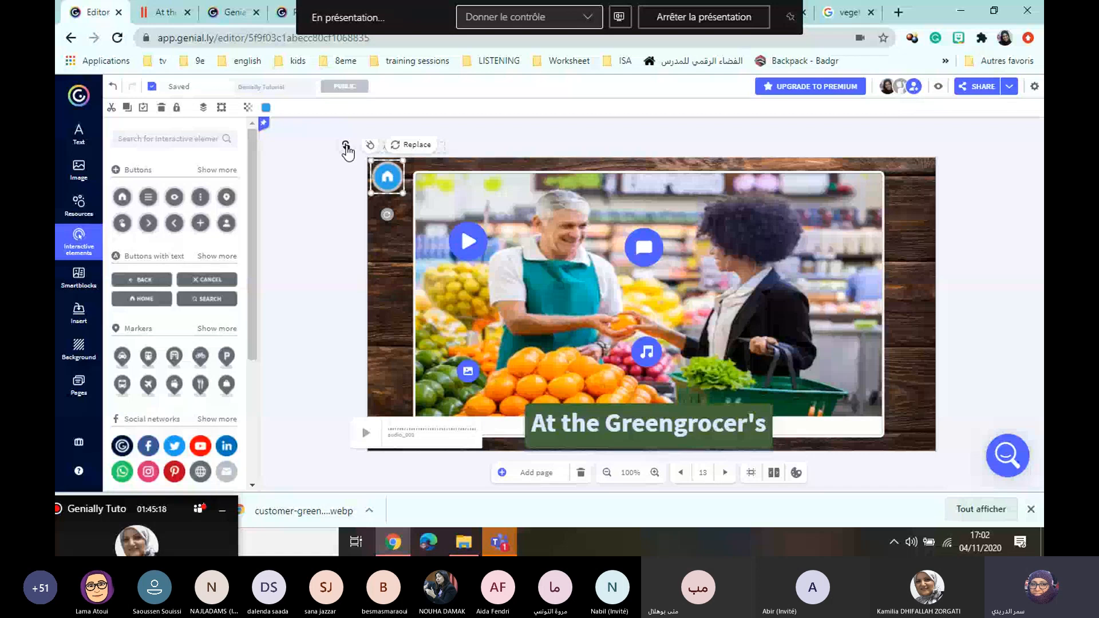
pyautogui.click(345, 145)
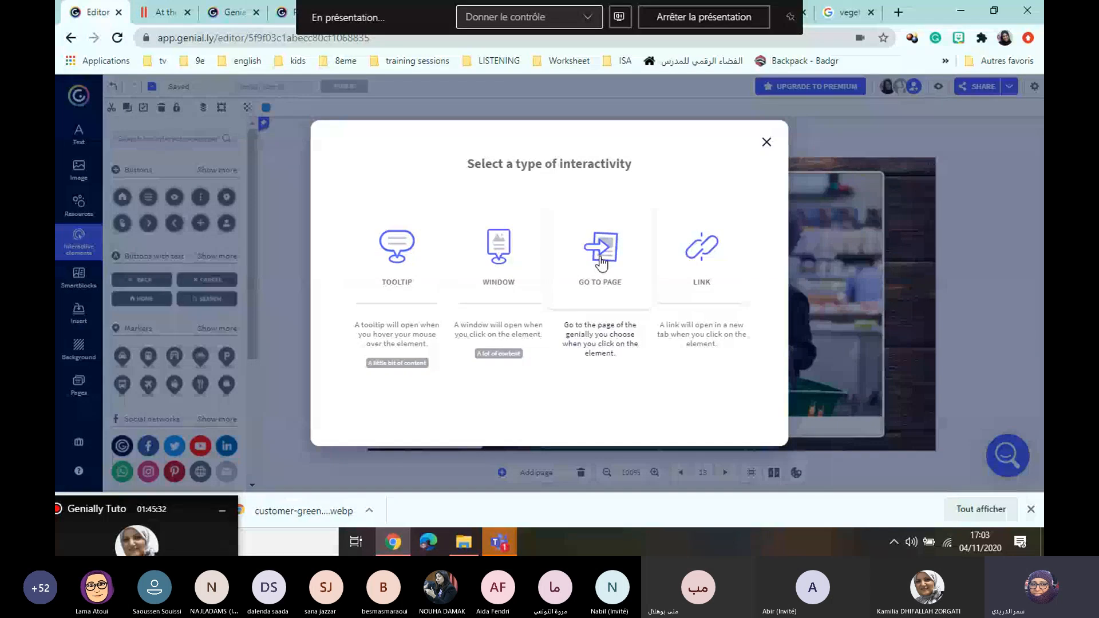
pyautogui.click(601, 263)
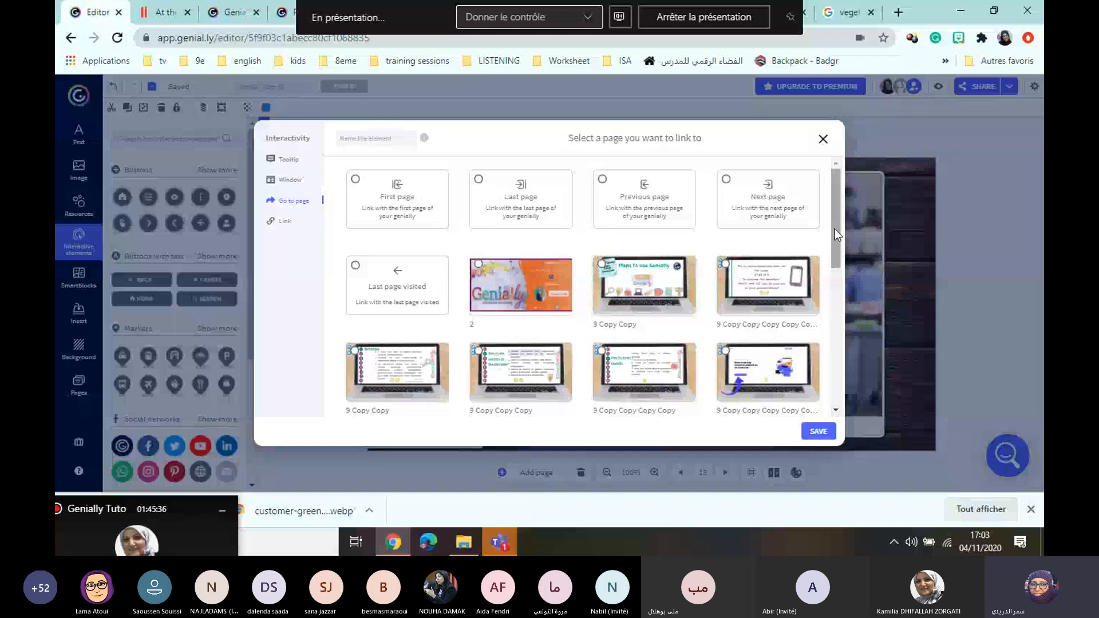
pyautogui.moveTo(834, 233); pyautogui.dragTo(838, 246)
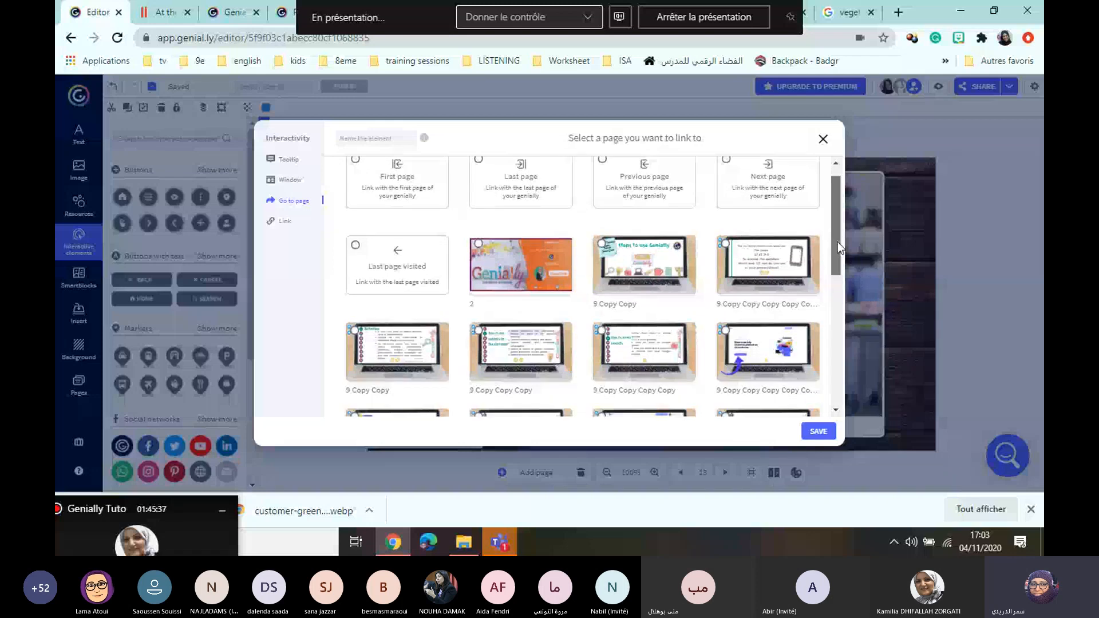
pyautogui.moveTo(837, 247); pyautogui.dragTo(837, 271)
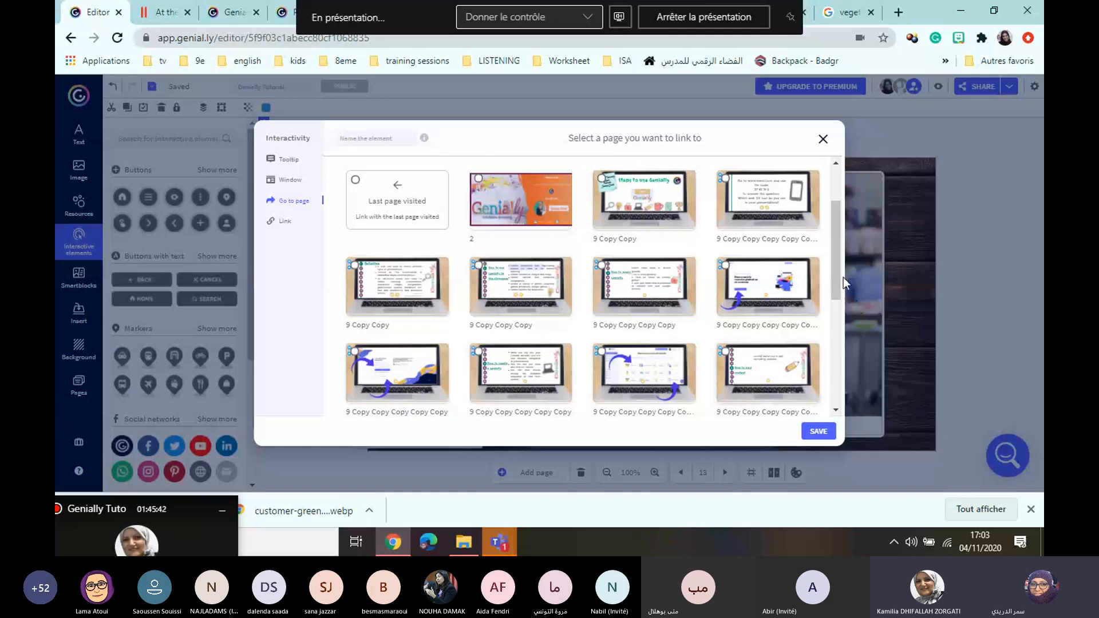
pyautogui.moveTo(838, 277); pyautogui.dragTo(847, 325)
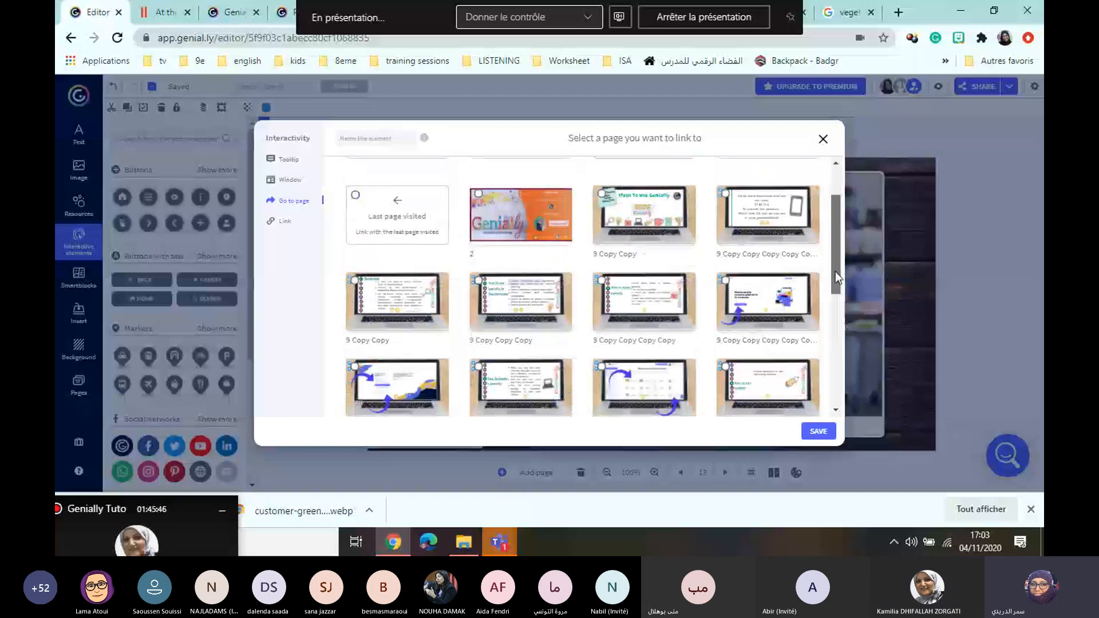
pyautogui.moveTo(836, 271); pyautogui.dragTo(841, 267)
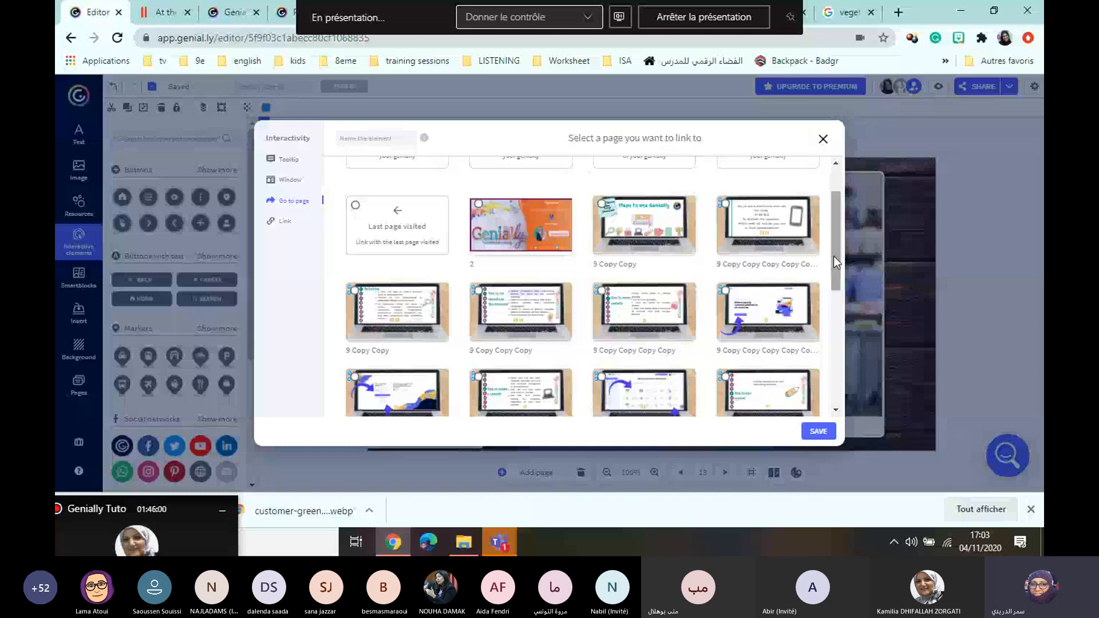
pyautogui.moveTo(834, 256); pyautogui.dragTo(829, 194)
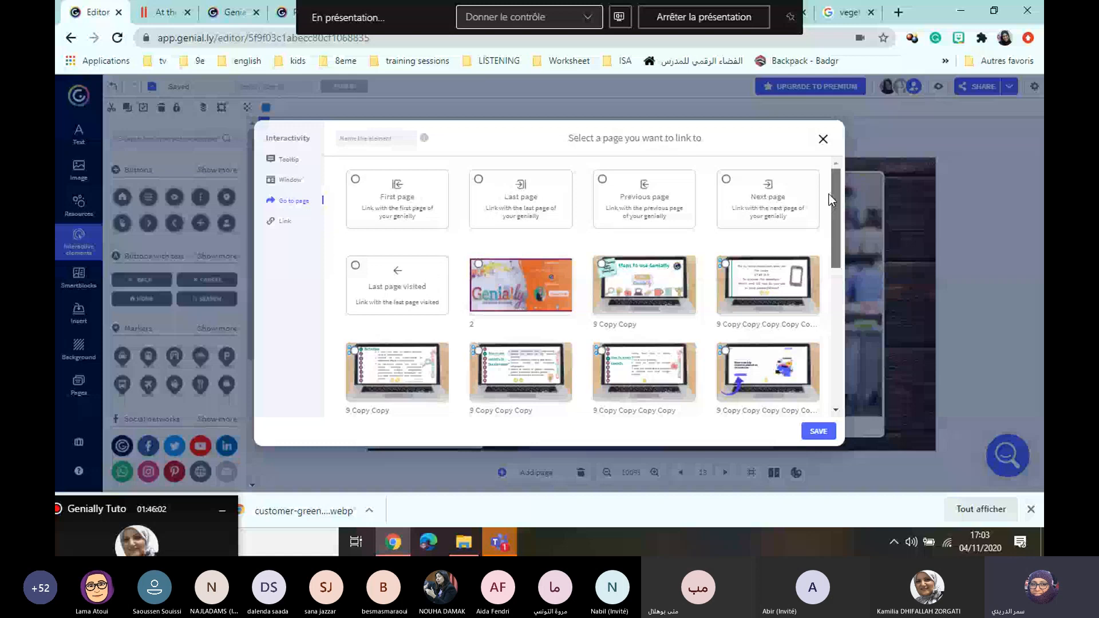
pyautogui.press('Escape')
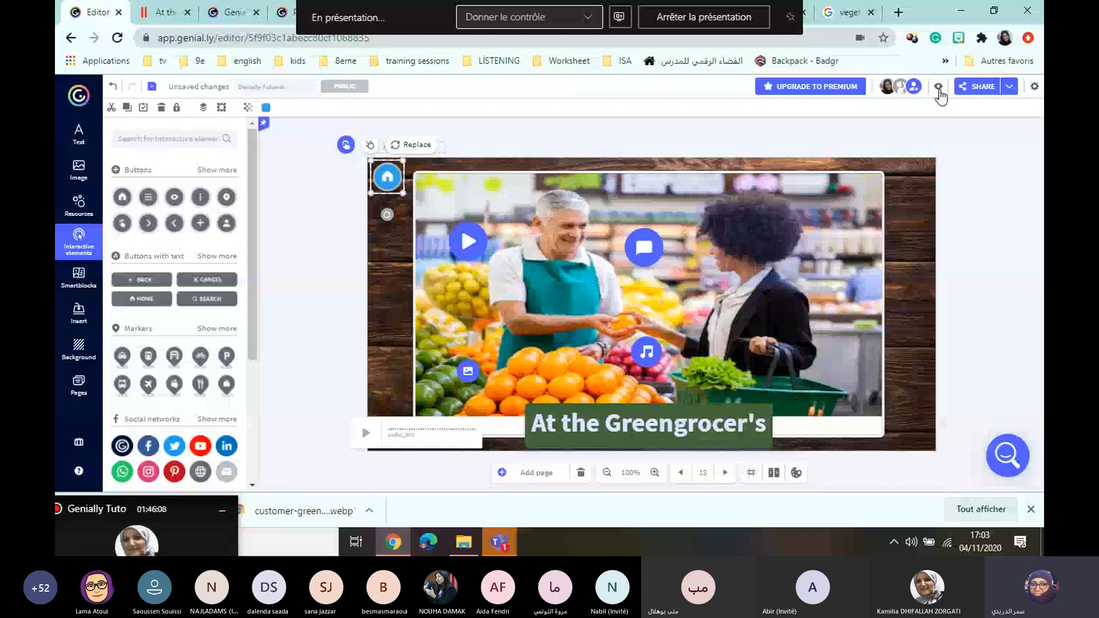
pyautogui.click(937, 87)
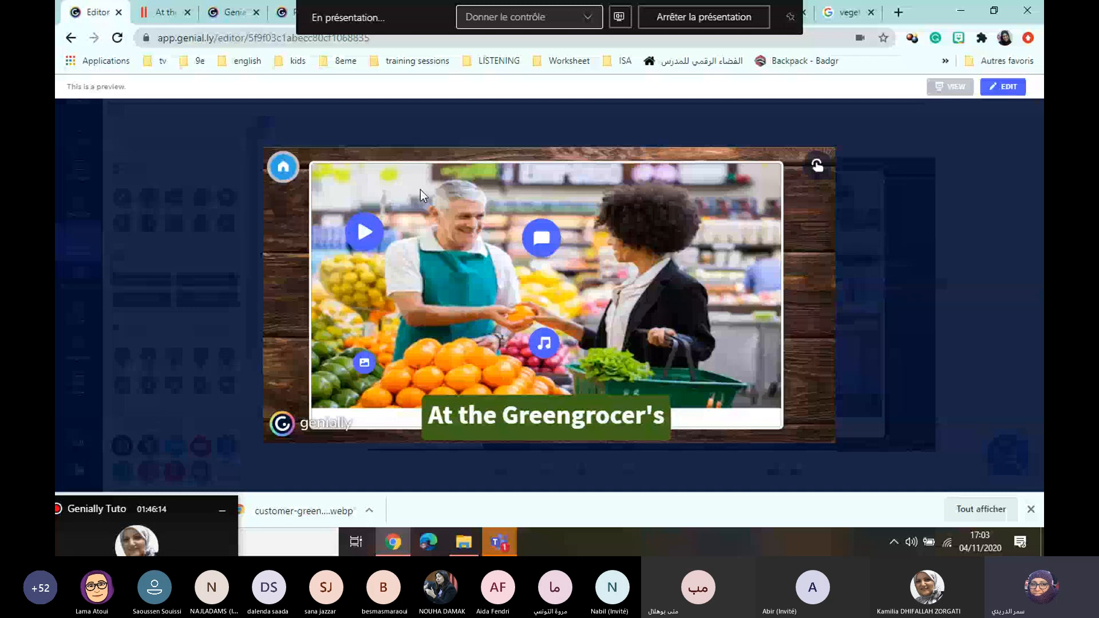
# - Test the home button in page 13's preview and the navigation buttons in the published Genially guide
pyautogui.click(281, 165)
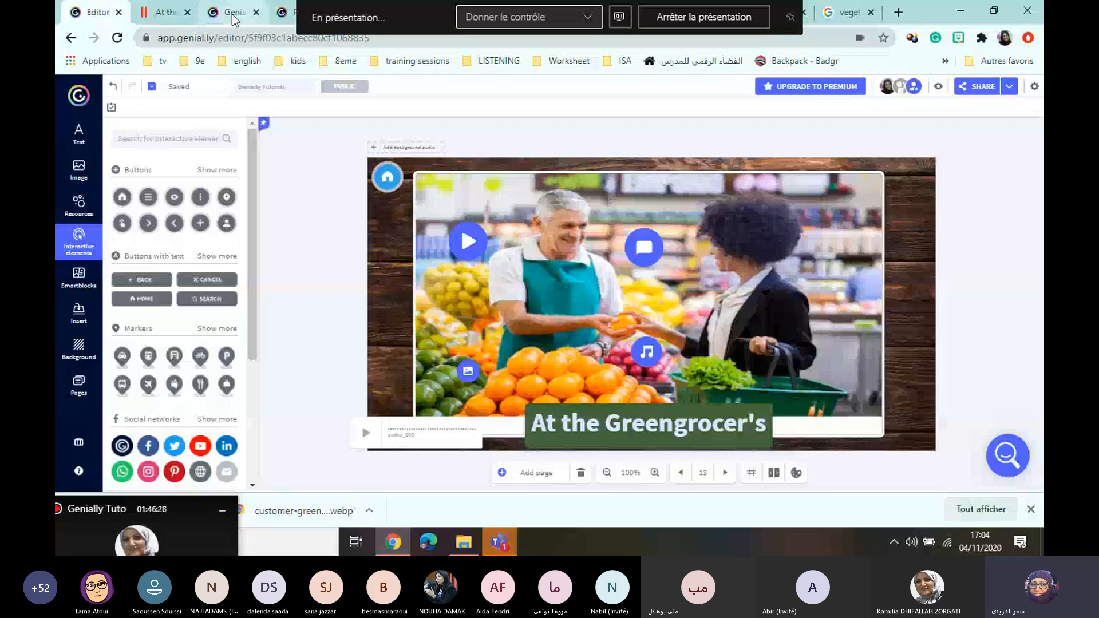
pyautogui.click(232, 13)
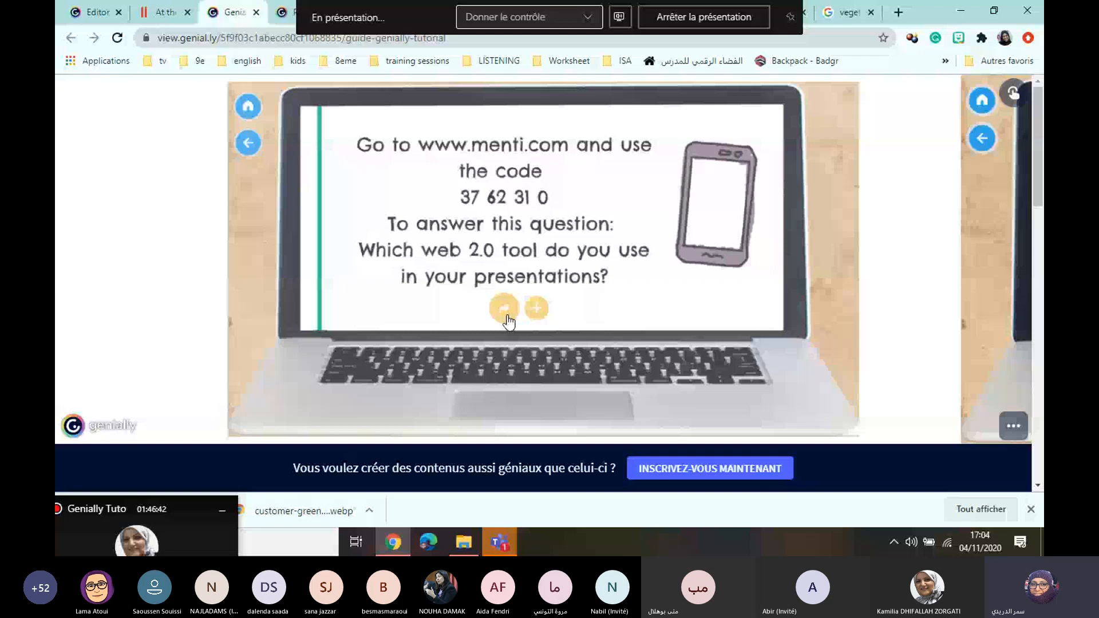
pyautogui.click(504, 310)
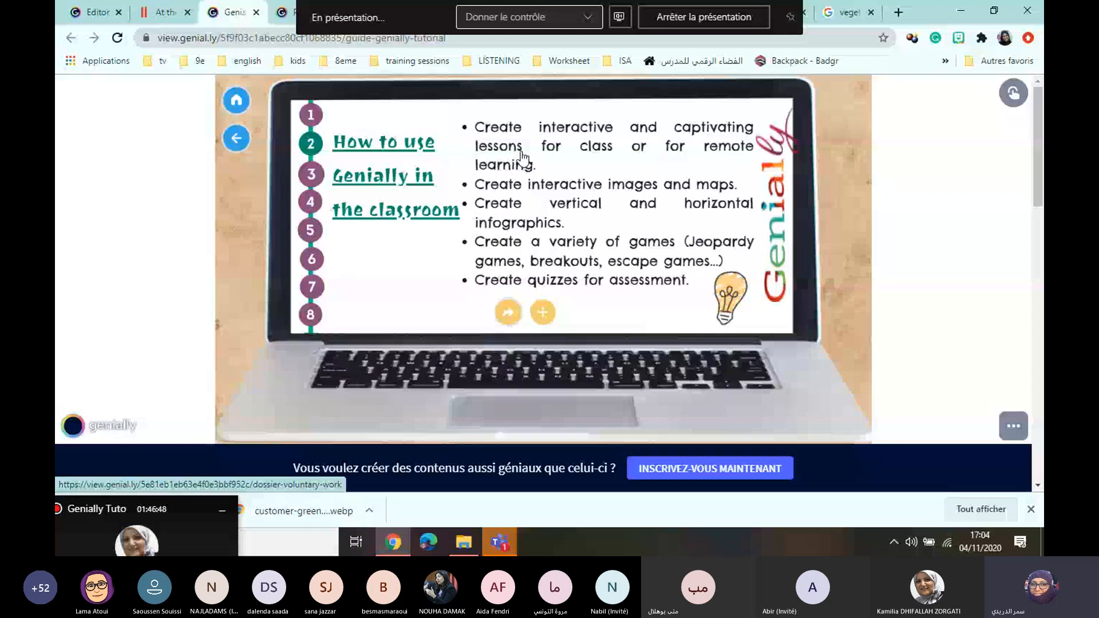
pyautogui.click(235, 100)
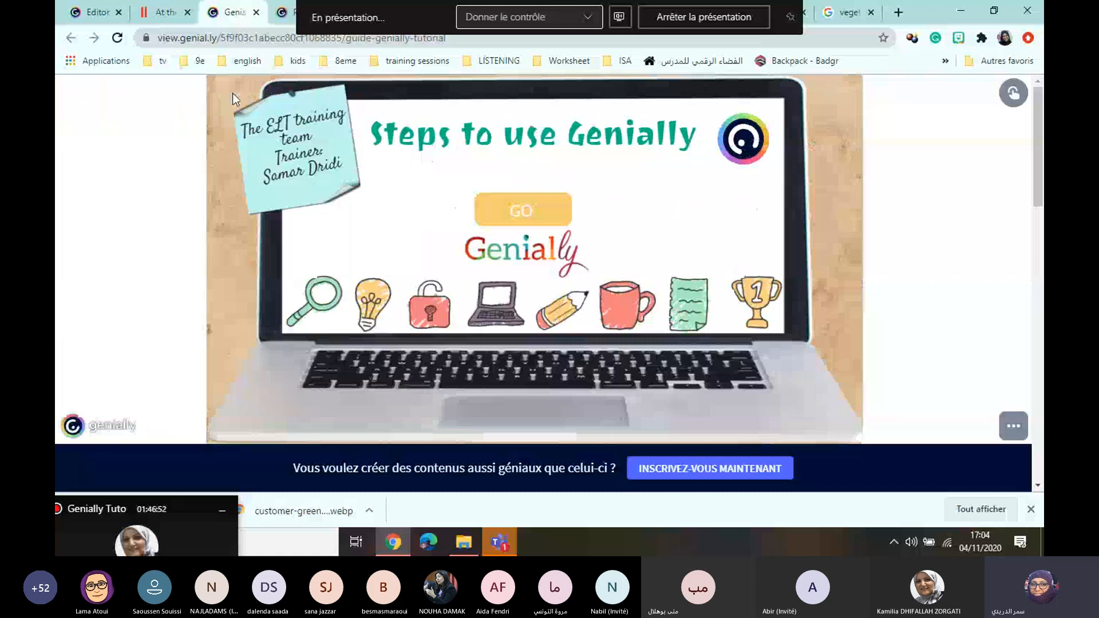
pyautogui.click(96, 10)
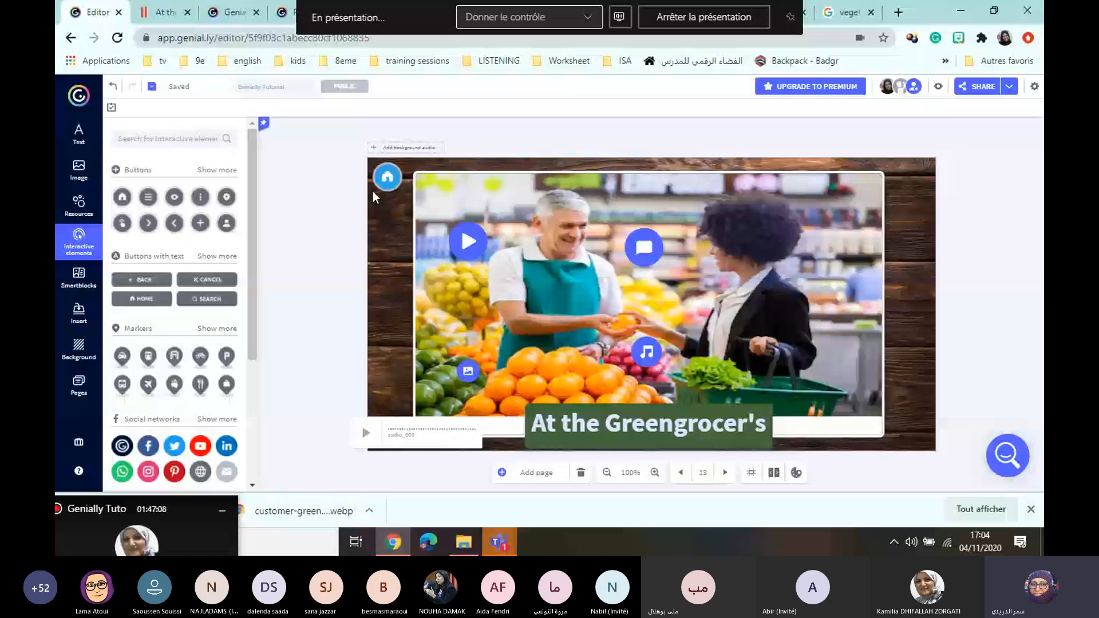
# - Add a round blue back-arrow button to page 13, just below the home button
pyautogui.click(77, 389)
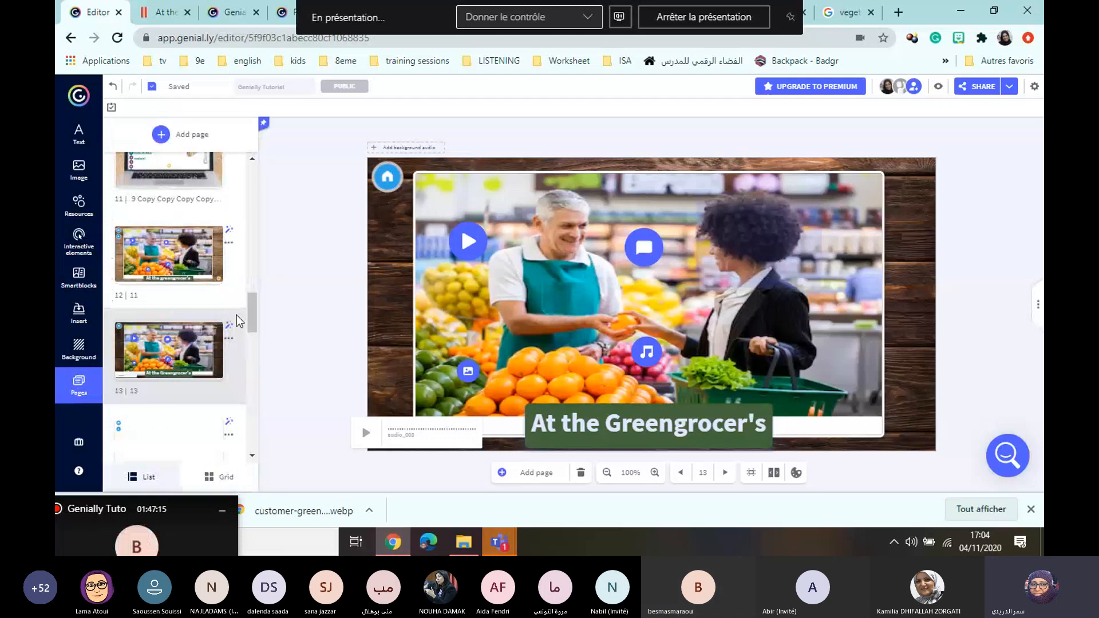
pyautogui.click(169, 253)
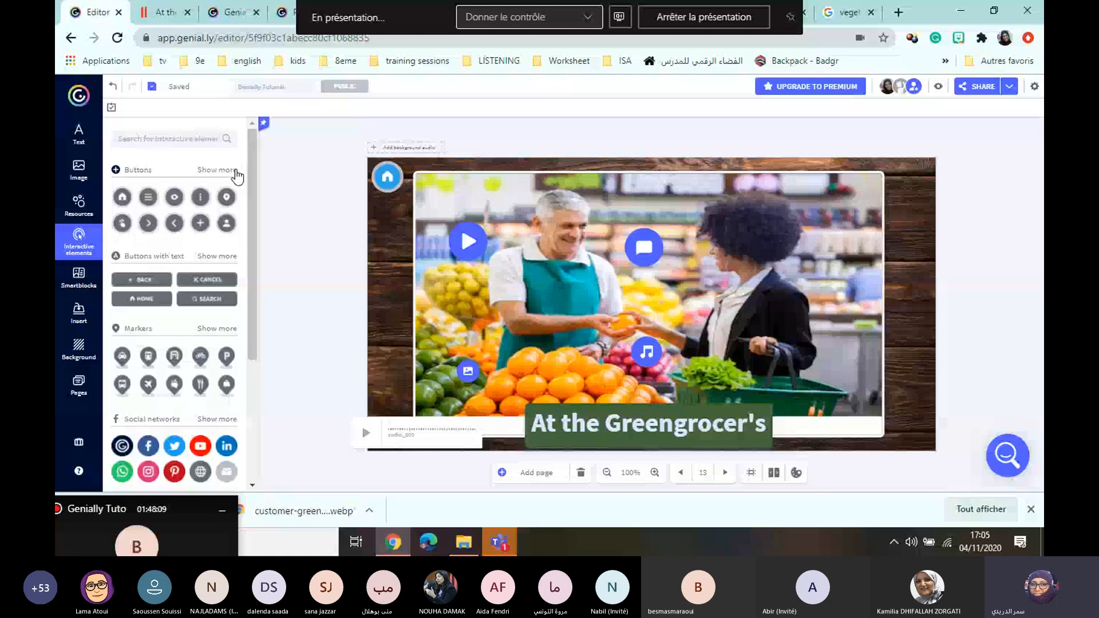
pyautogui.click(236, 170)
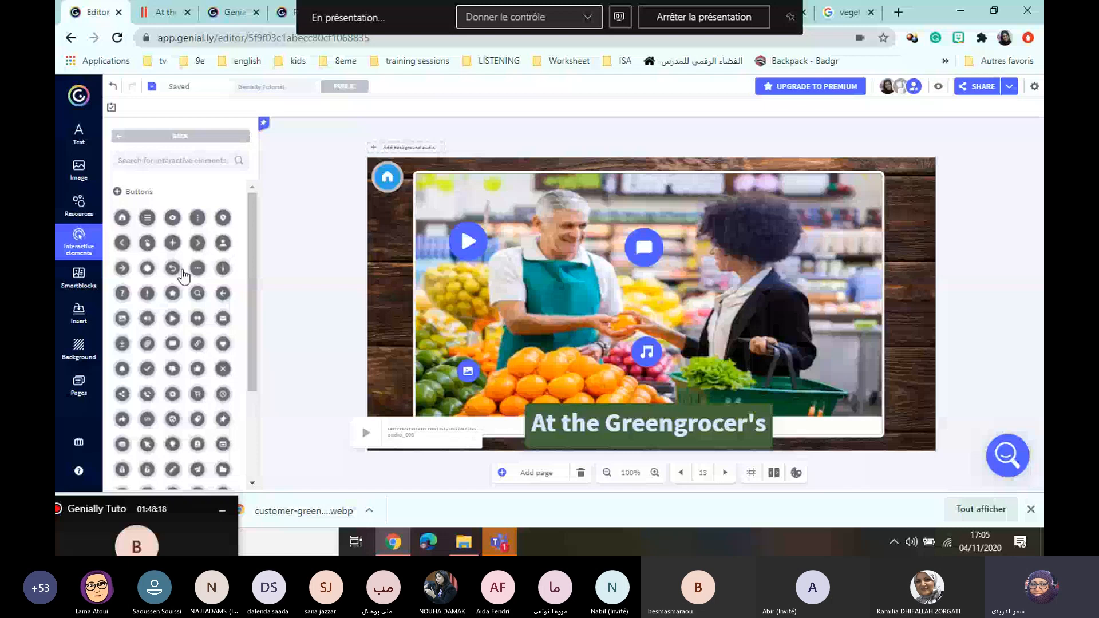
pyautogui.scroll(-2, 224, 403)
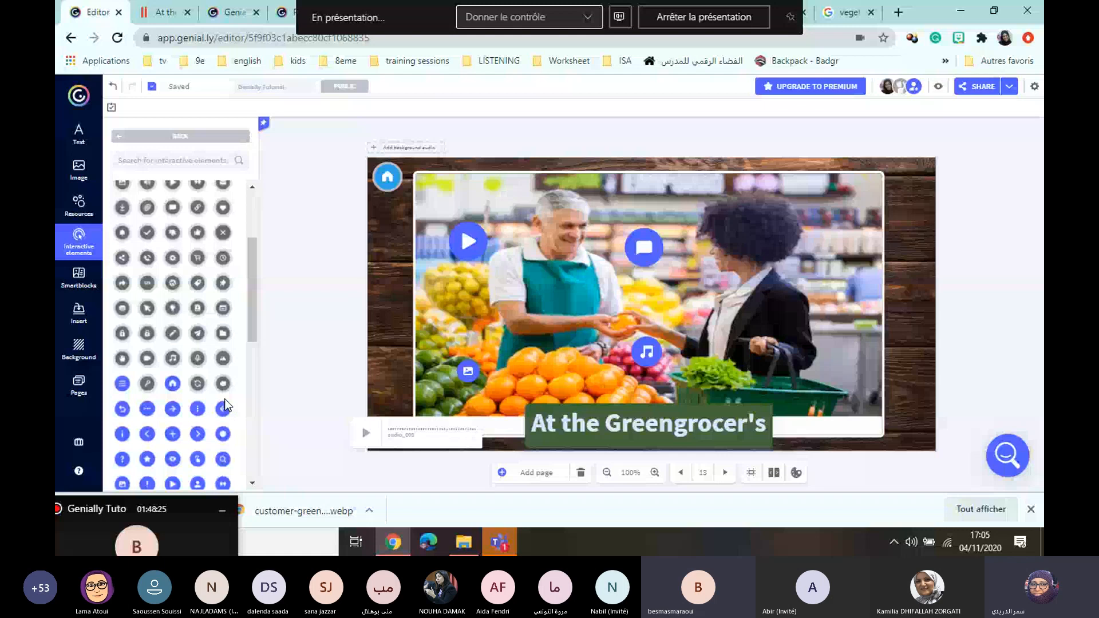
pyautogui.click(223, 408)
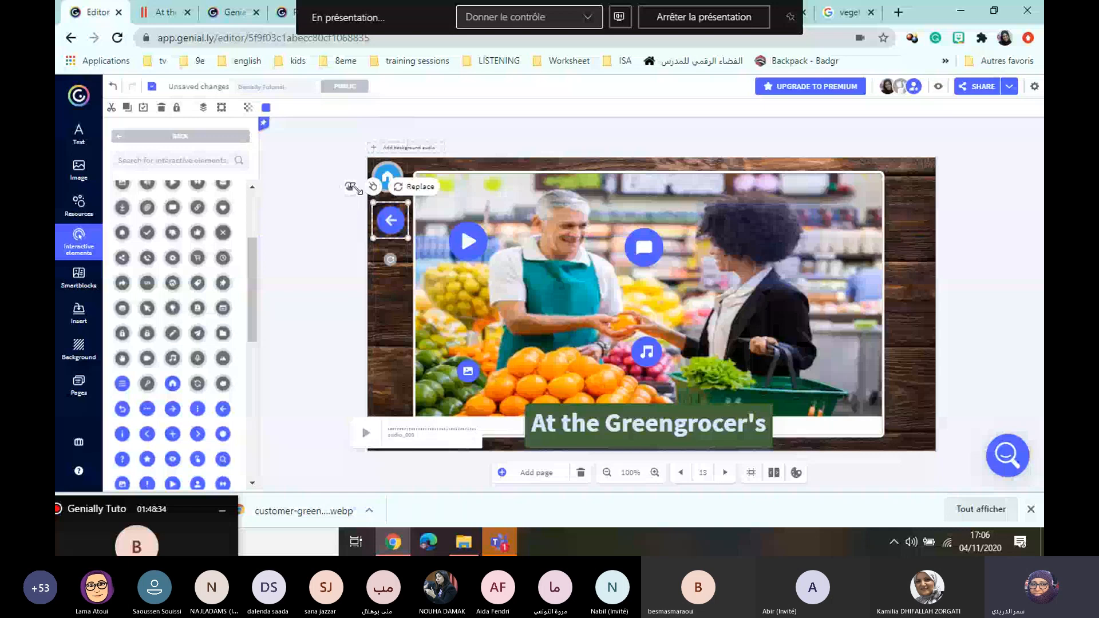
# - Try to give page 13's back button a Go to page interactivity and save it
pyautogui.click(351, 187)
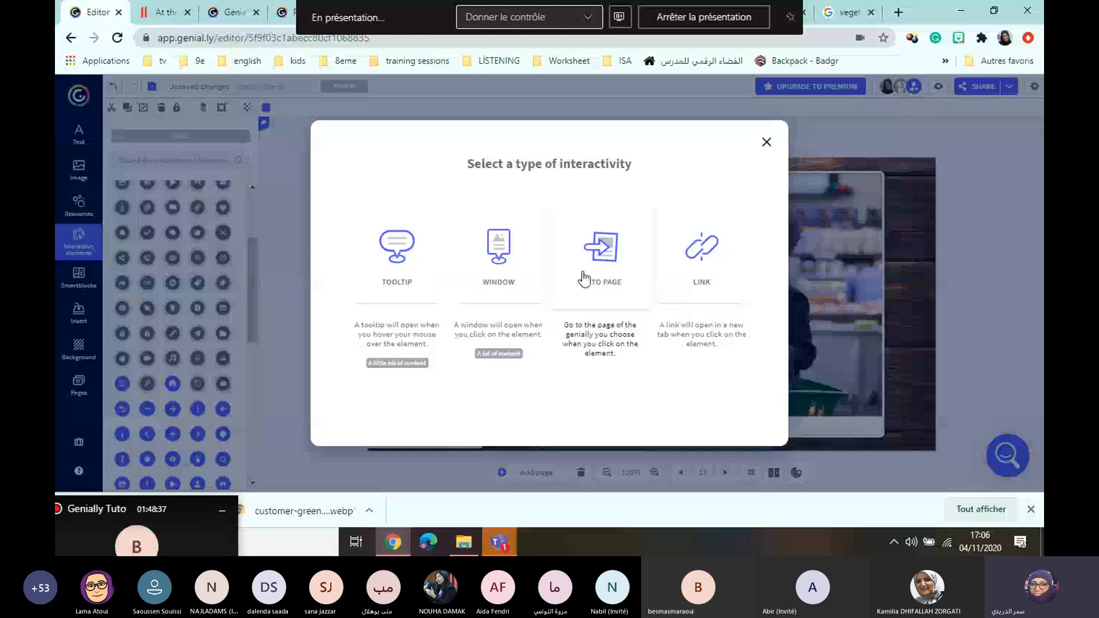
pyautogui.click(584, 279)
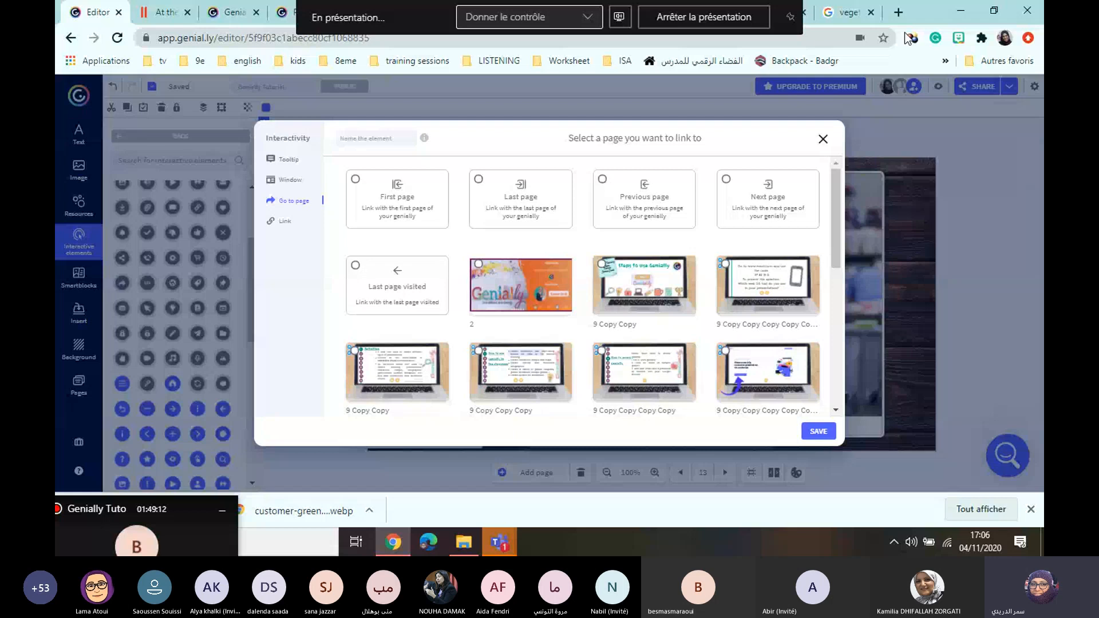
pyautogui.click(994, 10)
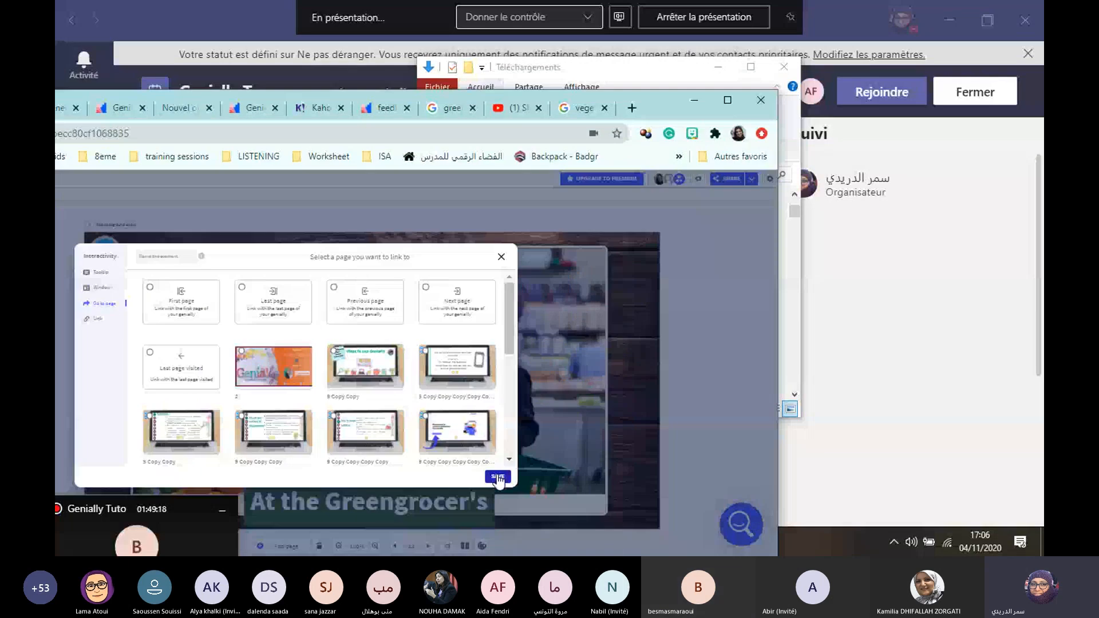
pyautogui.click(498, 477)
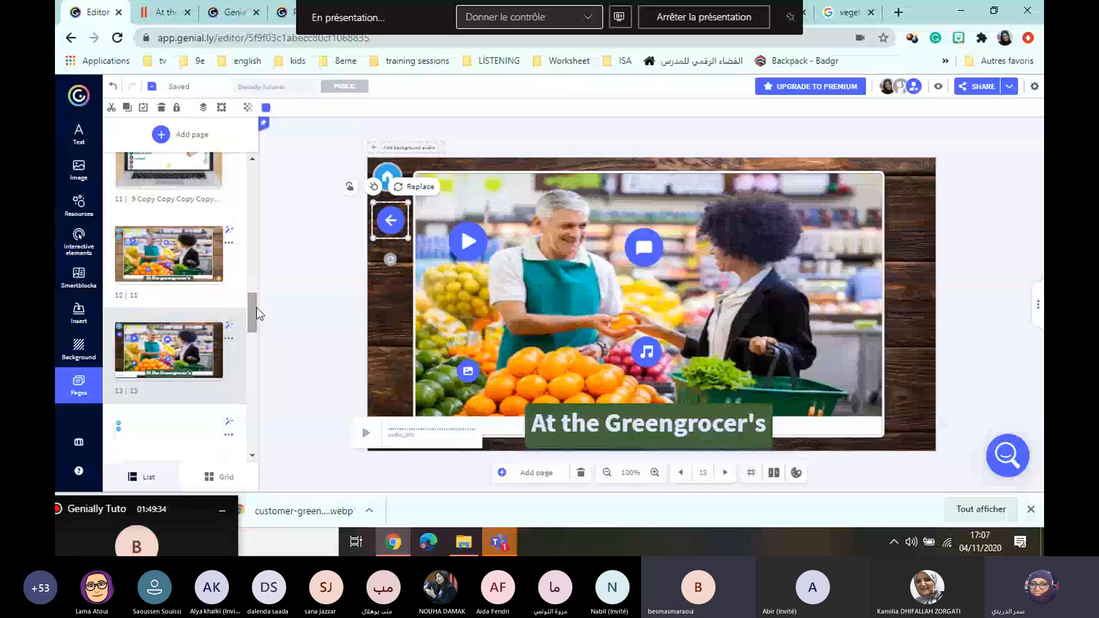
# - Copy the yellow plus button from page 12 to the same lower-right corner of page 13
pyautogui.moveTo(257, 307); pyautogui.dragTo(253, 345)
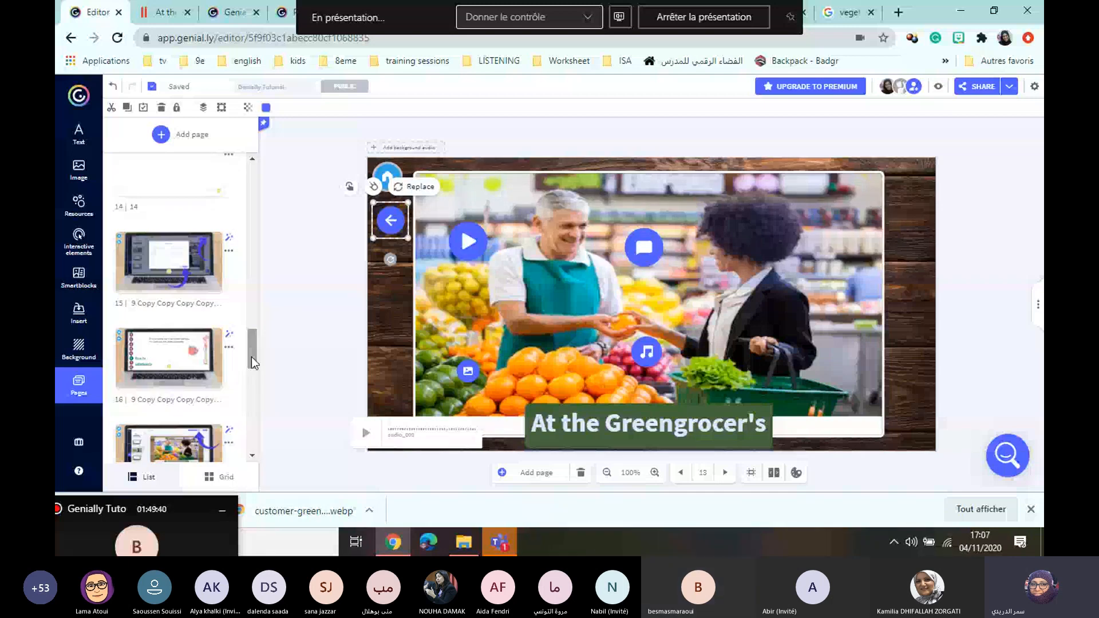
pyautogui.moveTo(252, 357); pyautogui.dragTo(254, 307)
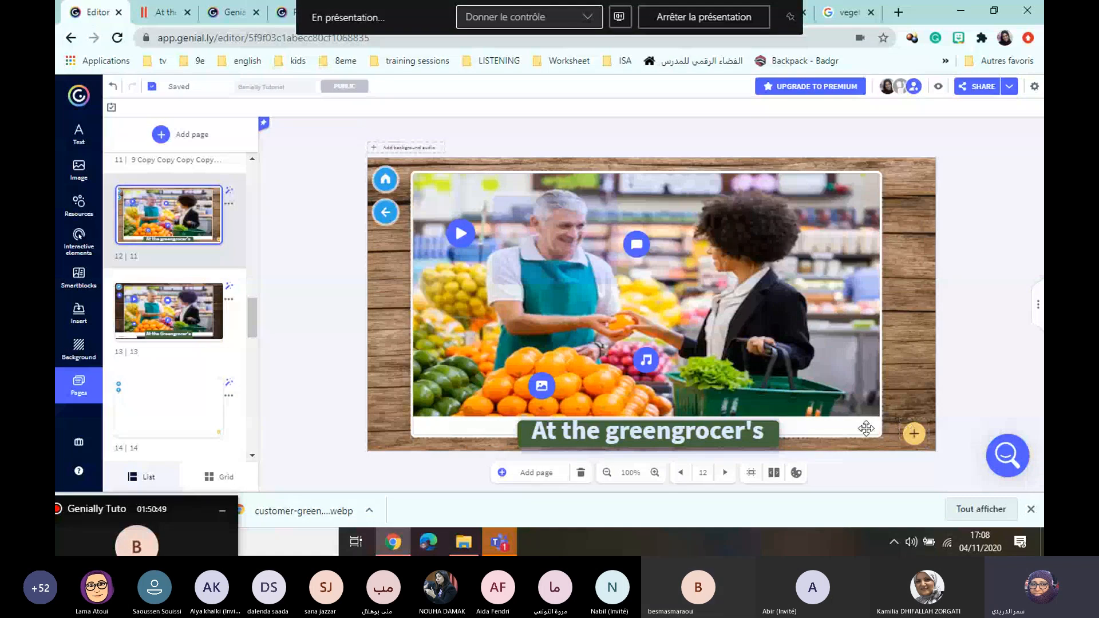
pyautogui.click(914, 434)
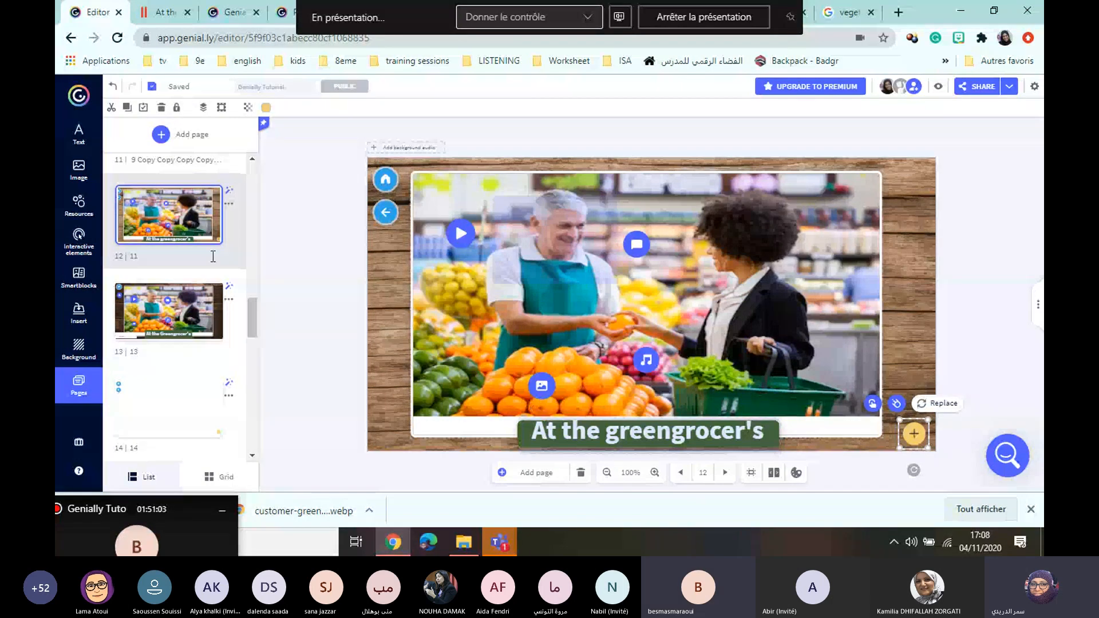
pyautogui.moveTo(207, 315)
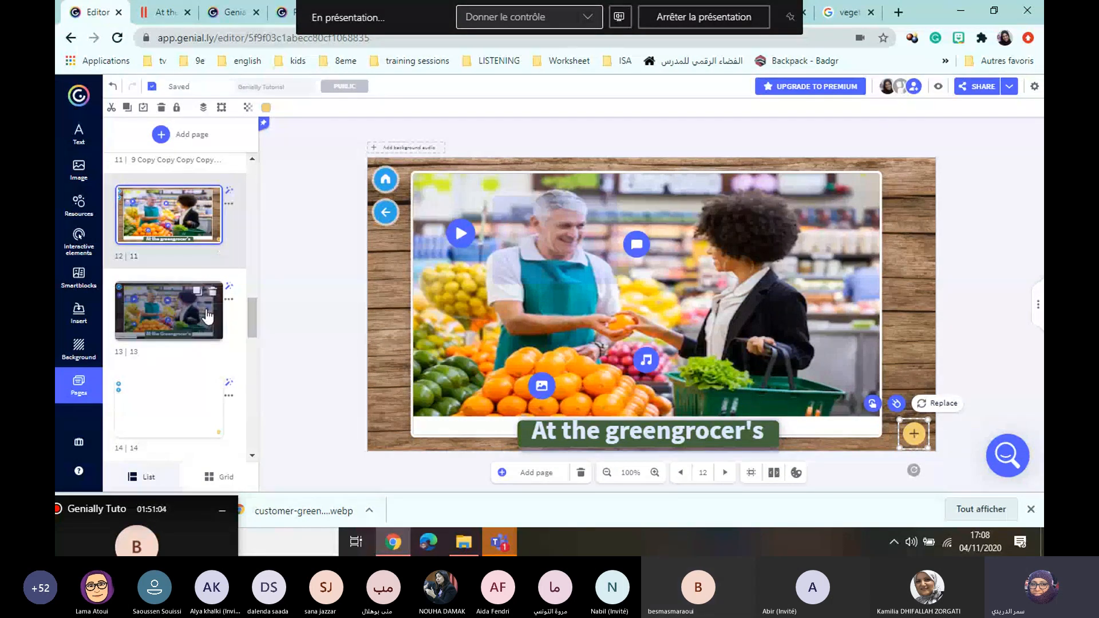
pyautogui.click(207, 316)
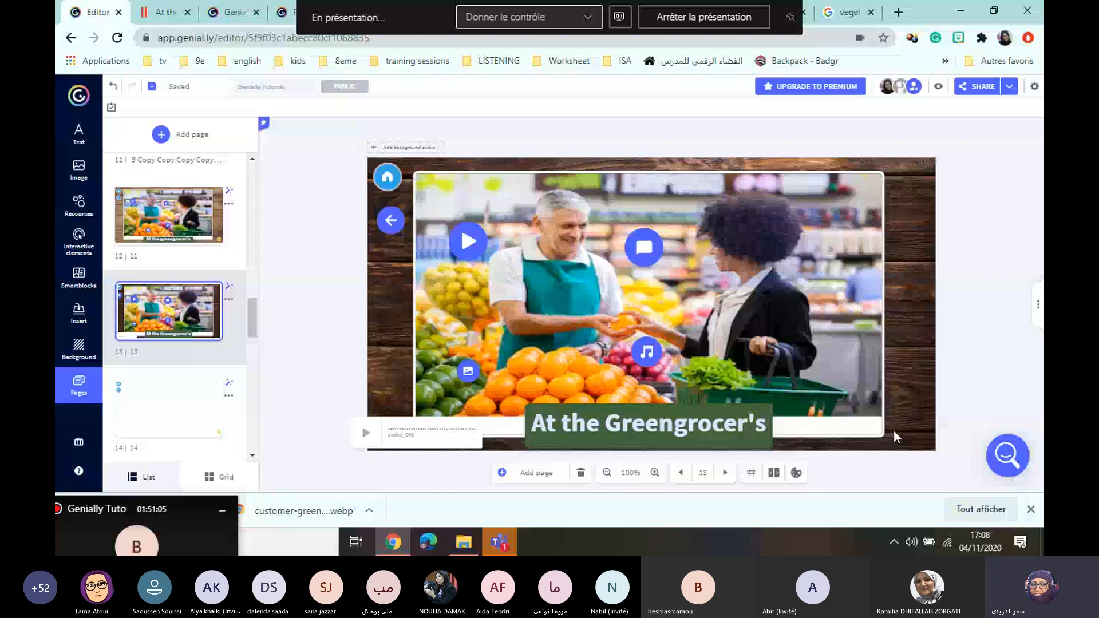
pyautogui.hotkey('ctrl', 'v')
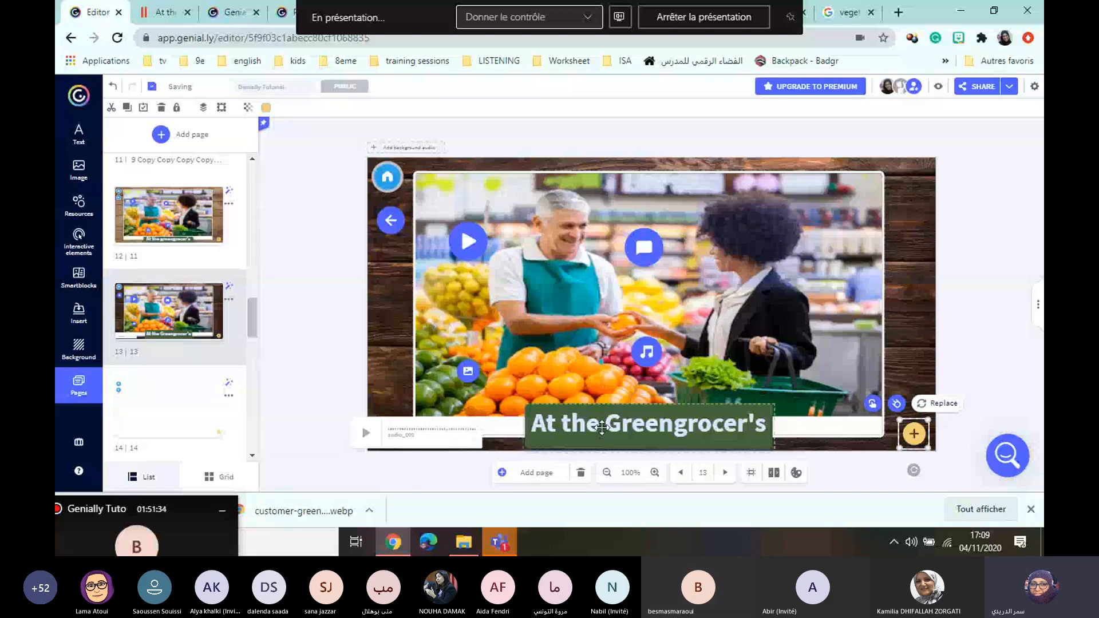
# - Shift the invisible area up off page 13's title, then send the green rectangle to the back and bring it to the front
pyautogui.moveTo(602, 427); pyautogui.dragTo(595, 394)
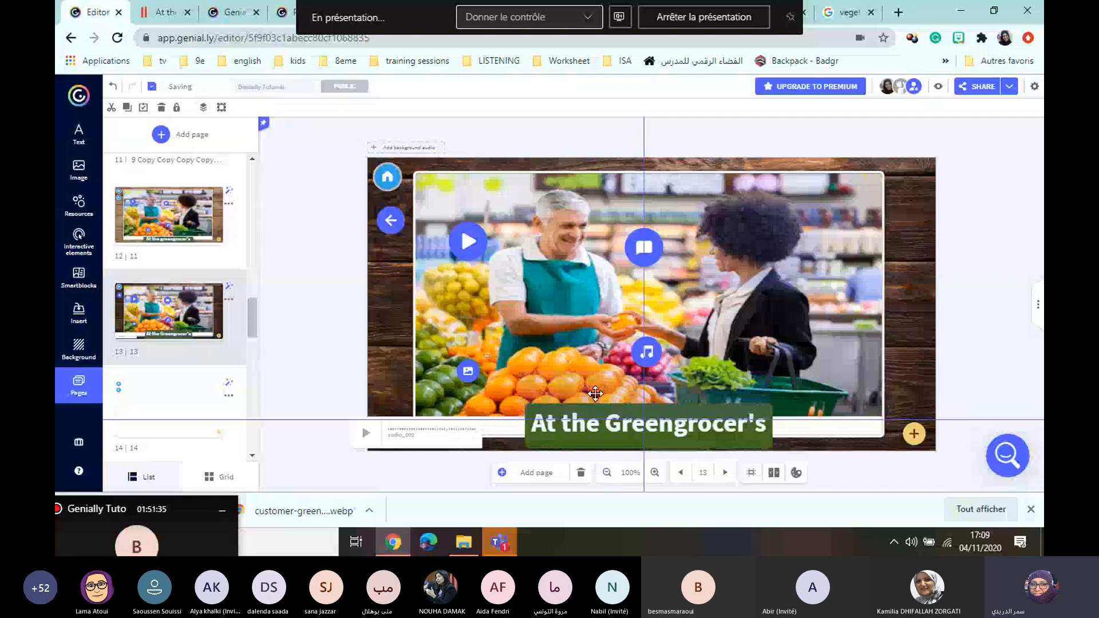
pyautogui.moveTo(595, 393); pyautogui.dragTo(579, 434)
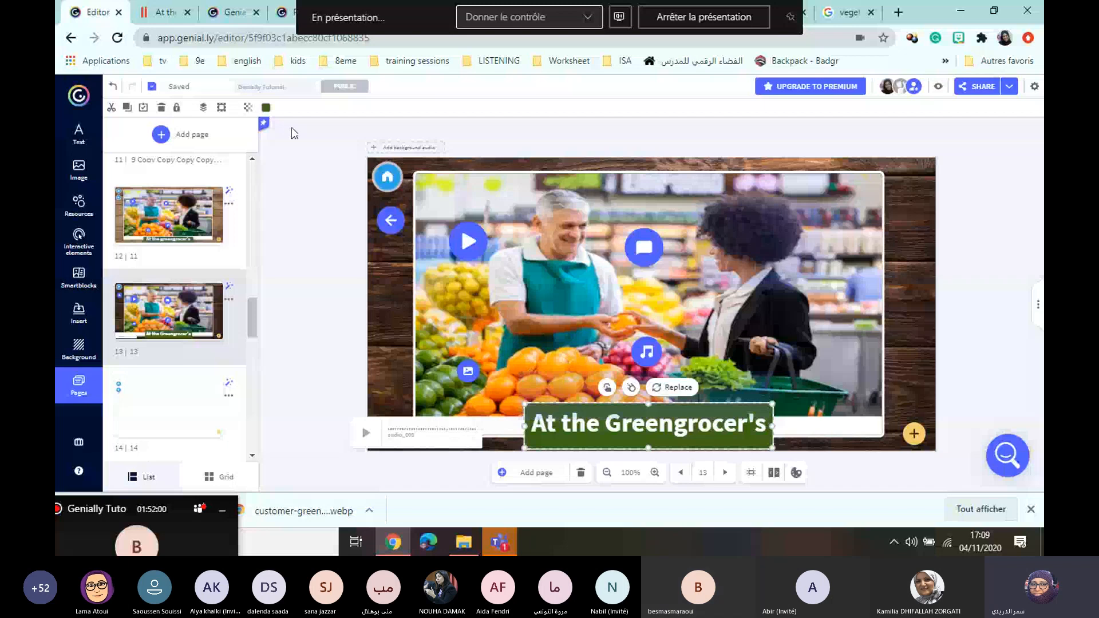
pyautogui.click(203, 109)
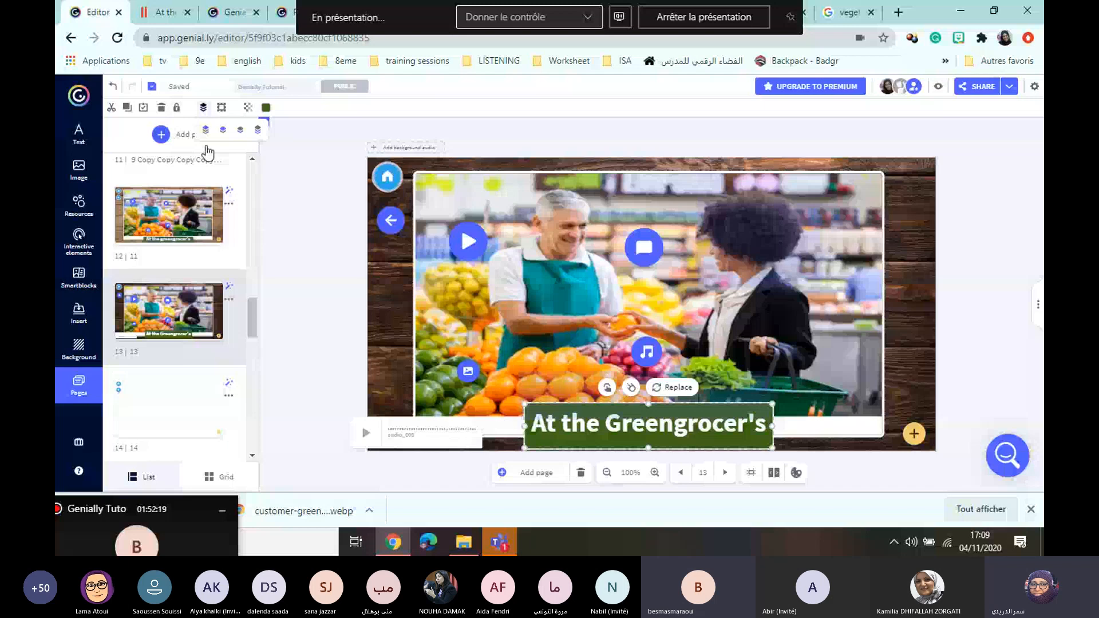
pyautogui.click(258, 131)
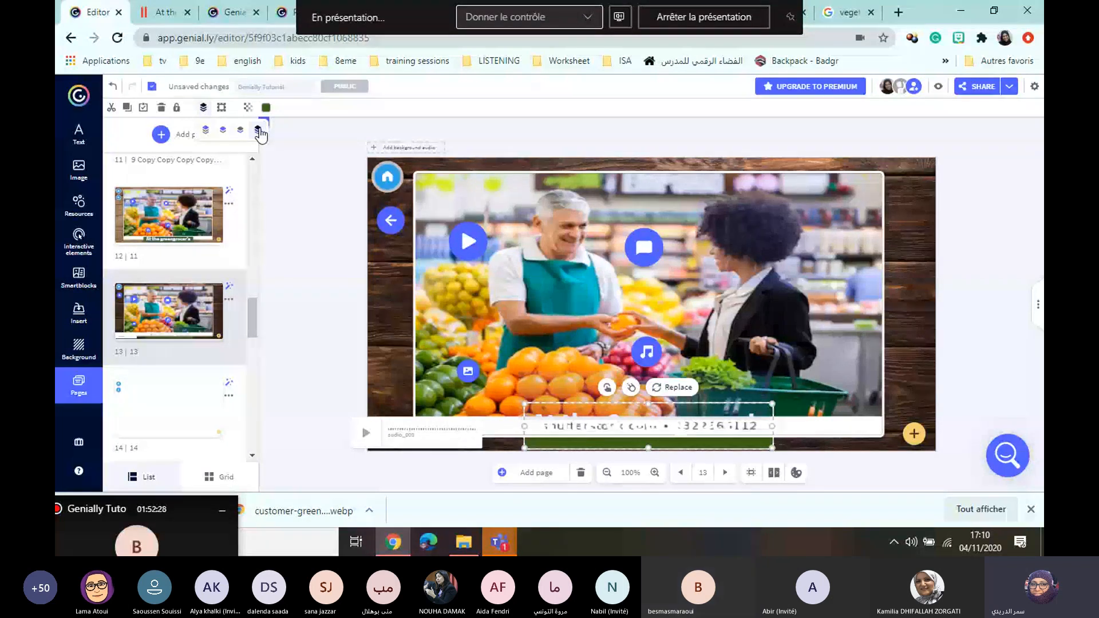
pyautogui.click(206, 130)
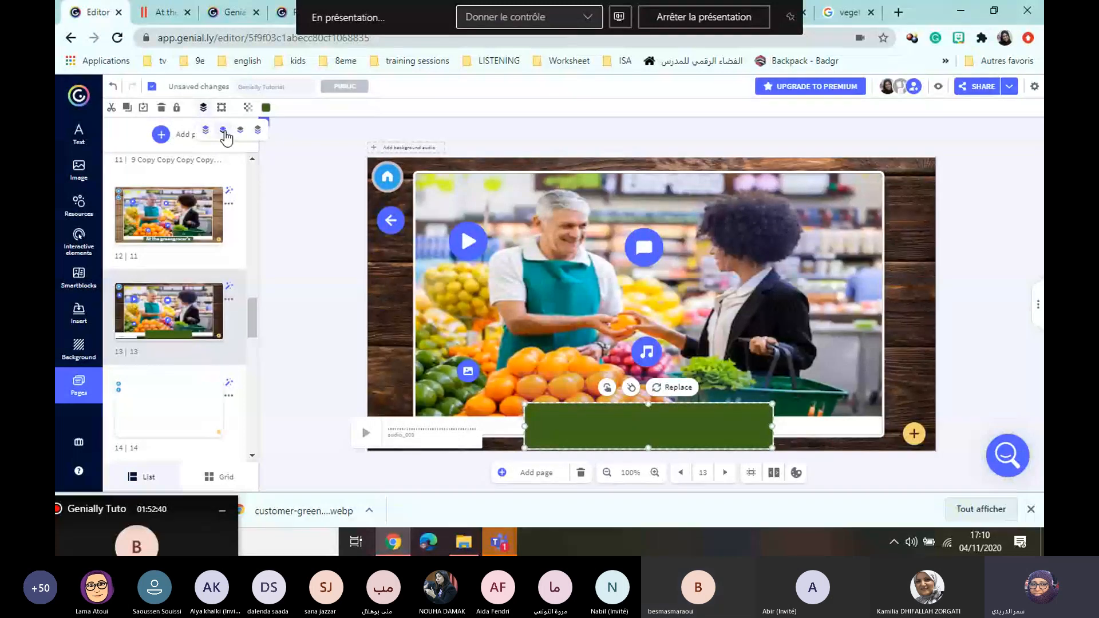
pyautogui.click(224, 133)
# - Bring the "At the Greengrocer's" title text to the front and reposition the green rectangle behind it
pyautogui.moveTo(587, 422); pyautogui.dragTo(587, 394)
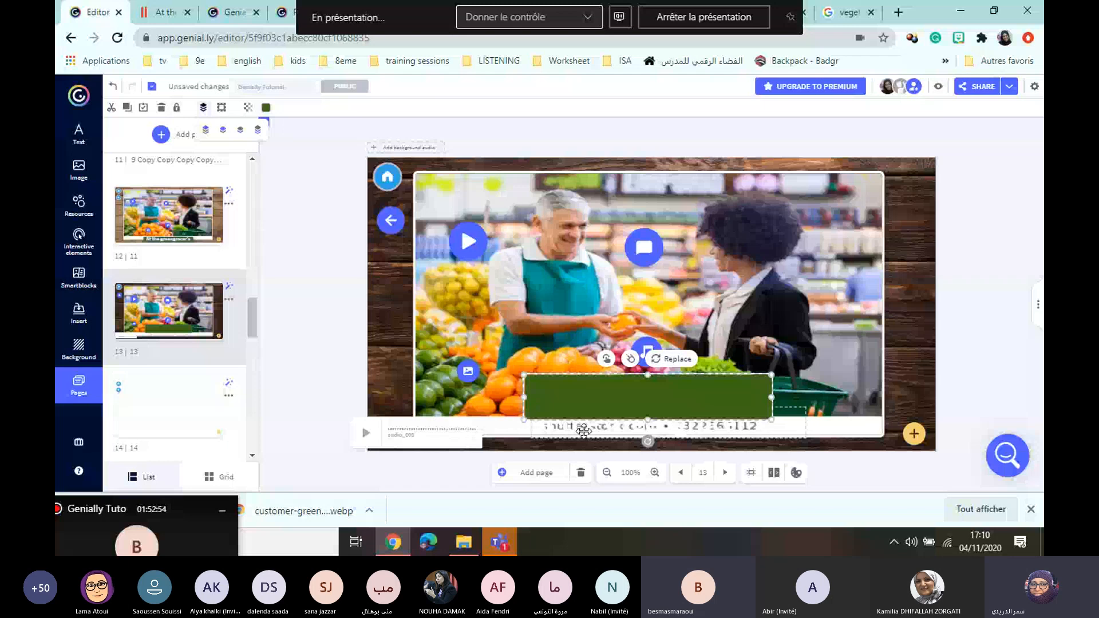
pyautogui.click(584, 430)
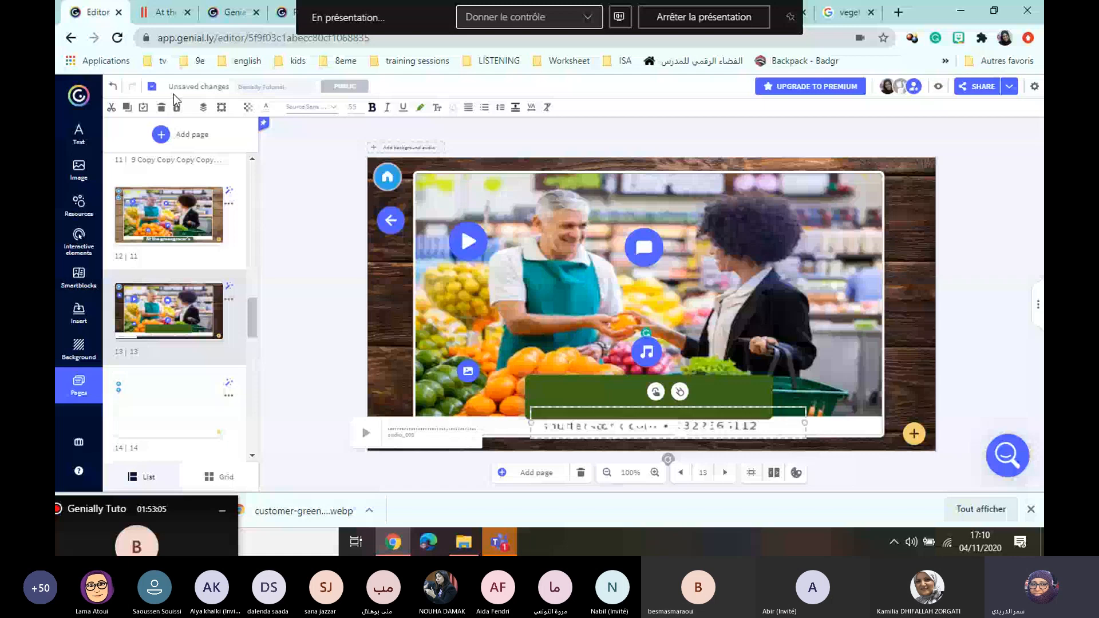
pyautogui.click(203, 108)
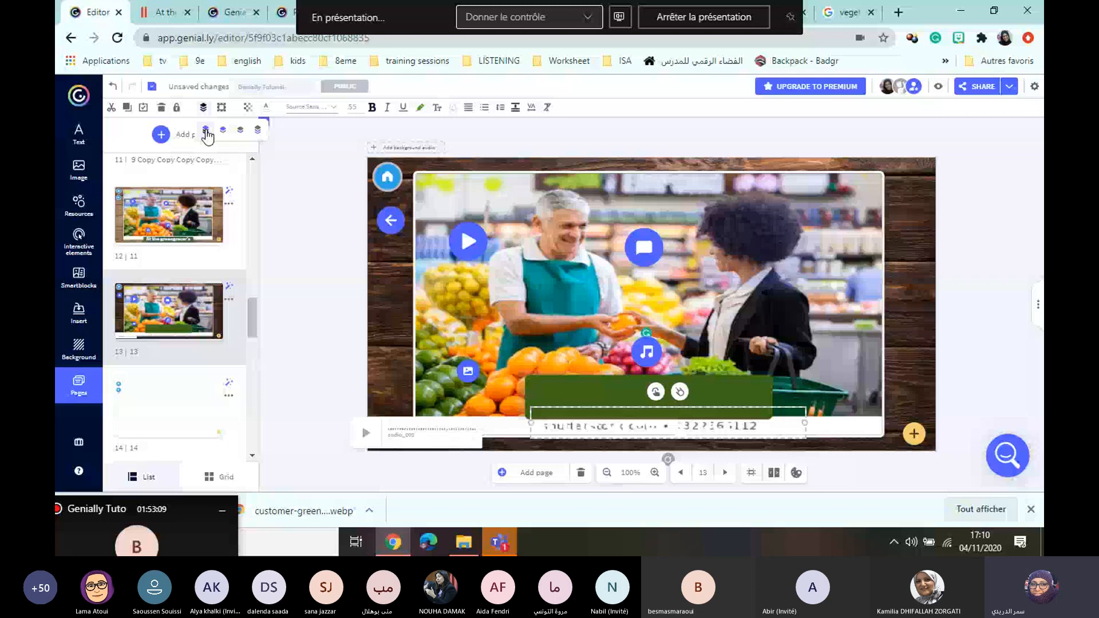
pyautogui.click(205, 131)
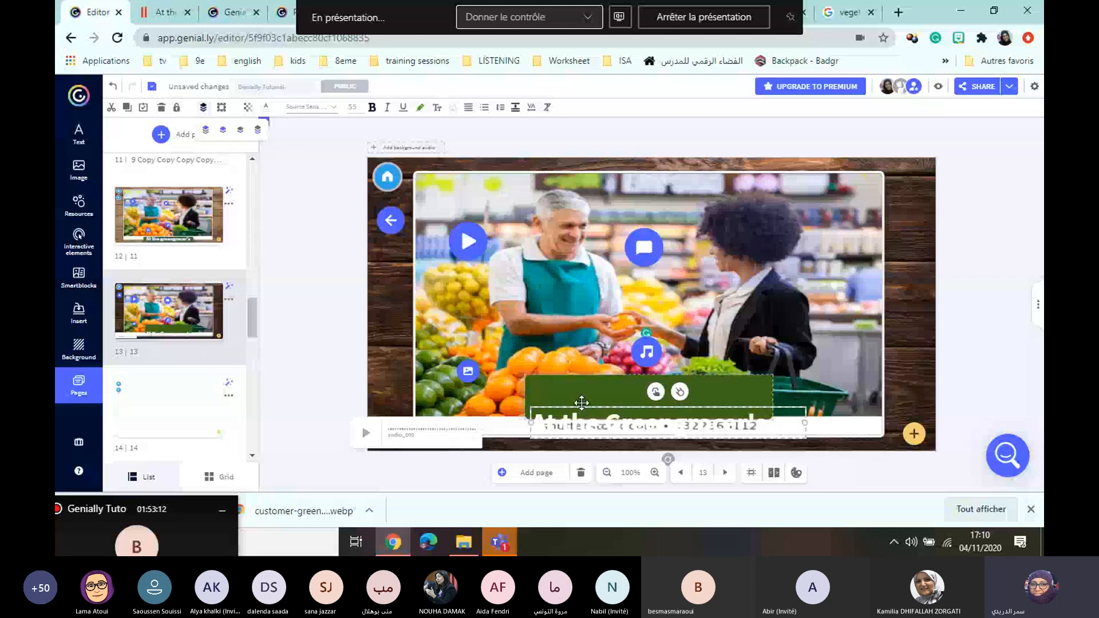
pyautogui.moveTo(581, 403); pyautogui.dragTo(581, 425)
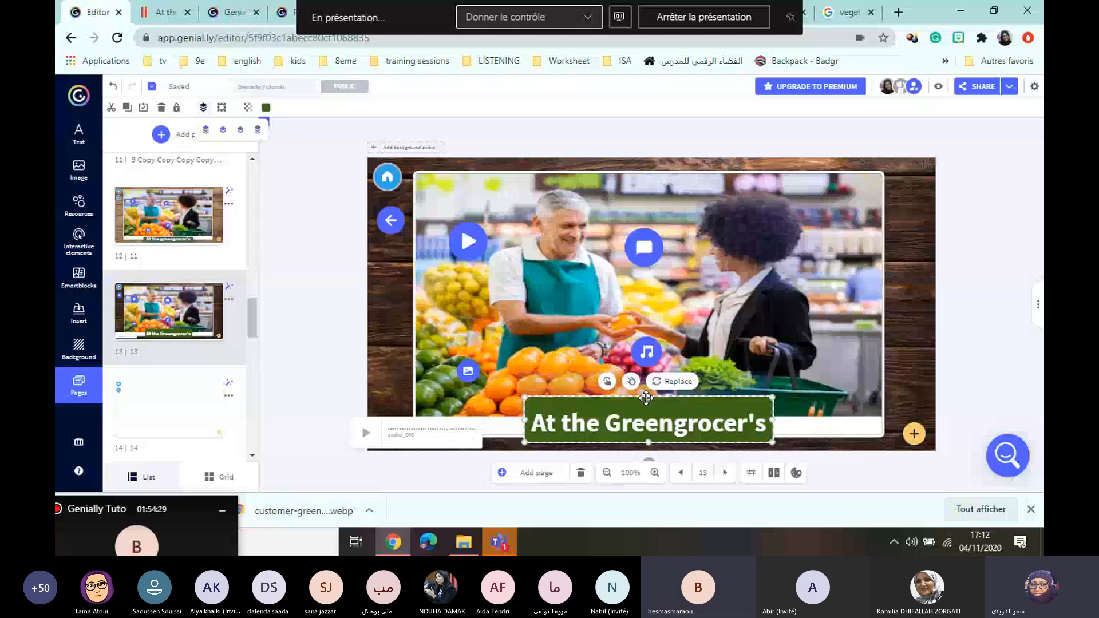
# - Place the invisible area back over the "At the Greengrocer's" title and preview page 13
pyautogui.click(582, 380)
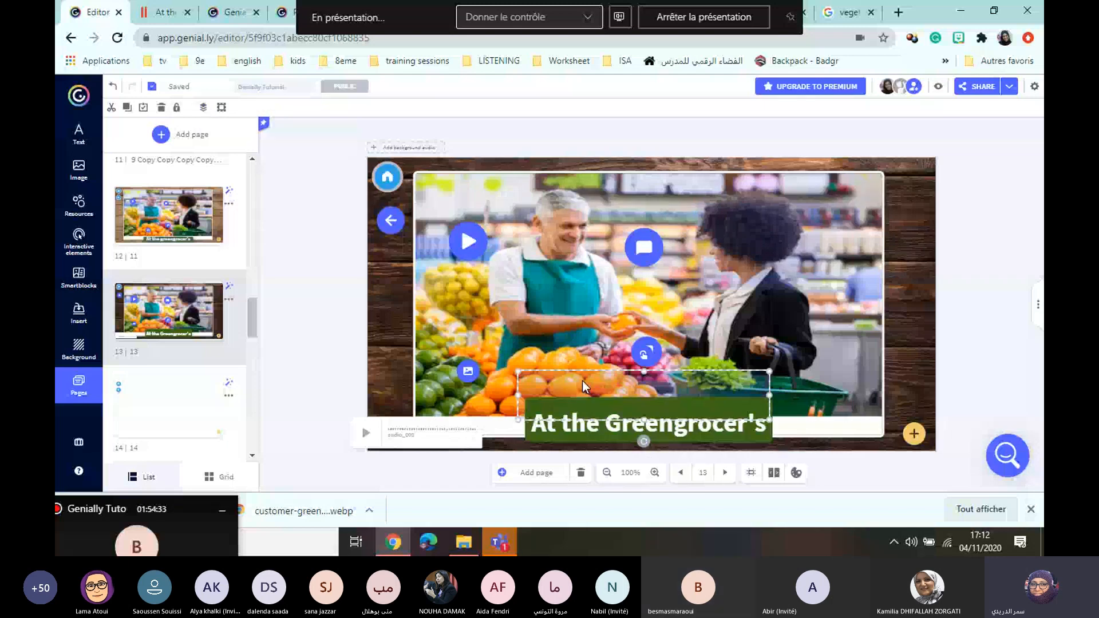
pyautogui.moveTo(582, 380); pyautogui.dragTo(591, 404)
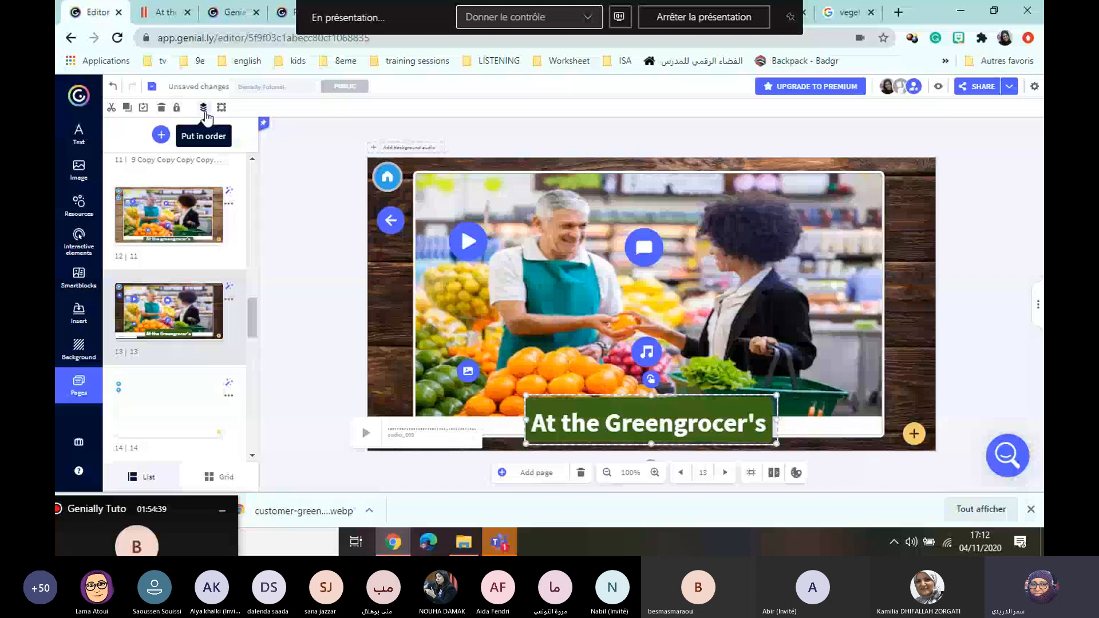
pyautogui.click(204, 107)
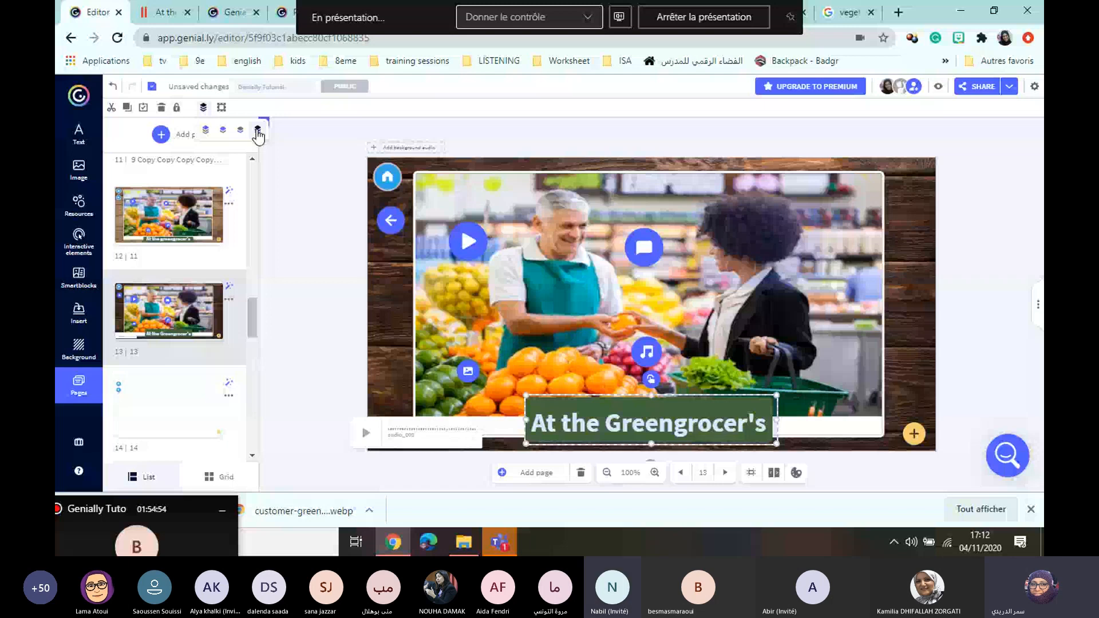
pyautogui.click(938, 86)
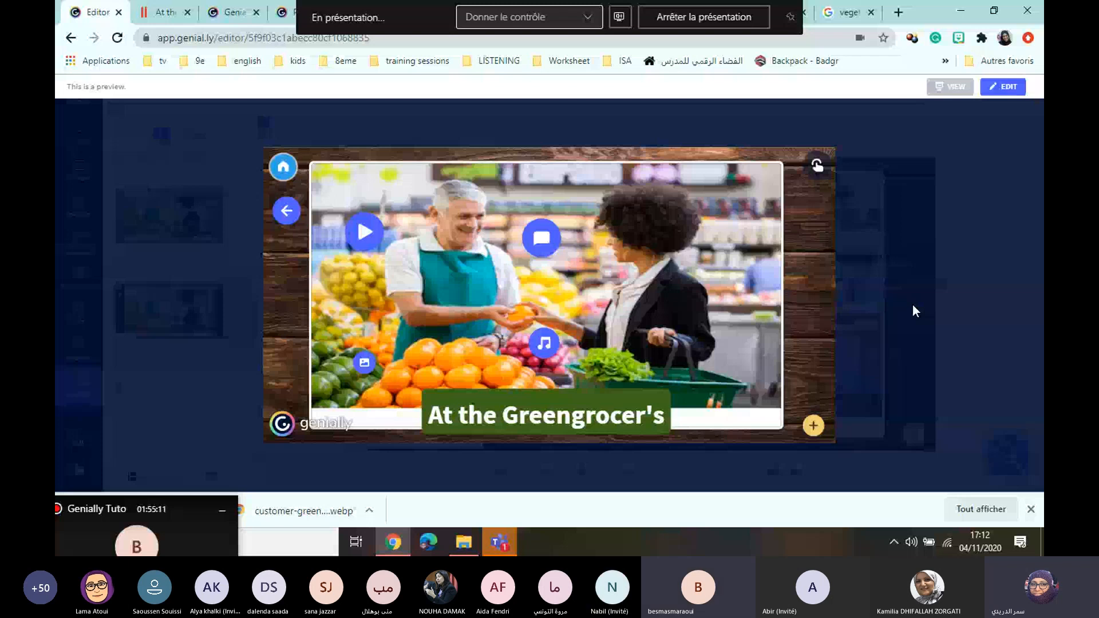
pyautogui.press('Escape')
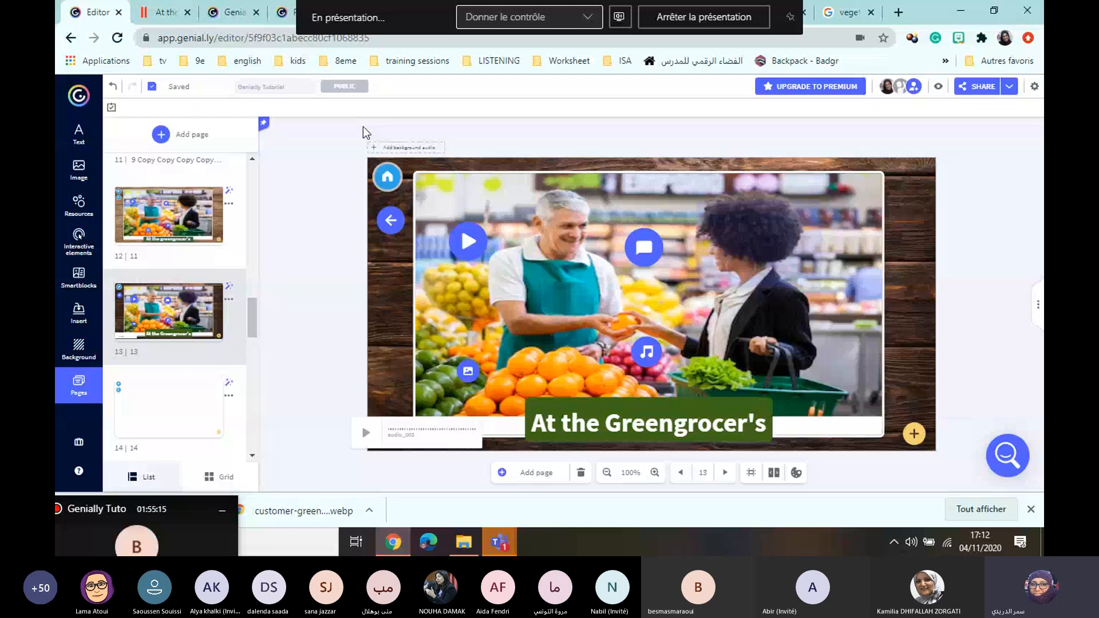
# - Undo the latest changes to the elements around page 13's "At the Greengrocer's" title and preview the page after each round
pyautogui.click(112, 89)
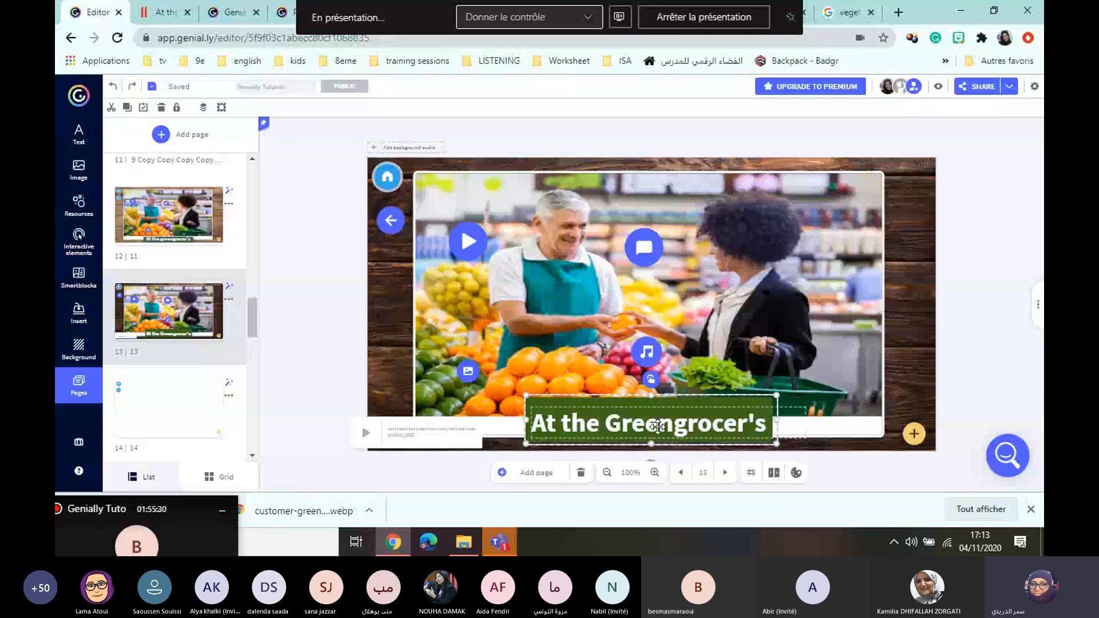
pyautogui.click(936, 90)
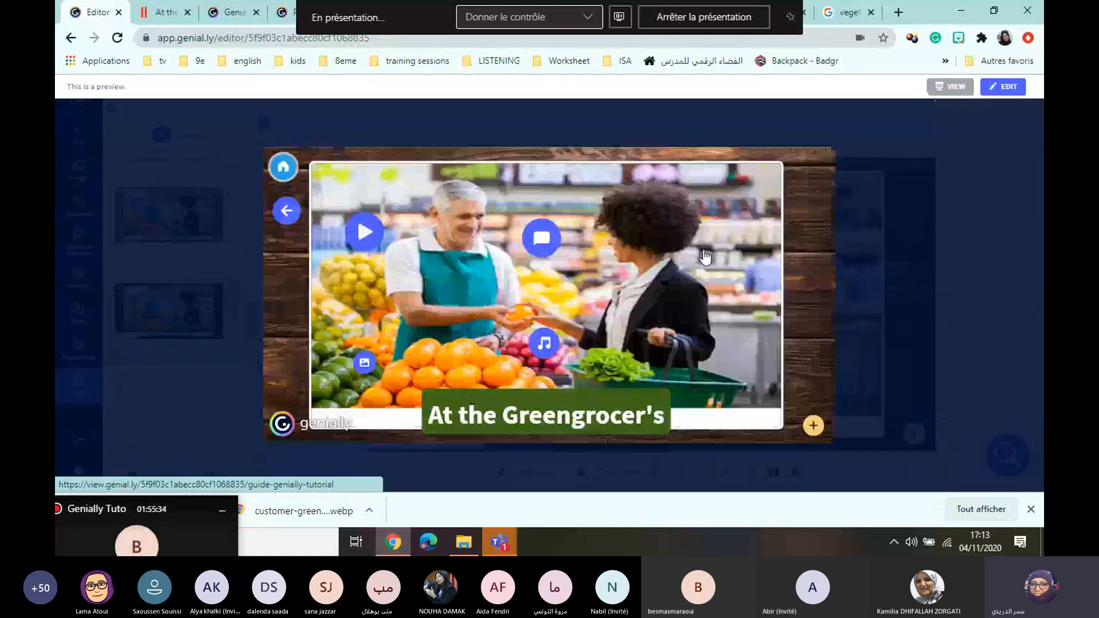
pyautogui.click(866, 304)
pyautogui.click(545, 403)
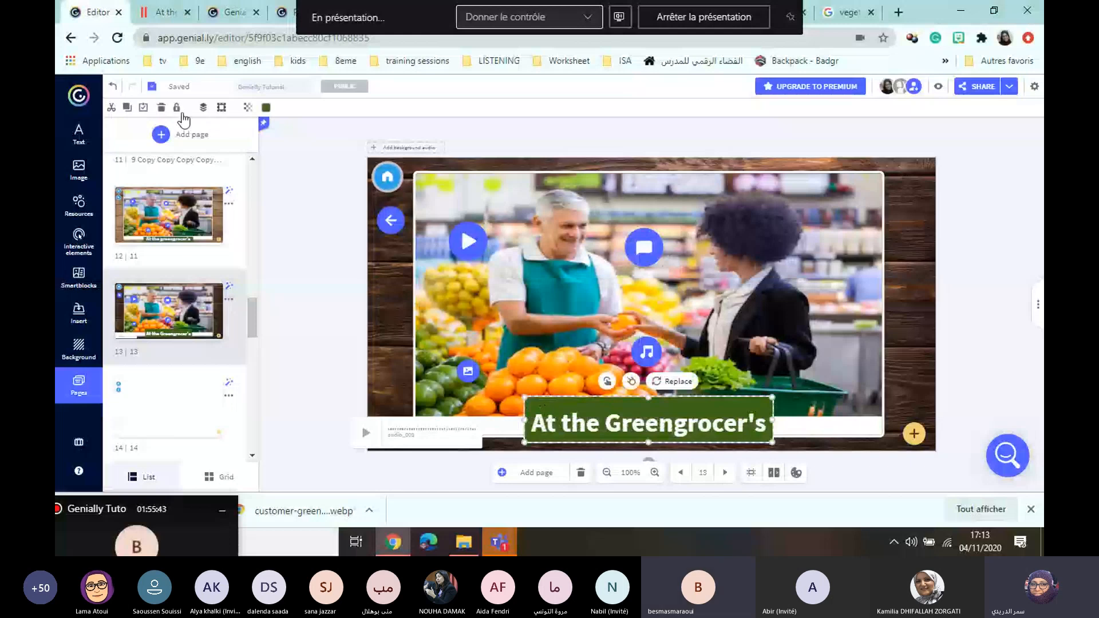
pyautogui.click(113, 89)
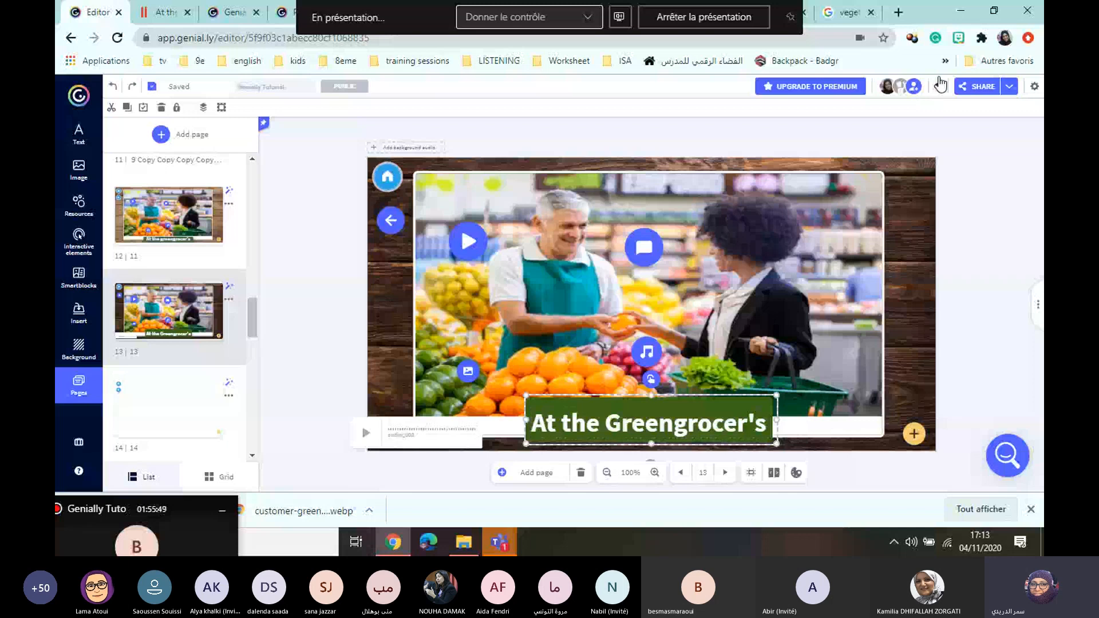
pyautogui.click(941, 88)
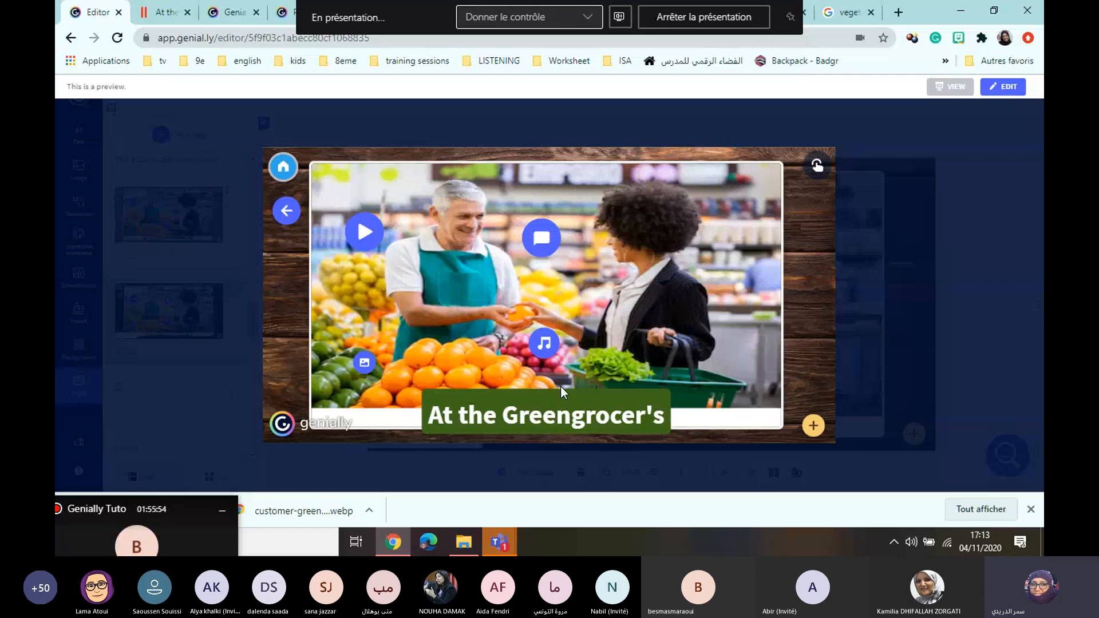
pyautogui.click(887, 335)
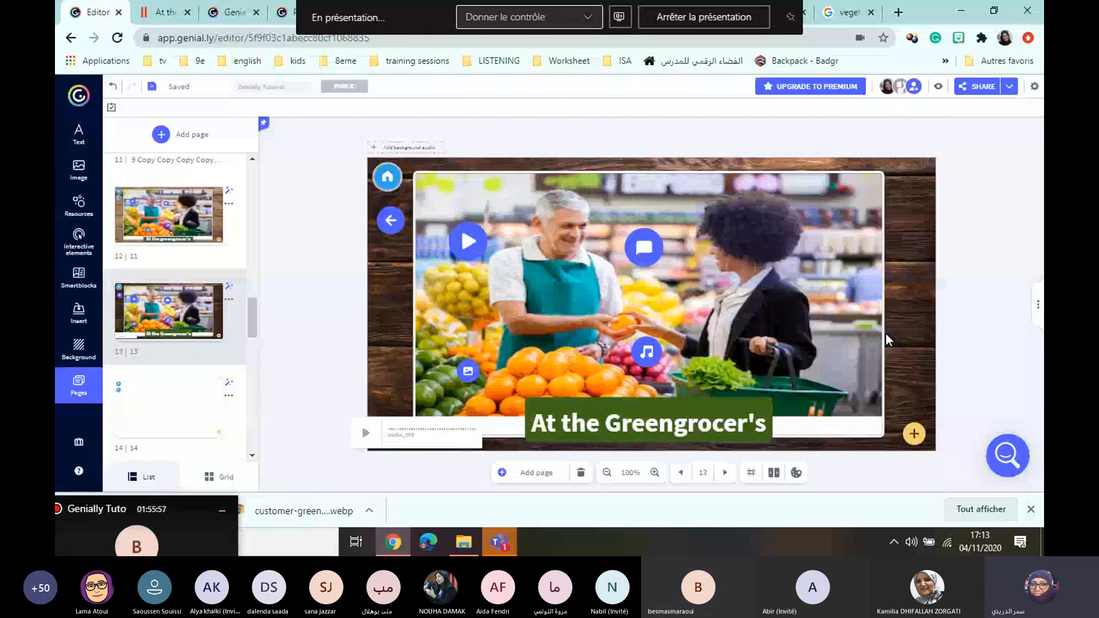
# - Undo the last shifts of the title's green rectangle and invisible area, then check the title's tooltip in the page 13 preview
pyautogui.click(114, 84)
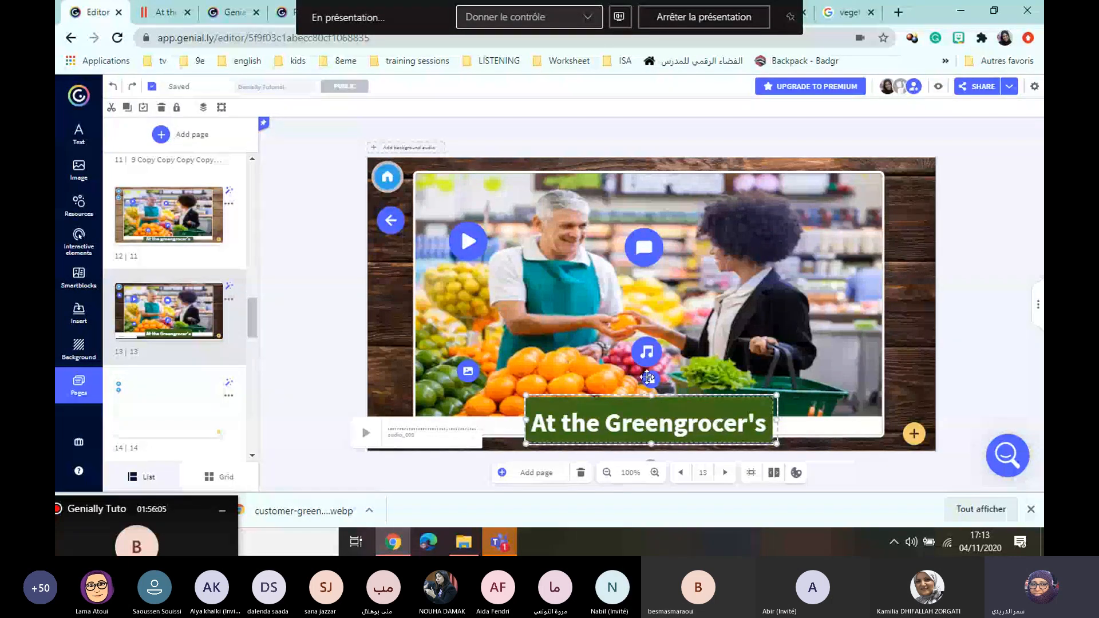
pyautogui.moveTo(649, 399)
pyautogui.mouseDown()
pyautogui.moveTo(649, 367)
pyautogui.moveTo(648, 417)
pyautogui.mouseUp()
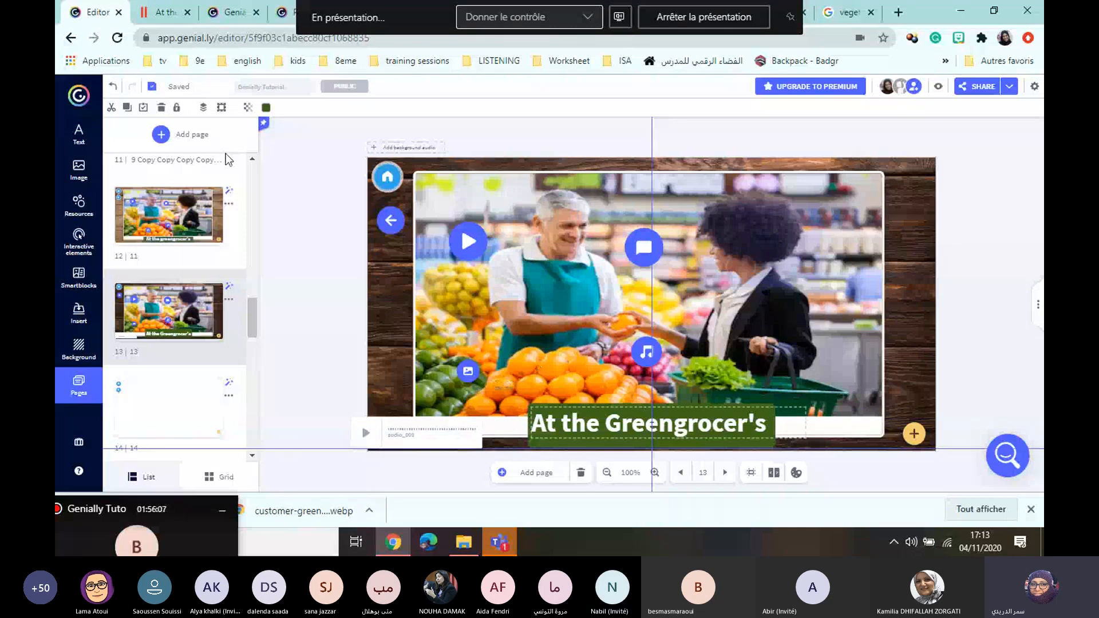
pyautogui.click(113, 87)
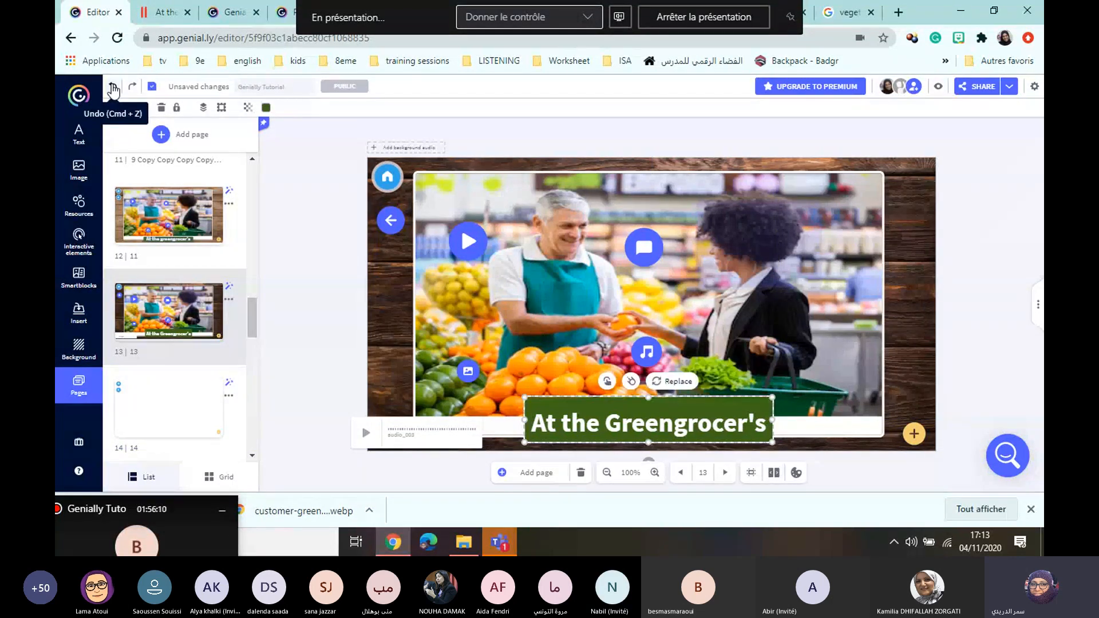
pyautogui.click(112, 87)
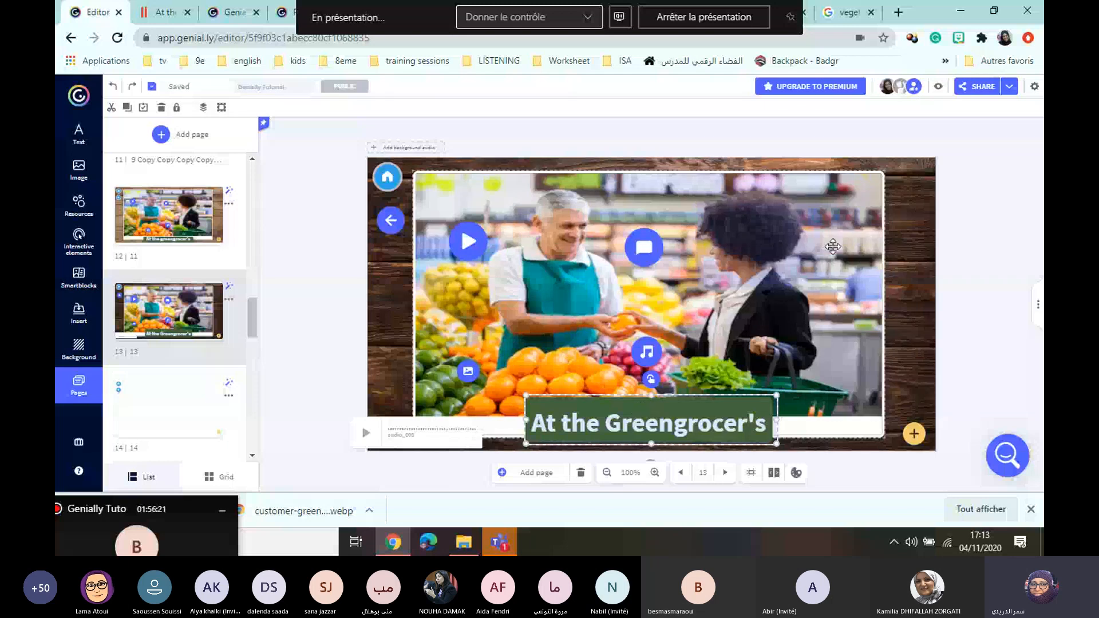
pyautogui.click(938, 86)
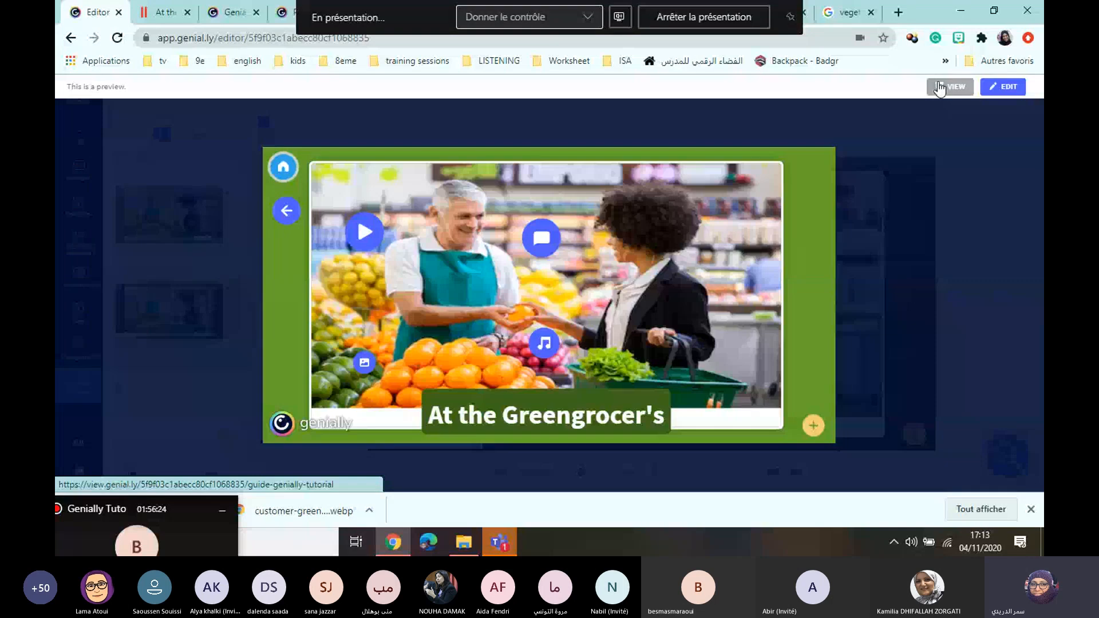
pyautogui.moveTo(552, 418)
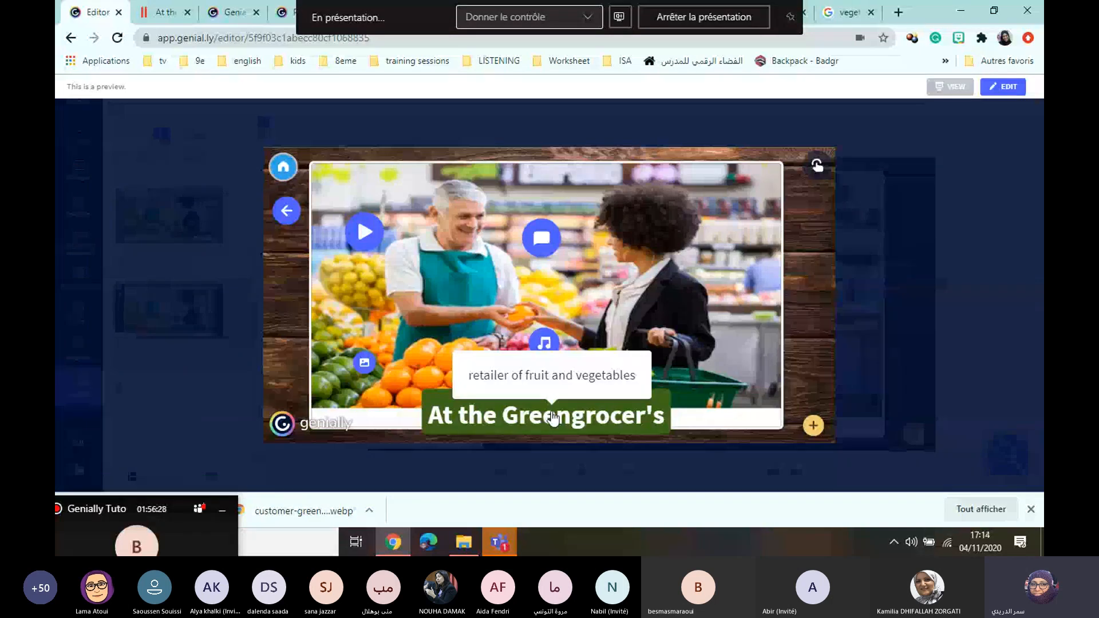
pyautogui.click(906, 300)
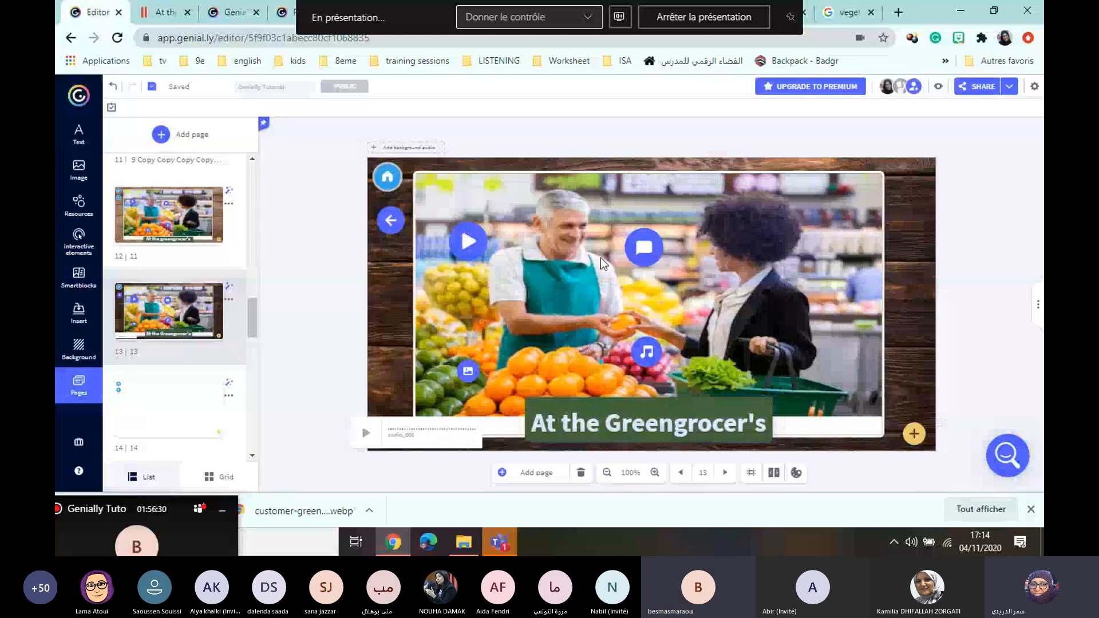
# - View page 15 in the editor, then start the published "Steps to use Genially" guide and open its Mentimeter link
pyautogui.moveTo(254, 324); pyautogui.dragTo(254, 337)
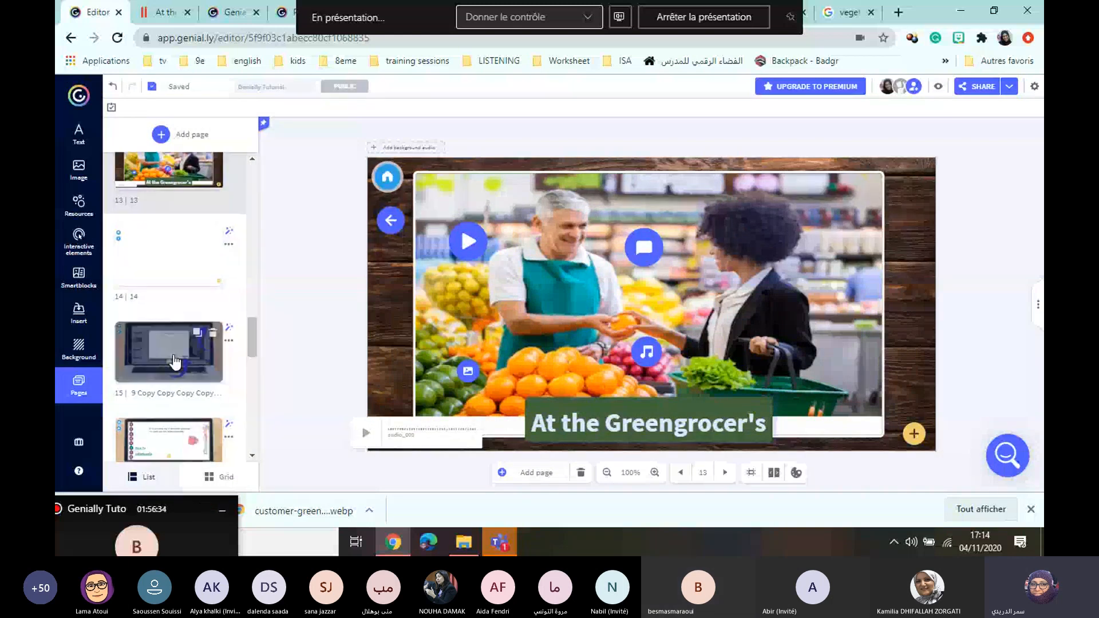
pyautogui.click(175, 362)
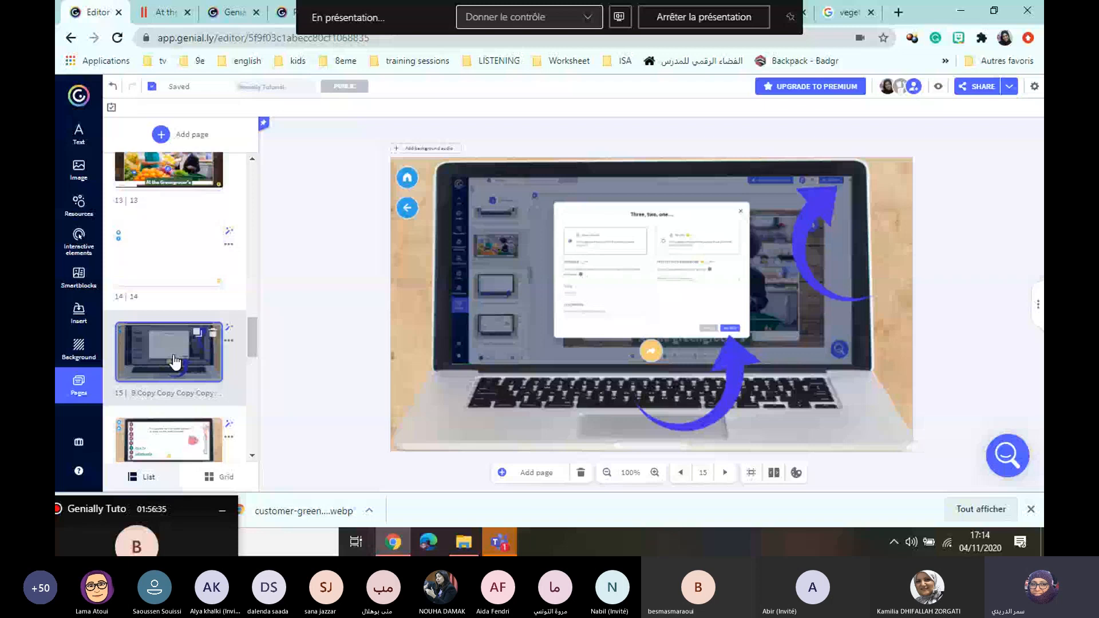
pyautogui.click(223, 2)
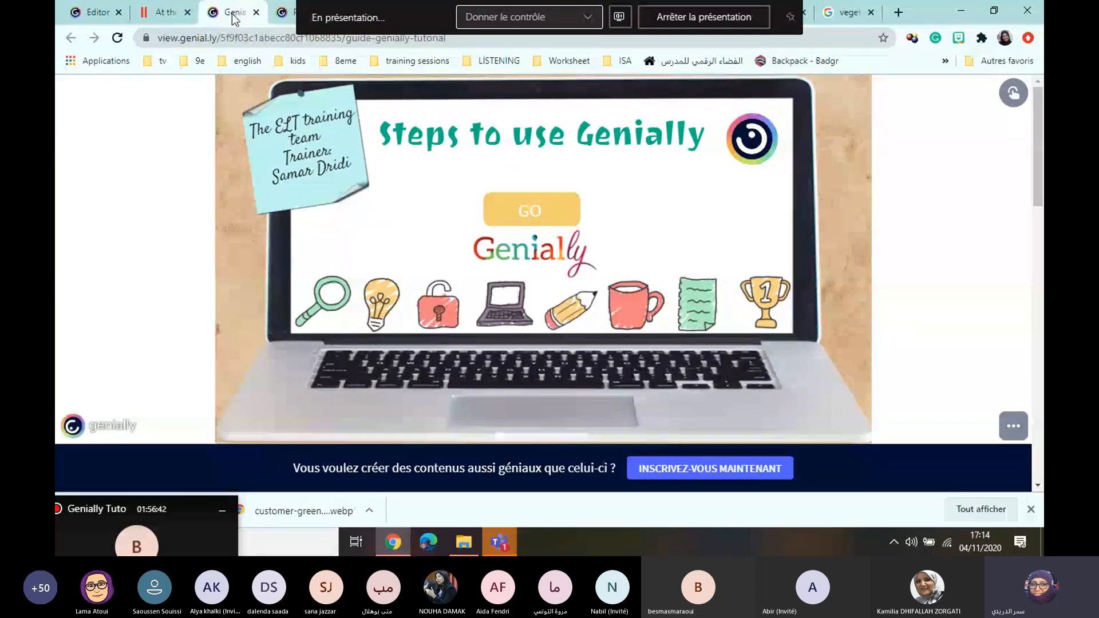
pyautogui.click(91, 10)
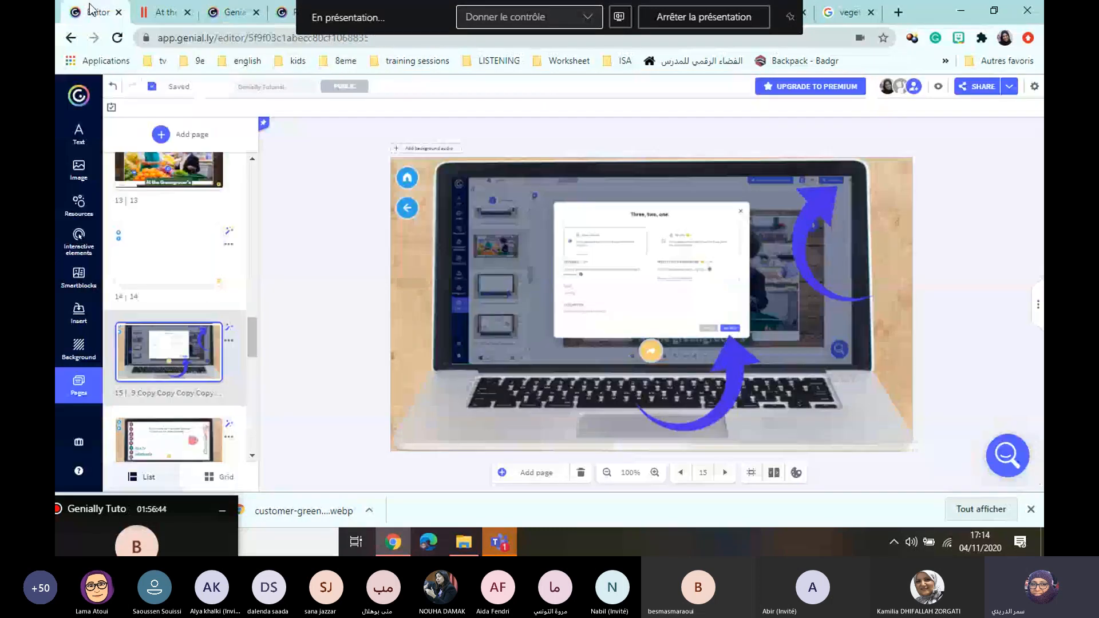
pyautogui.click(228, 11)
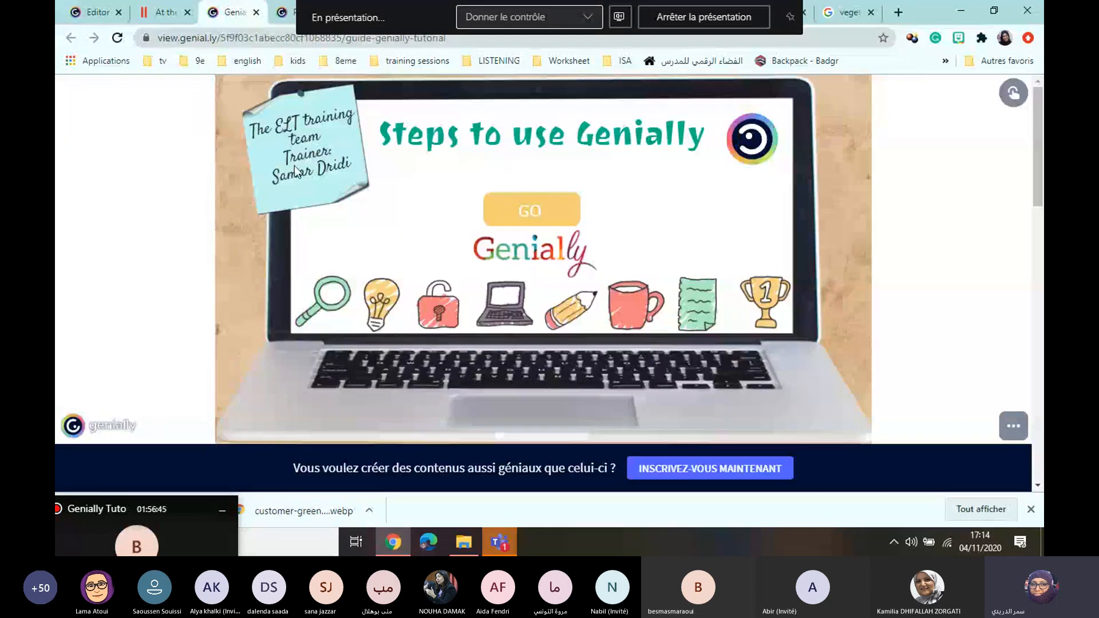
pyautogui.click(532, 214)
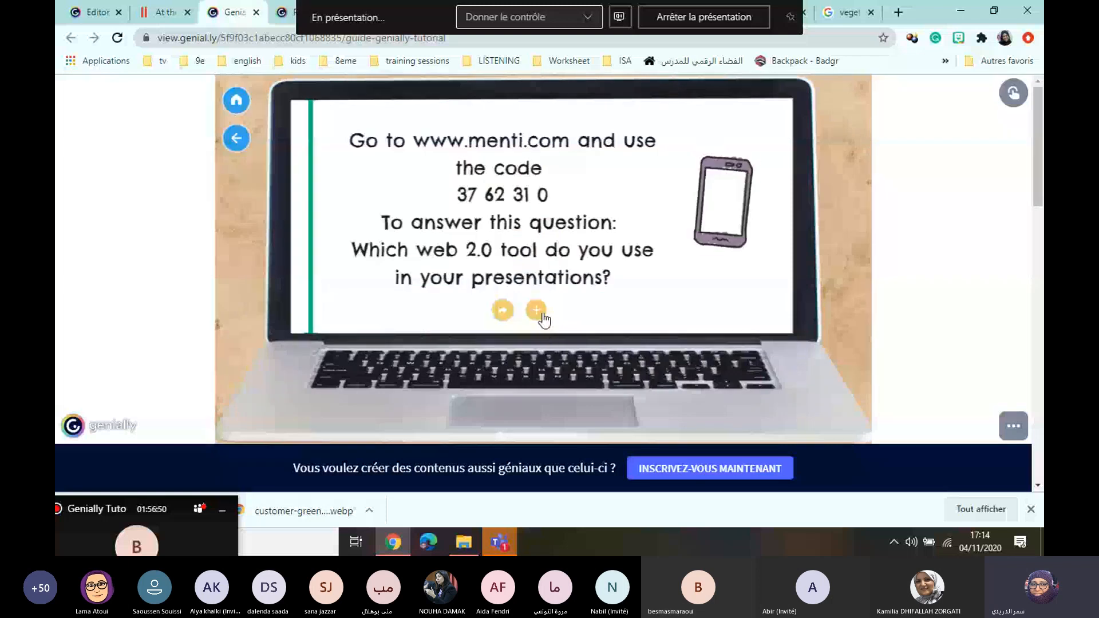
pyautogui.click(539, 313)
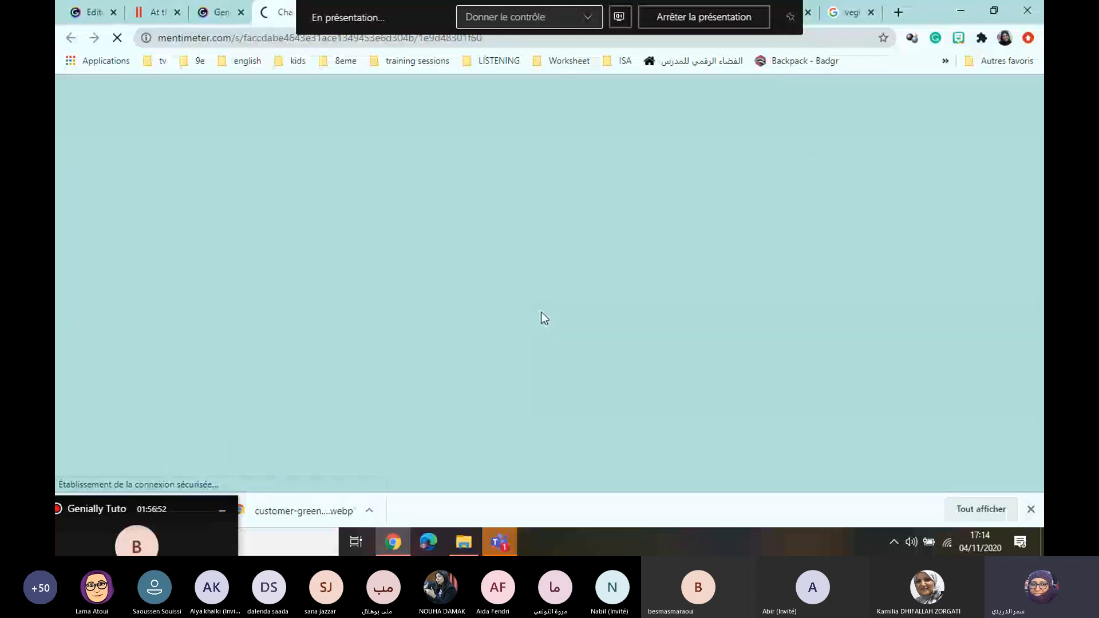
# - Return to the published guide and page through it from the menti.com question to the "What you can create with Genially" page
pyautogui.click(232, 14)
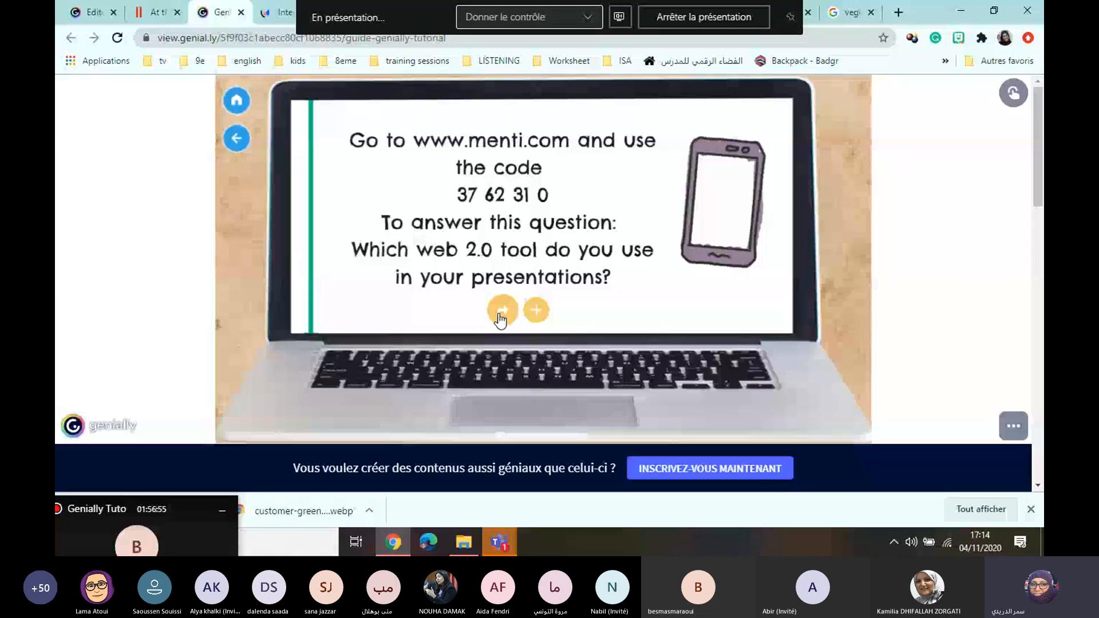
pyautogui.click(501, 312)
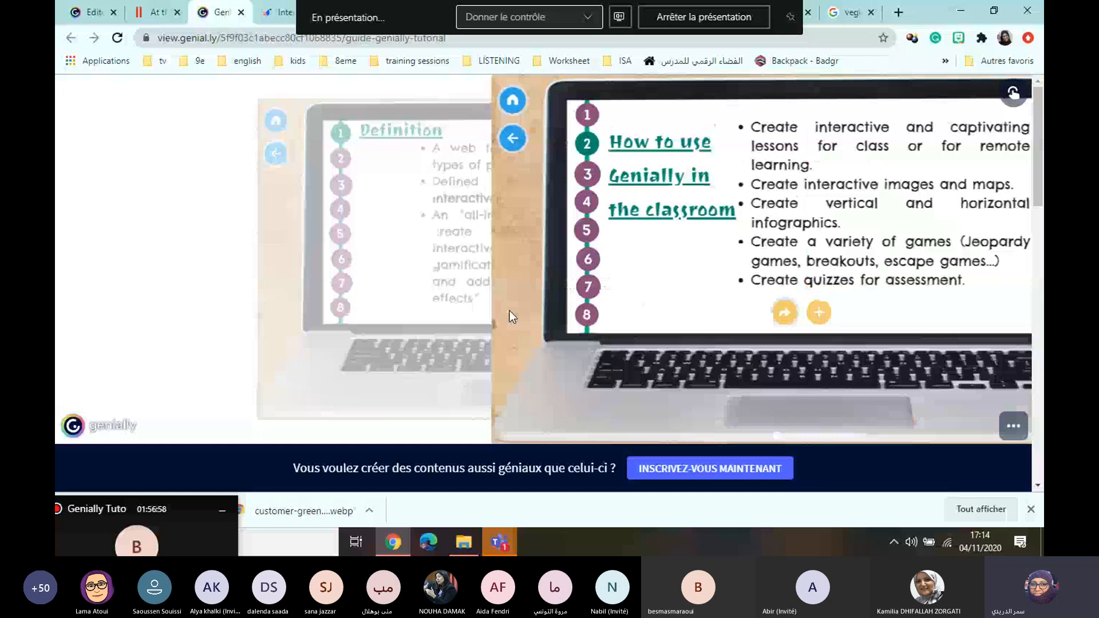
pyautogui.click(510, 311)
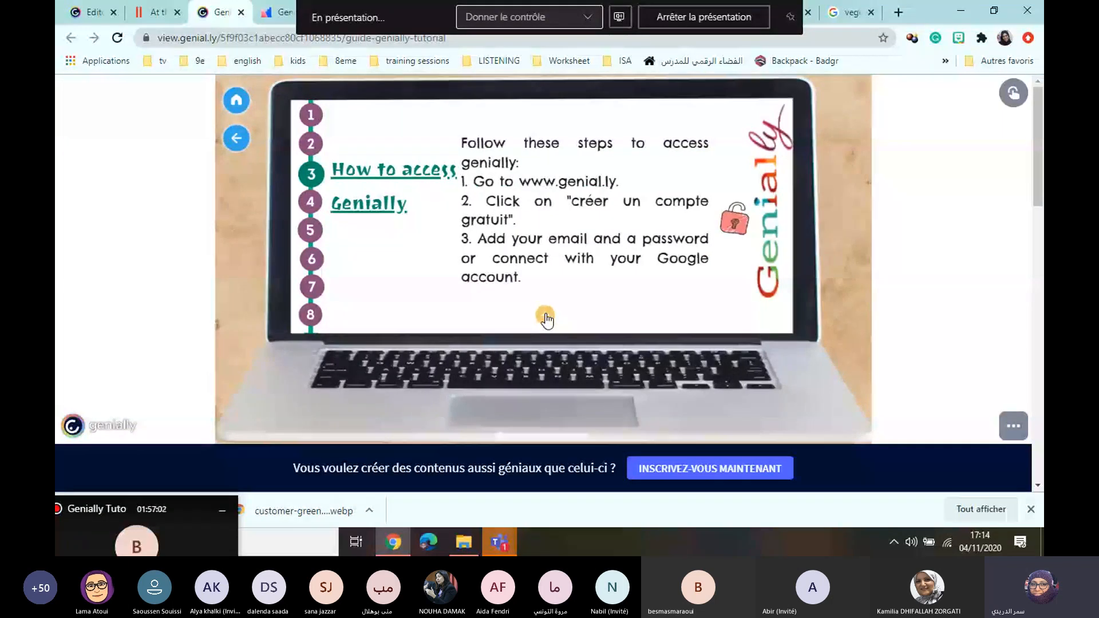
pyautogui.click(544, 316)
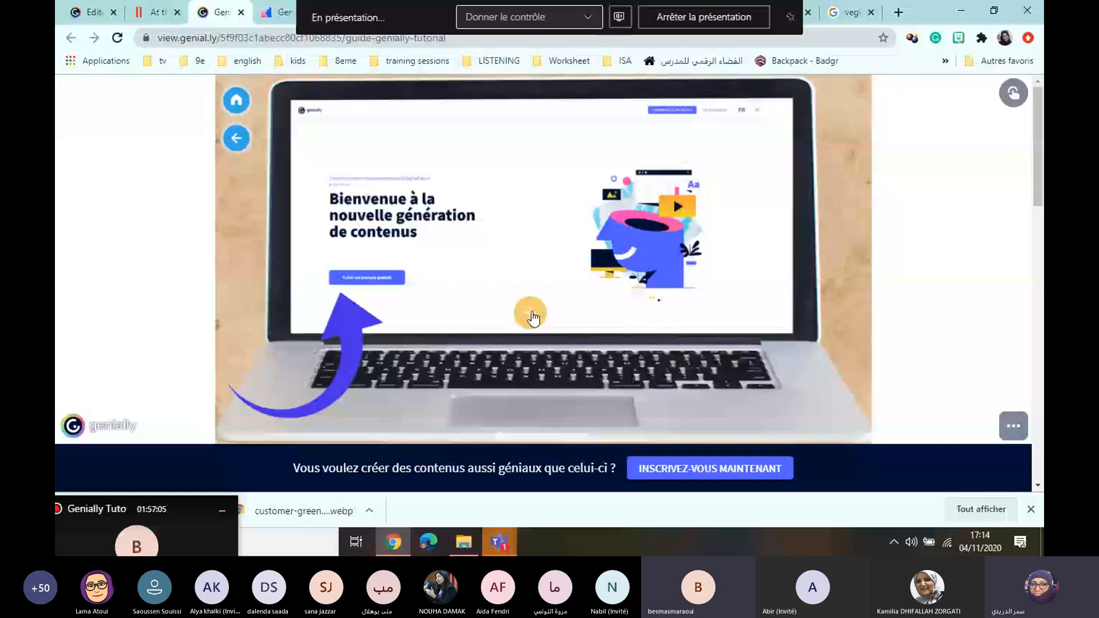
pyautogui.click(531, 320)
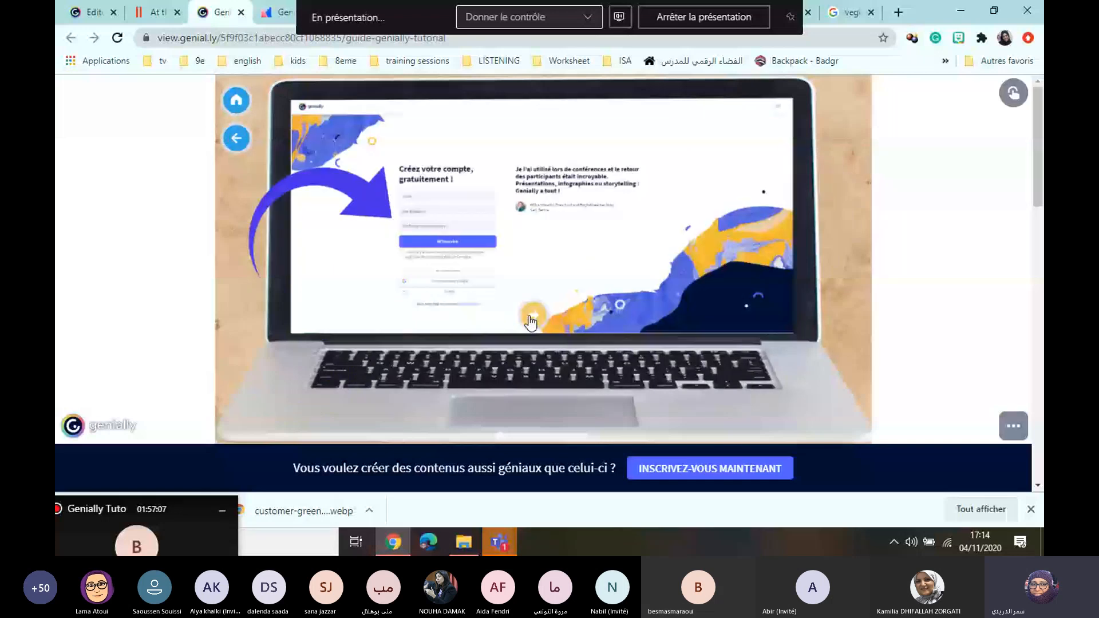
pyautogui.click(531, 319)
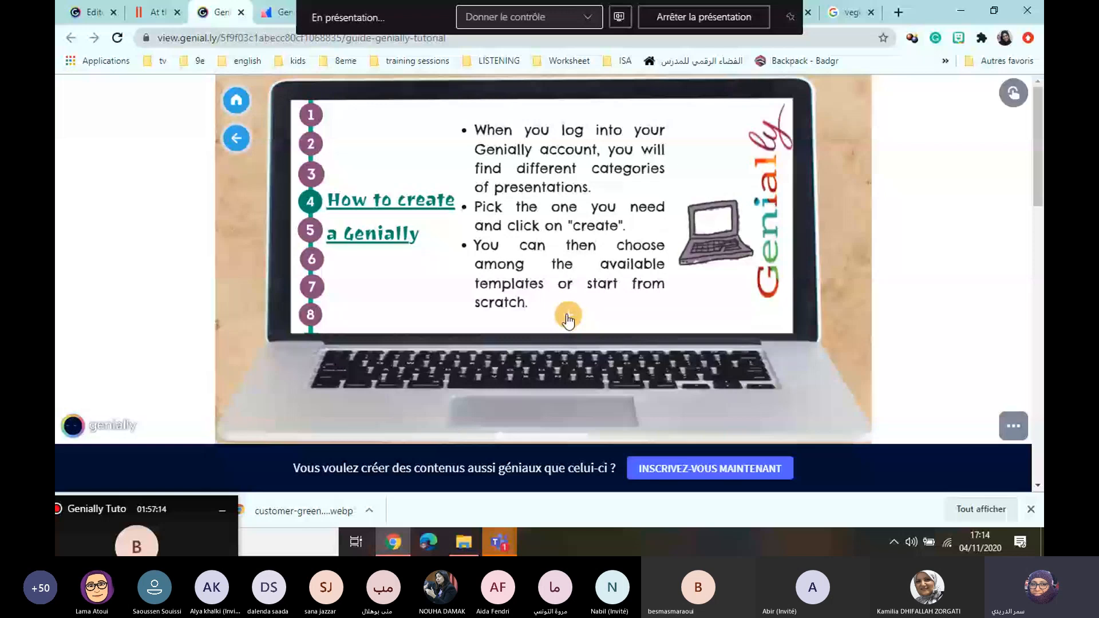
pyautogui.click(568, 320)
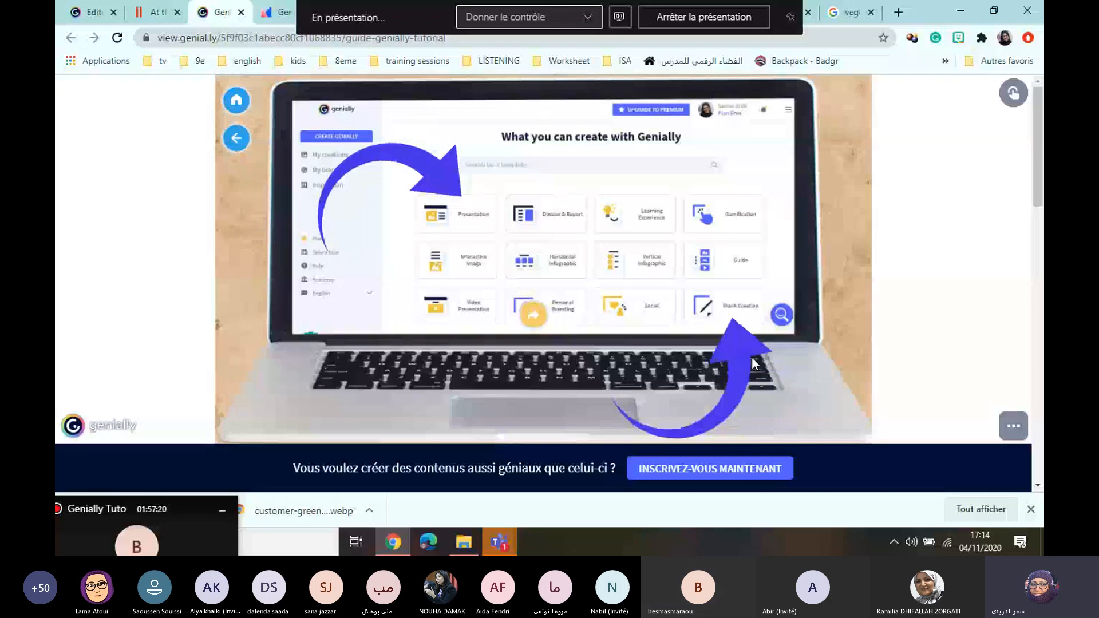
# - Switch back to the Genially editor and open page 13
pyautogui.click(80, 7)
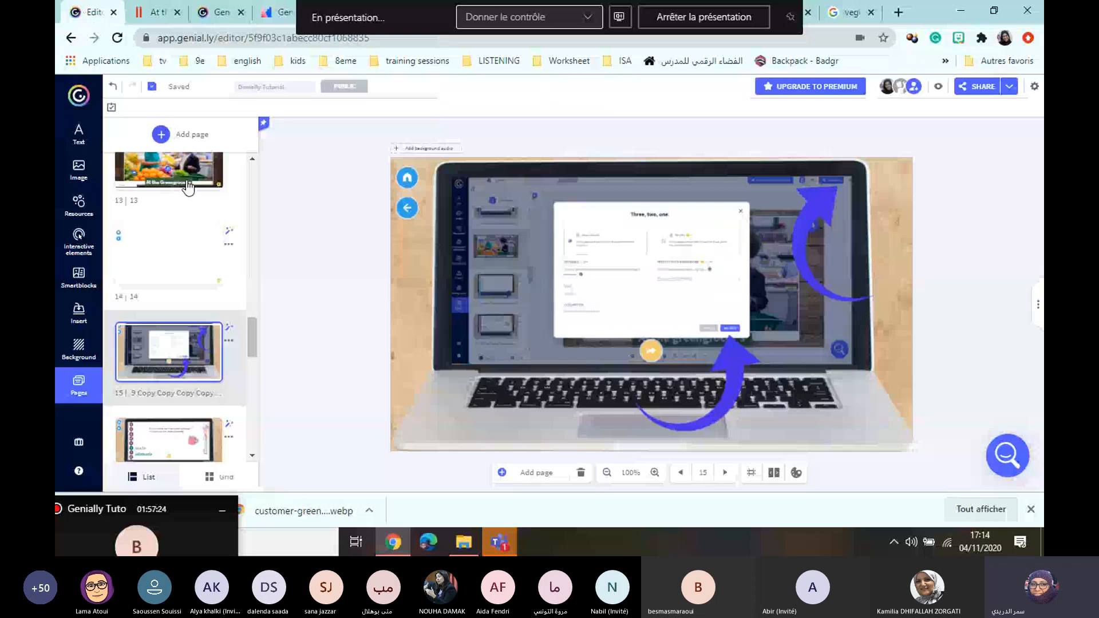
pyautogui.scroll(3, 249, 321)
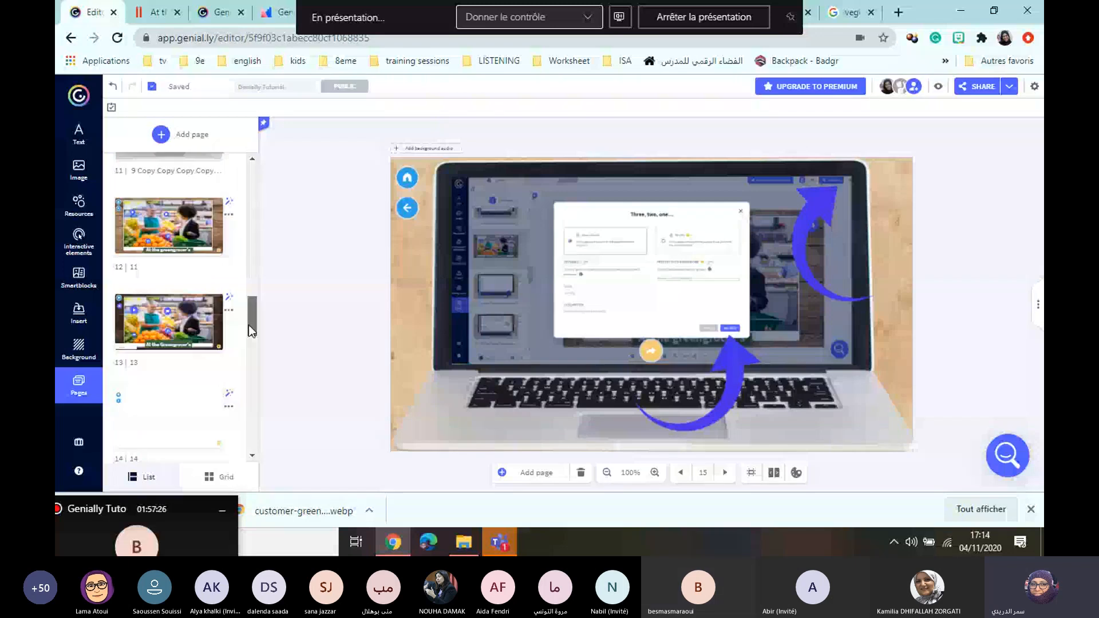
pyautogui.click(169, 320)
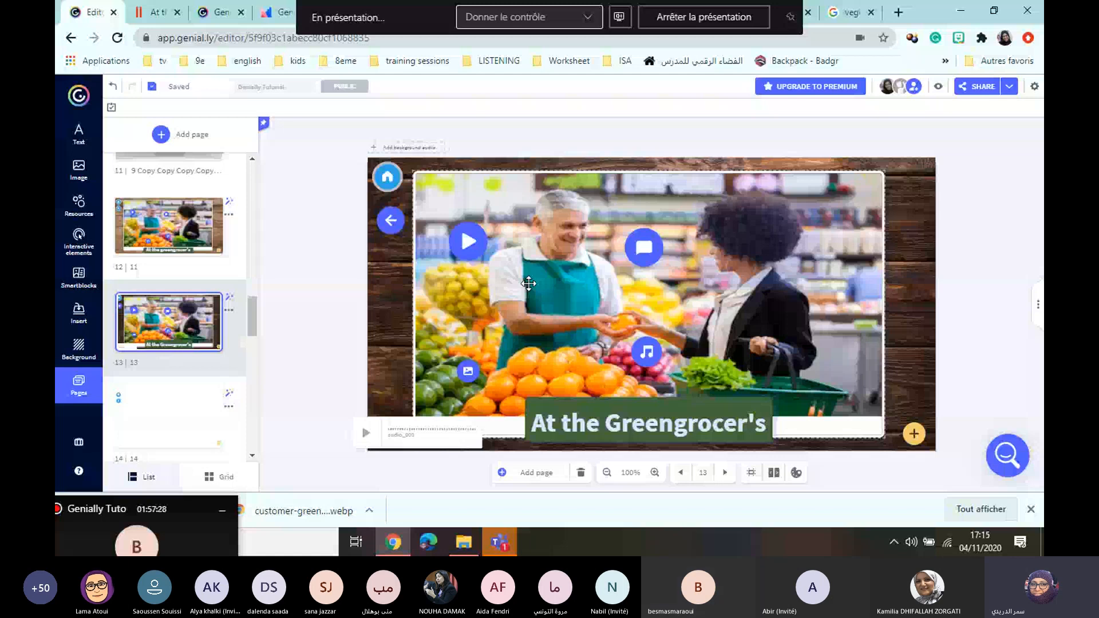
# - Insert an outlined right-pointing arrow from the Lines and arrows resources and place it over the fruit beside the greengrocer
pyautogui.click(75, 207)
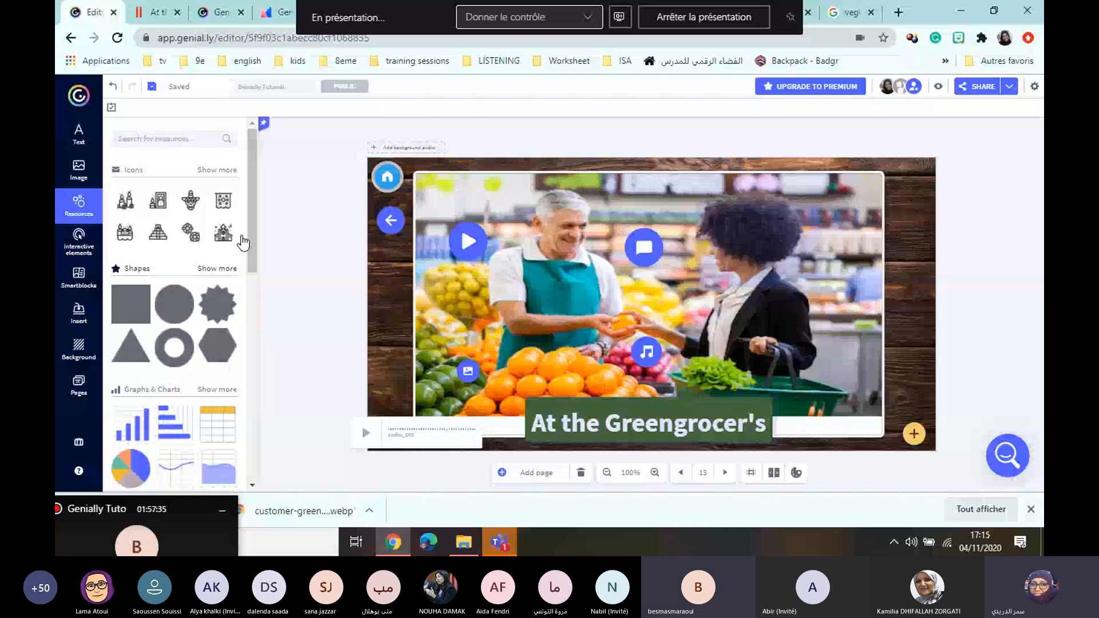
pyautogui.scroll(-5, 243, 242)
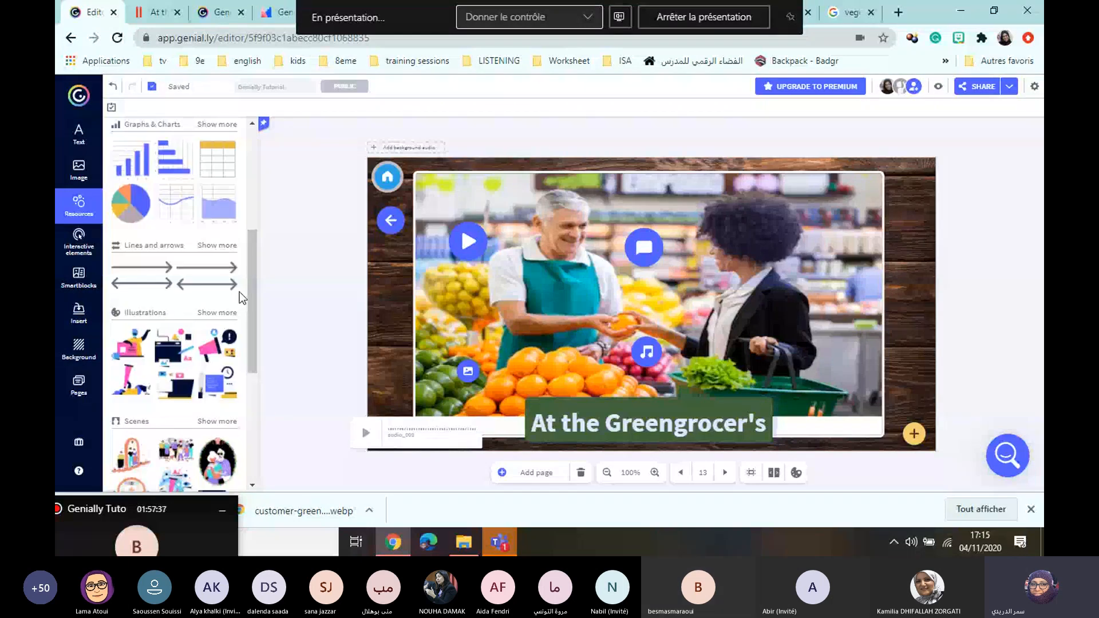
pyautogui.click(215, 245)
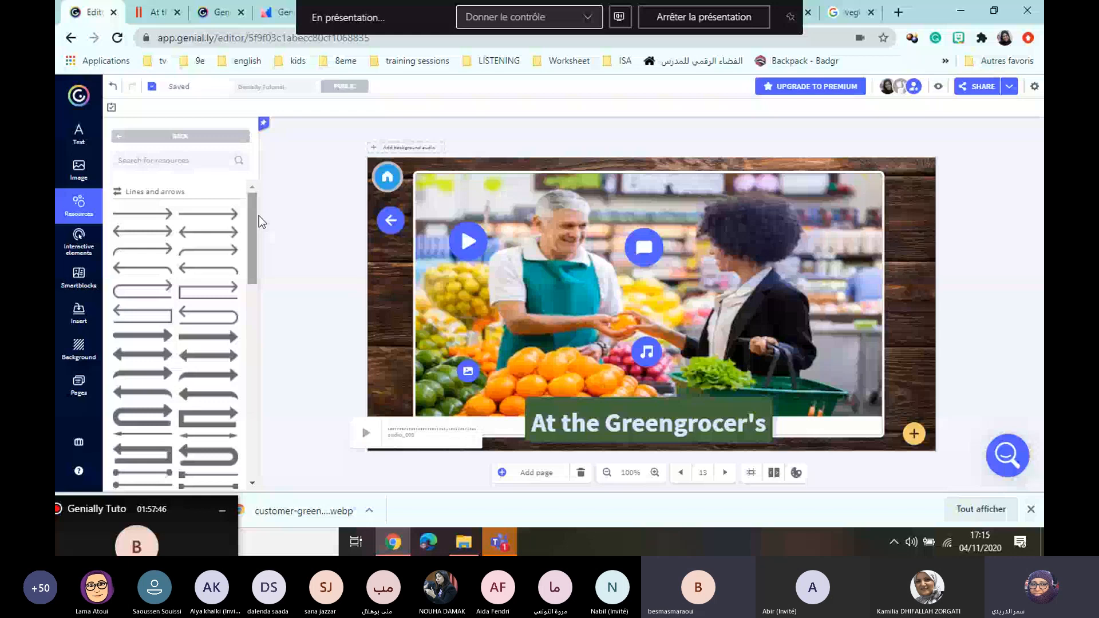
pyautogui.scroll(-5, 243, 315)
pyautogui.scroll(-3, 243, 318)
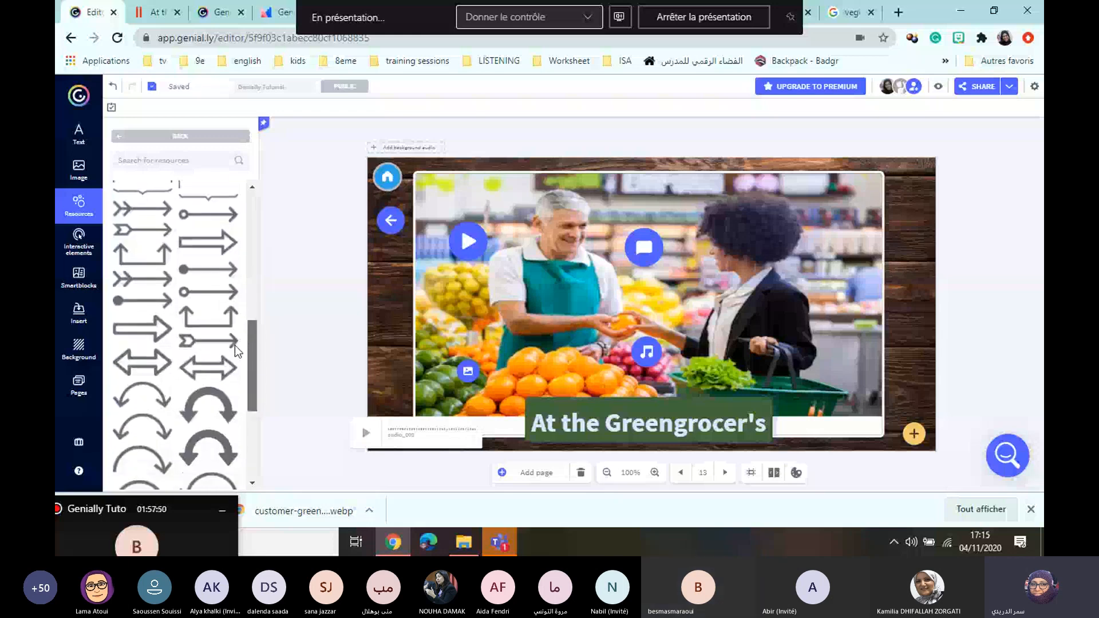
pyautogui.scroll(2, 224, 330)
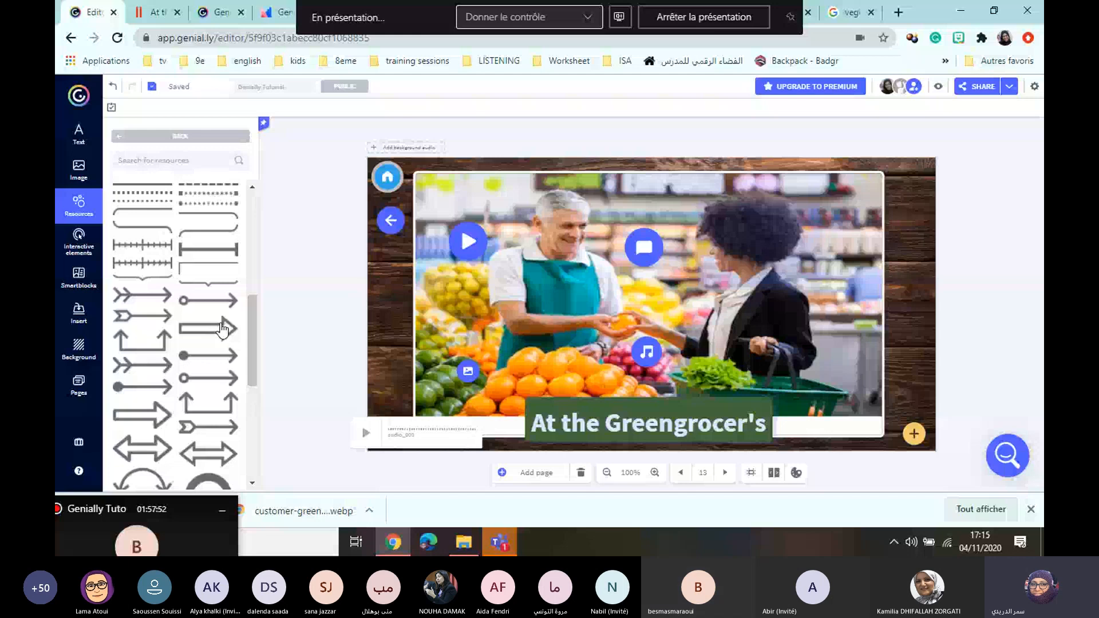
pyautogui.click(223, 330)
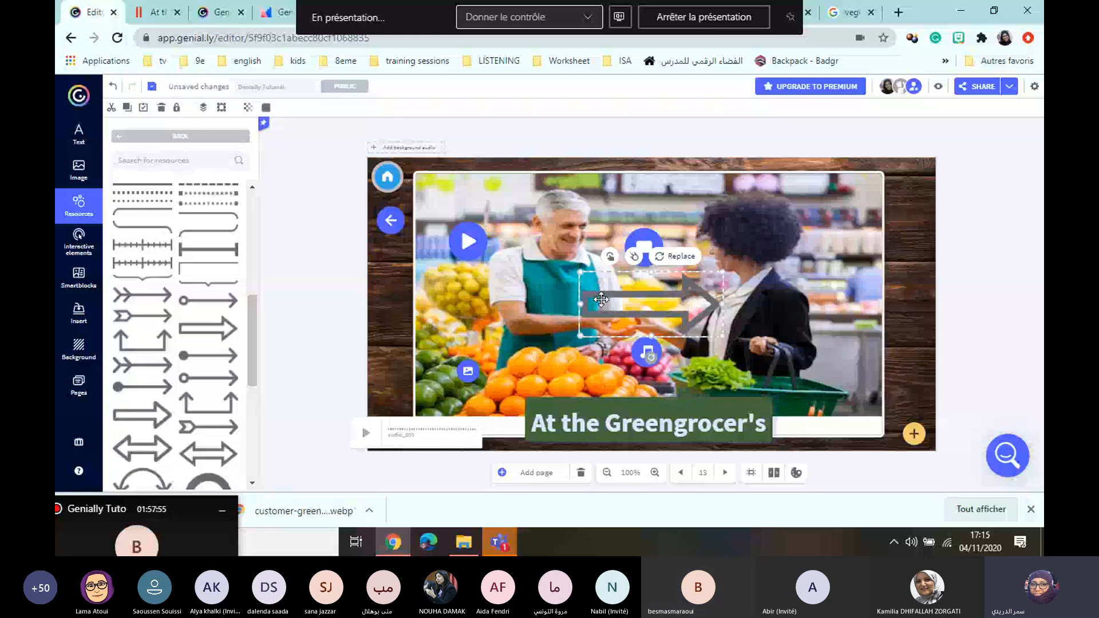
pyautogui.moveTo(601, 299); pyautogui.dragTo(435, 315)
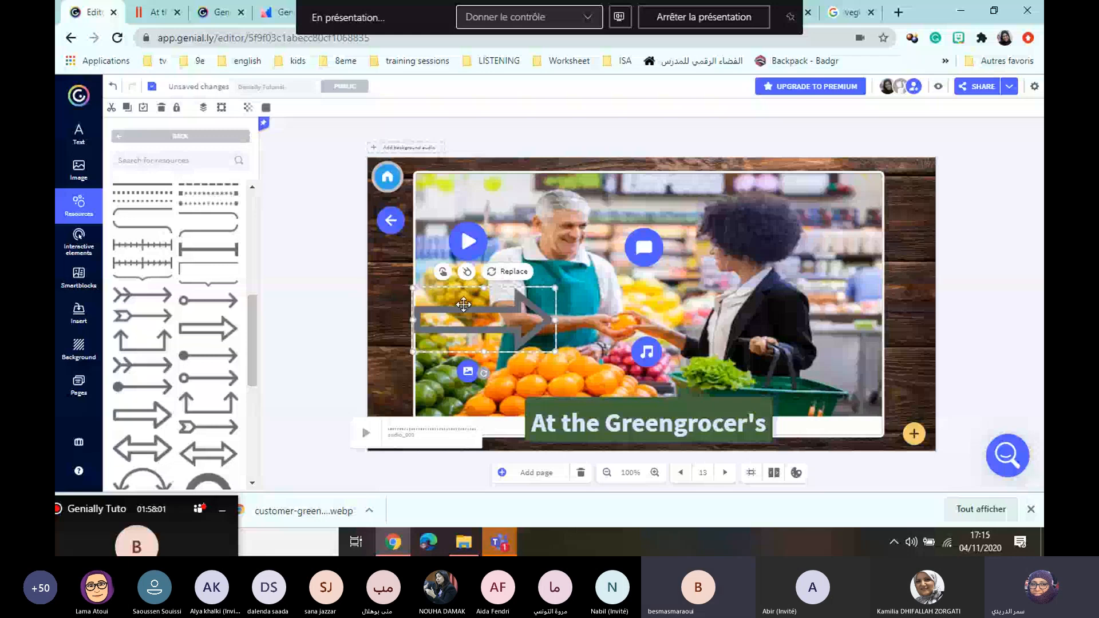
# - Recolor the outlined arrow over the fruit to white (#FFFFFF)
pyautogui.click(266, 108)
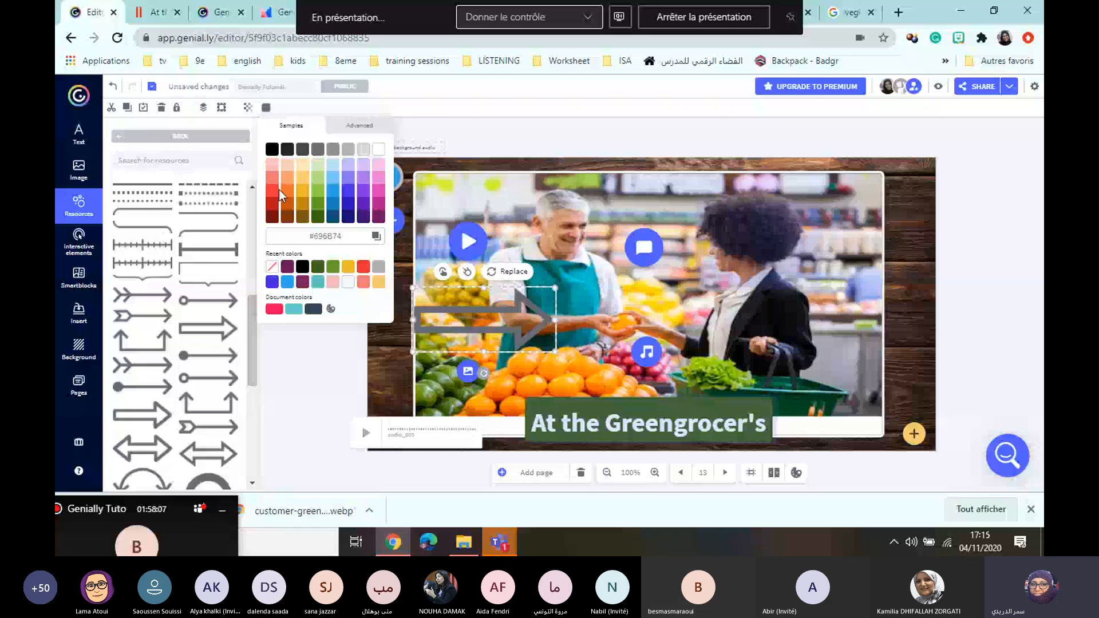
pyautogui.click(379, 151)
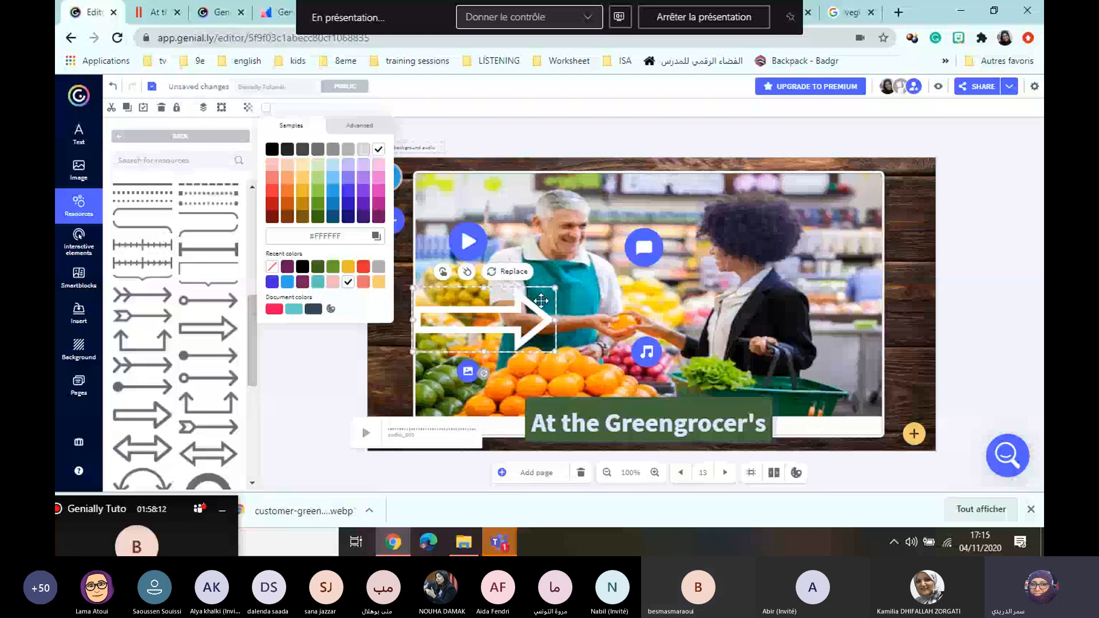
pyautogui.click(442, 277)
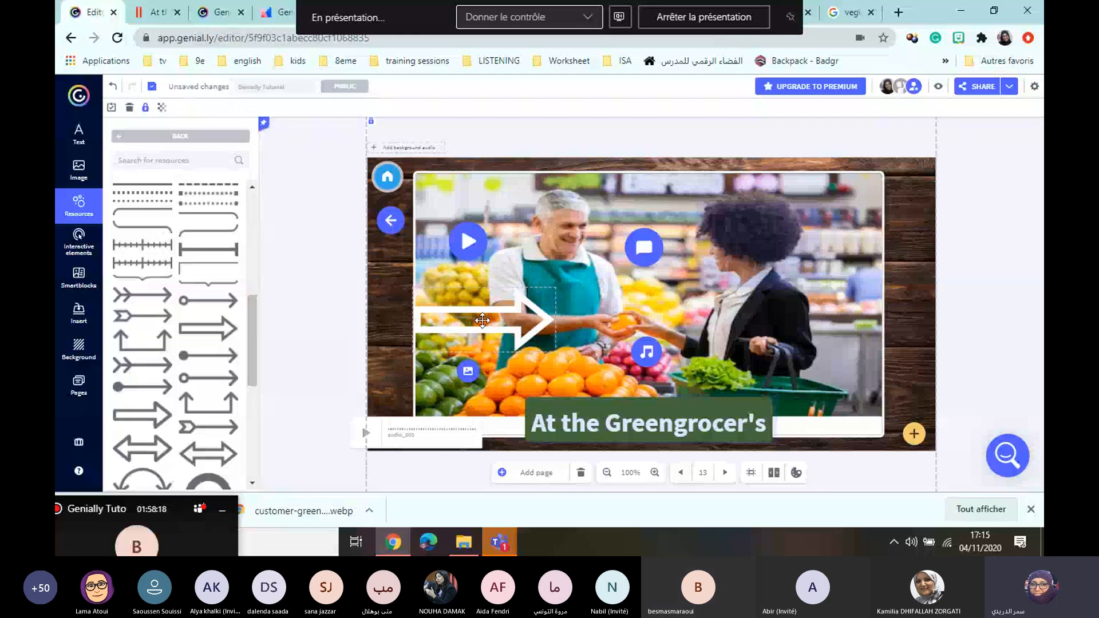
pyautogui.click(483, 320)
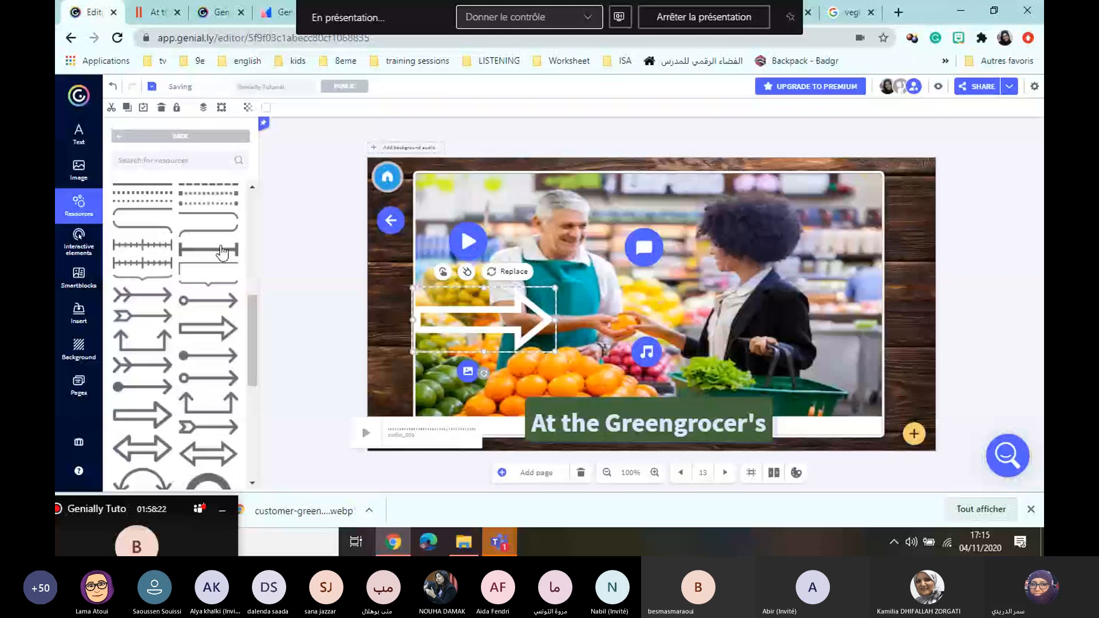
# - Try out a thick curved double-headed arrow in white on the page and delete it again
pyautogui.moveTo(254, 352); pyautogui.dragTo(253, 381)
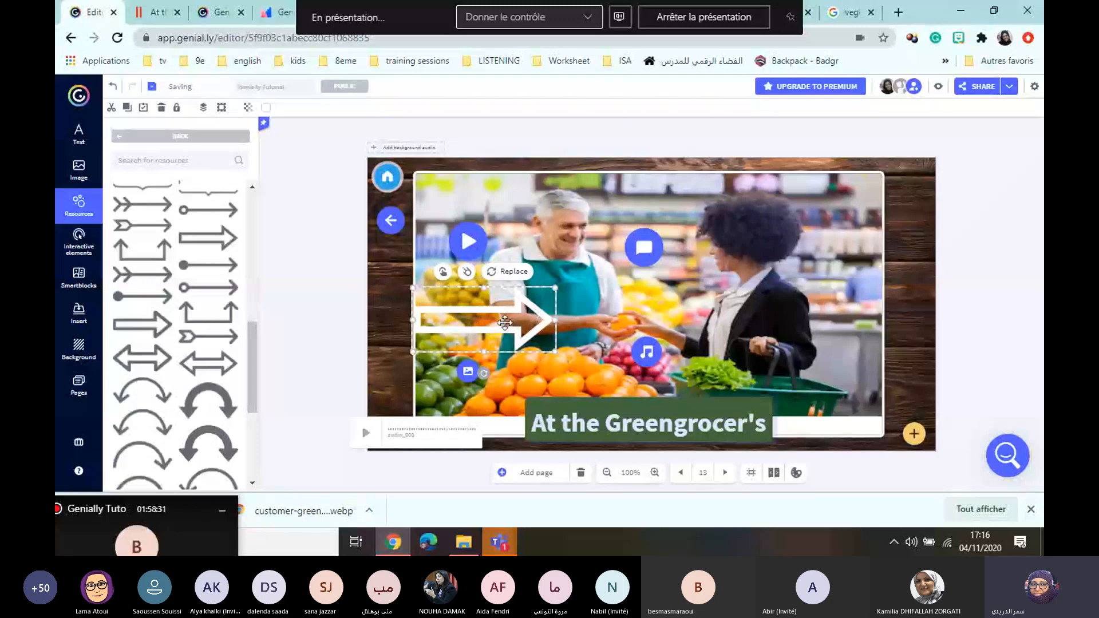
pyautogui.click(228, 407)
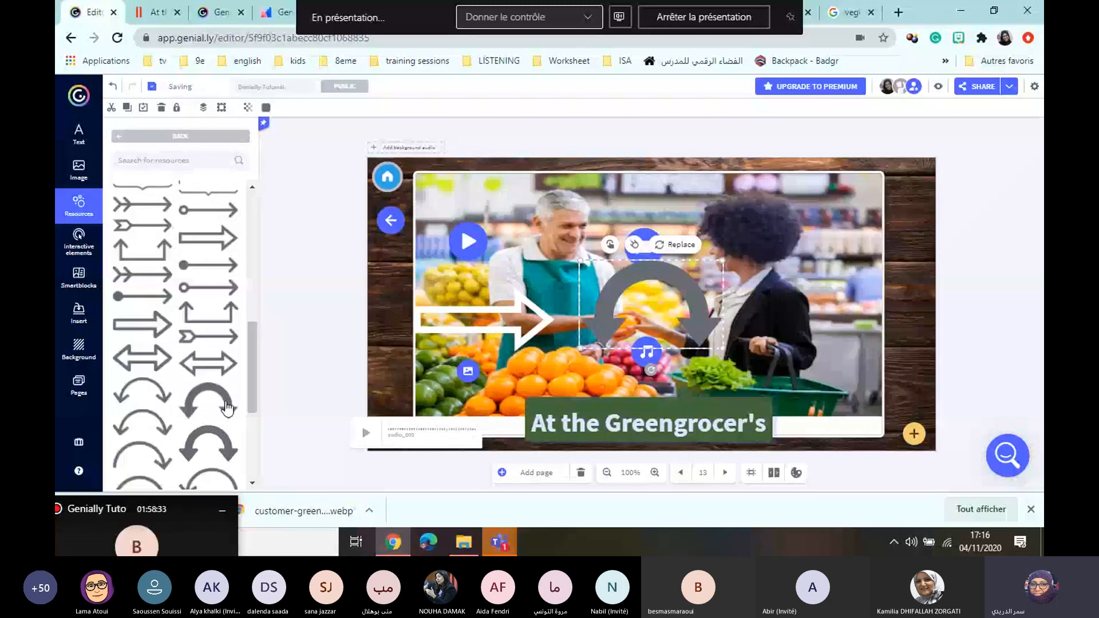
pyautogui.click(266, 108)
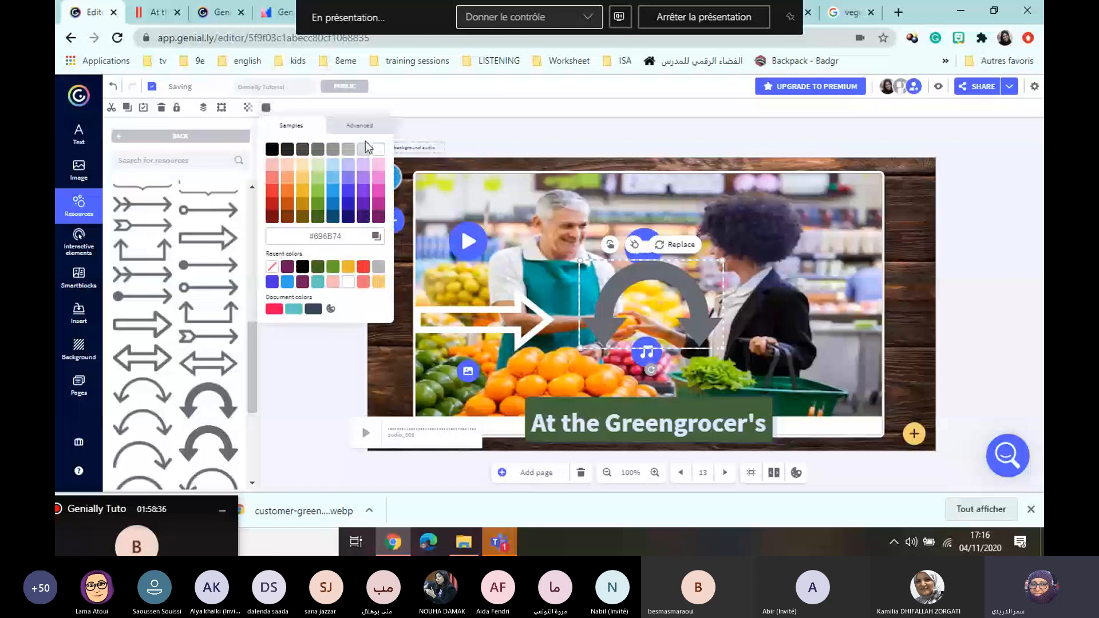
pyautogui.click(378, 149)
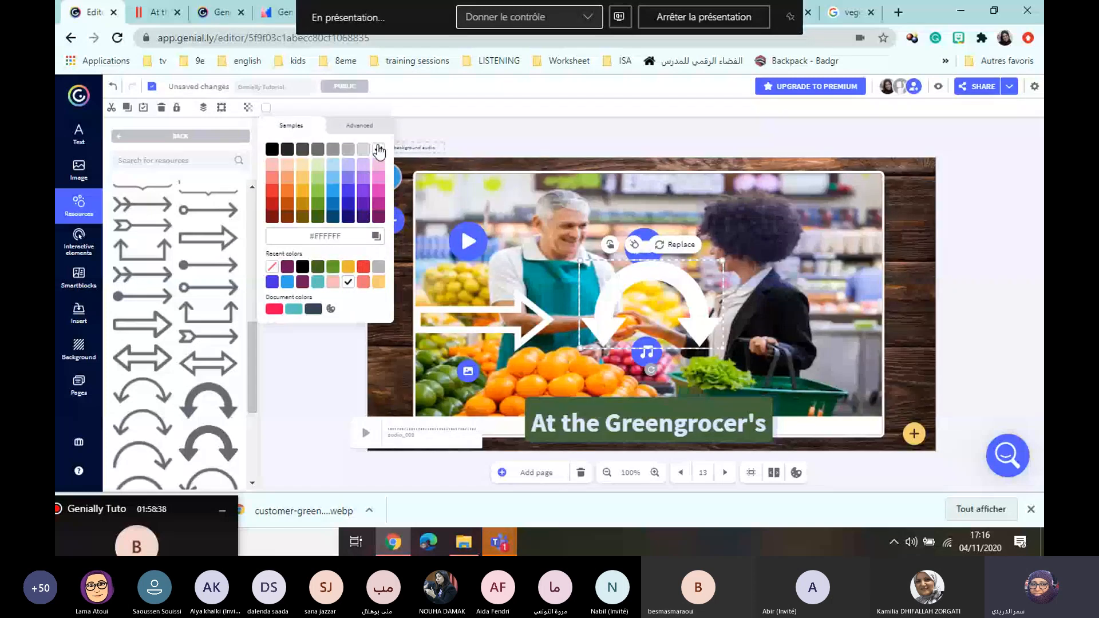
pyautogui.click(658, 293)
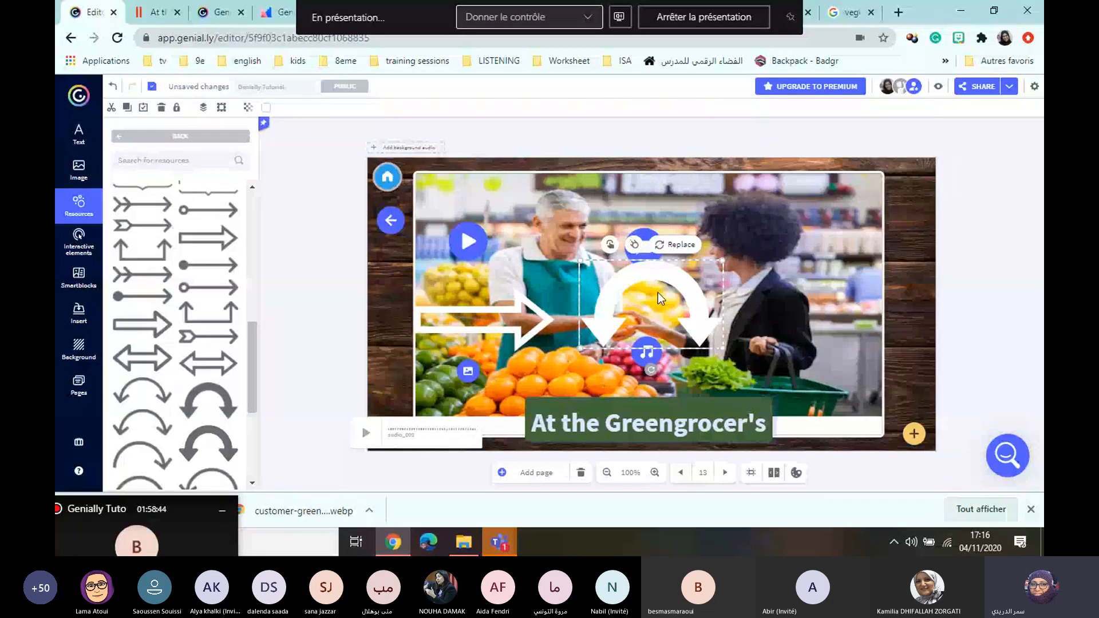
pyautogui.press('Delete')
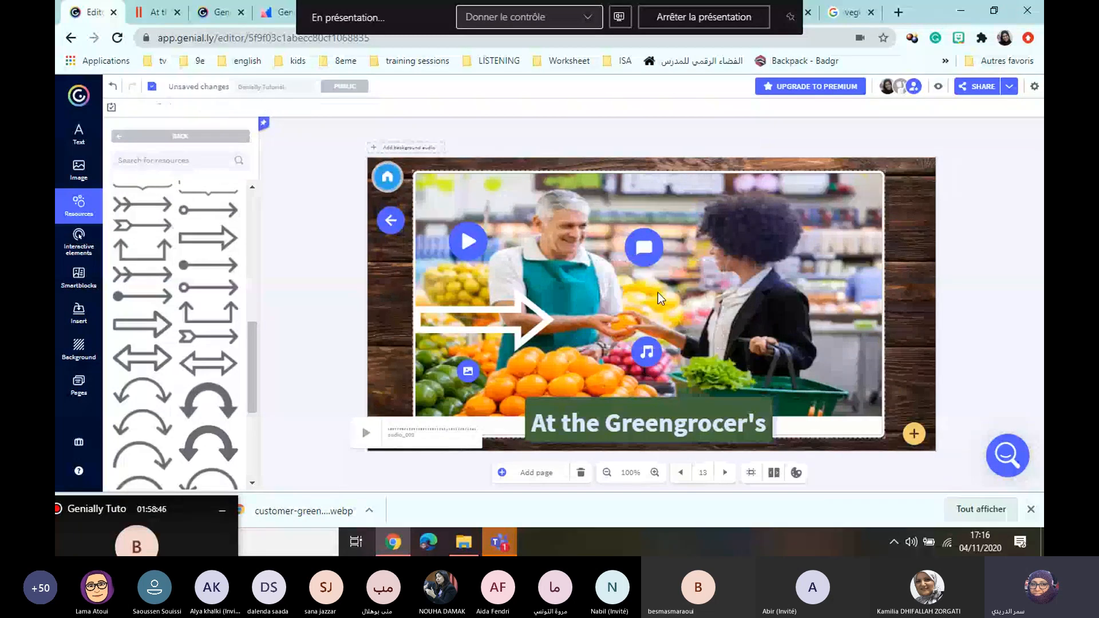
# - Give the white arrow a Rotate Down entrance animation with the rightward direction and check it in the page preview
pyautogui.click(487, 324)
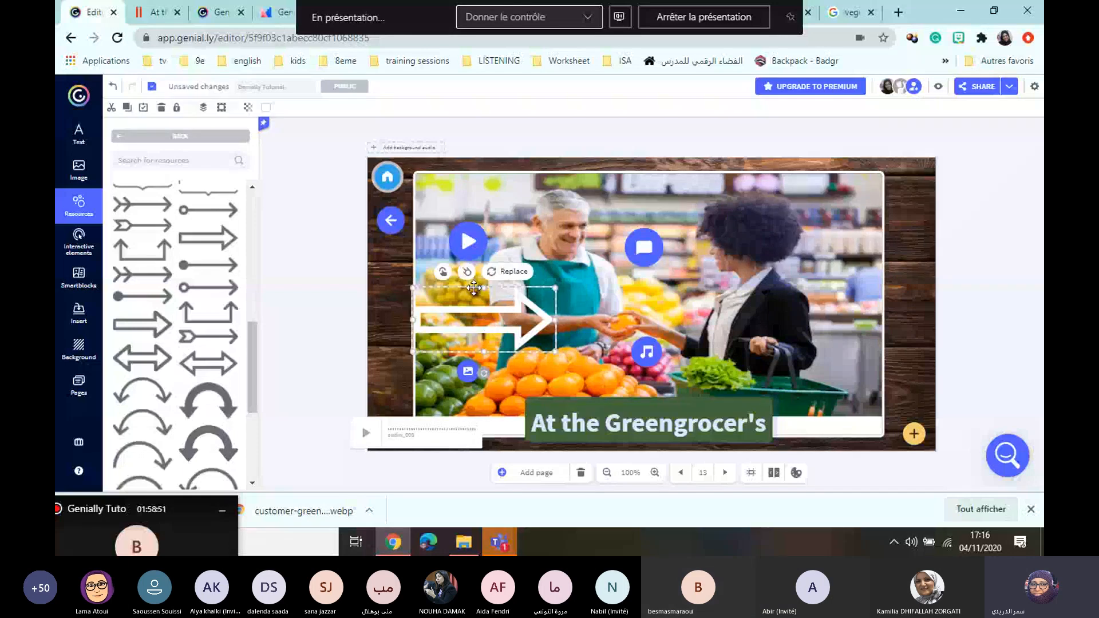
pyautogui.click(467, 272)
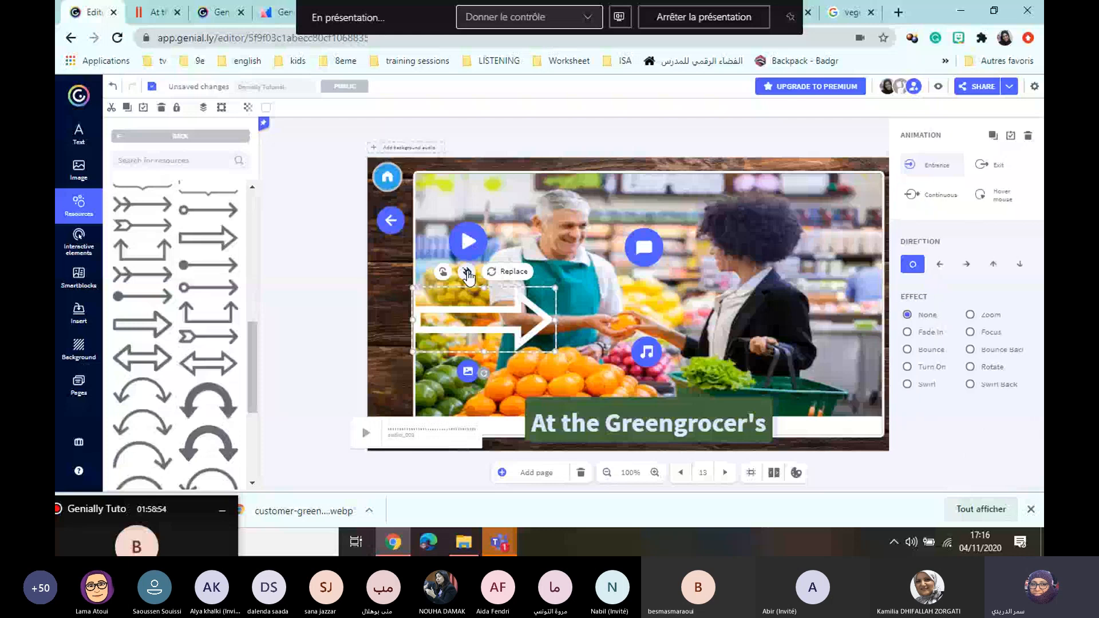
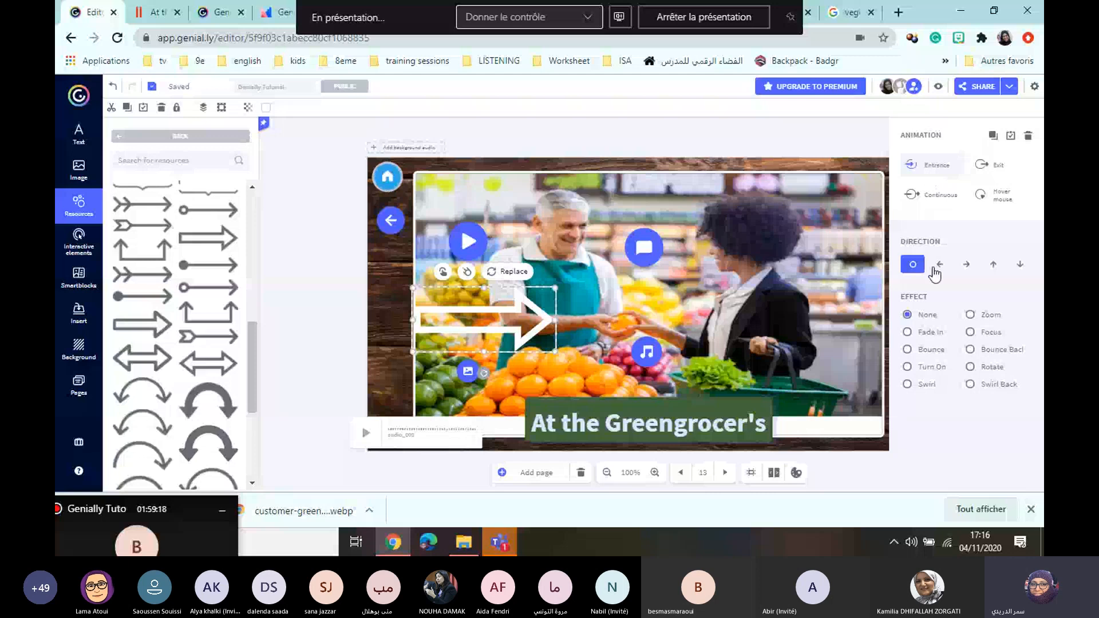
pyautogui.click(969, 266)
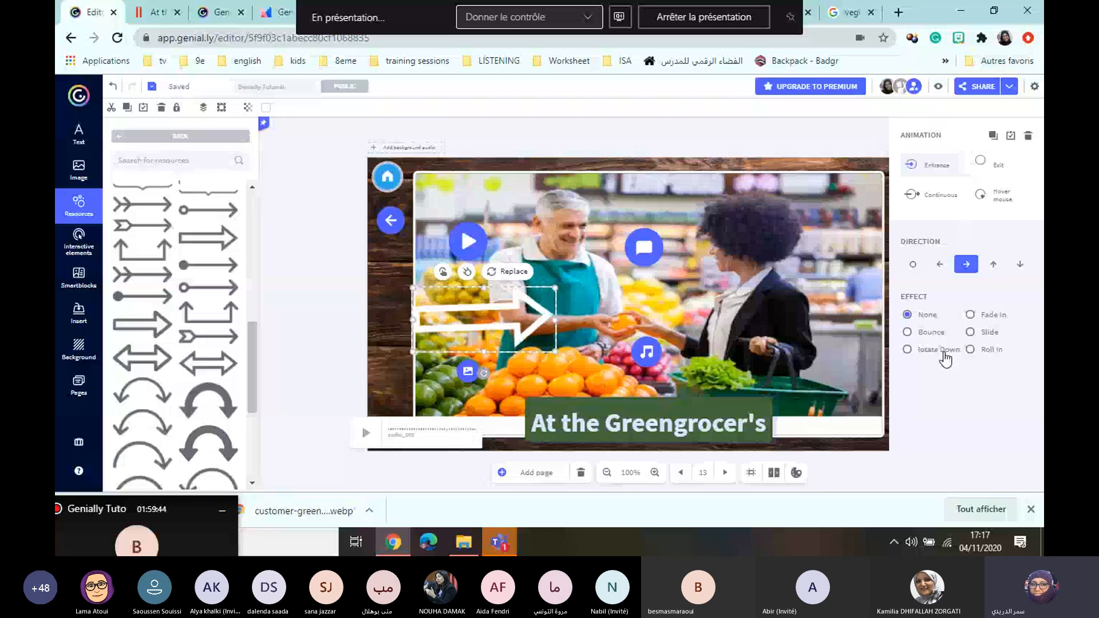
pyautogui.click(944, 350)
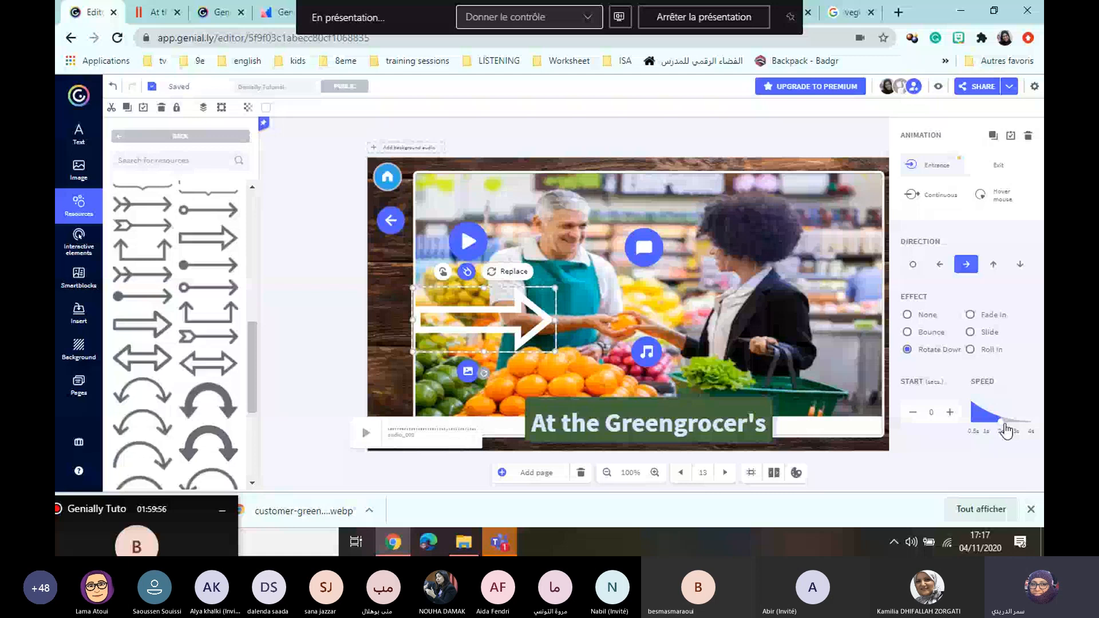
pyautogui.click(938, 90)
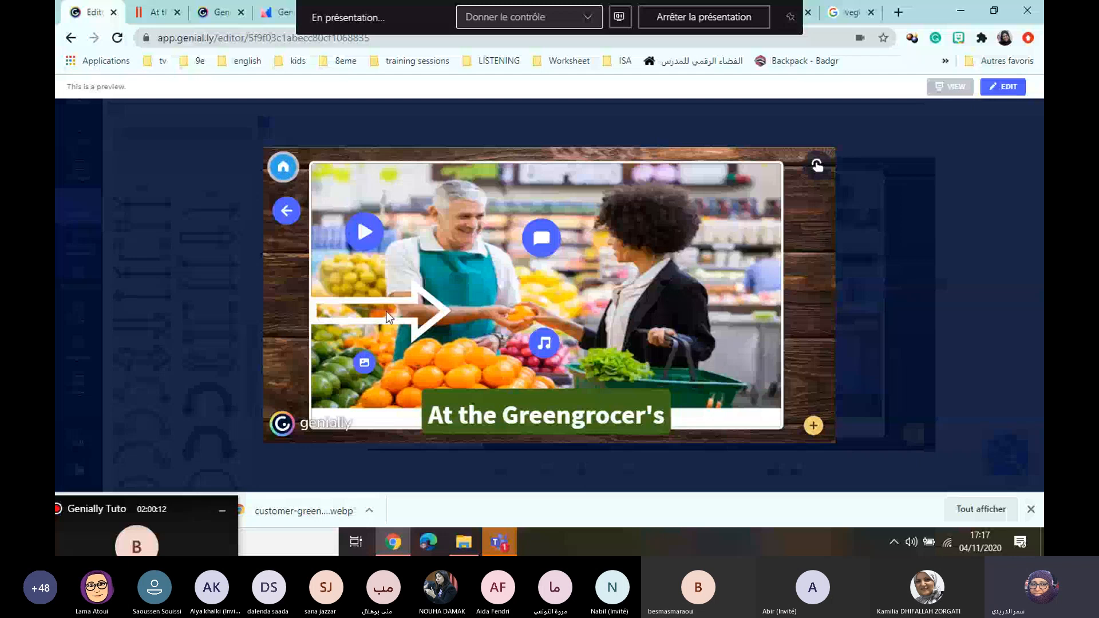
pyautogui.click(890, 282)
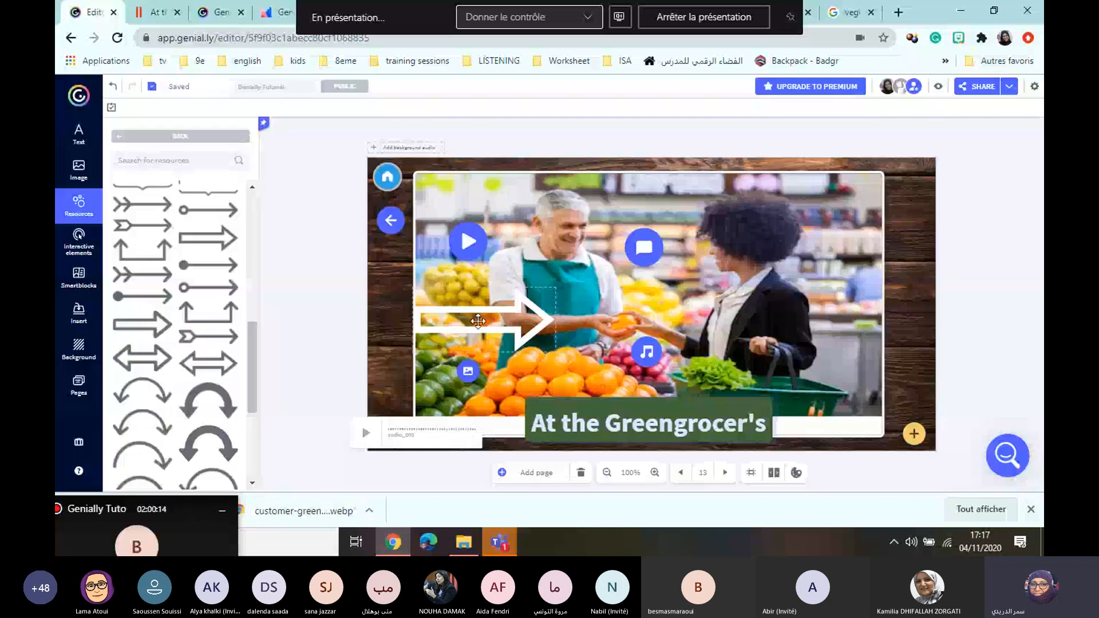
# - Set the start of the white arrow's entrance animation to 3 seconds and check it in the page preview
pyautogui.click(478, 321)
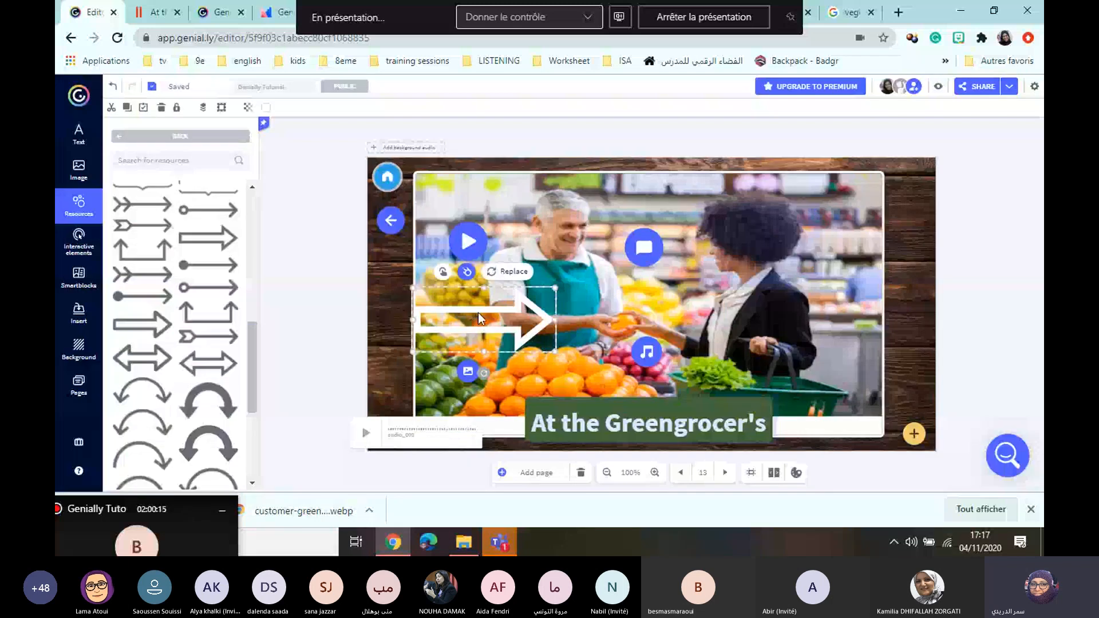
pyautogui.click(467, 273)
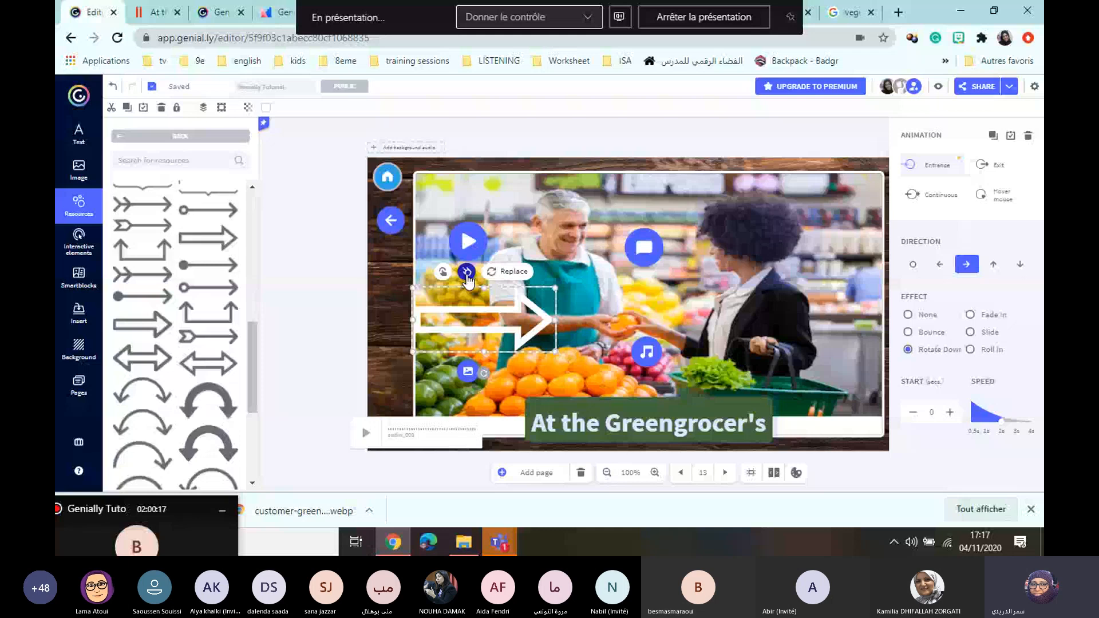
pyautogui.click(949, 413)
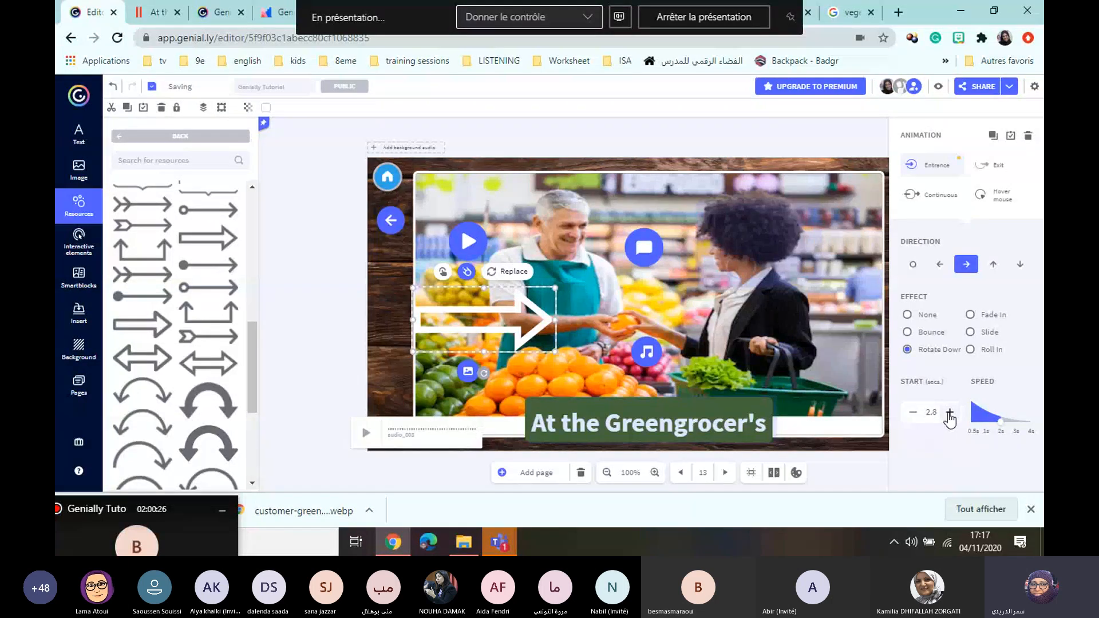
pyautogui.click(950, 414)
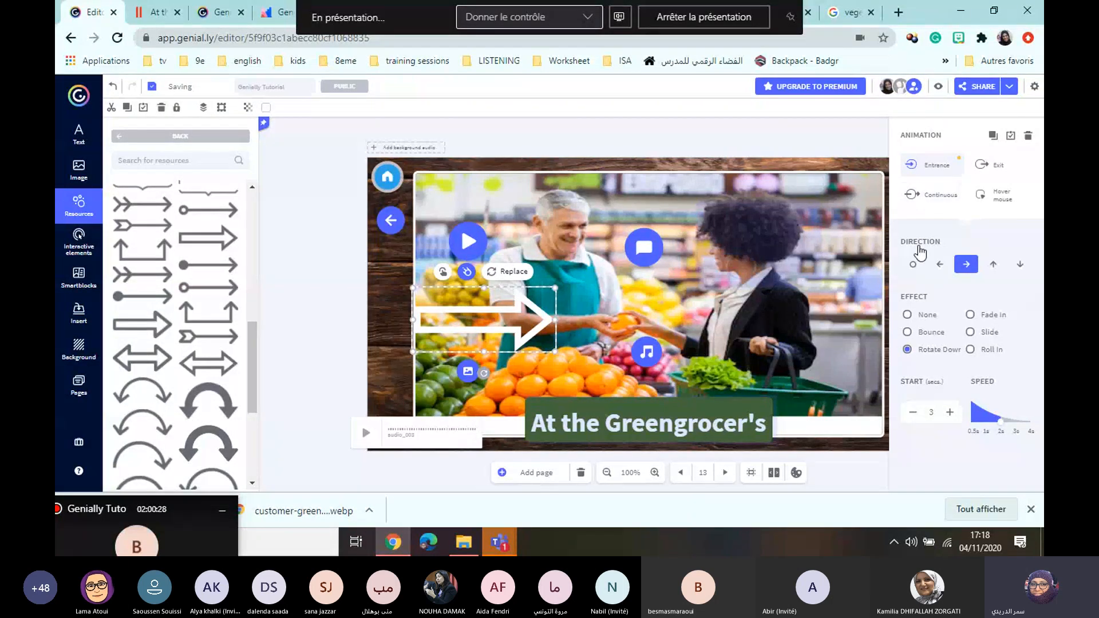
pyautogui.click(939, 89)
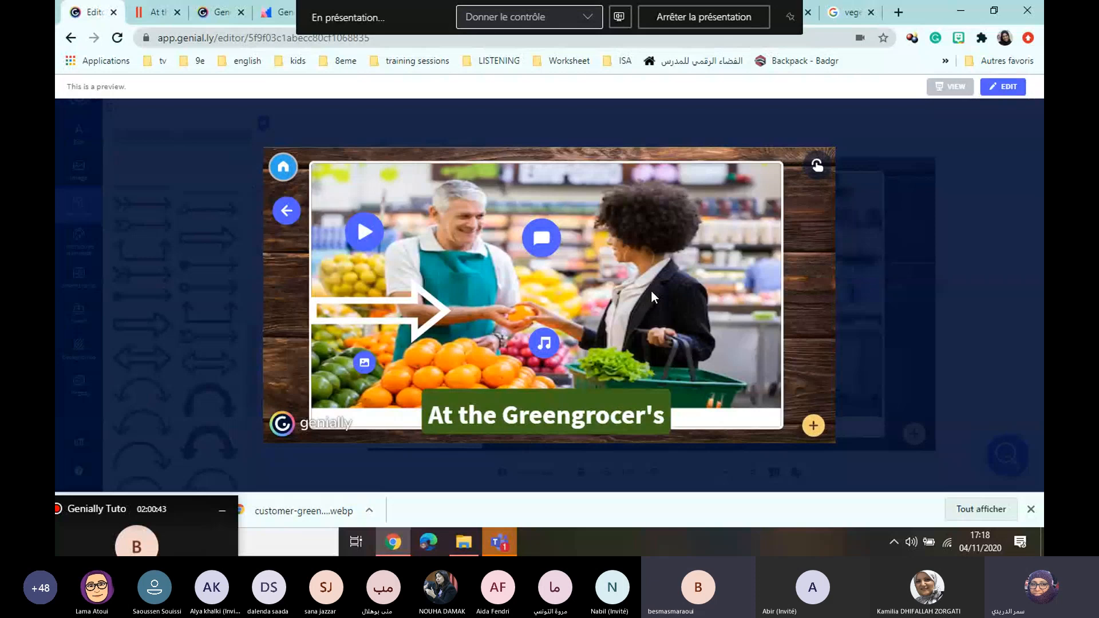
pyautogui.press('Escape')
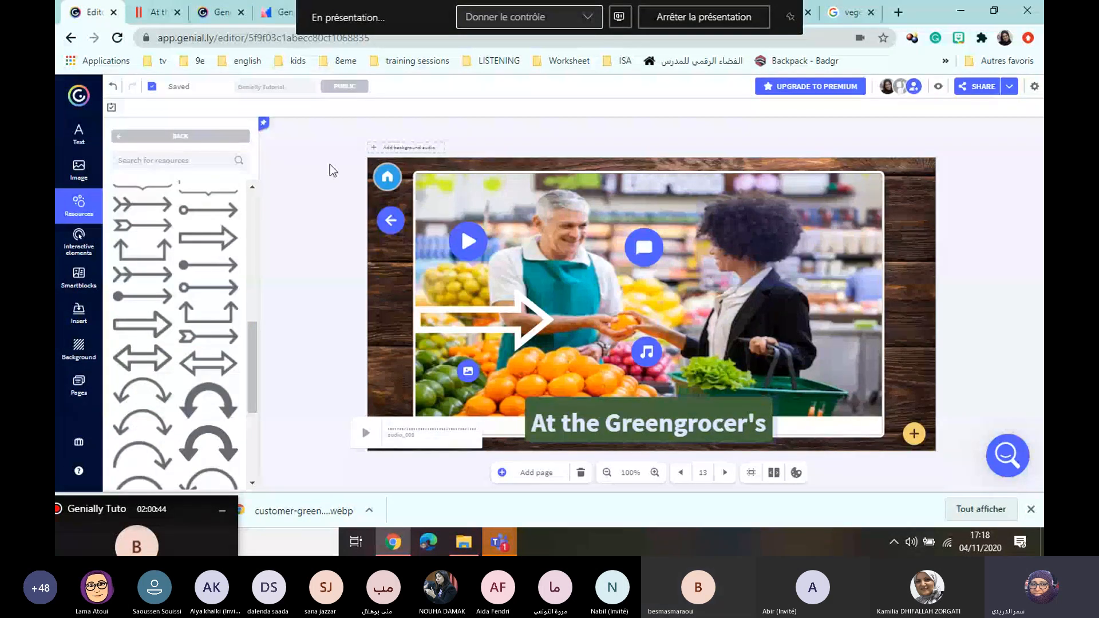
# - Switch to the published guide, page through "How to add content" to the publishing page, and return to the greengrocer's page
pyautogui.click(218, 8)
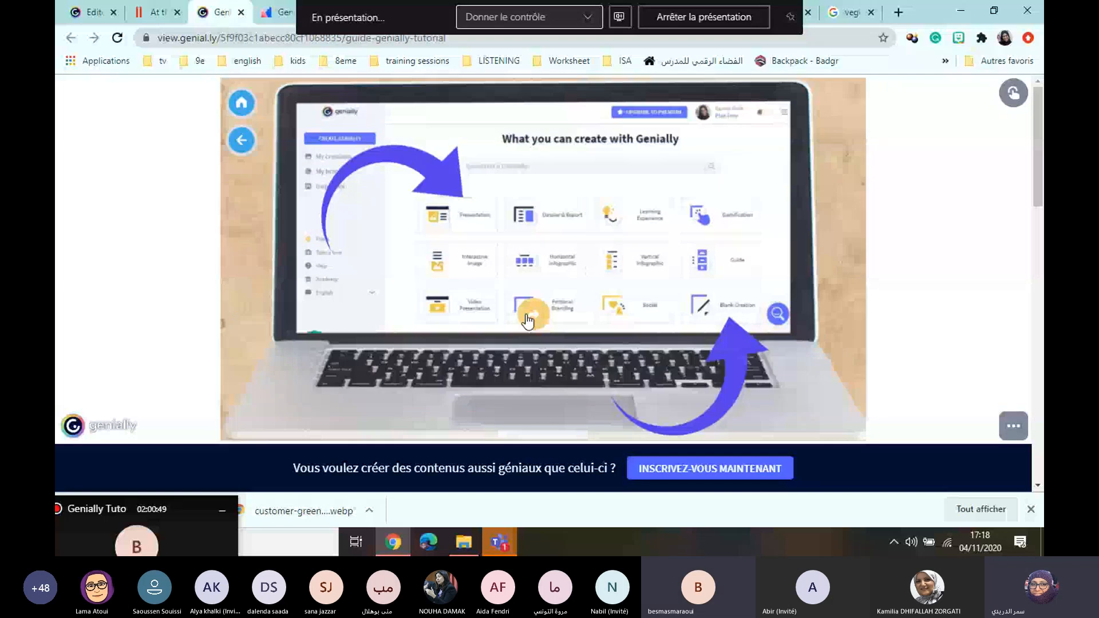
pyautogui.click(528, 319)
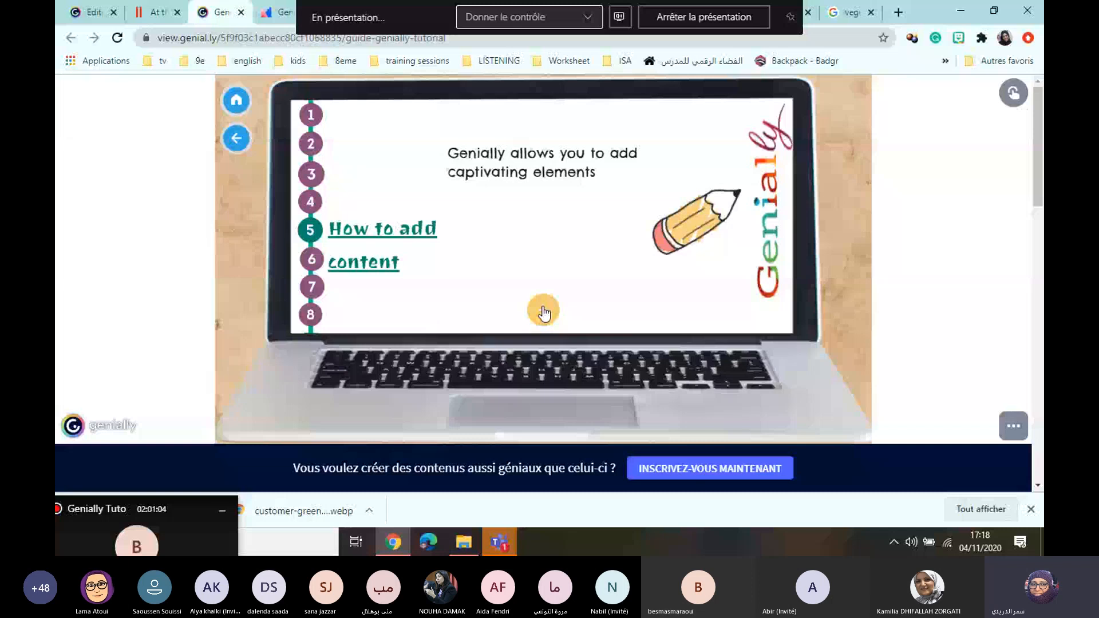
pyautogui.click(544, 312)
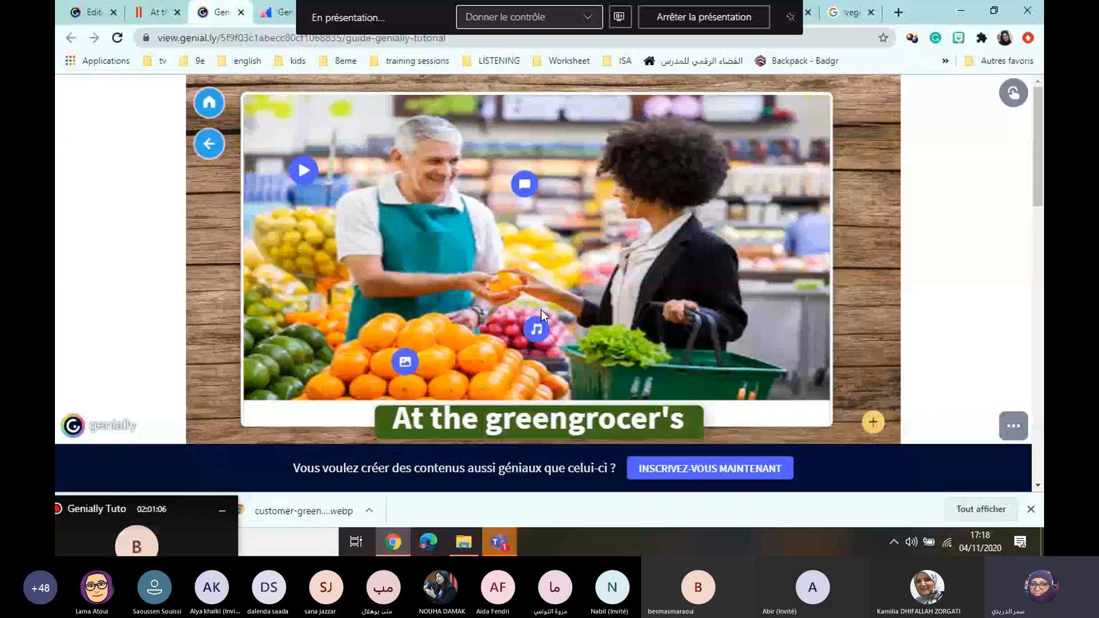
pyautogui.click(875, 421)
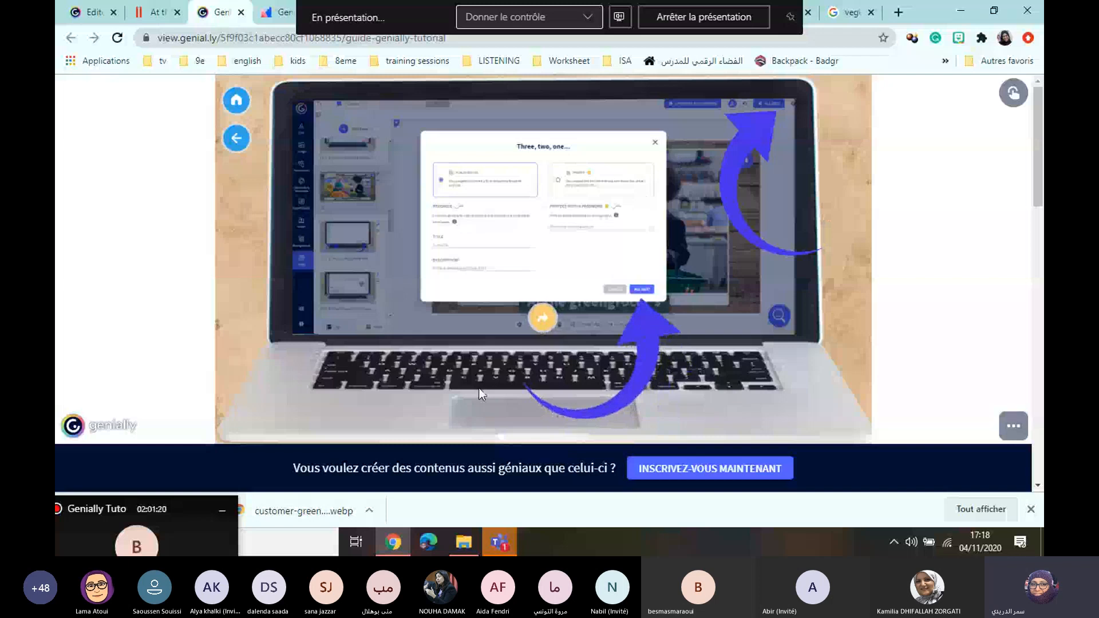
pyautogui.click(234, 143)
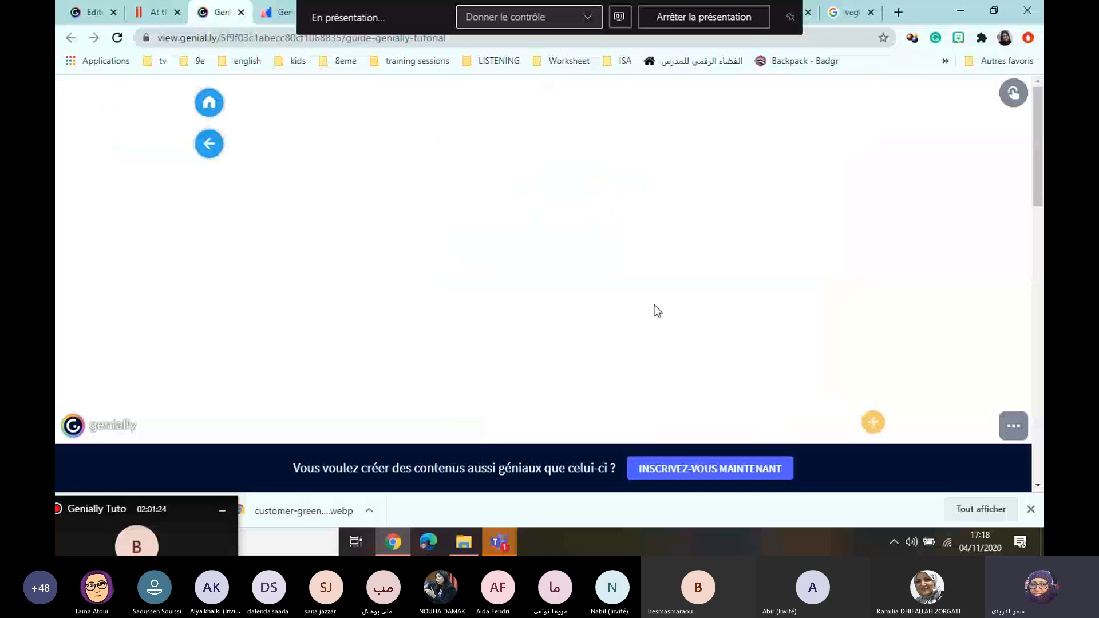
# - View the guide's page on the publishing dialog, bring up the page list in the editor, and return to the guide
pyautogui.click(873, 423)
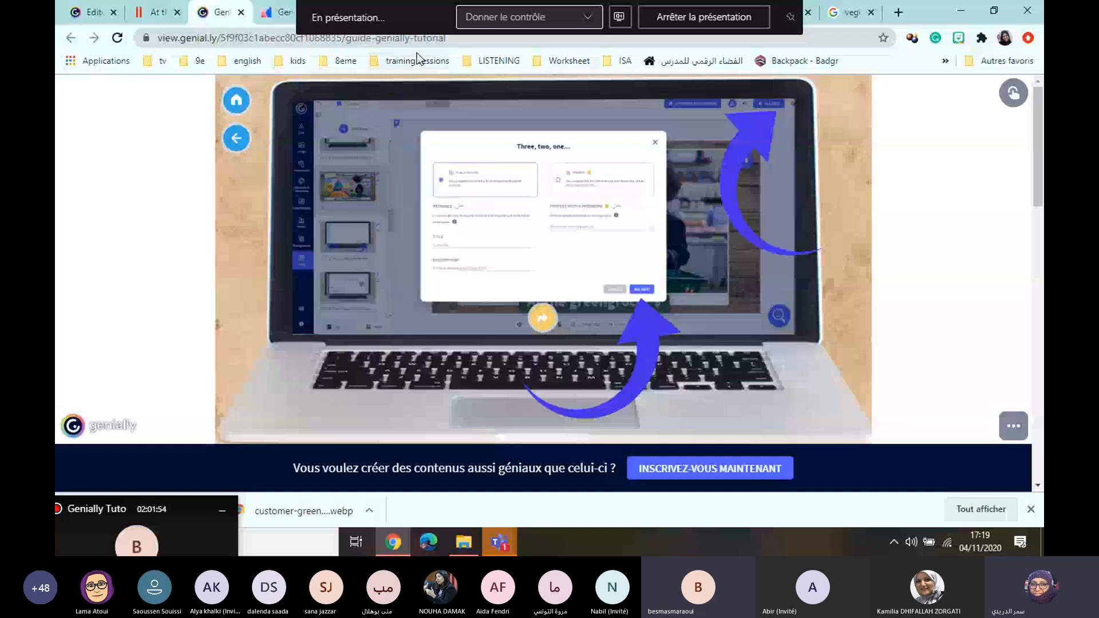
pyautogui.click(86, 11)
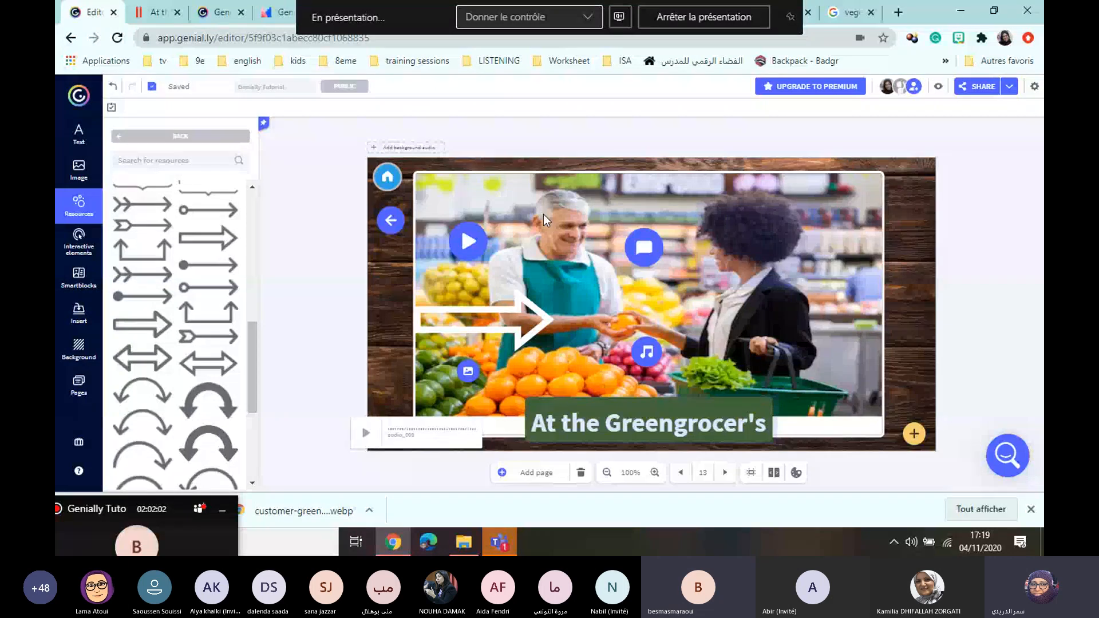
pyautogui.click(81, 384)
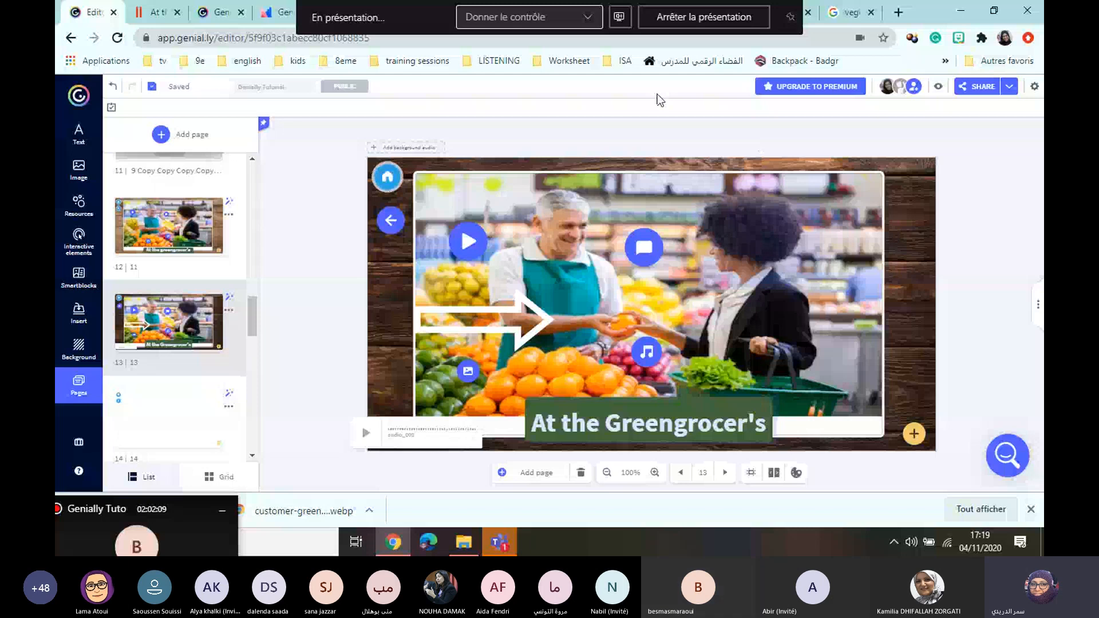
pyautogui.hotkey('ctrl', '3')
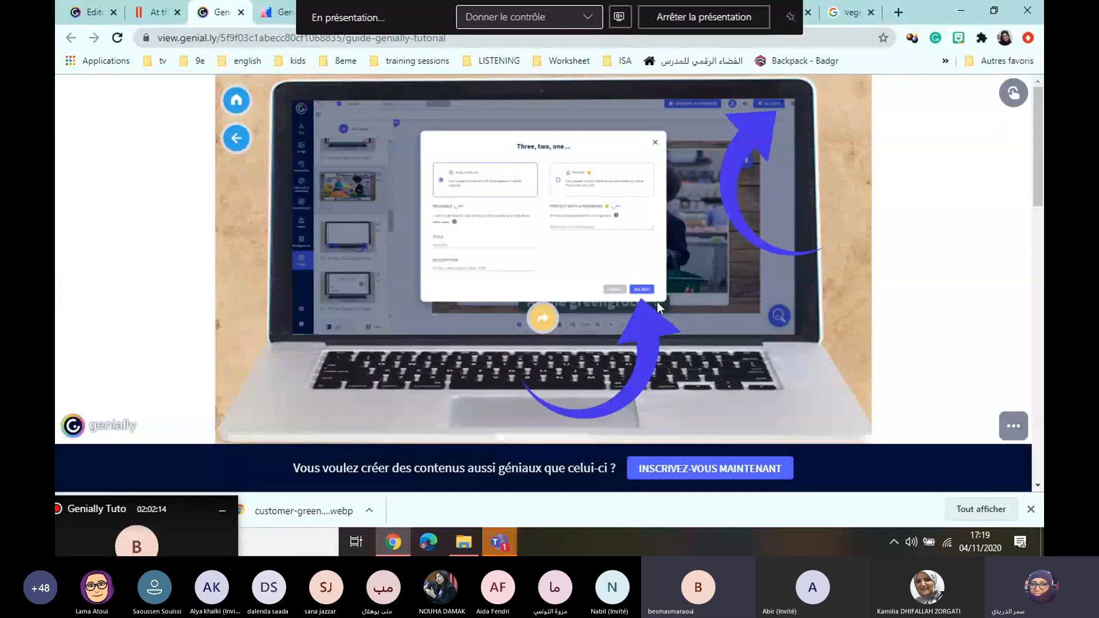
# - Show the guide in full screen and page through its "How to collaborate" section, going back to the page pointing at the collaborators option
pyautogui.click(1013, 430)
pyautogui.click(986, 423)
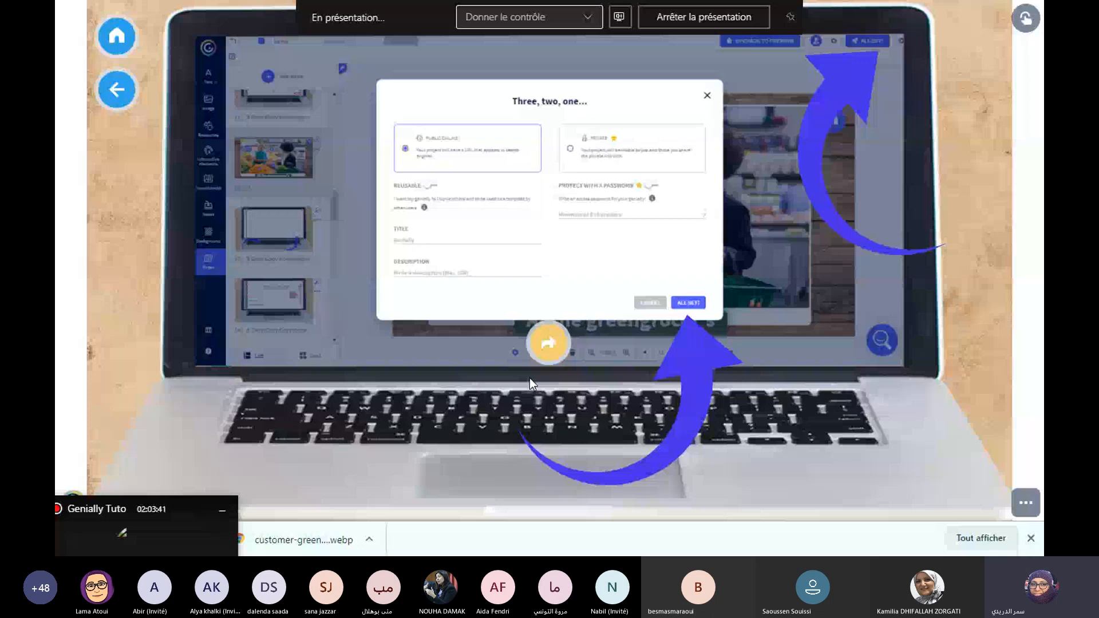
pyautogui.click(549, 342)
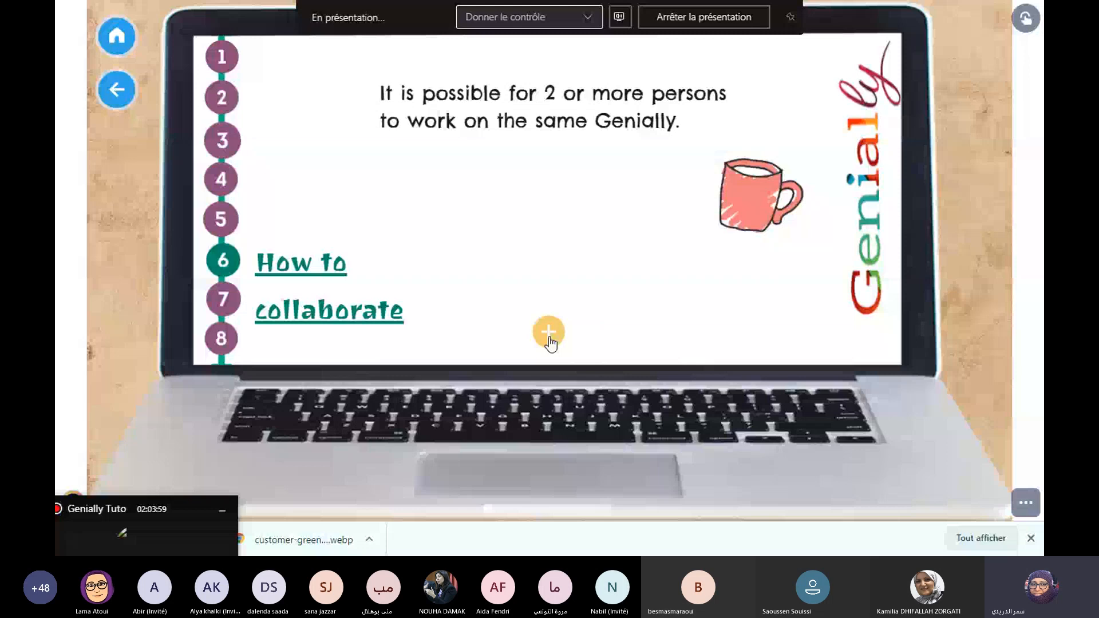
pyautogui.click(550, 342)
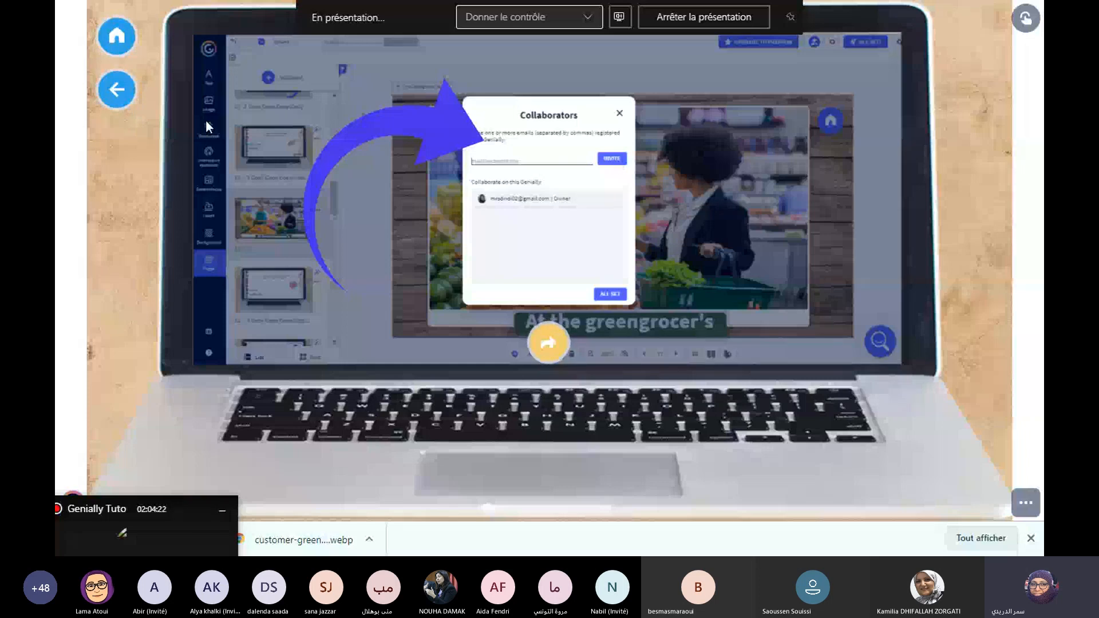
pyautogui.click(116, 90)
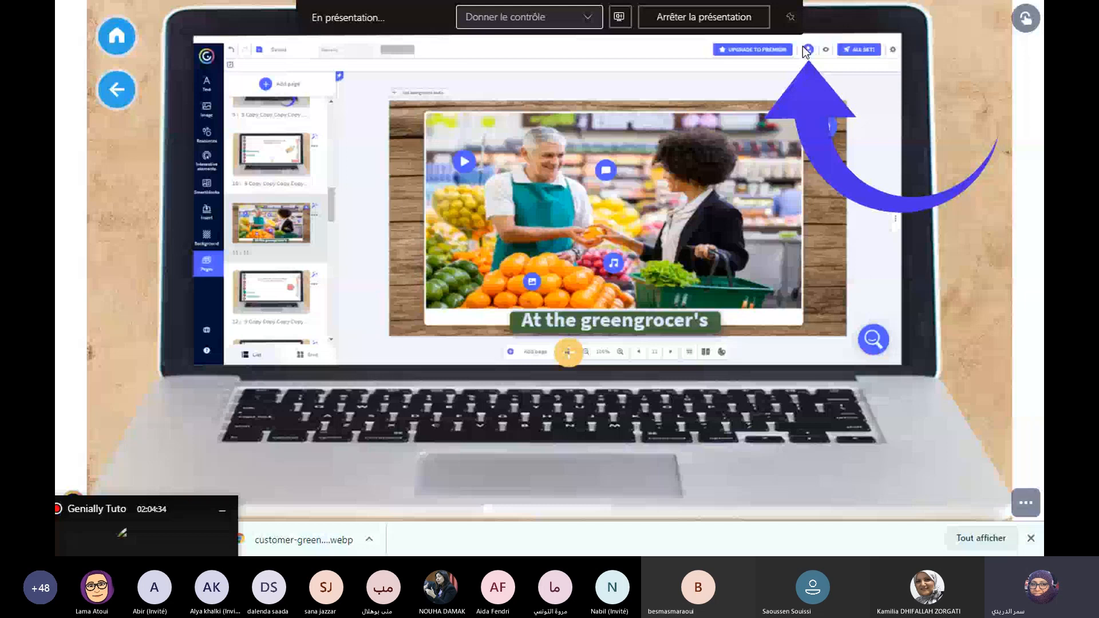
# - Leave full screen, review the project's Collaborators dialog in the editor, and close it
pyautogui.press('Escape')
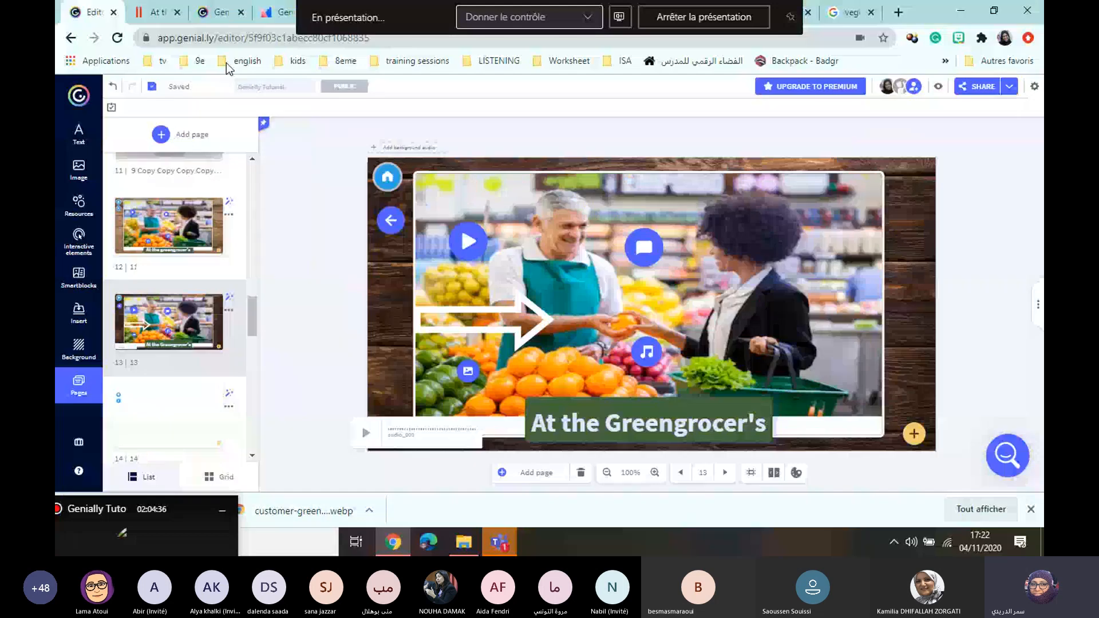
pyautogui.click(913, 88)
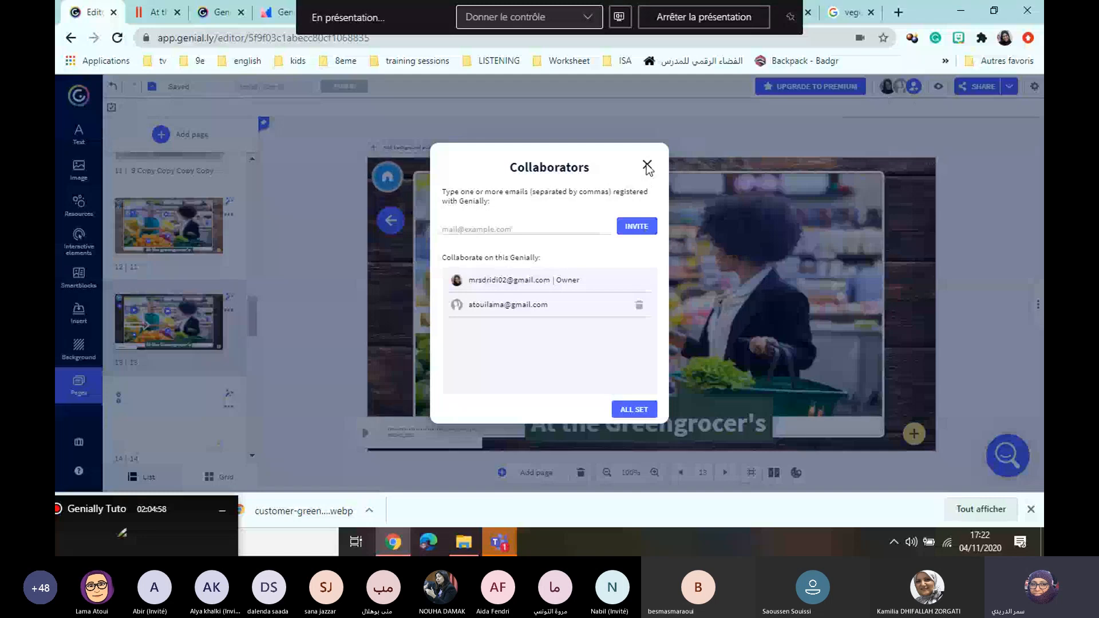
pyautogui.click(634, 410)
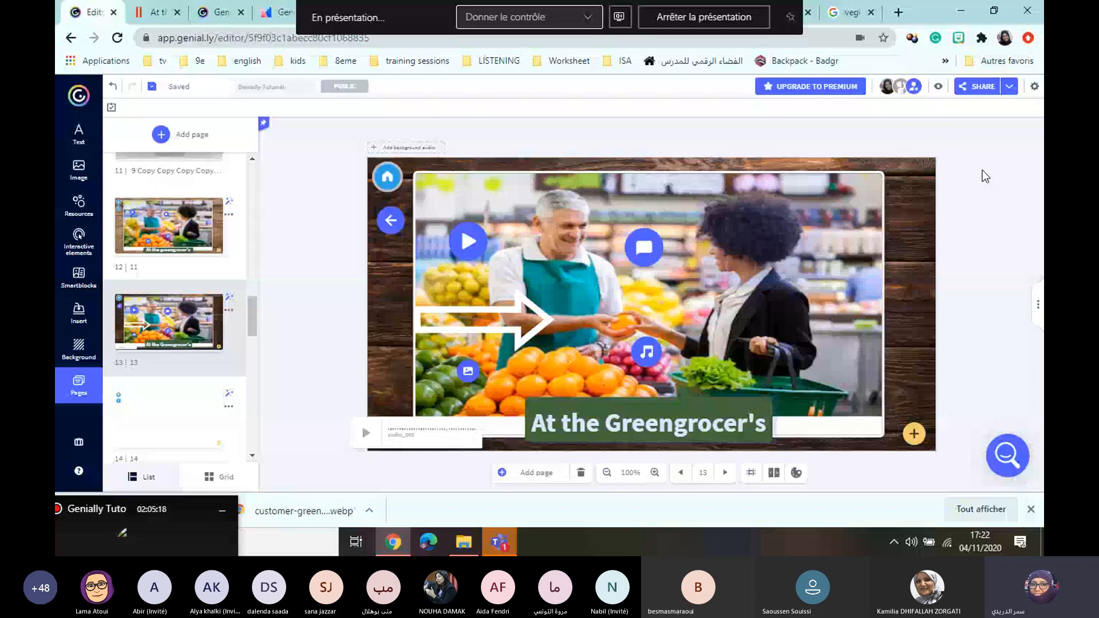
# - Return to the published guide and page forward past the Collaborators dialog page to the "Tips" page
pyautogui.click(213, 15)
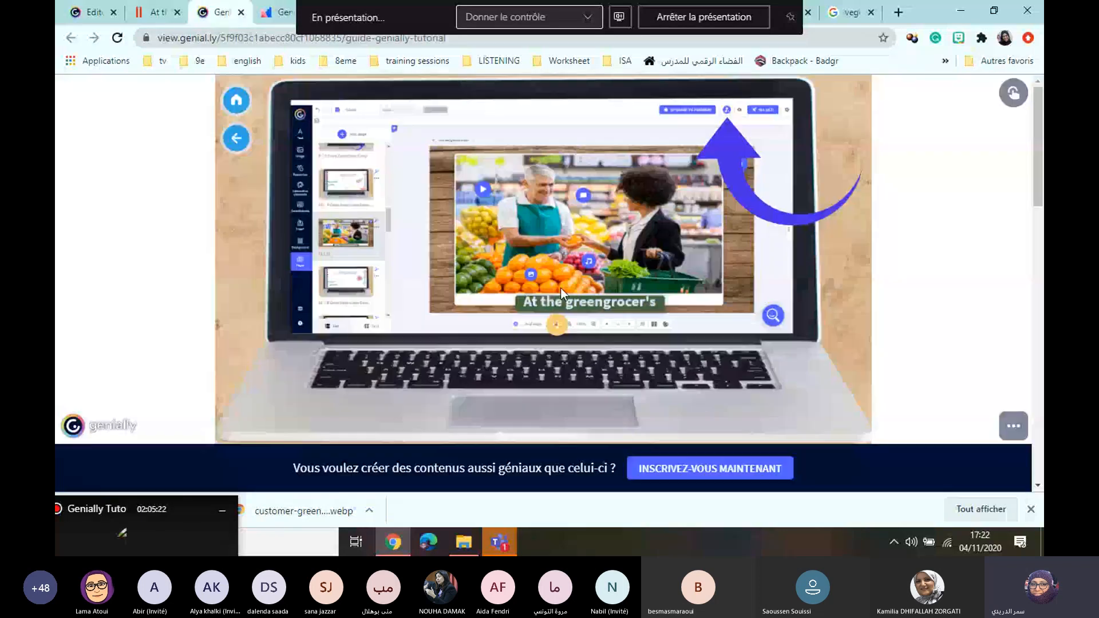
pyautogui.click(558, 326)
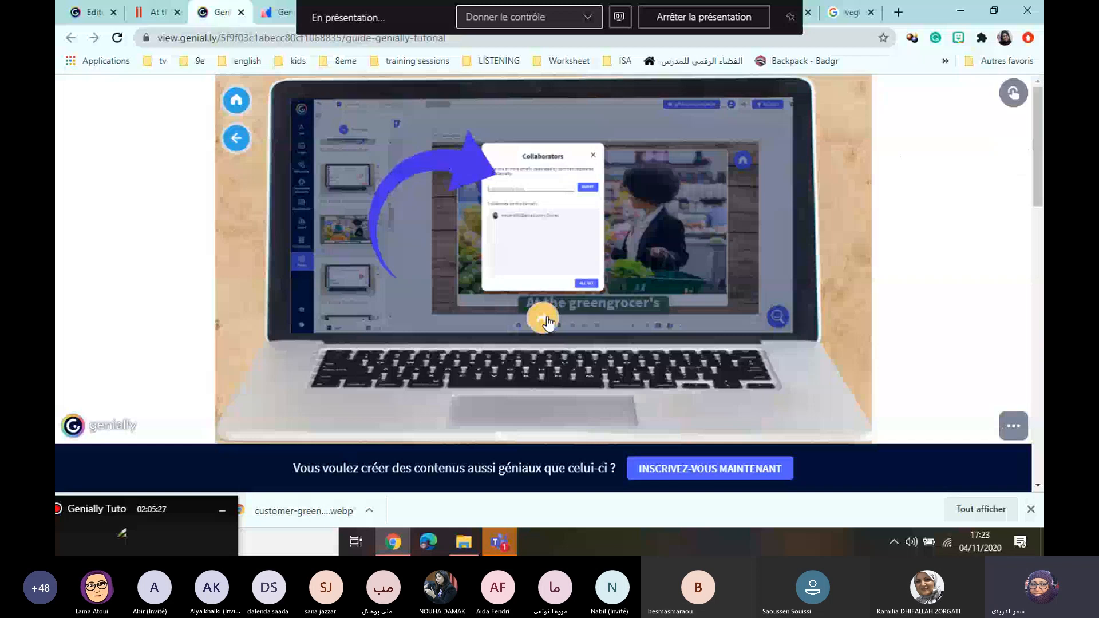
pyautogui.click(544, 321)
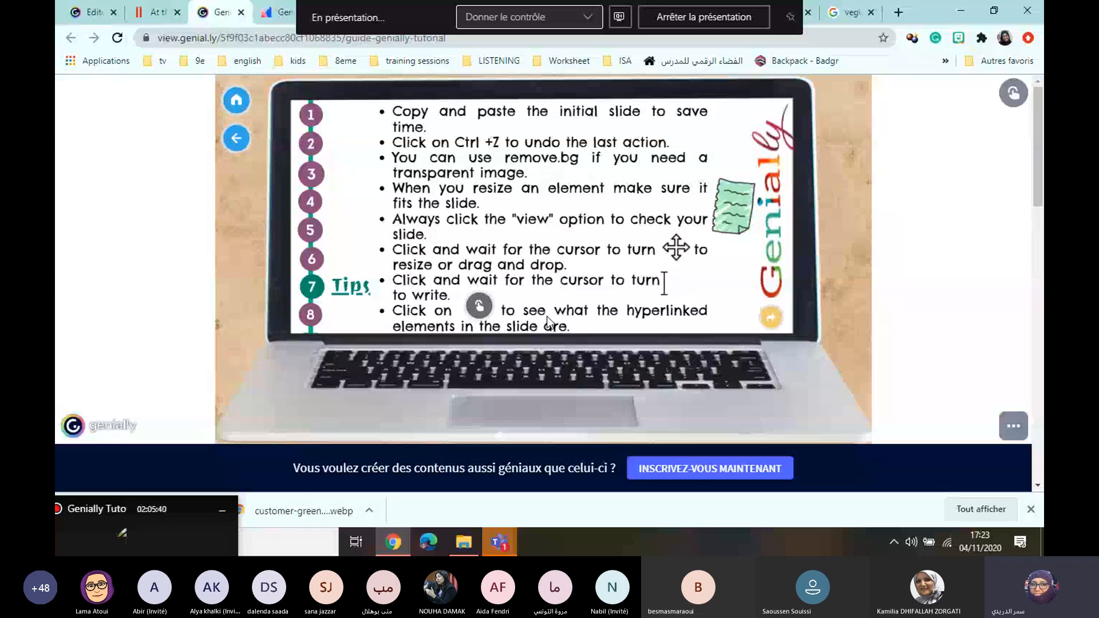
# - Switch to the editor and open page 2, "Steps to use Genially", from the page list
pyautogui.click(79, 7)
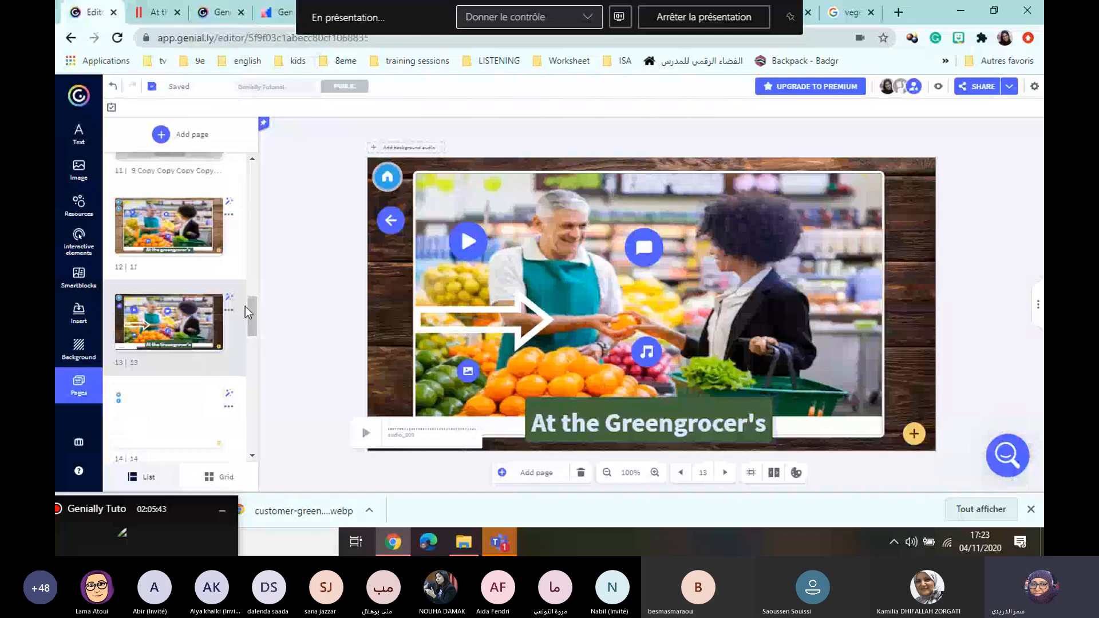
pyautogui.scroll(3, 256, 301)
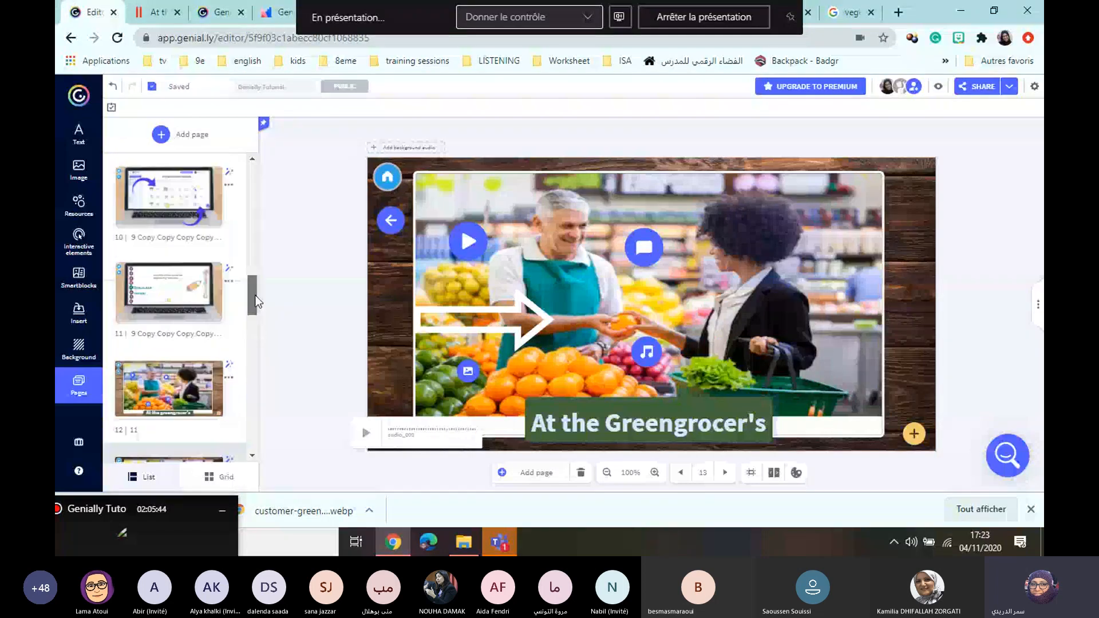
pyautogui.scroll(1, 169, 282)
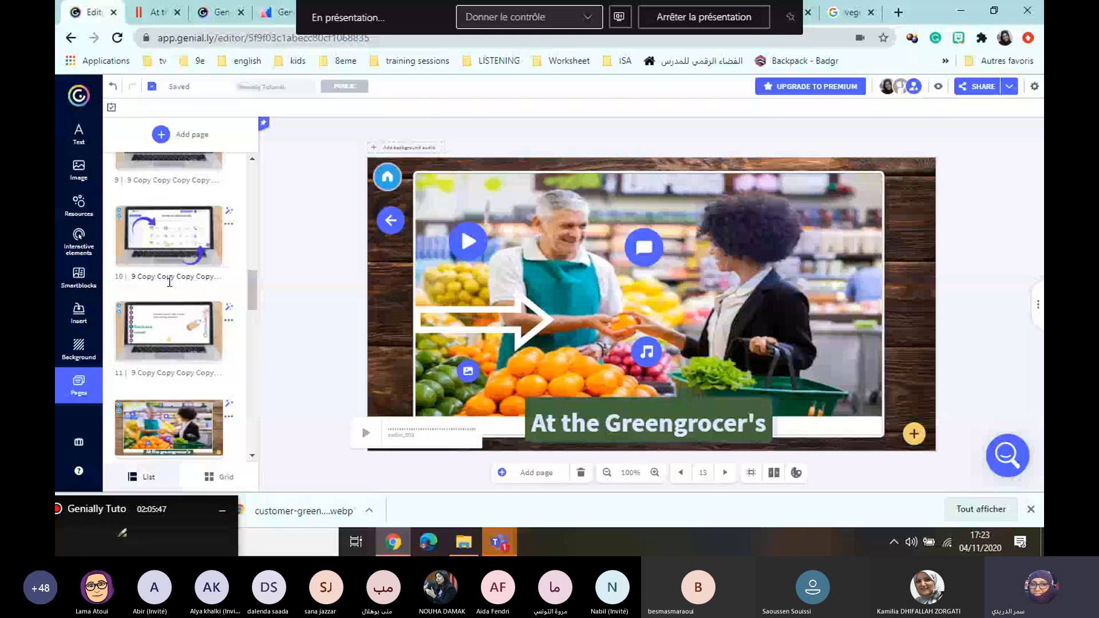
pyautogui.moveTo(252, 284); pyautogui.dragTo(252, 270)
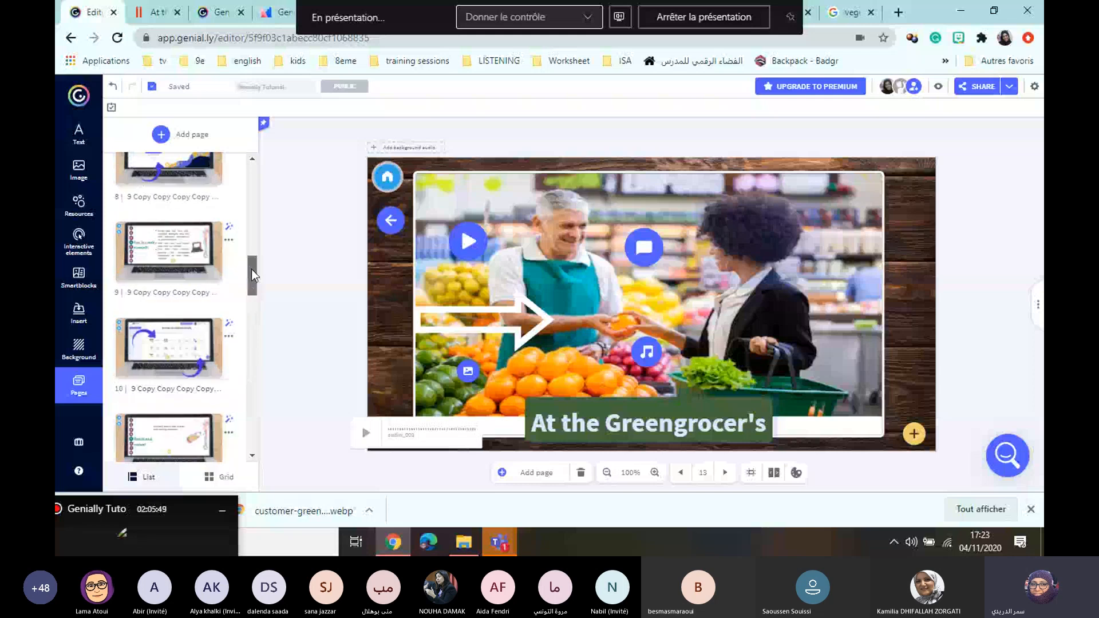
pyautogui.moveTo(252, 269); pyautogui.dragTo(256, 263)
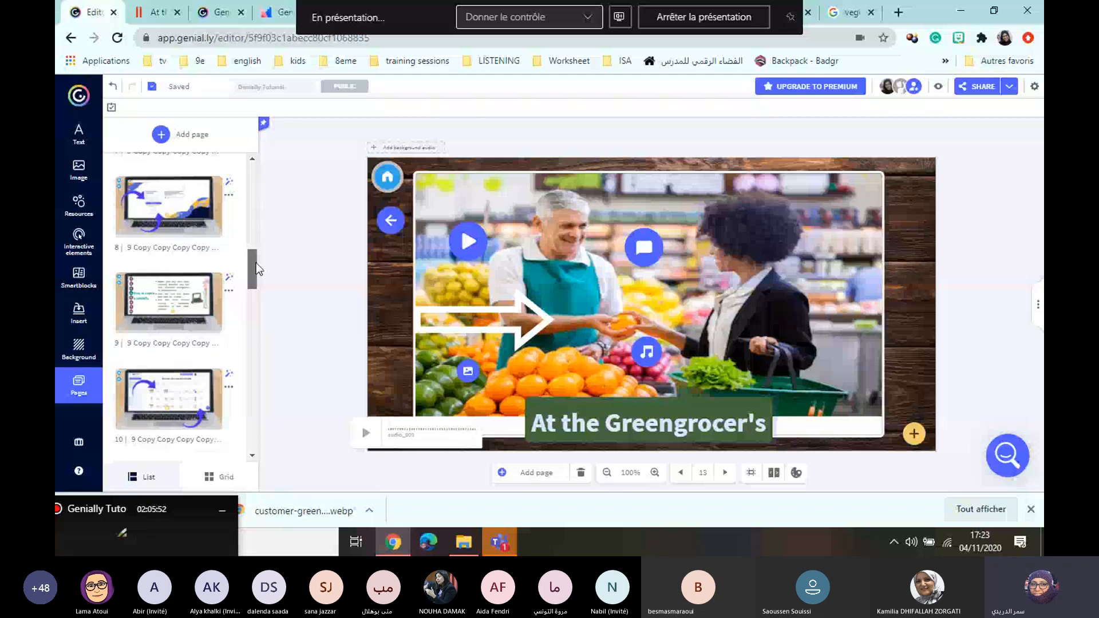
pyautogui.moveTo(256, 262); pyautogui.dragTo(252, 190)
pyautogui.click(200, 201)
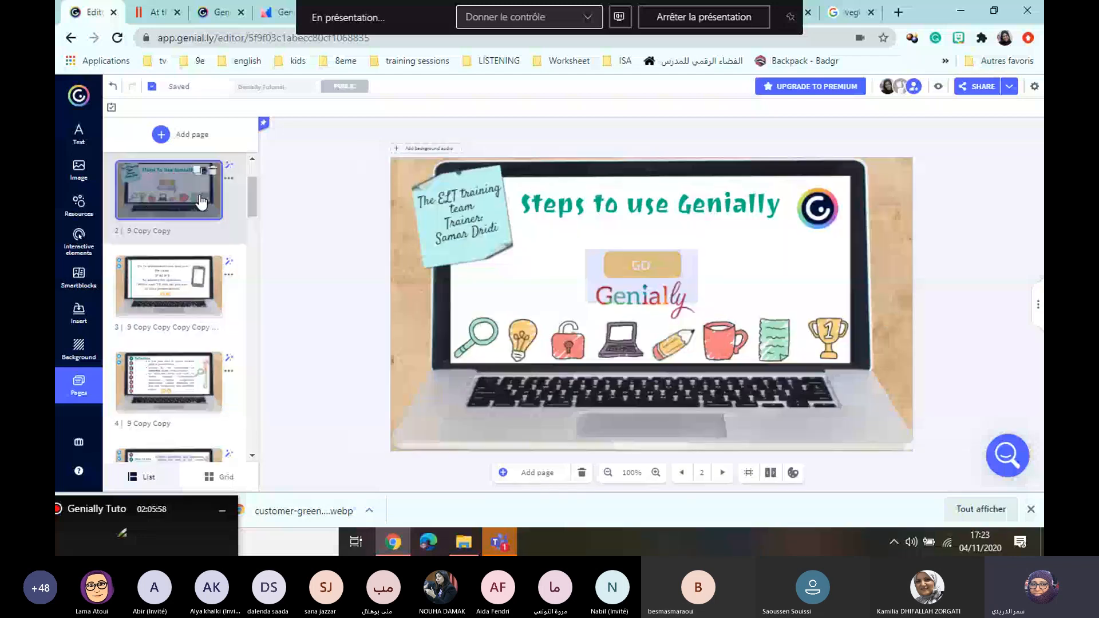